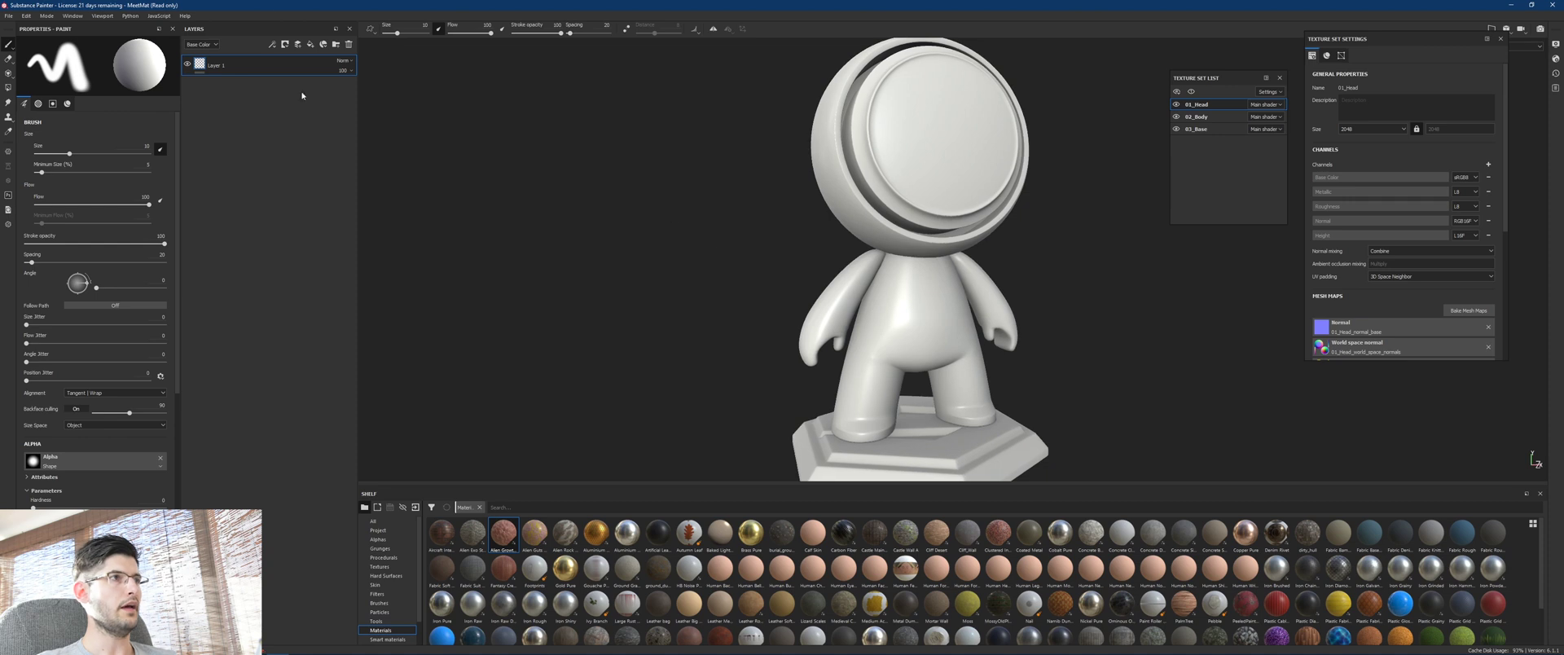
Delete the default Layer 1 from the 01_Head texture set's layer stack.
{"action": "left_click", "coordinate": [350, 45]}
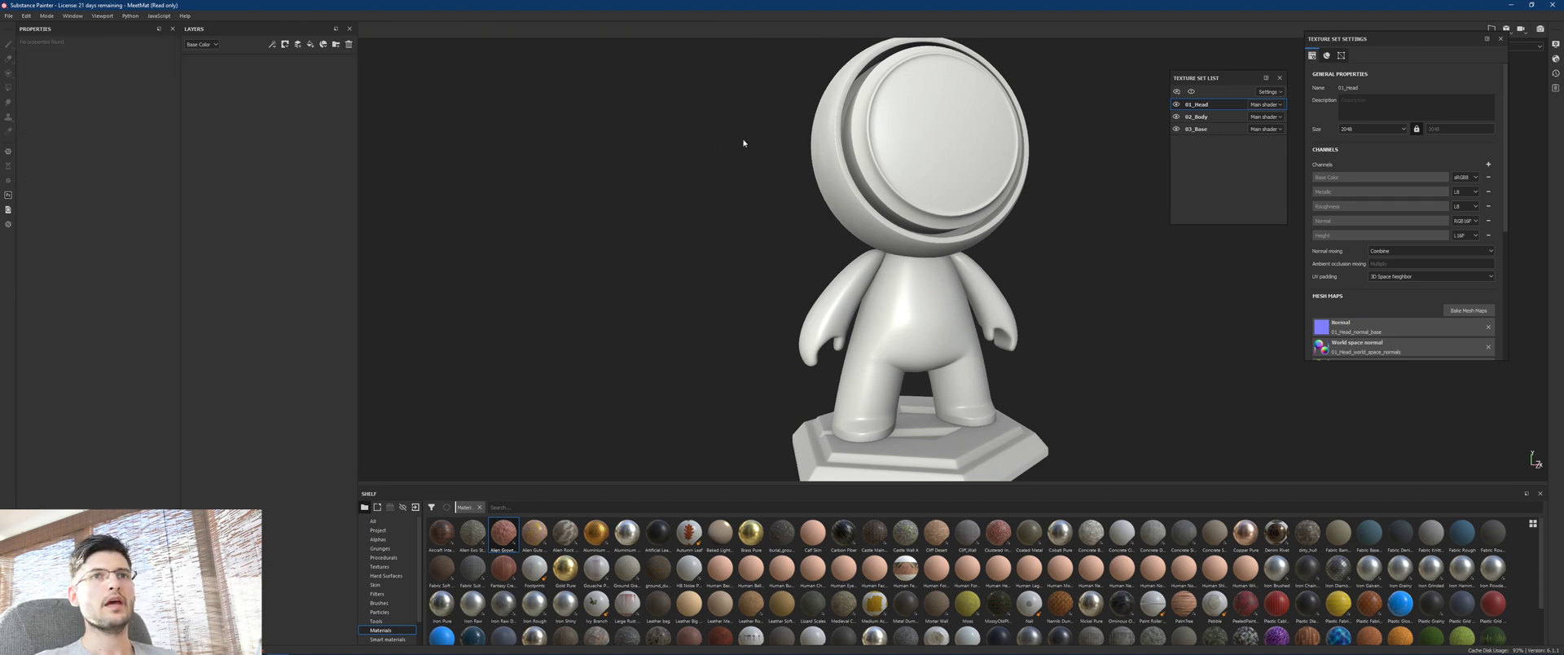
{"action": "scroll", "coordinate": [1061, 191], "scroll_direction": "down", "scroll_amount": 1}
{"action": "left_click_drag", "start_coordinate": [1059, 189], "coordinate": [1089, 196], "text": "alt"}
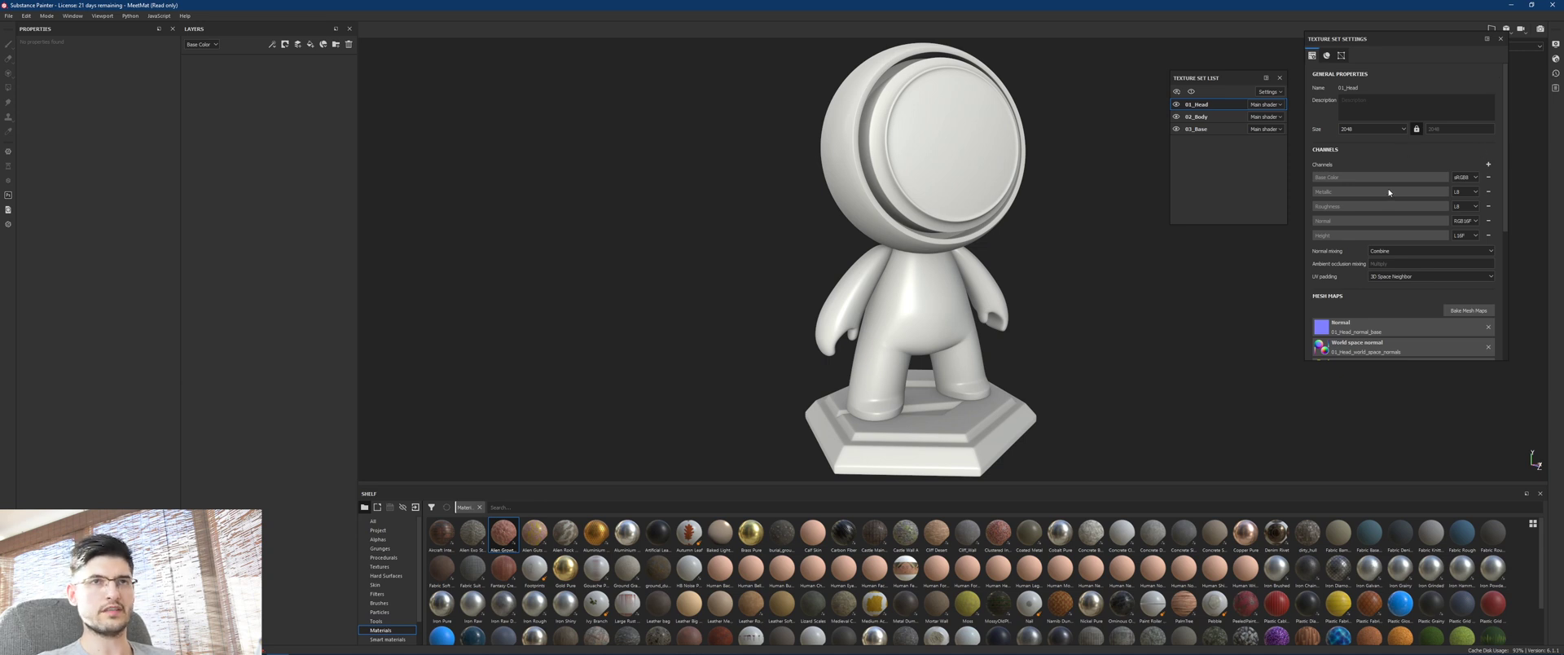
Add a Scattering channel to the 01_Head texture set.
{"action": "scroll", "coordinate": [1392, 251], "scroll_direction": "down", "scroll_amount": 3}
{"action": "scroll", "coordinate": [1385, 207], "scroll_direction": "up", "scroll_amount": 3}
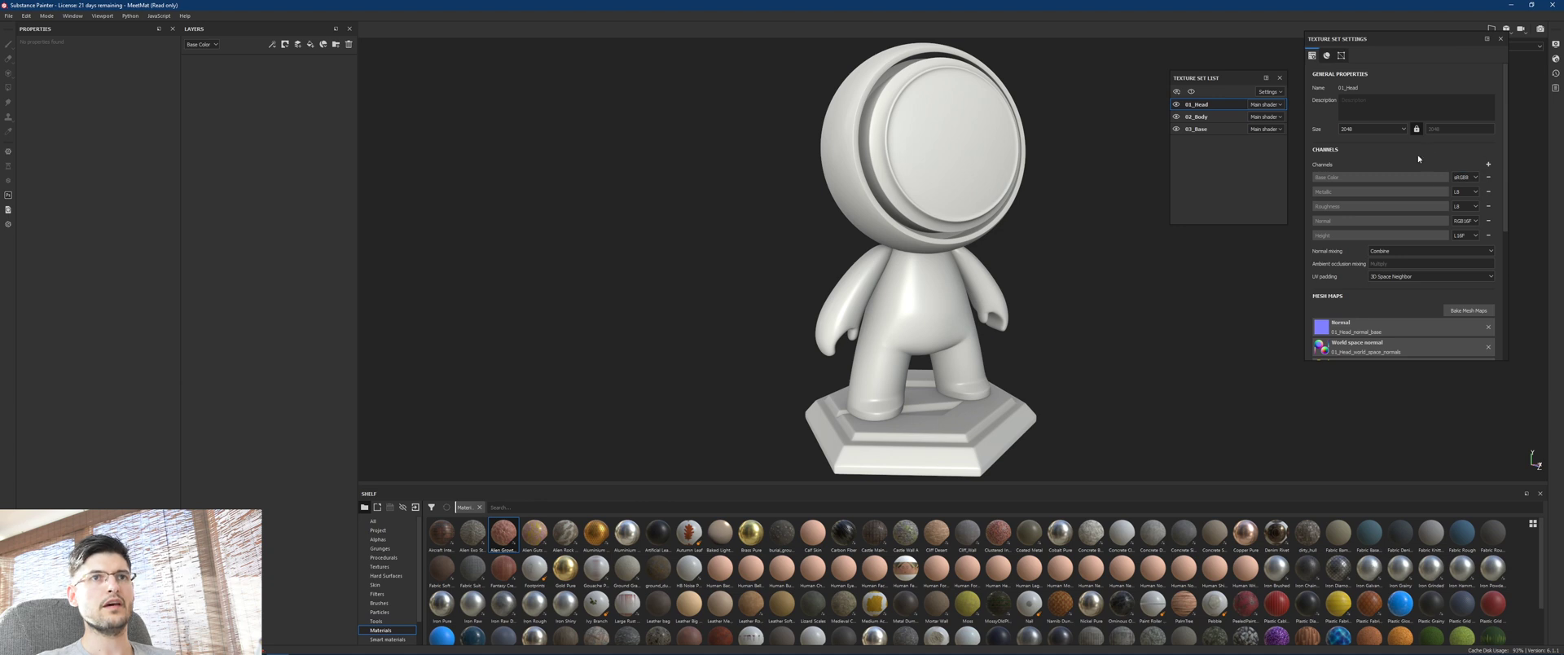
{"action": "left_click", "coordinate": [1490, 165]}
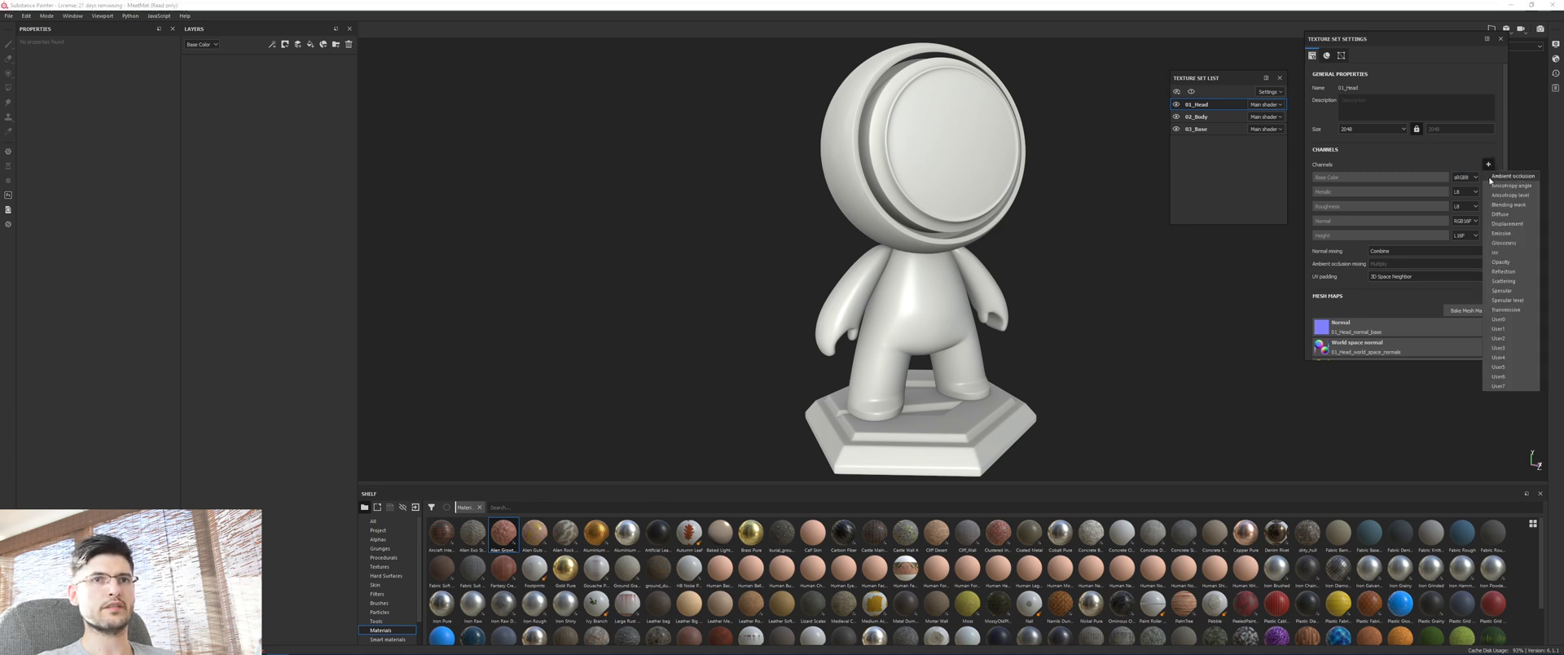
{"action": "left_click", "coordinate": [1496, 281]}
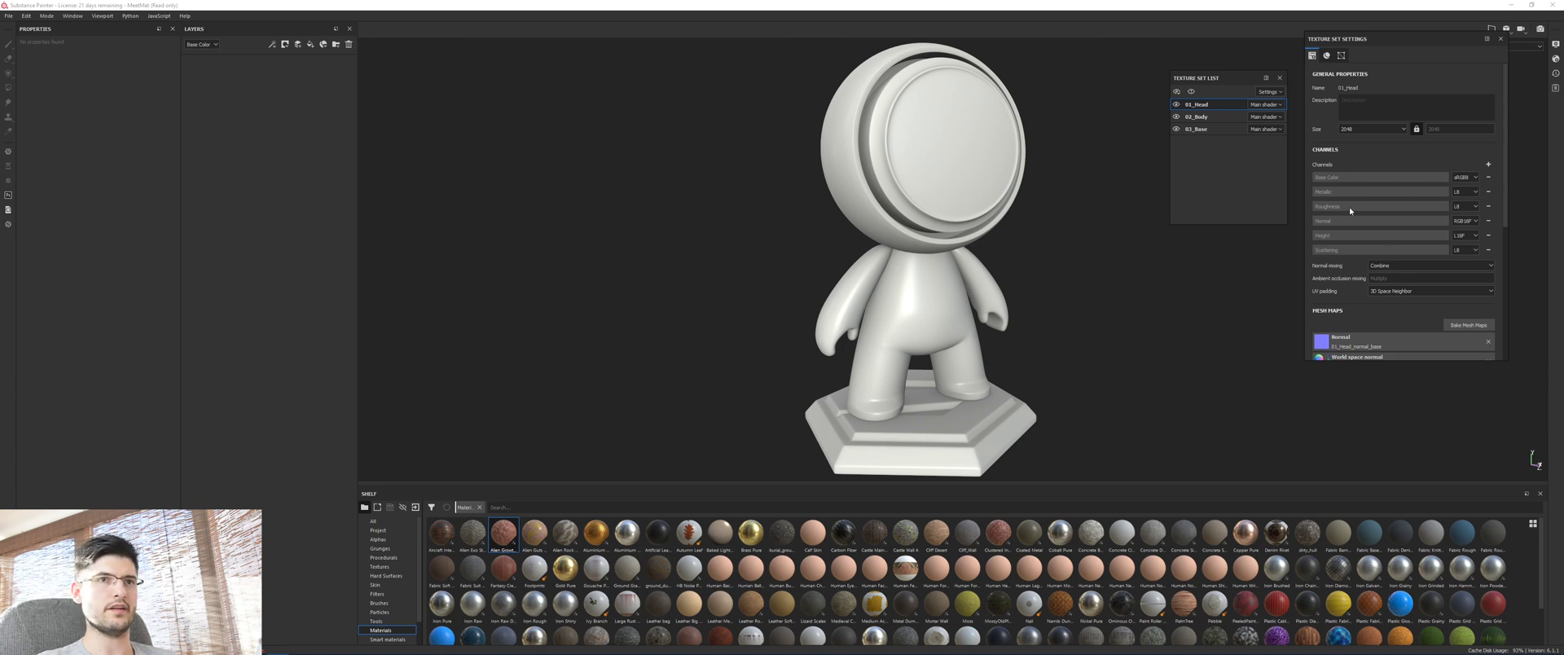
{"action": "left_click", "coordinate": [1086, 214]}
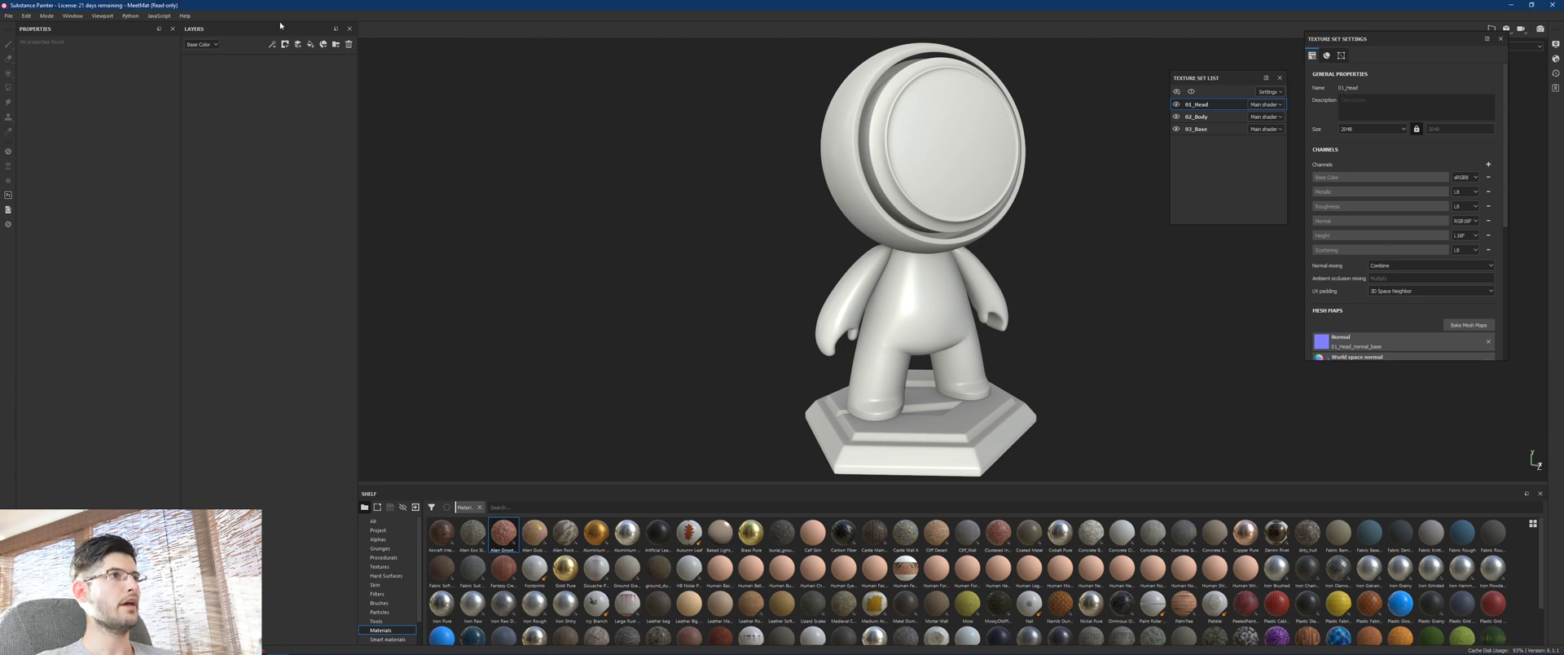
Add a fill layer to the head with scattering at 1 and a light pink base color.
{"action": "left_click", "coordinate": [309, 46]}
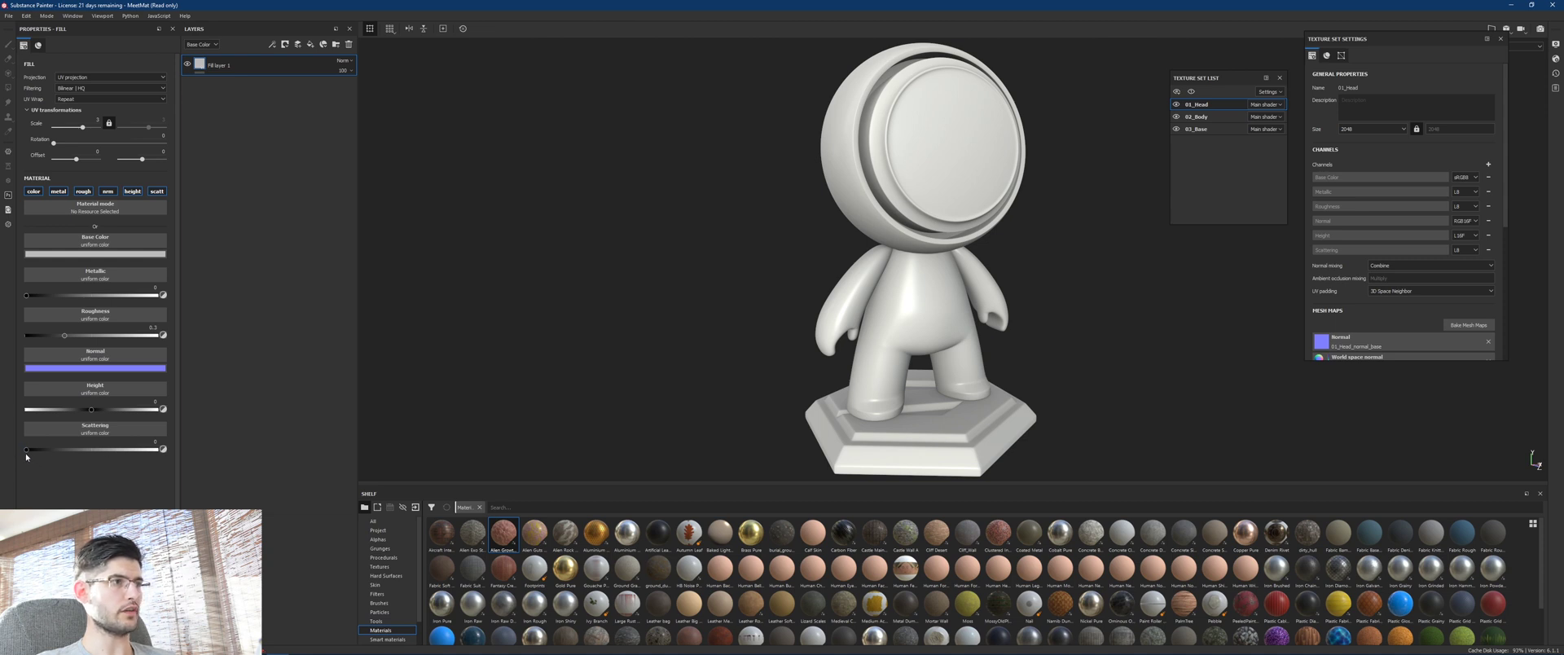
{"action": "left_click_drag", "start_coordinate": [27, 449], "coordinate": [166, 472]}
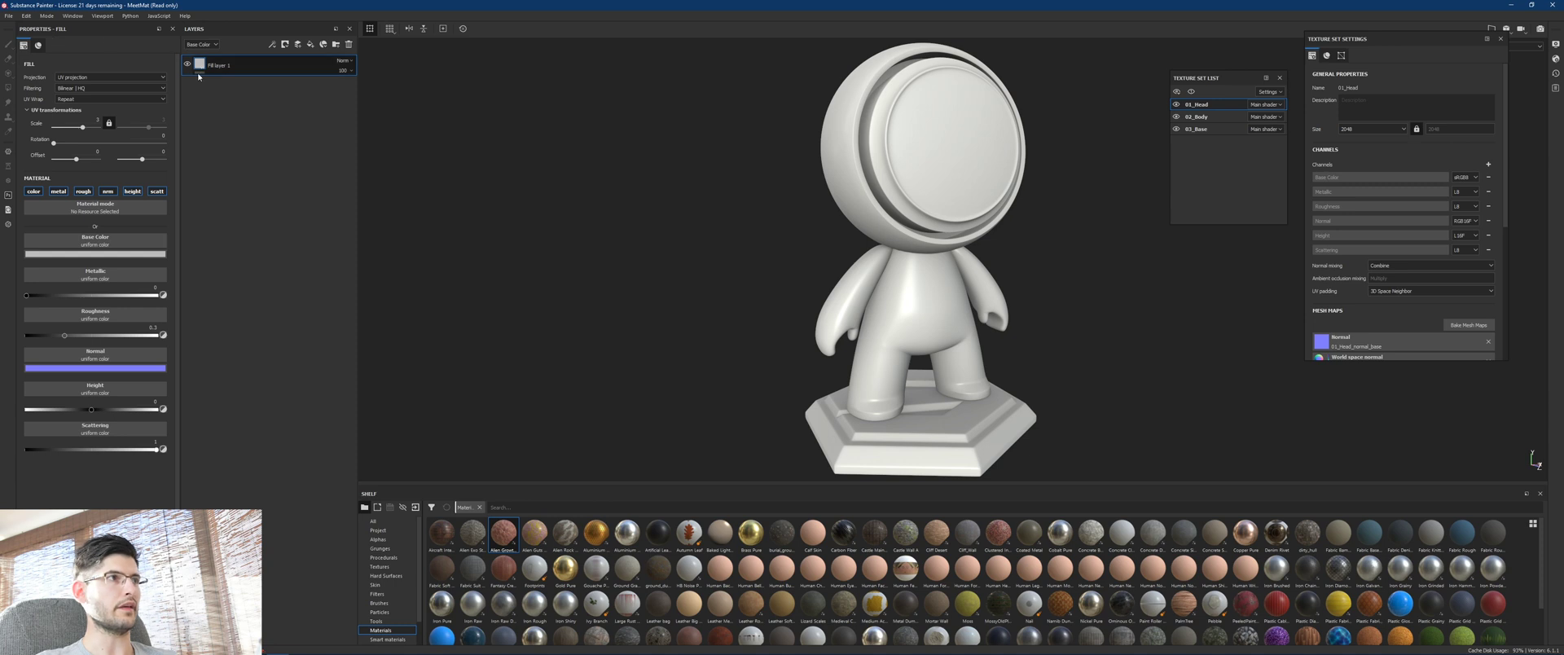
{"action": "left_click", "coordinate": [106, 260]}
{"action": "left_click_drag", "start_coordinate": [162, 297], "coordinate": [136, 278]}
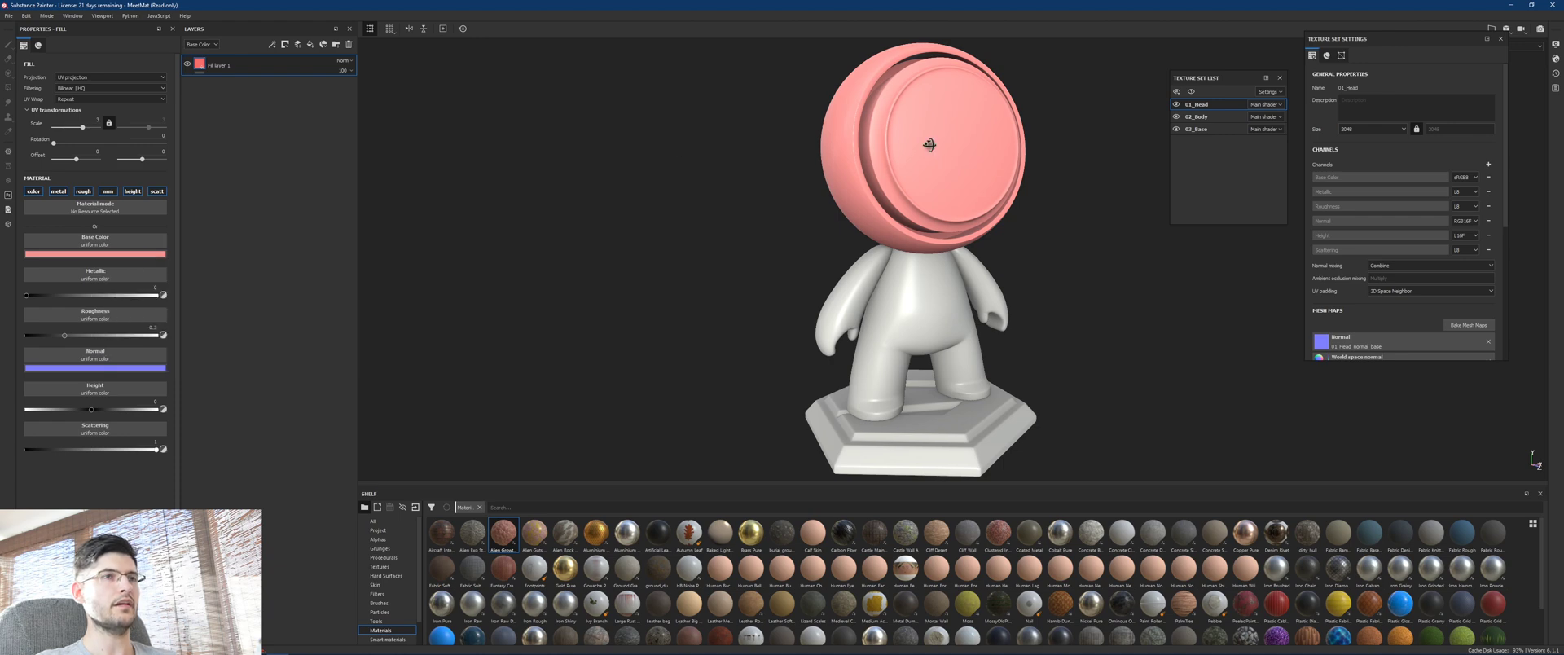
Set the Main shader's subsurface scattering color to a saturated dark red and its scale to 1.
{"action": "left_click_drag", "start_coordinate": [926, 142], "coordinate": [925, 198], "text": "alt"}
{"action": "scroll", "coordinate": [968, 261], "scroll_direction": "up", "scroll_amount": 2}
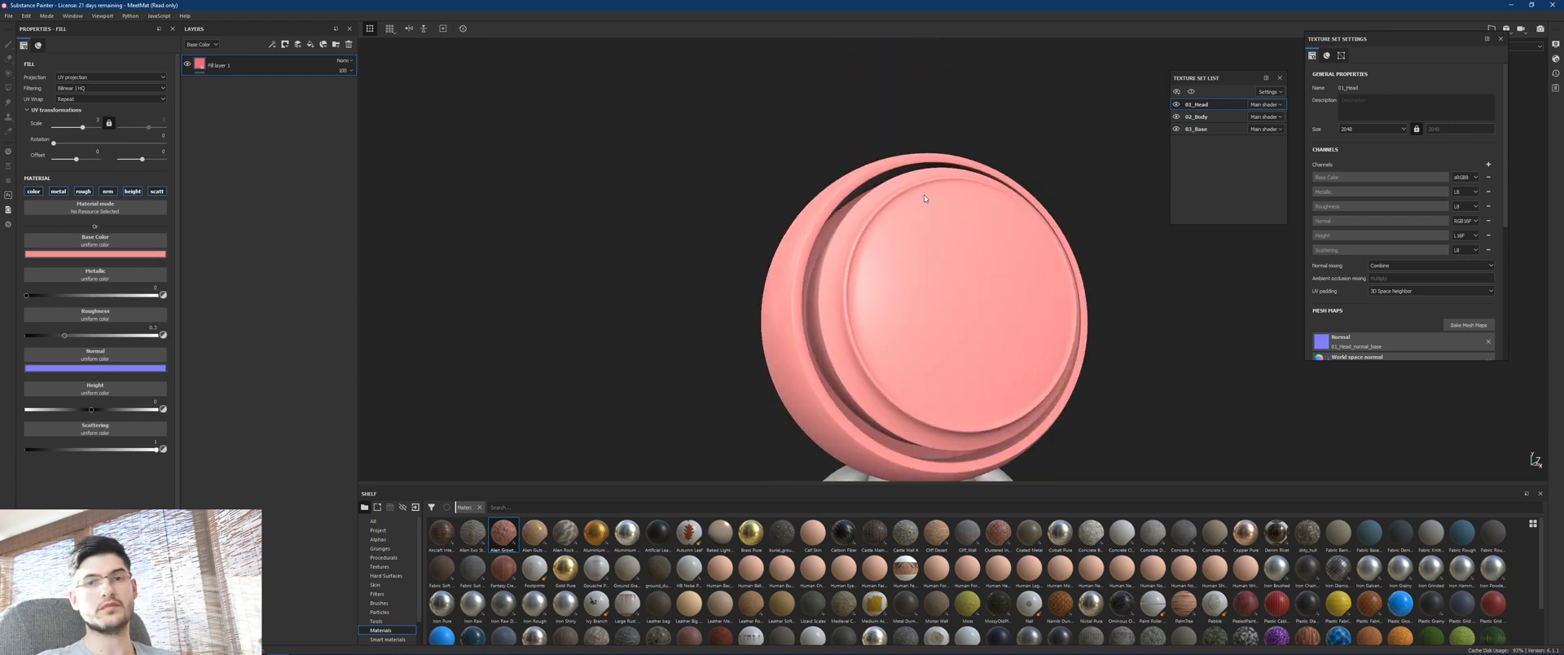
{"action": "right_click_drag", "start_coordinate": [1045, 276], "coordinate": [1045, 304], "text": "shift"}
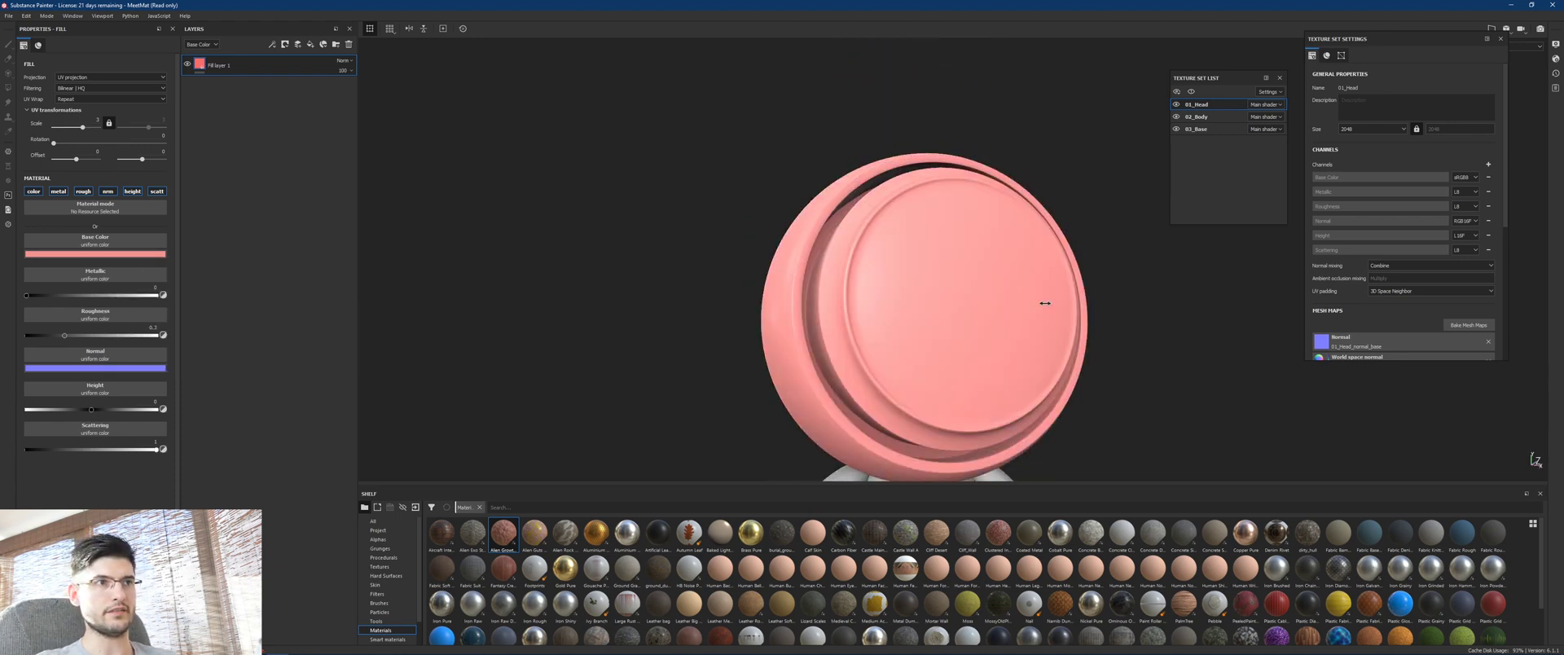
{"action": "left_click", "coordinate": [1386, 41]}
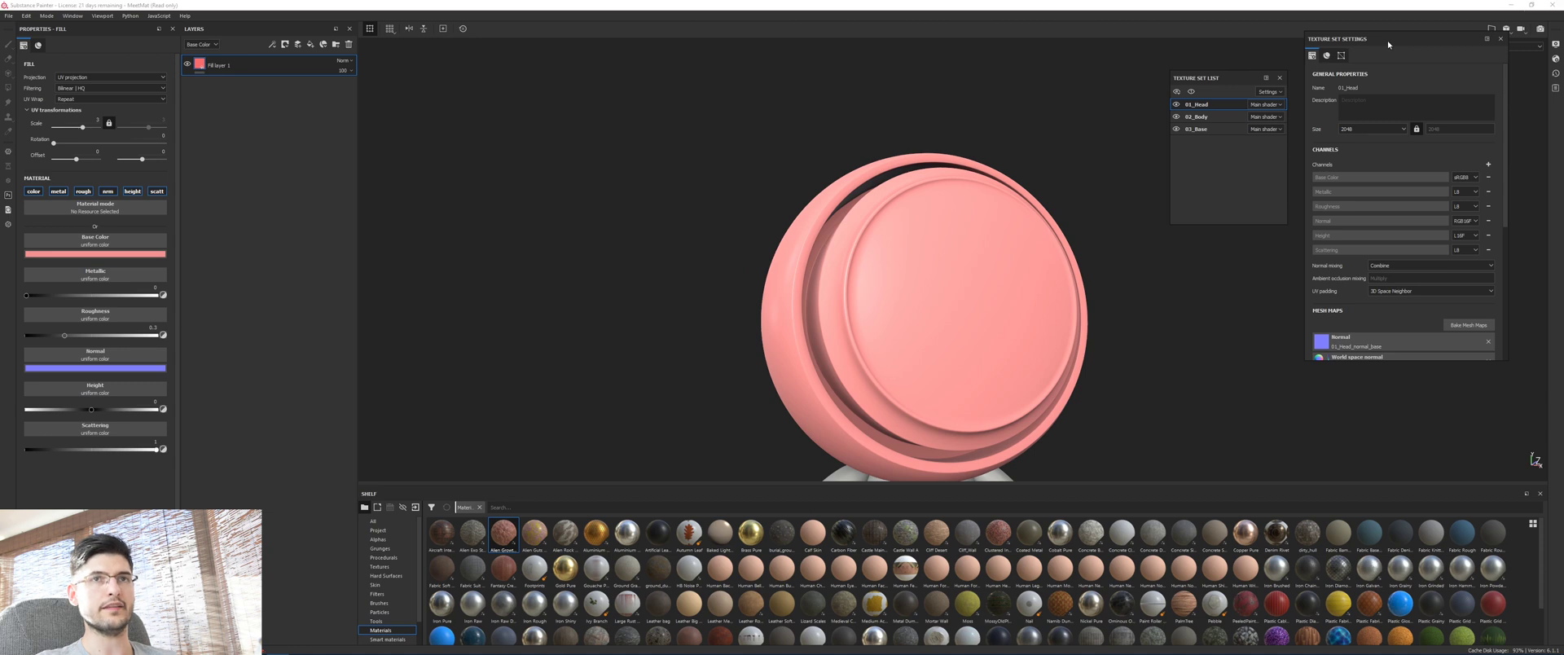
{"action": "left_click", "coordinate": [1556, 60]}
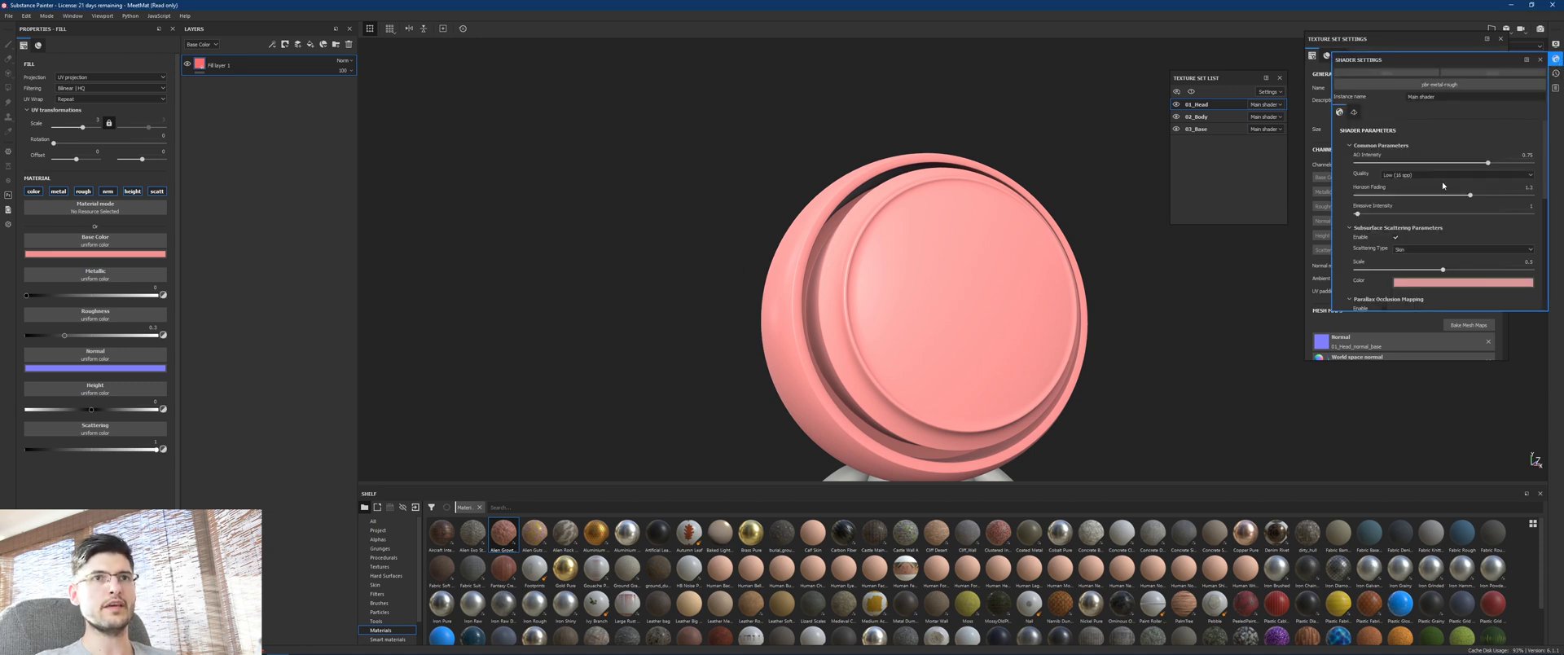
{"action": "scroll", "coordinate": [1442, 185], "scroll_direction": "down", "scroll_amount": 1}
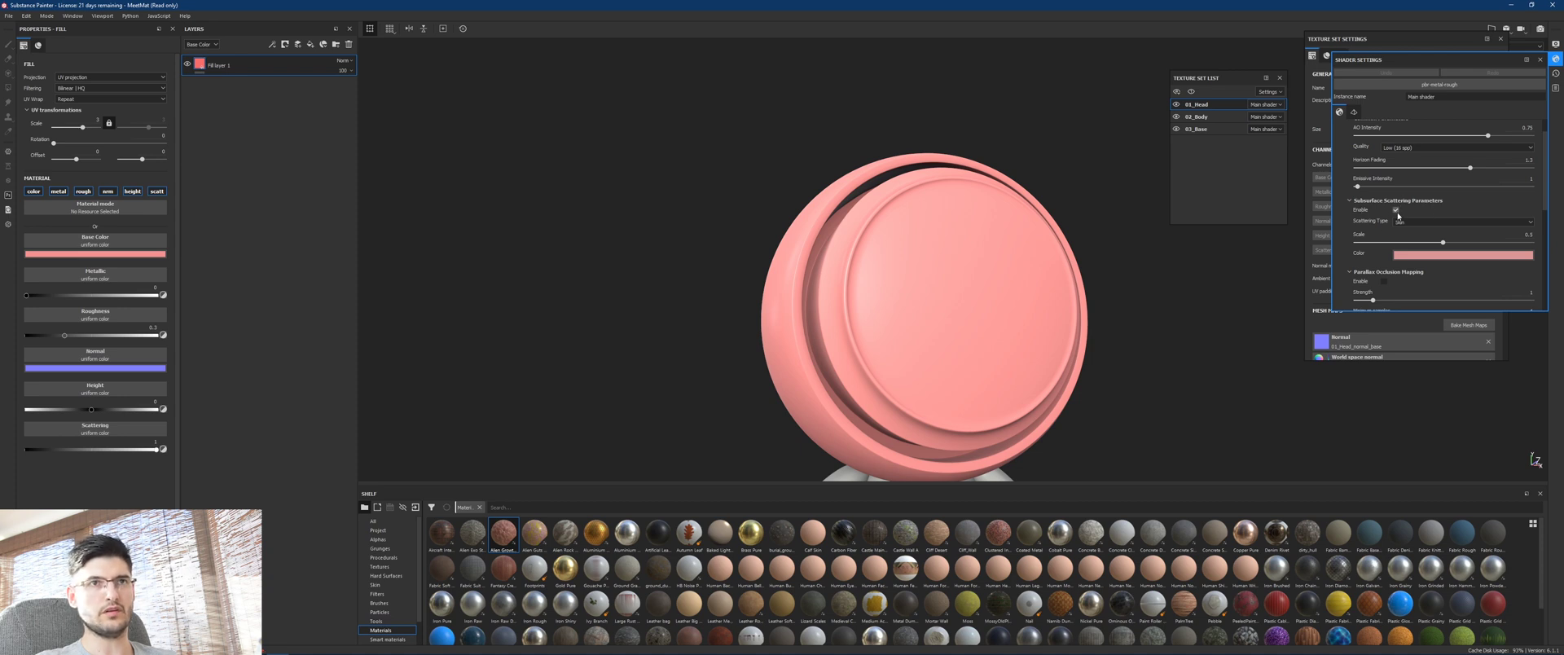
{"action": "left_click", "coordinate": [1438, 254]}
{"action": "left_click", "coordinate": [1468, 295]}
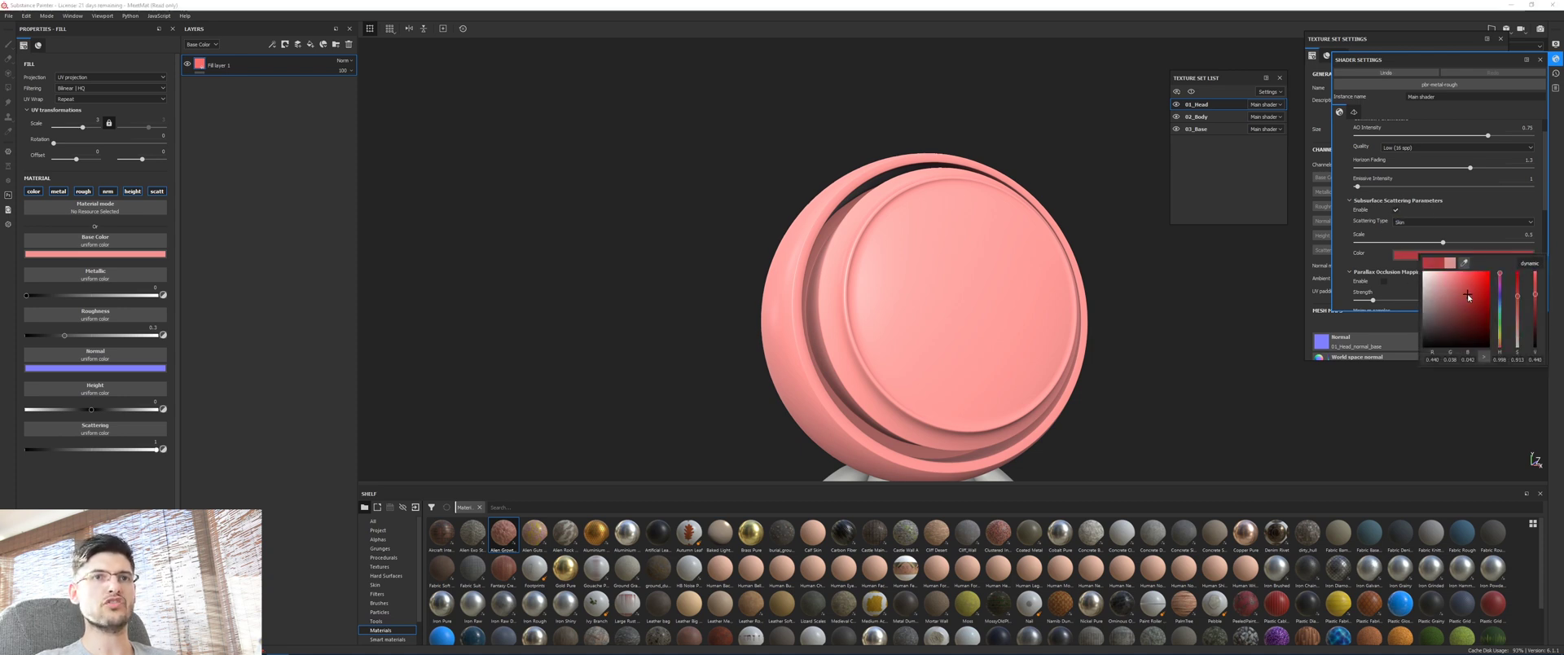
{"action": "left_click_drag", "start_coordinate": [1468, 295], "coordinate": [1477, 291]}
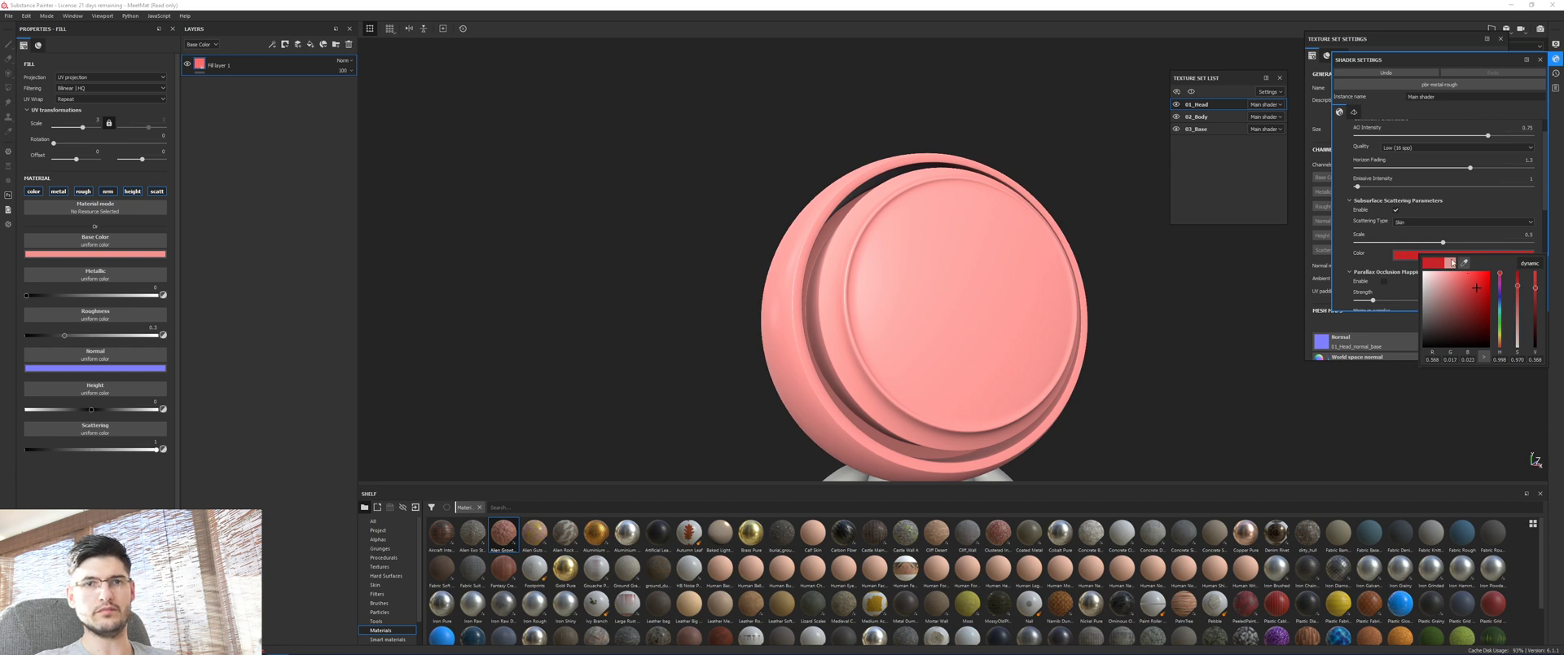
{"action": "left_click", "coordinate": [1469, 241]}
{"action": "left_click", "coordinate": [1468, 242]}
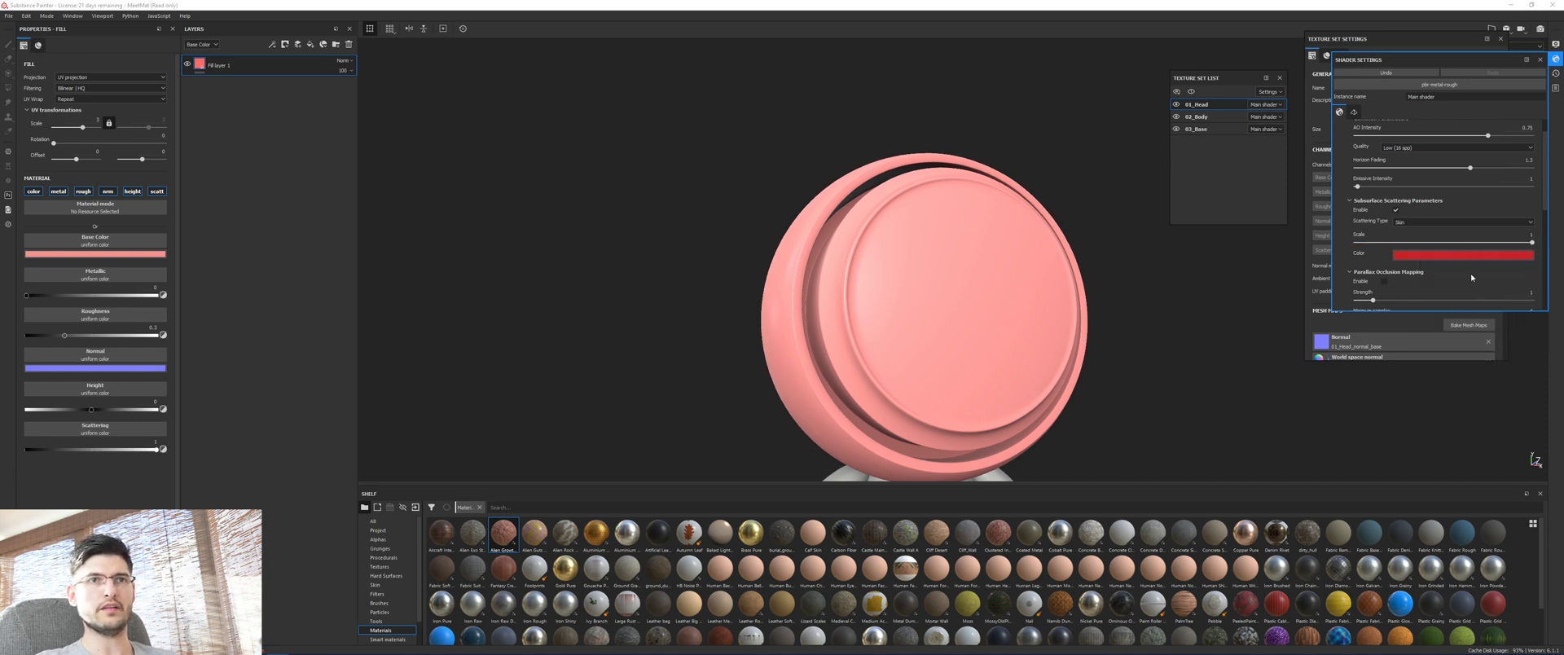
{"action": "left_click", "coordinate": [829, 271]}
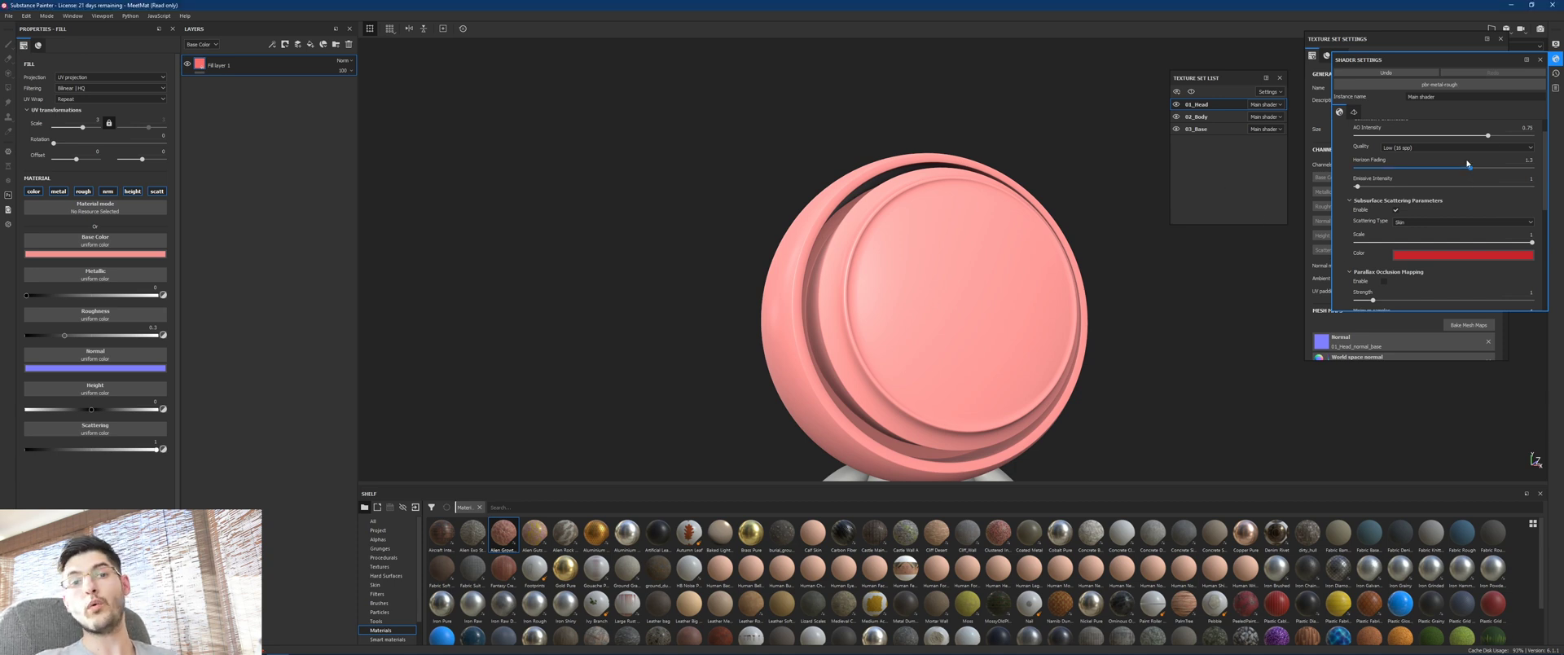
Activate subsurface scattering in the viewport display settings and check the head's shading under rotated environment lighting.
{"action": "left_click", "coordinate": [1557, 45]}
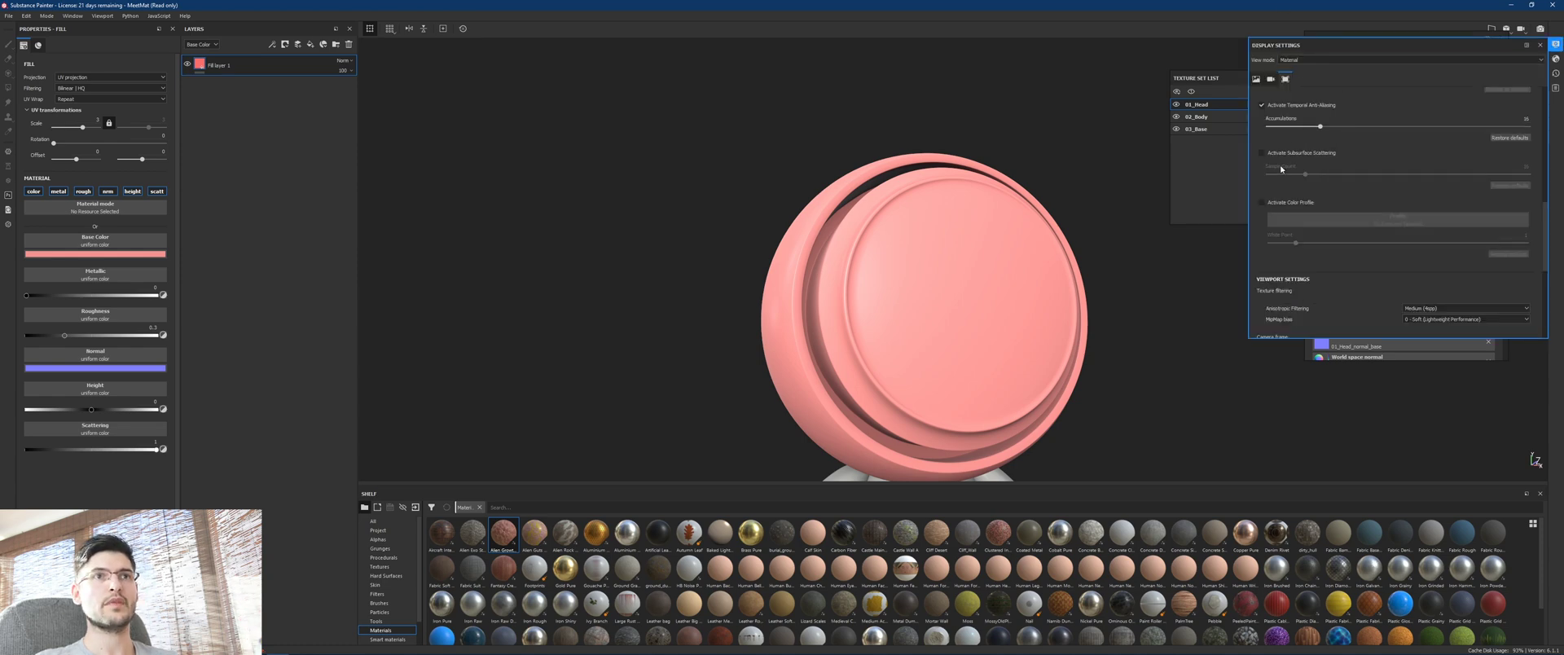
{"action": "scroll", "coordinate": [1299, 202], "scroll_direction": "up", "scroll_amount": 1}
{"action": "mouse_move", "coordinate": [1285, 211]}
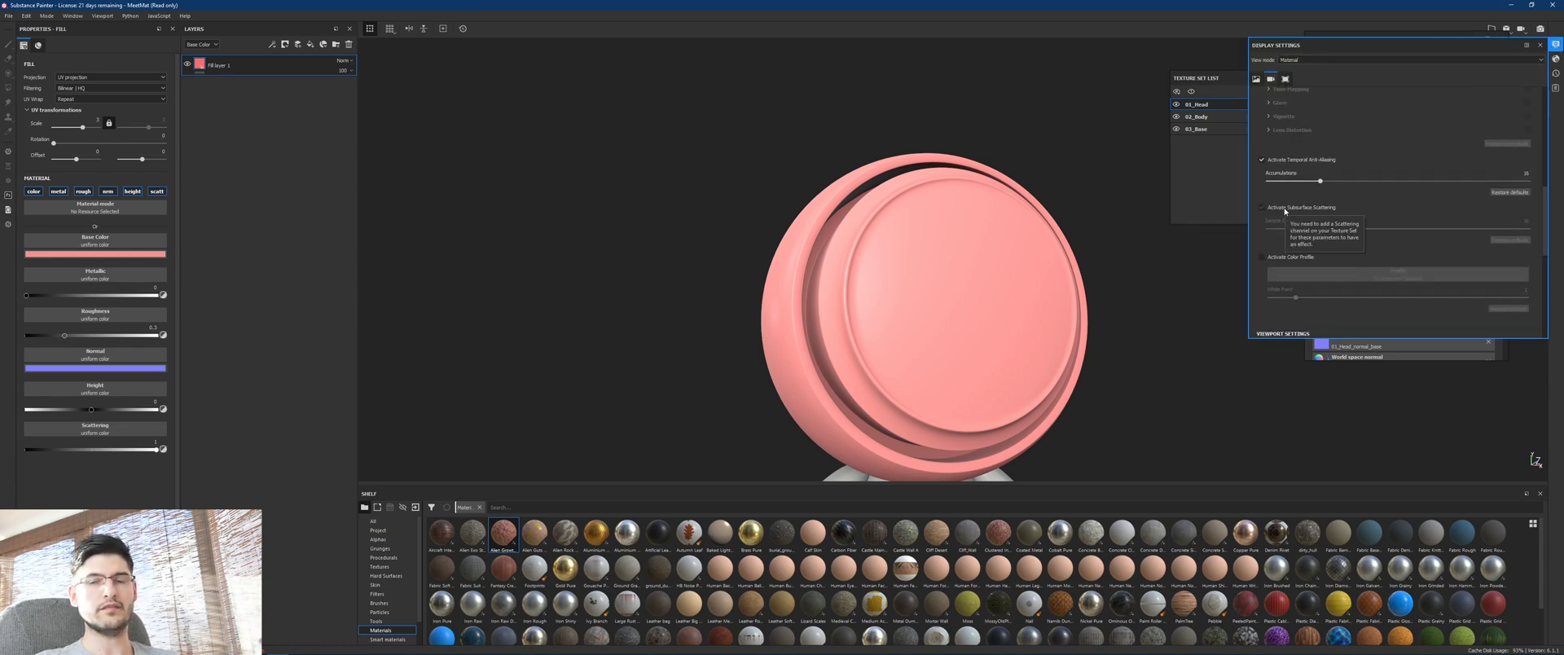
{"action": "left_click", "coordinate": [1285, 211]}
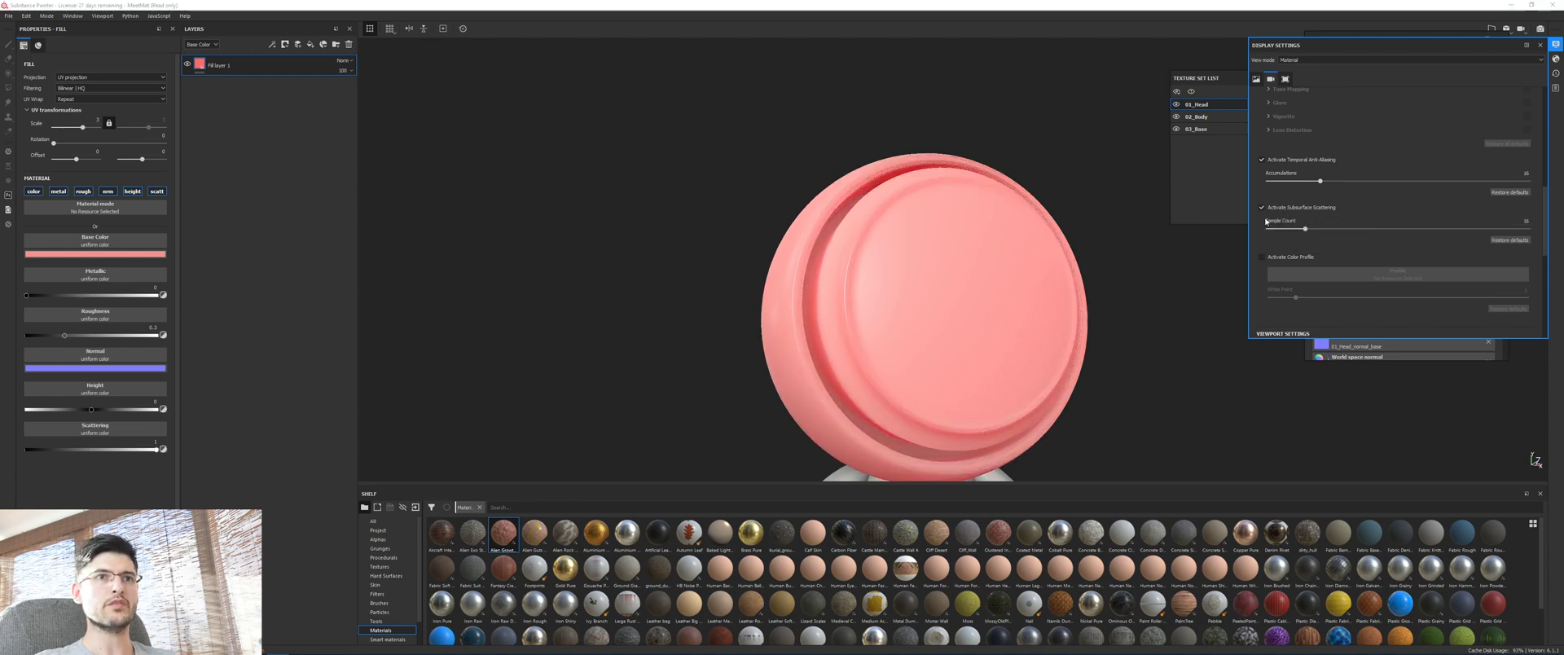
{"action": "left_click_drag", "start_coordinate": [970, 298], "coordinate": [916, 235], "text": "alt"}
{"action": "scroll", "coordinate": [916, 235], "scroll_direction": "up", "scroll_amount": 2}
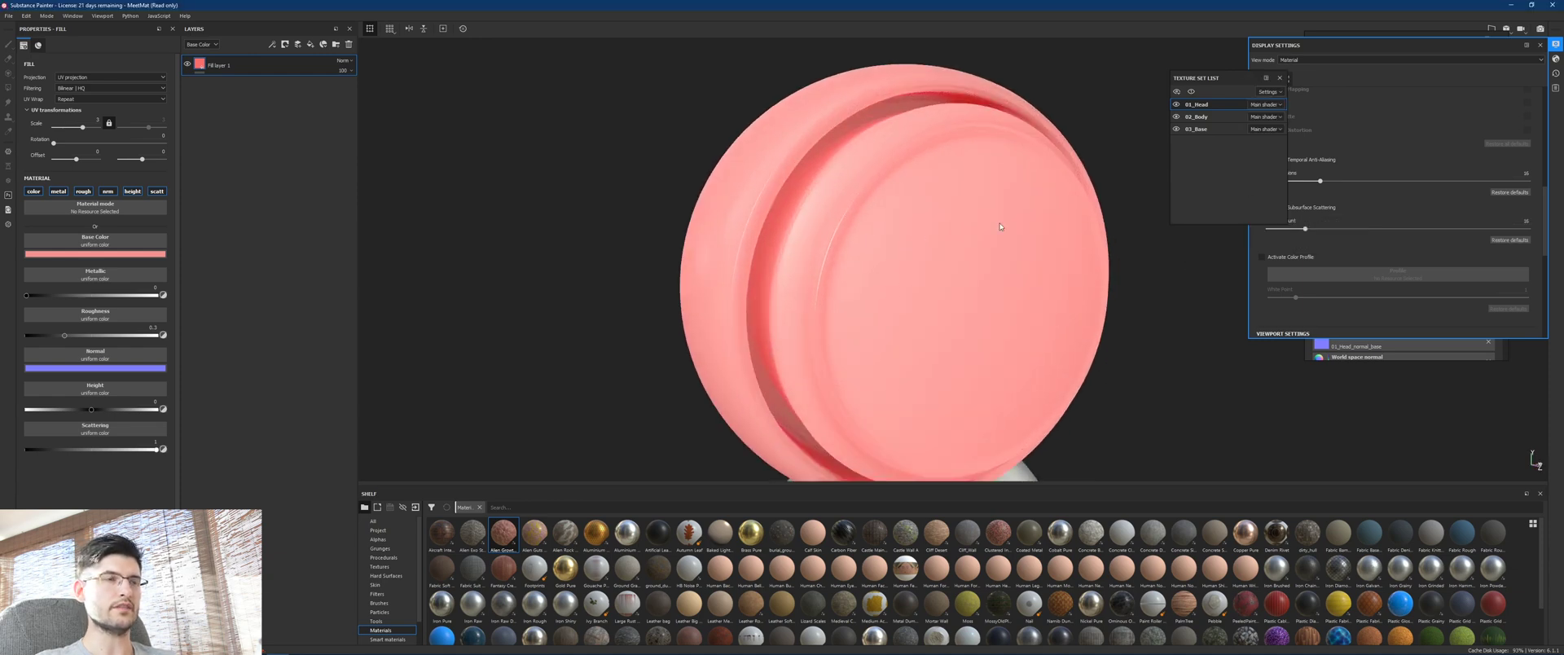
{"action": "mouse_move", "coordinate": [1001, 227]}
{"action": "right_mouse_down", "text": "shift"}
{"action": "mouse_move", "coordinate": [964, 220]}
{"action": "mouse_move", "coordinate": [995, 220]}
{"action": "mouse_move", "coordinate": [979, 225]}
{"action": "right_mouse_up", "text": "shift"}
{"action": "right_click_drag", "start_coordinate": [837, 215], "coordinate": [872, 217], "text": "shift"}
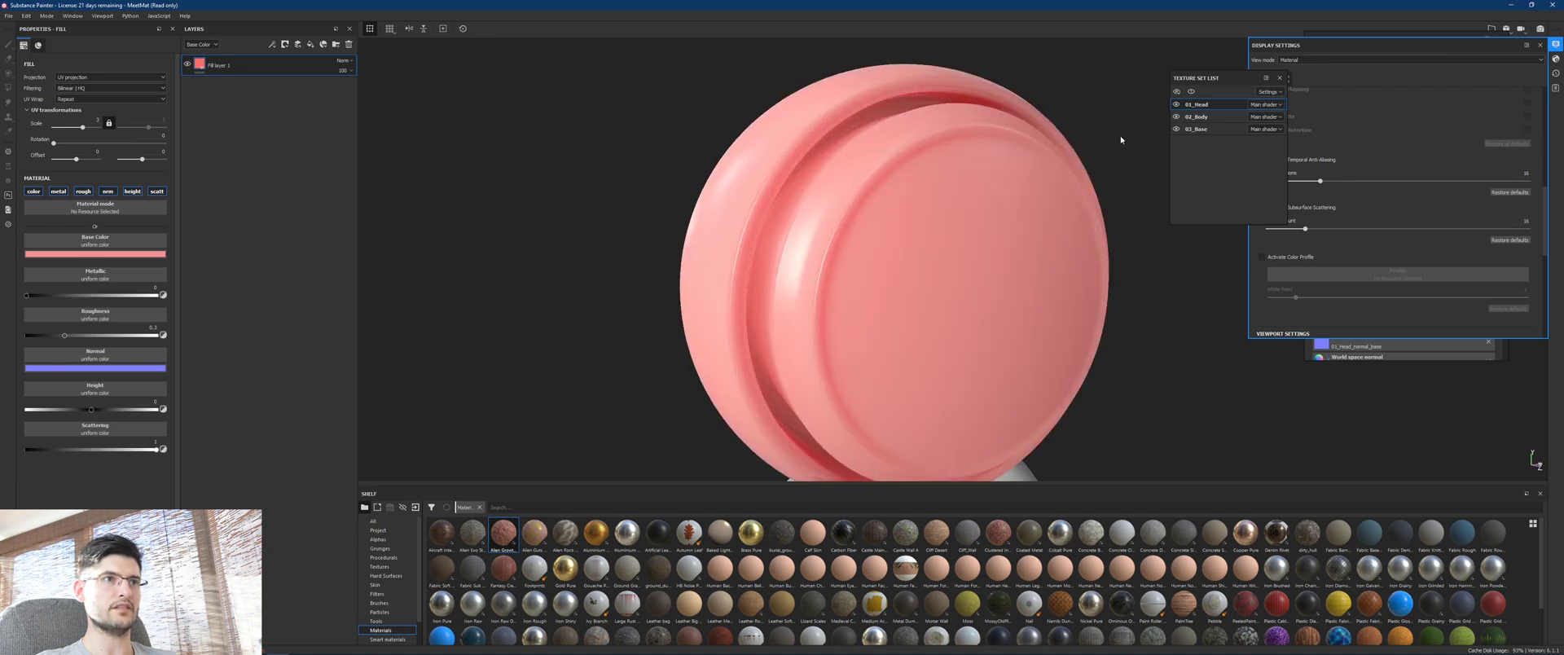
Raise the viewport's subsurface scattering sample count to its maximum.
{"action": "left_click", "coordinate": [1341, 242]}
{"action": "left_click_drag", "start_coordinate": [1306, 229], "coordinate": [1534, 228]}
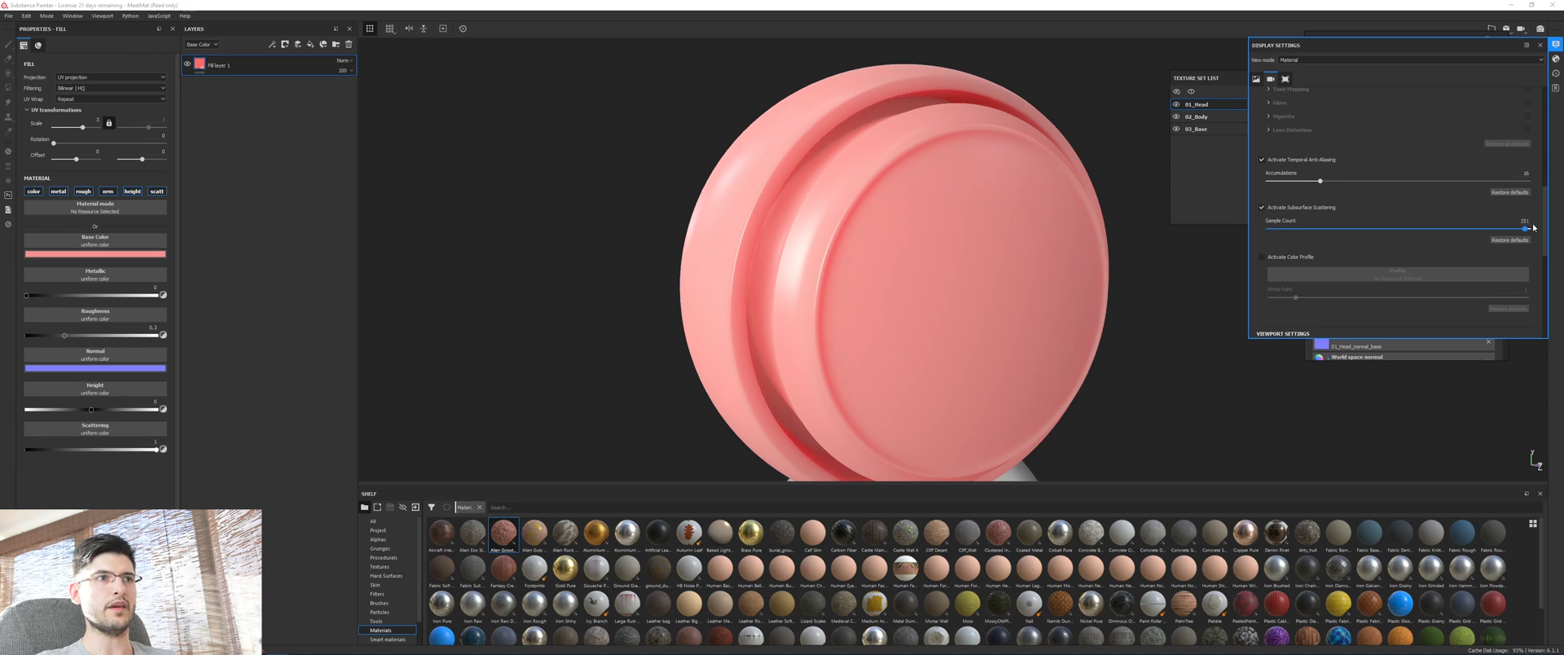
{"action": "right_click_drag", "start_coordinate": [936, 251], "coordinate": [995, 259], "text": "shift"}
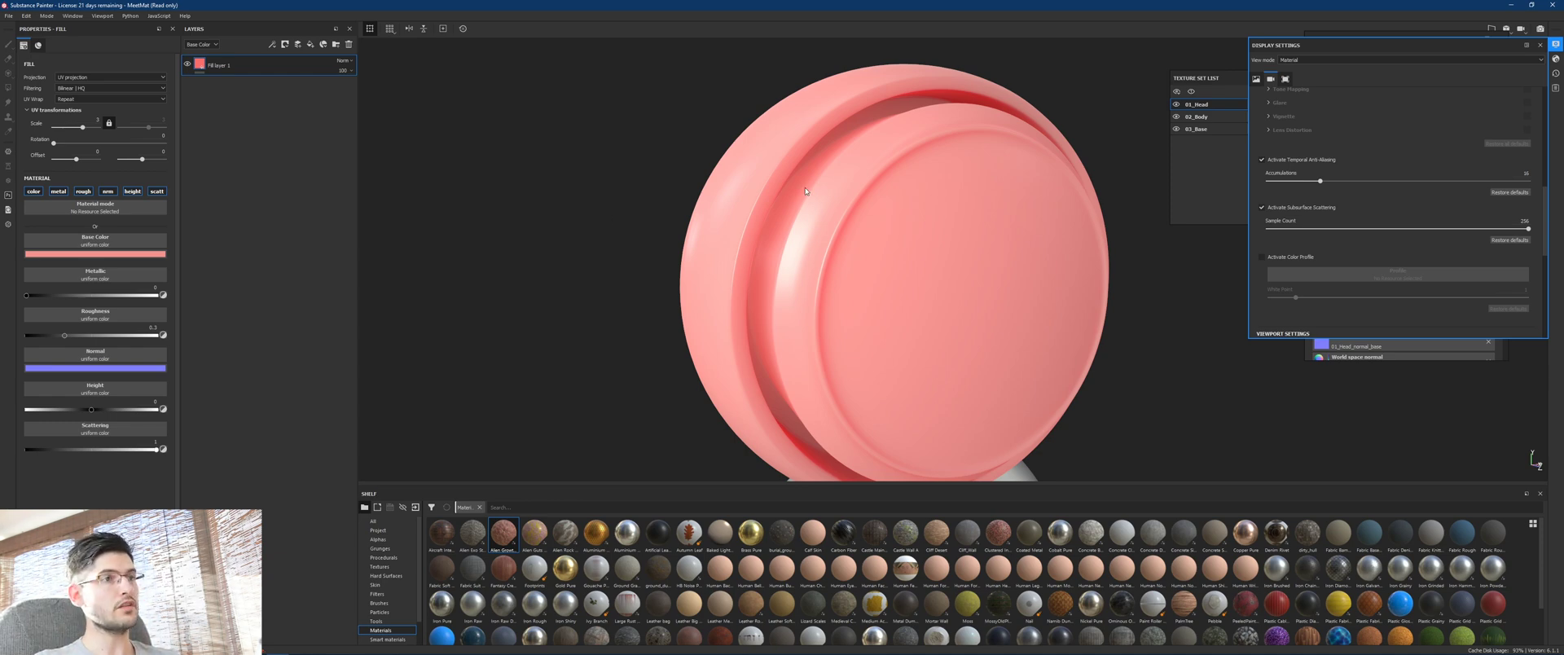
Lower the viewport's subsurface scattering sample count to a low value, slightly above its default.
{"action": "left_click_drag", "start_coordinate": [761, 139], "coordinate": [953, 190], "text": "alt"}
{"action": "left_click_drag", "start_coordinate": [981, 238], "coordinate": [1343, 228], "text": "alt"}
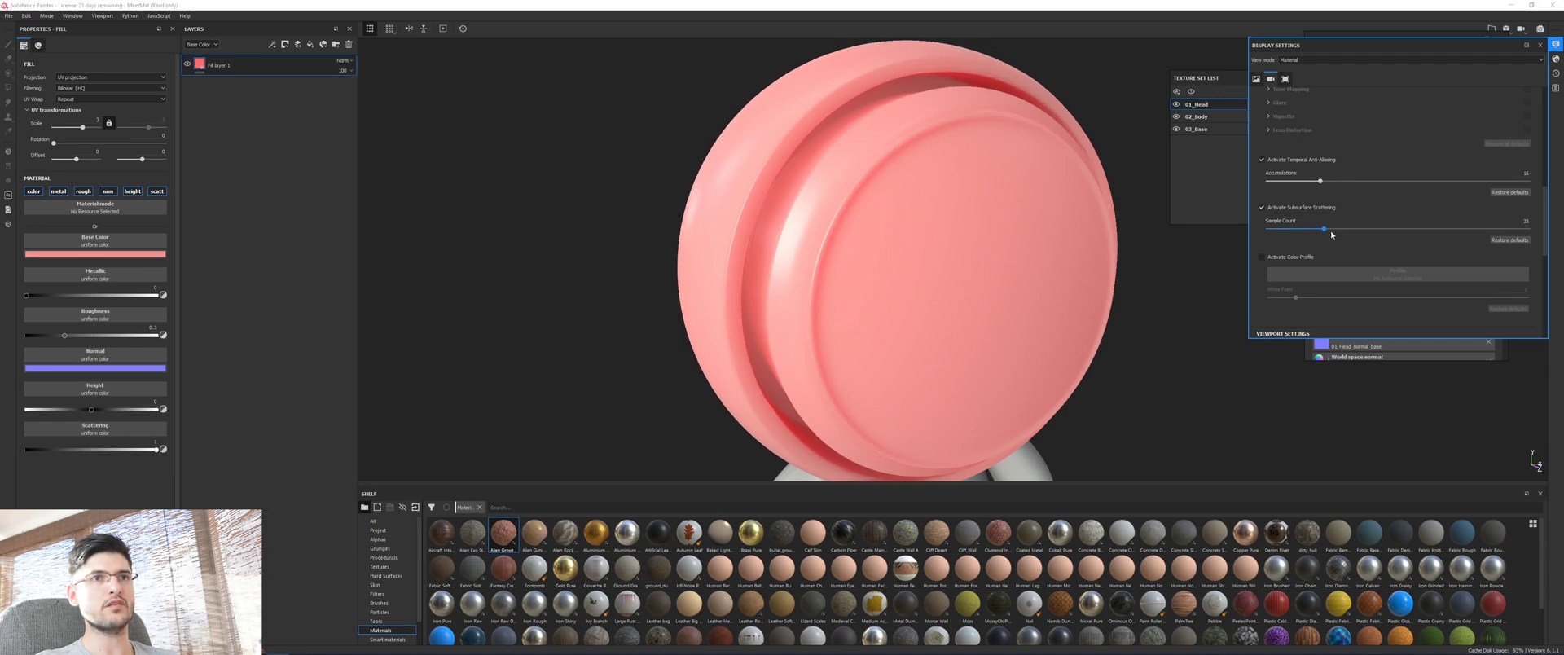
{"action": "left_click_drag", "start_coordinate": [1087, 292], "coordinate": [872, 156], "text": "alt"}
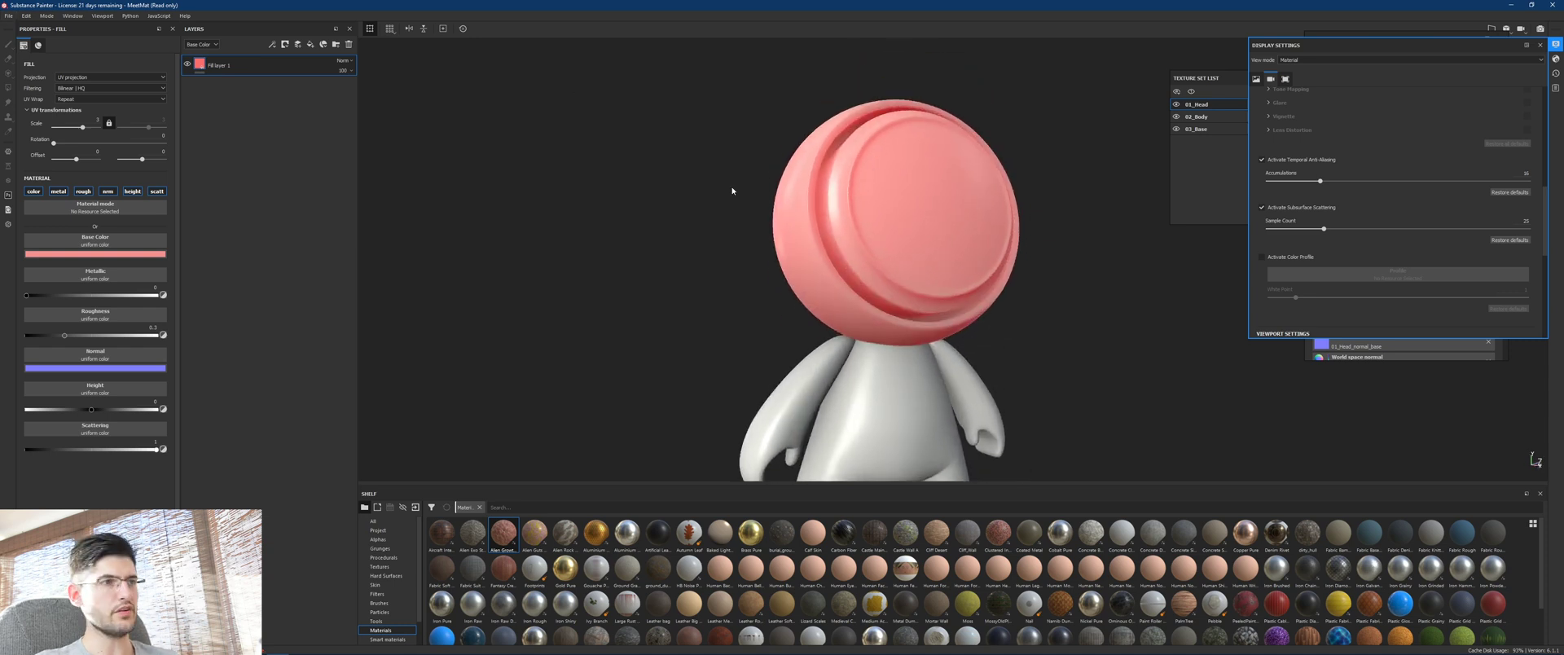
{"action": "left_click_drag", "start_coordinate": [921, 238], "coordinate": [831, 228], "text": "alt"}
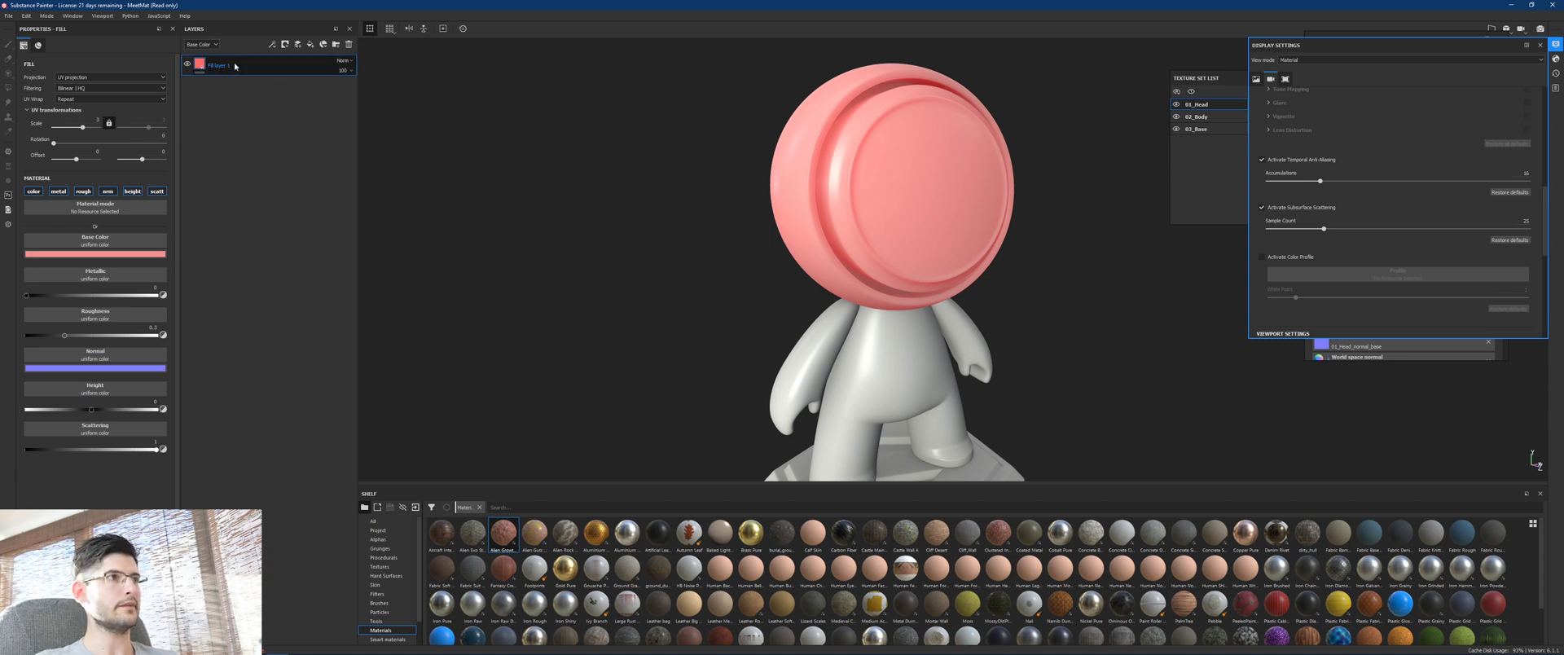
Change the head fill layer's base color to a bright yellow and examine the scattering in the grooves.
{"action": "left_click", "coordinate": [122, 254]}
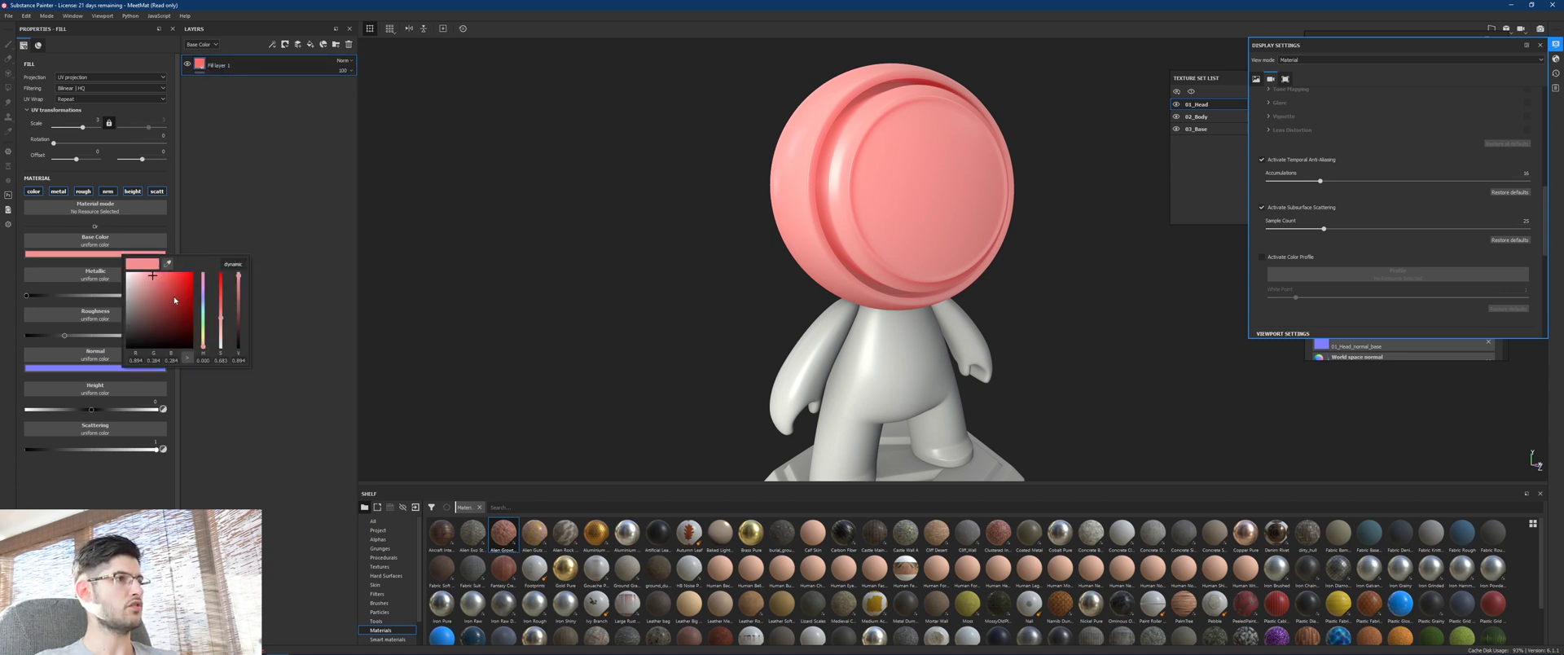
{"action": "left_click_drag", "start_coordinate": [205, 334], "coordinate": [201, 339]}
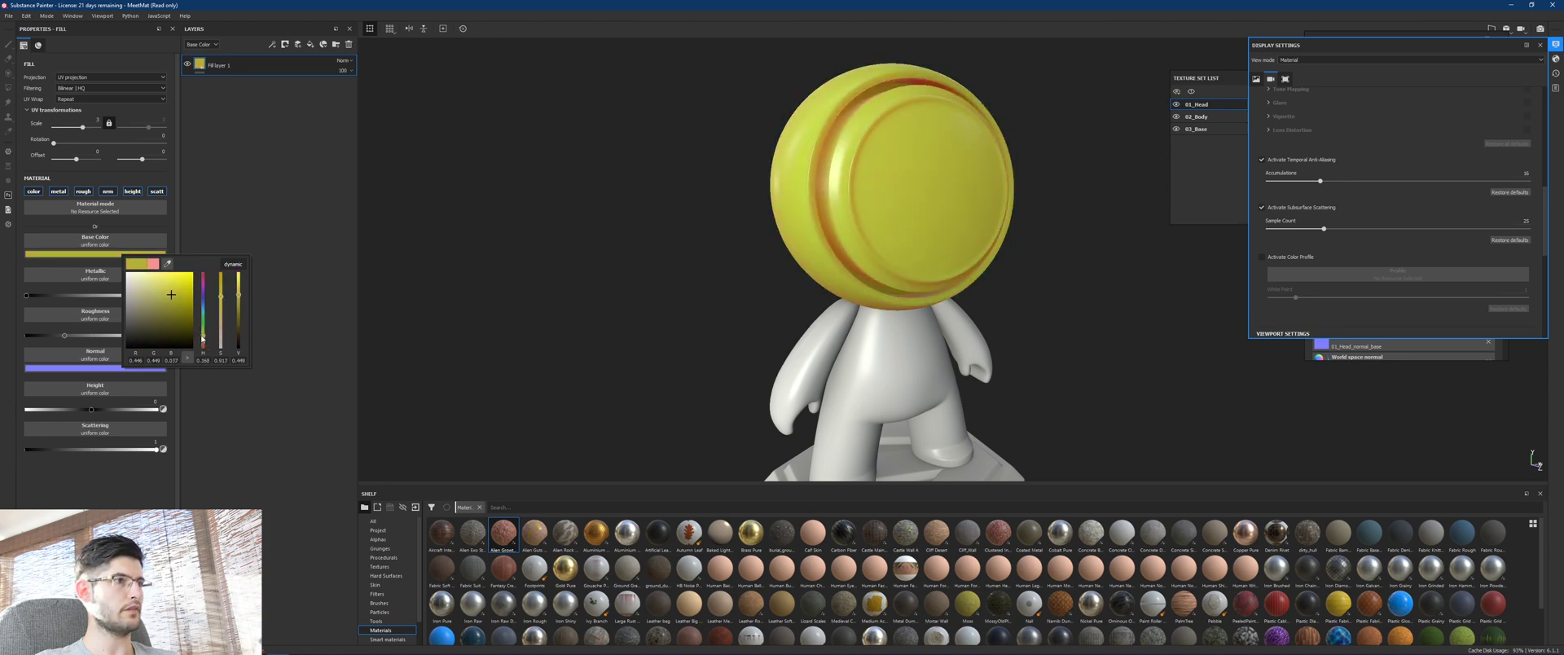
{"action": "left_click_drag", "start_coordinate": [171, 292], "coordinate": [171, 278]}
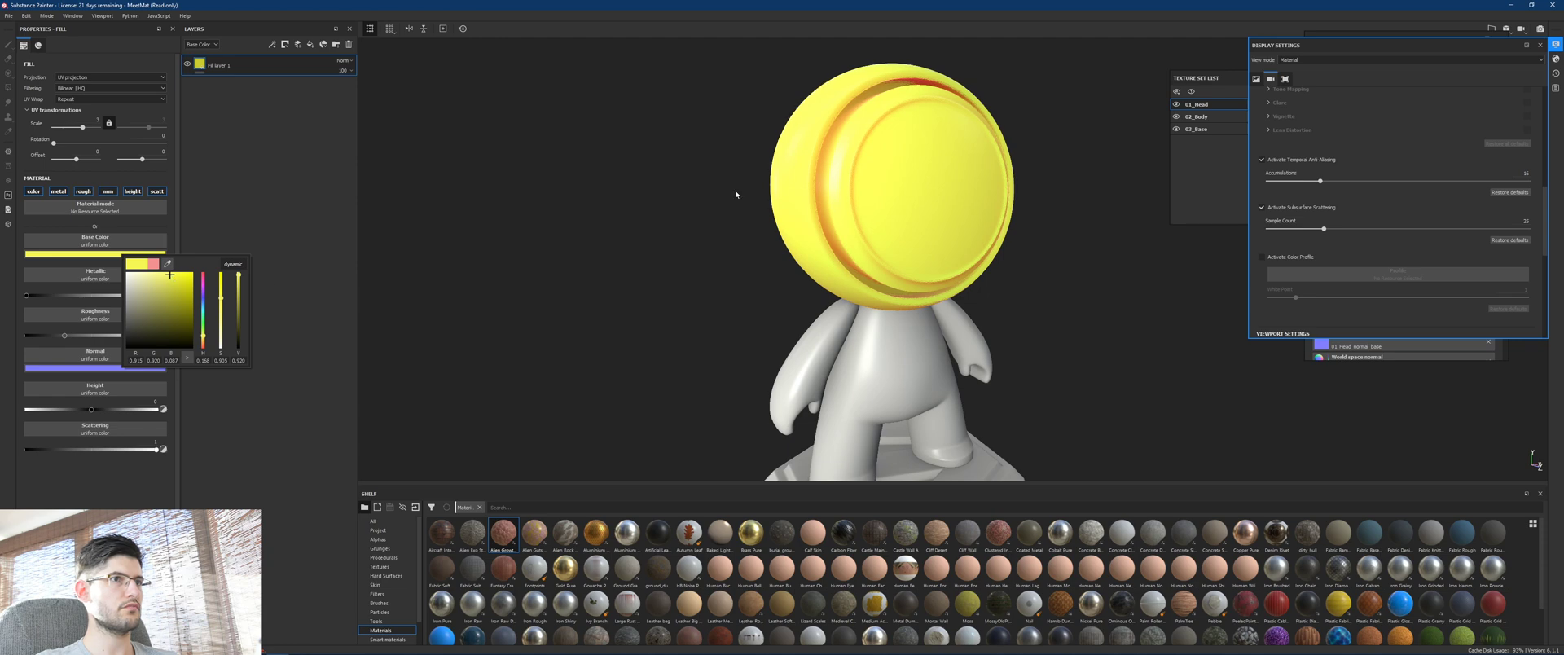
{"action": "left_click_drag", "start_coordinate": [883, 173], "coordinate": [802, 220], "text": "alt"}
{"action": "right_click_drag", "start_coordinate": [802, 220], "coordinate": [904, 220], "text": "alt"}
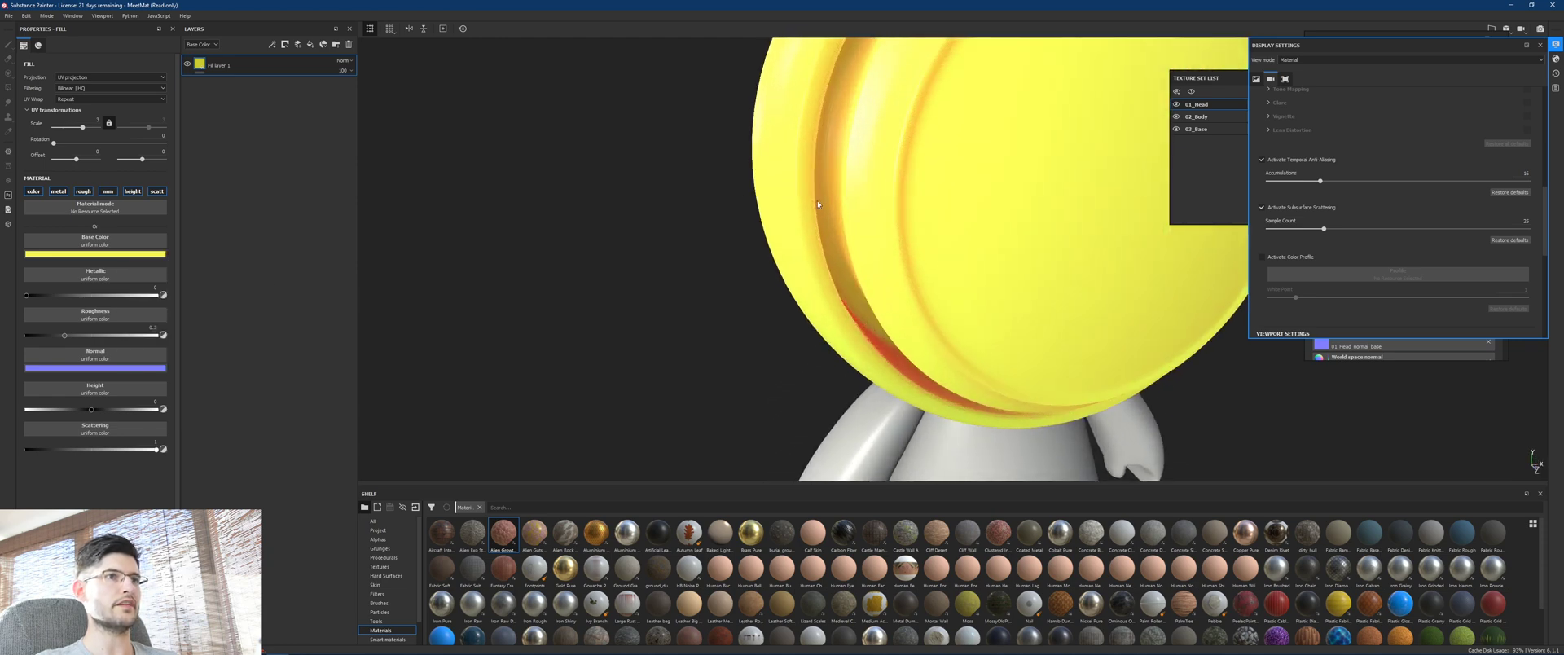
{"action": "left_click_drag", "start_coordinate": [904, 220], "coordinate": [1005, 123], "text": "alt"}
{"action": "right_click_drag", "start_coordinate": [1006, 123], "coordinate": [858, 209], "text": "alt"}
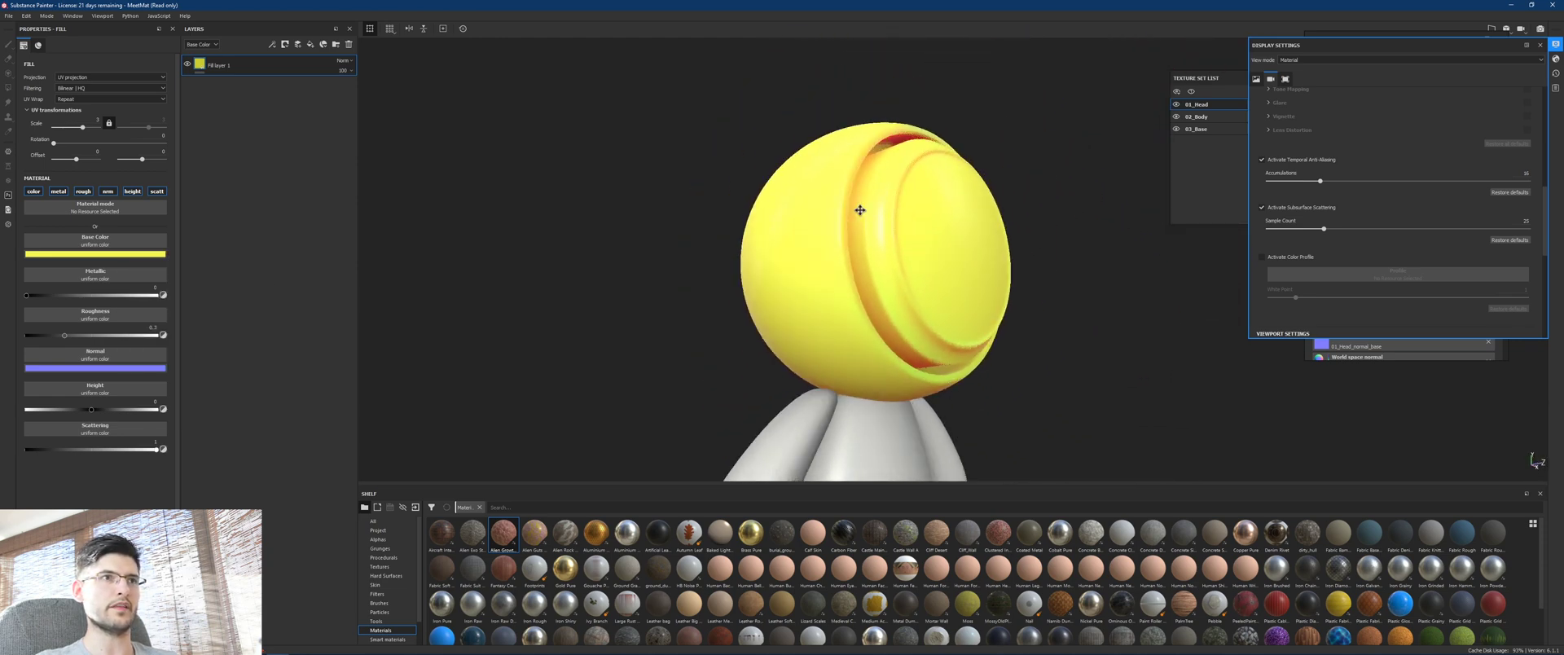
{"action": "left_click_drag", "start_coordinate": [859, 210], "coordinate": [756, 203], "text": "alt"}
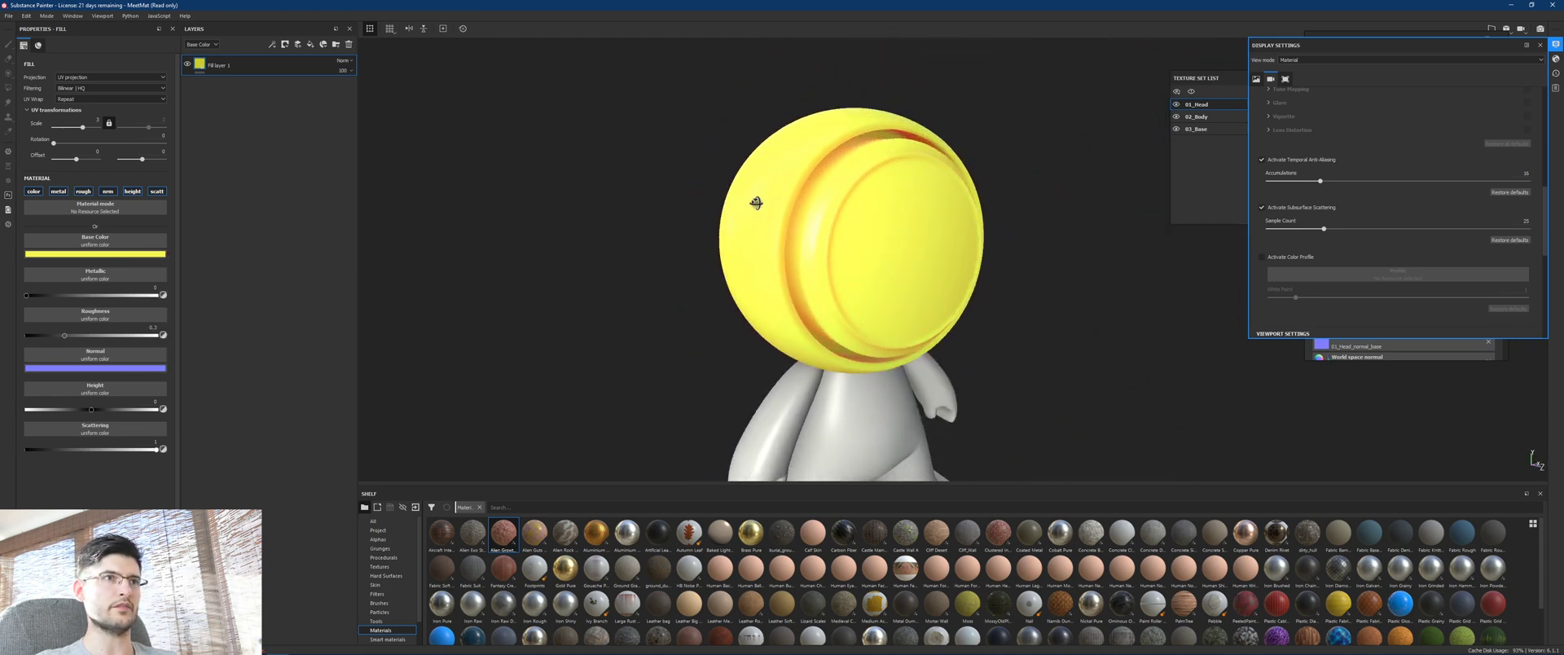
Change the shader's subsurface scattering color to a brighter red and check the effect on the head.
{"action": "left_click", "coordinate": [1555, 59]}
{"action": "left_click", "coordinate": [1462, 254]}
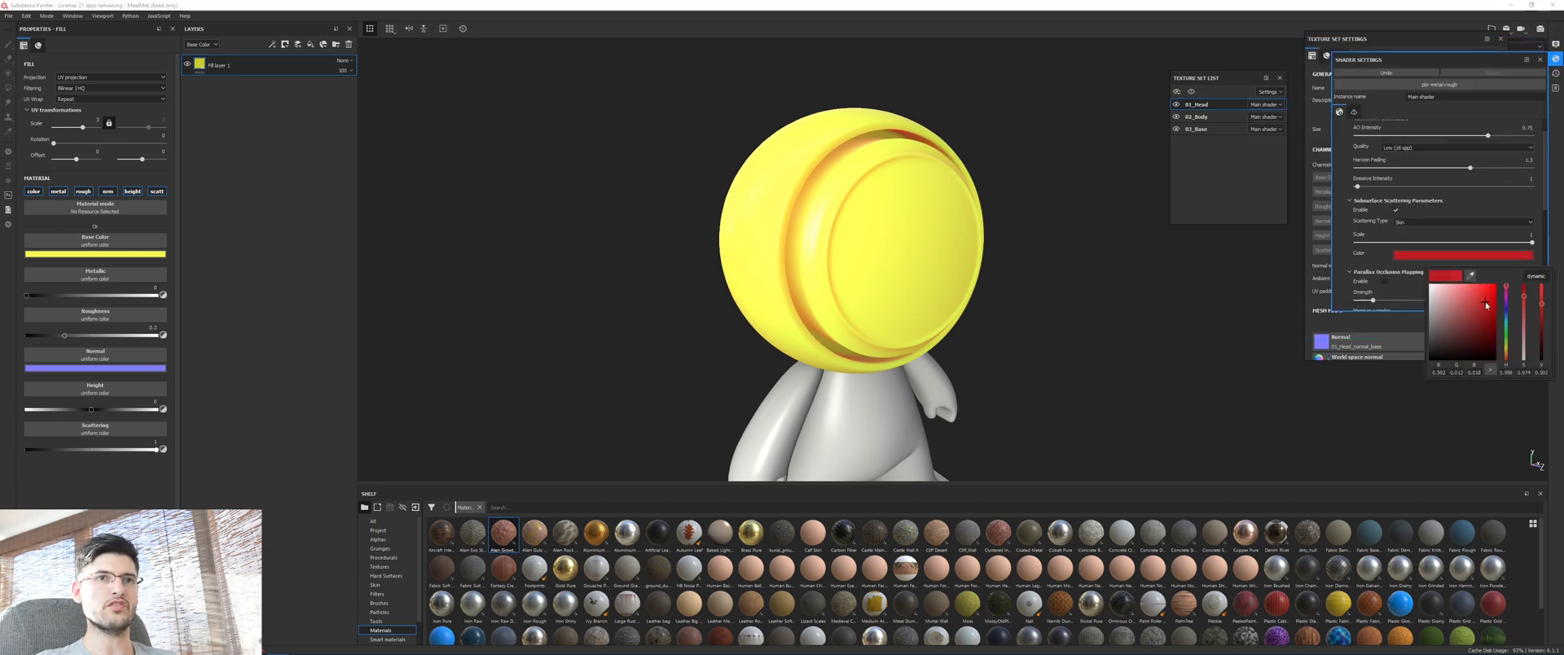
{"action": "mouse_move", "coordinate": [1486, 305]}
{"action": "left_mouse_down"}
{"action": "mouse_move", "coordinate": [1457, 315]}
{"action": "mouse_move", "coordinate": [1490, 292]}
{"action": "left_mouse_up"}
{"action": "left_click_drag", "start_coordinate": [904, 155], "coordinate": [762, 221], "text": "alt"}
{"action": "scroll", "coordinate": [687, 229], "scroll_direction": "down", "scroll_amount": 4}
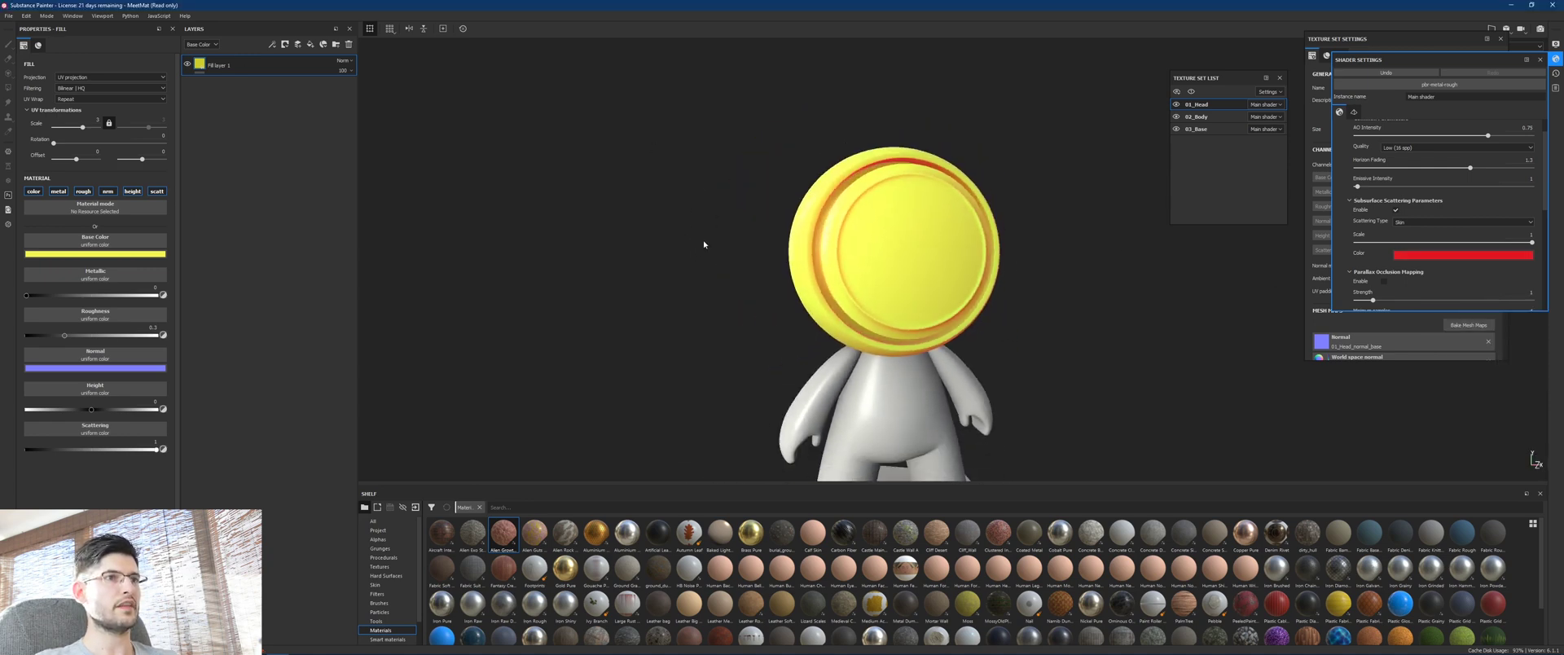
Instantiate the head's fill layer across the 02_Body and 03_Base texture sets.
{"action": "right_click", "coordinate": [238, 71]}
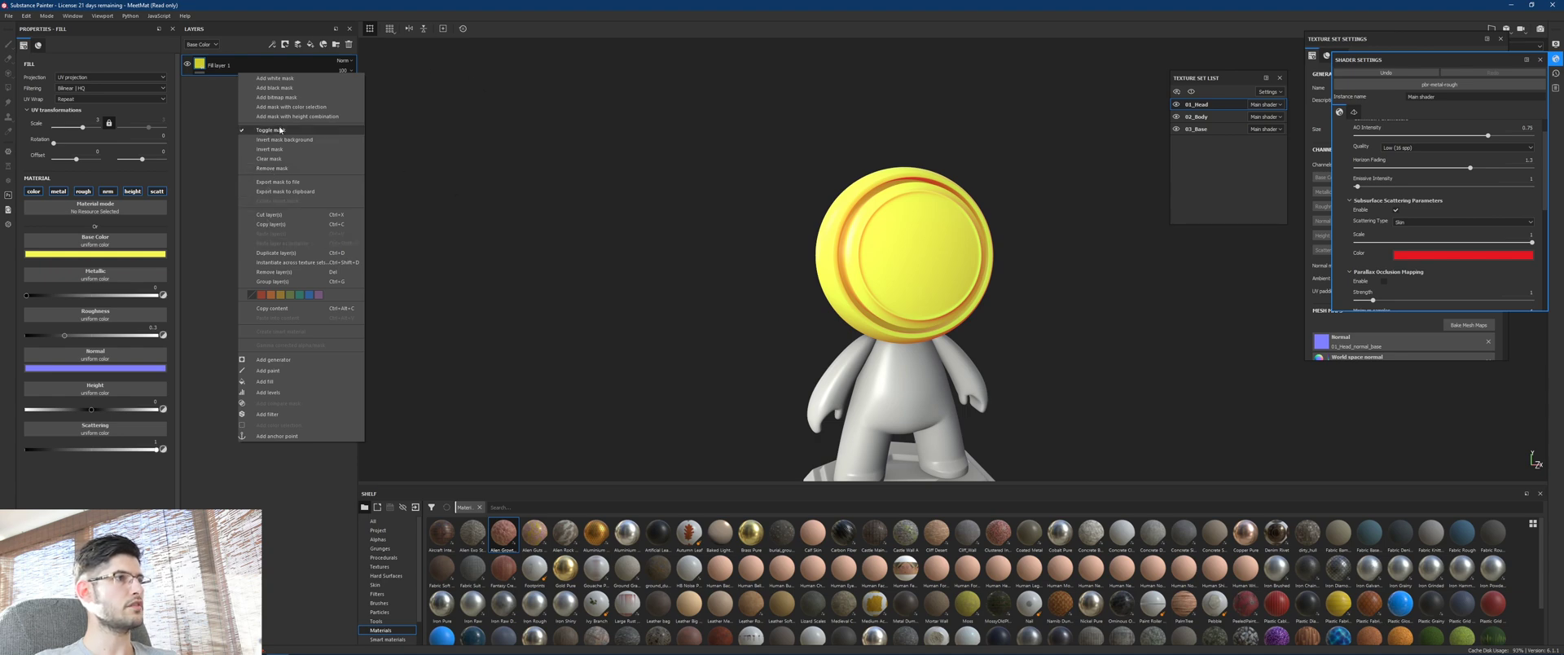
{"action": "left_click", "coordinate": [285, 262]}
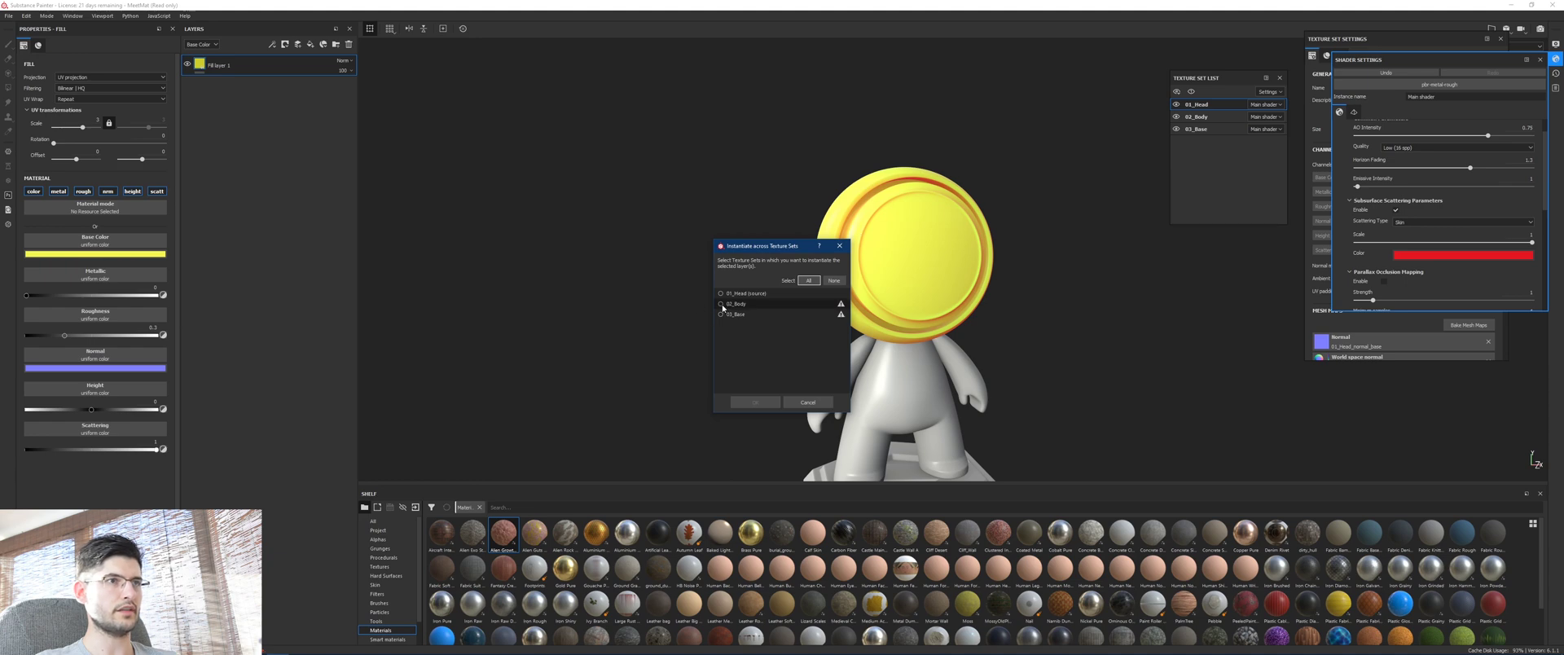
{"action": "left_click", "coordinate": [720, 303]}
{"action": "left_click", "coordinate": [720, 314]}
{"action": "left_click", "coordinate": [751, 402]}
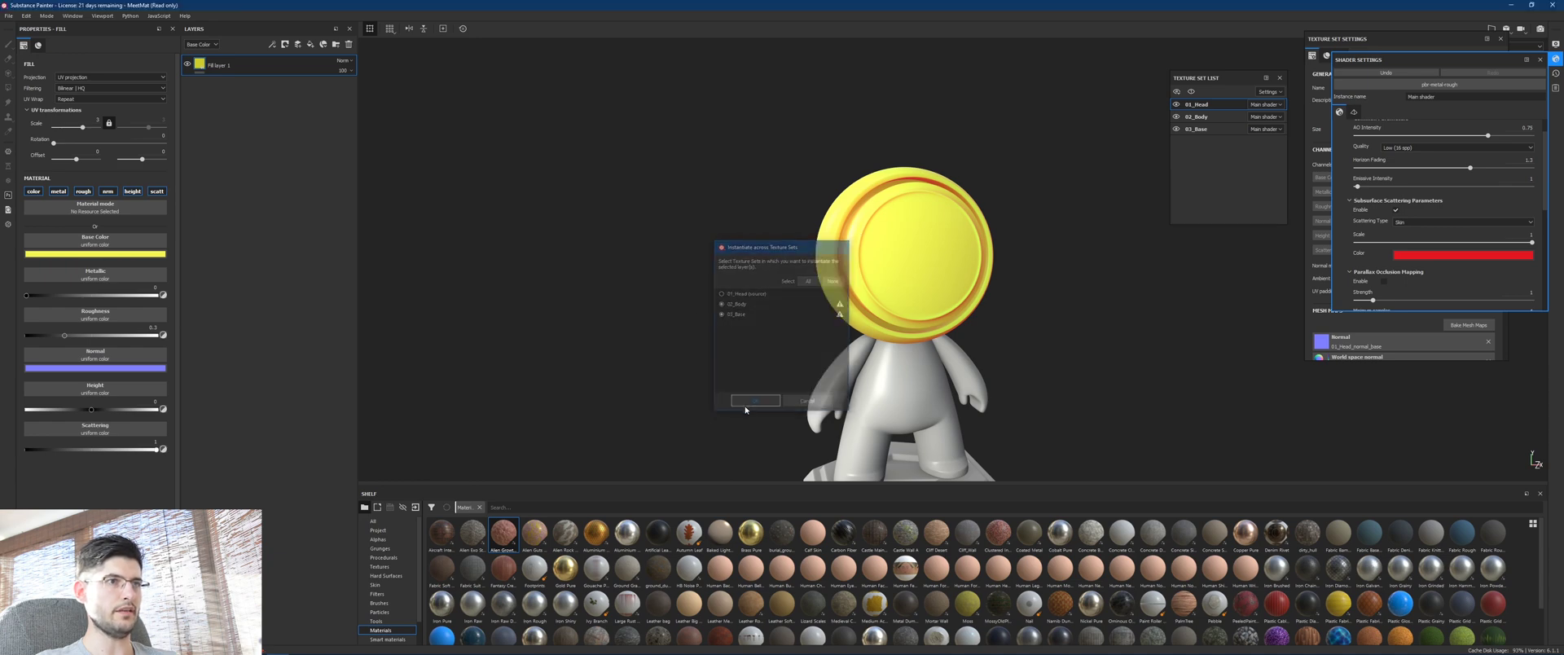
Examine the shading of the instanced fill on the body and base from several angles.
{"action": "scroll", "coordinate": [883, 274], "scroll_direction": "up", "scroll_amount": 3}
{"action": "scroll", "coordinate": [882, 275], "scroll_direction": "down", "scroll_amount": 3}
{"action": "middle_click_drag", "start_coordinate": [945, 465], "coordinate": [957, 279], "text": "alt"}
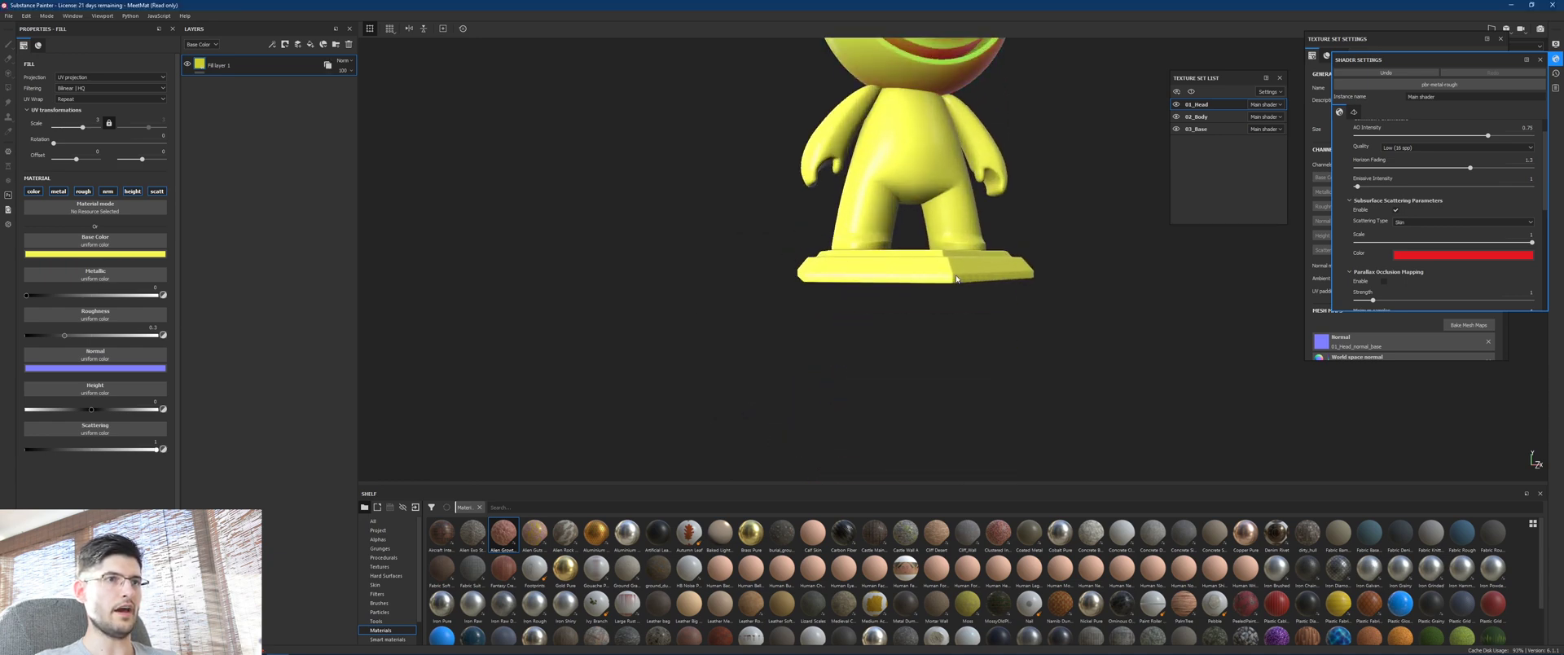
{"action": "left_click_drag", "start_coordinate": [957, 279], "coordinate": [1036, 201], "text": "alt"}
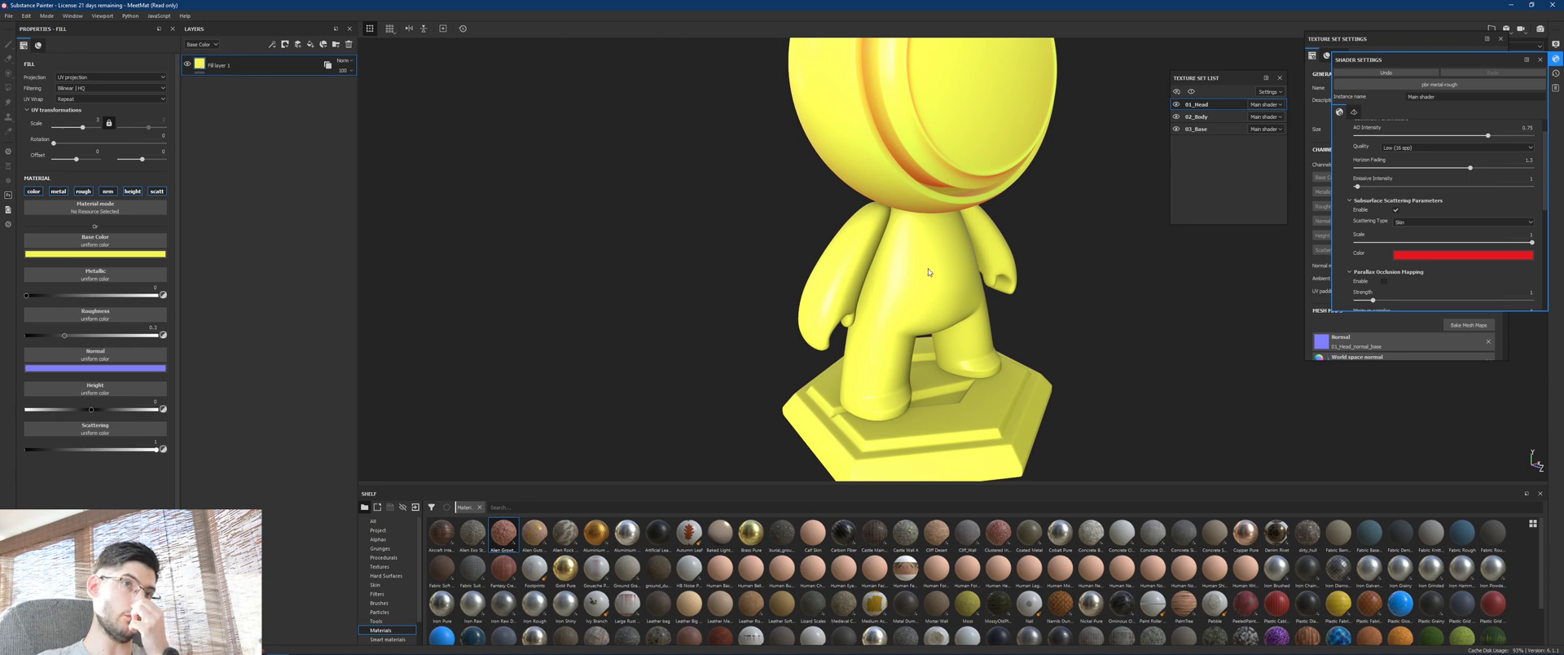
{"action": "scroll", "coordinate": [949, 311], "scroll_direction": "up", "scroll_amount": 2}
{"action": "mouse_move", "coordinate": [945, 310]}
{"action": "left_mouse_down", "text": "alt"}
{"action": "mouse_move", "coordinate": [912, 216]}
{"action": "mouse_move", "coordinate": [897, 276]}
{"action": "mouse_move", "coordinate": [947, 301]}
{"action": "left_mouse_up", "text": "alt"}
{"action": "scroll", "coordinate": [947, 301], "scroll_direction": "down", "scroll_amount": 3}
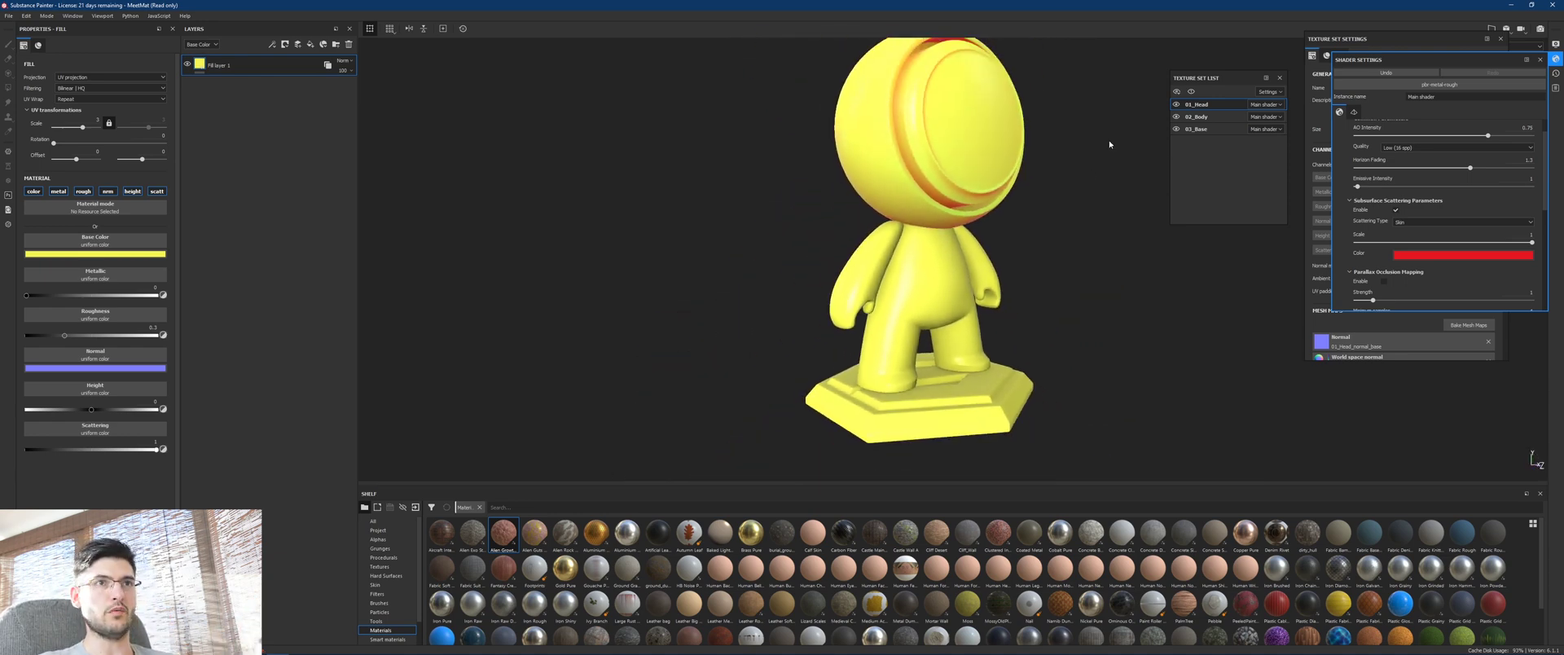
Delete the default paint layer, Layer 1, from the 02_Body texture set.
{"action": "left_click", "coordinate": [1202, 115]}
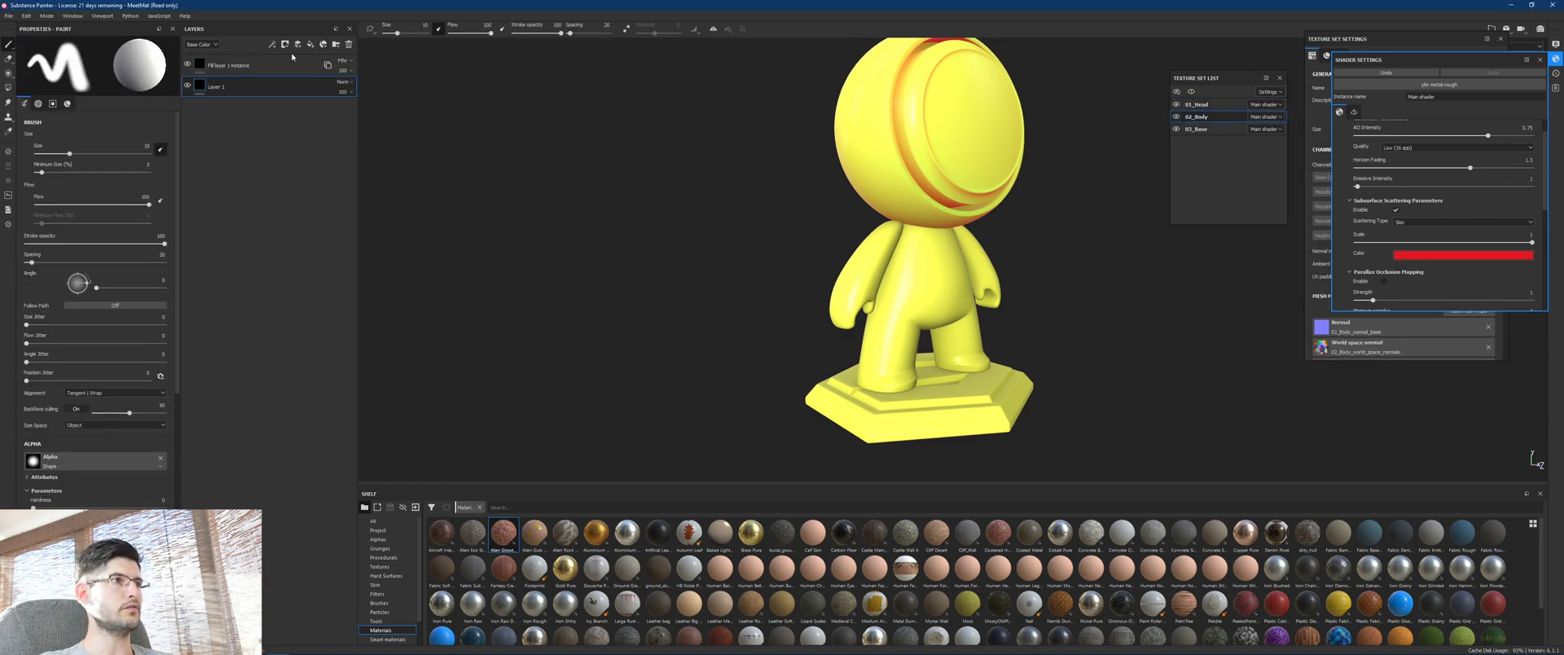
{"action": "left_click", "coordinate": [349, 45]}
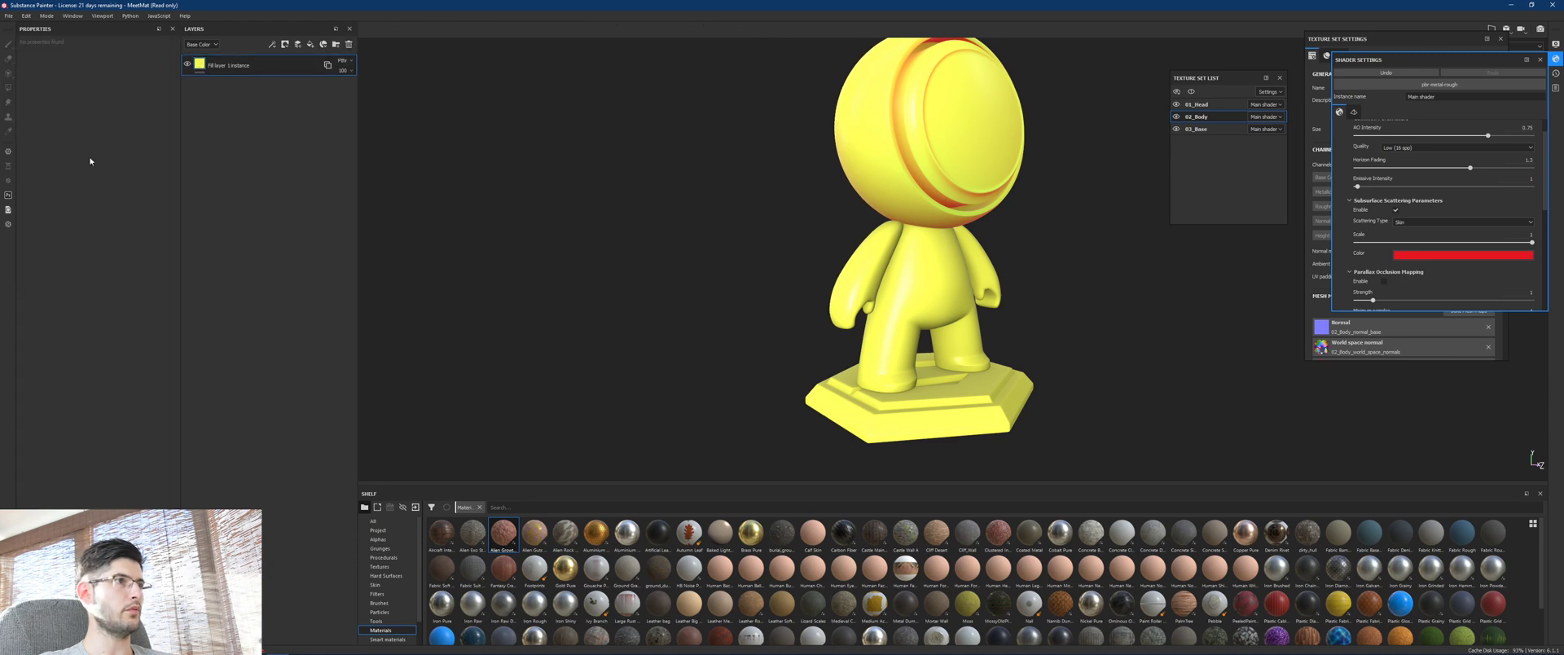
{"action": "middle_click_drag", "start_coordinate": [834, 215], "coordinate": [837, 268], "text": "alt"}
{"action": "scroll", "coordinate": [921, 391], "scroll_direction": "up", "scroll_amount": 3}
{"action": "middle_click_drag", "start_coordinate": [925, 394], "coordinate": [906, 248], "text": "alt"}
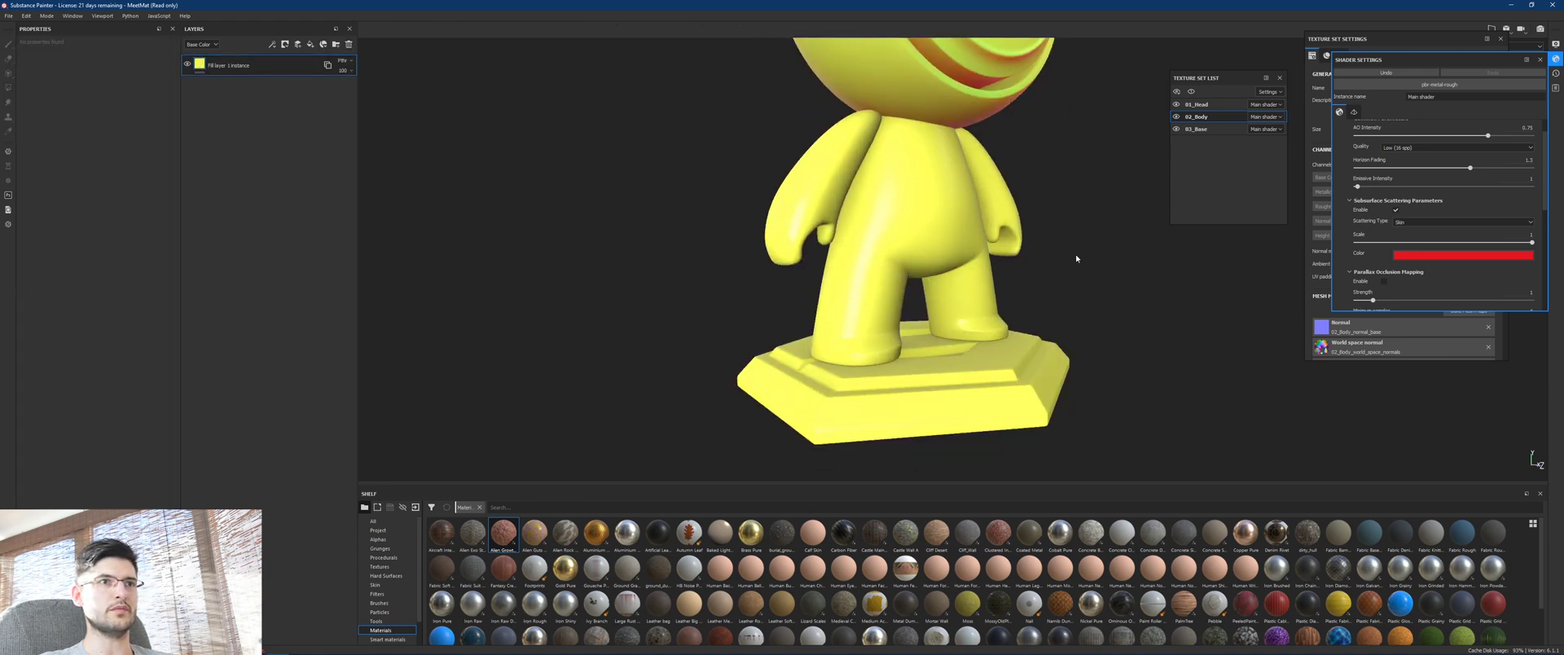
Check the subsurface scattering options in the display and shader settings against the body's shading.
{"action": "left_click", "coordinate": [1558, 47]}
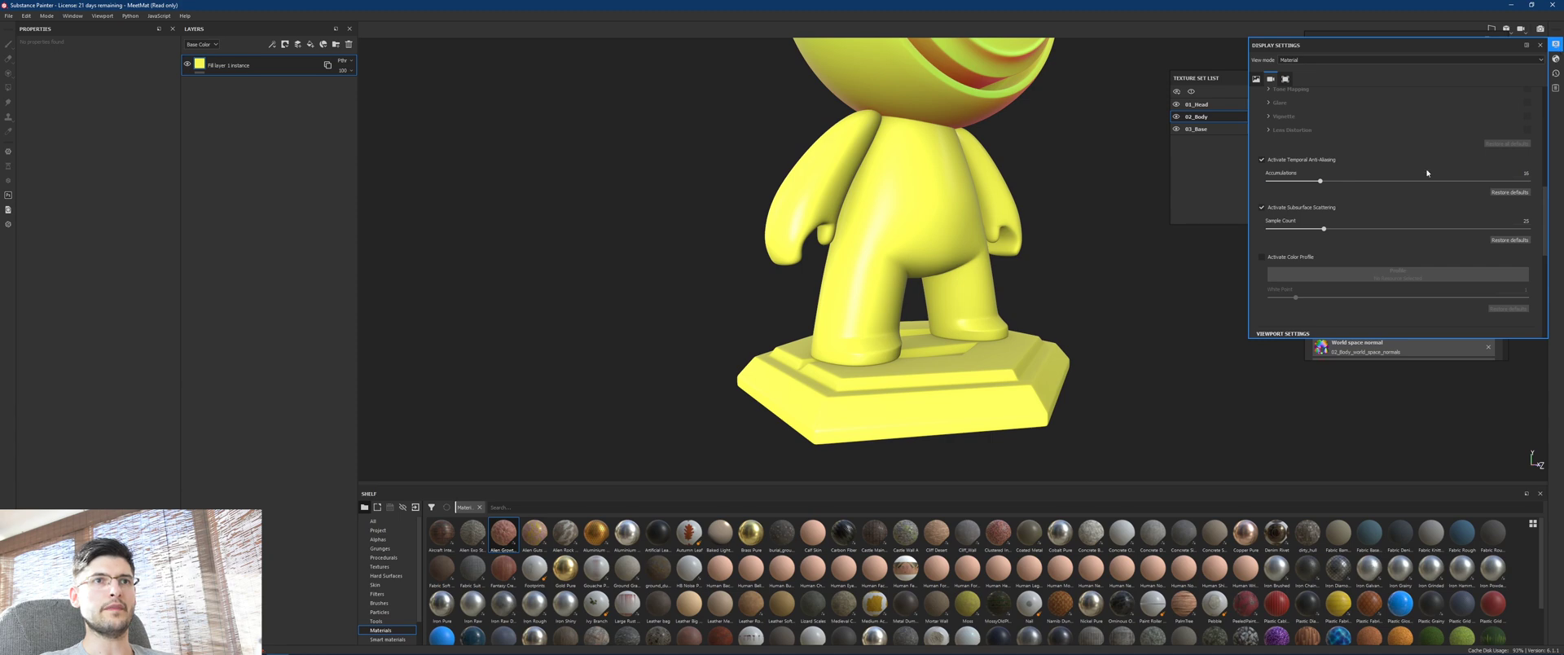
{"action": "left_click", "coordinate": [1557, 59]}
{"action": "left_click_drag", "start_coordinate": [1012, 252], "coordinate": [1088, 305], "text": "alt"}
{"action": "scroll", "coordinate": [1088, 304], "scroll_direction": "up", "scroll_amount": 5}
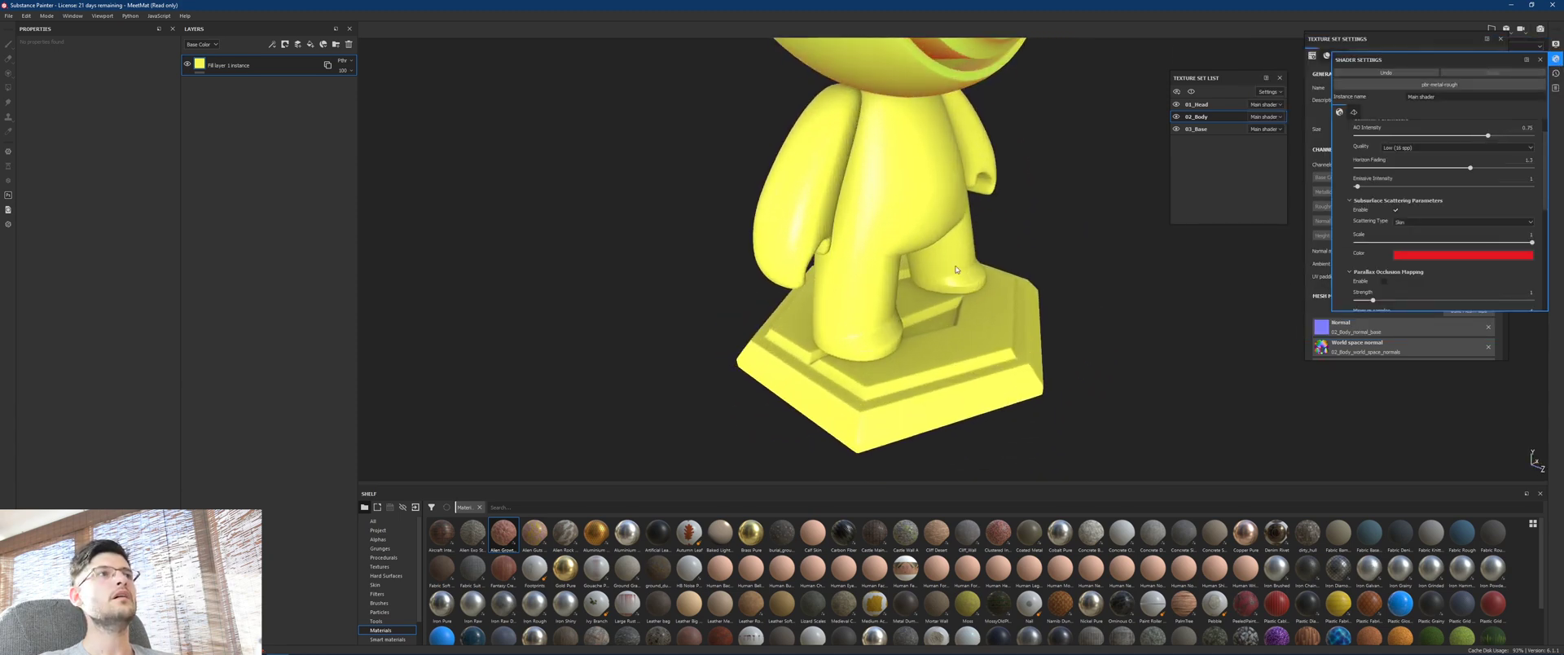
Set the blending mode of the body's instanced fill layer to Normal and compare the body with the head.
{"action": "left_click", "coordinate": [344, 62]}
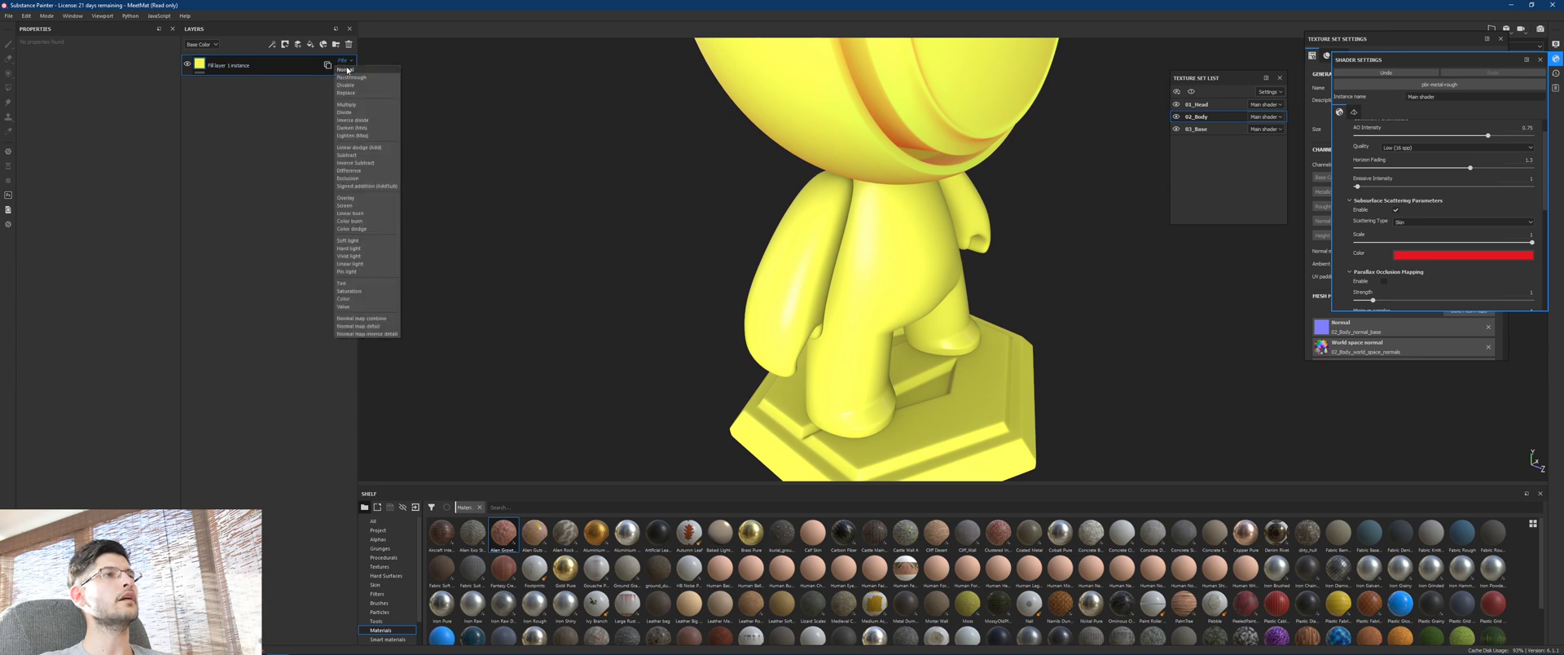
{"action": "left_click", "coordinate": [346, 69]}
{"action": "left_click_drag", "start_coordinate": [631, 232], "coordinate": [717, 170], "text": "alt"}
{"action": "scroll", "coordinate": [717, 170], "scroll_direction": "down", "scroll_amount": 3}
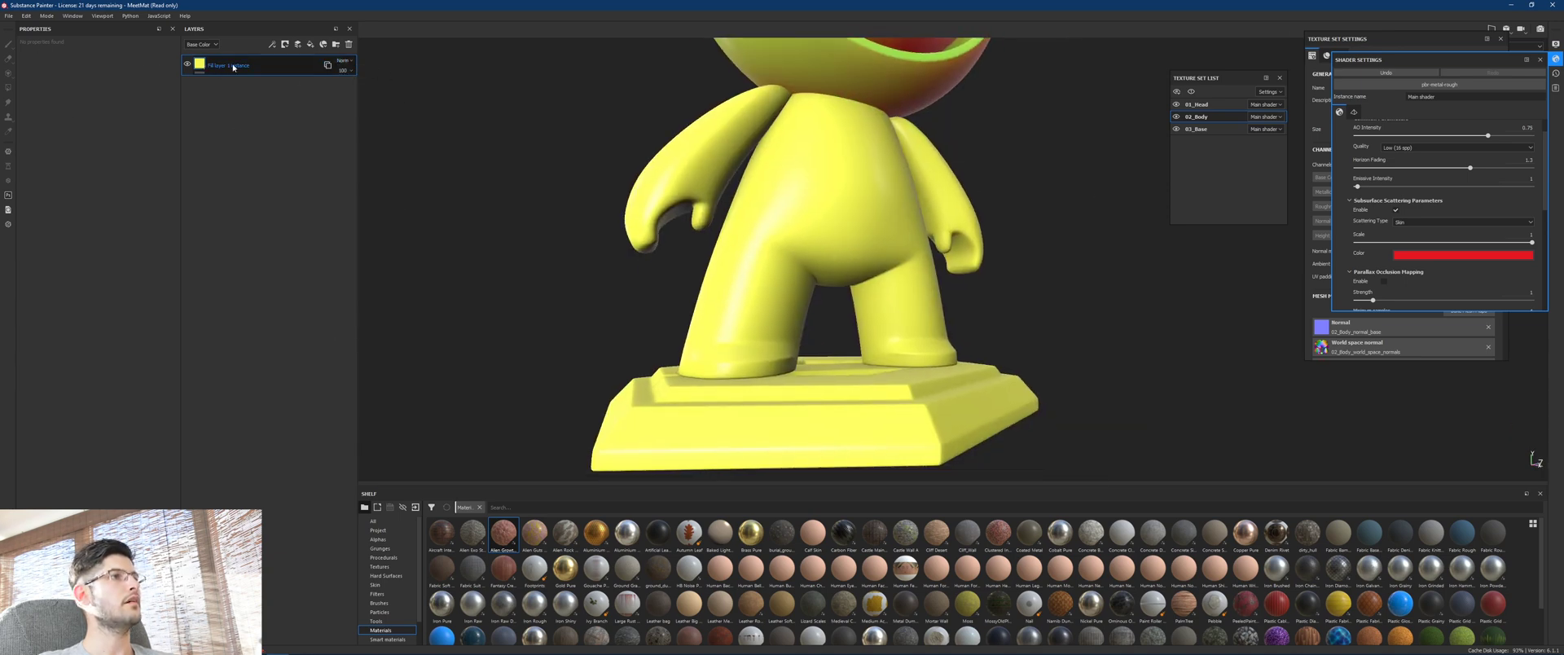
{"action": "left_click_drag", "start_coordinate": [998, 237], "coordinate": [823, 243], "text": "alt"}
{"action": "middle_click_drag", "start_coordinate": [823, 243], "coordinate": [851, 468], "text": "alt"}
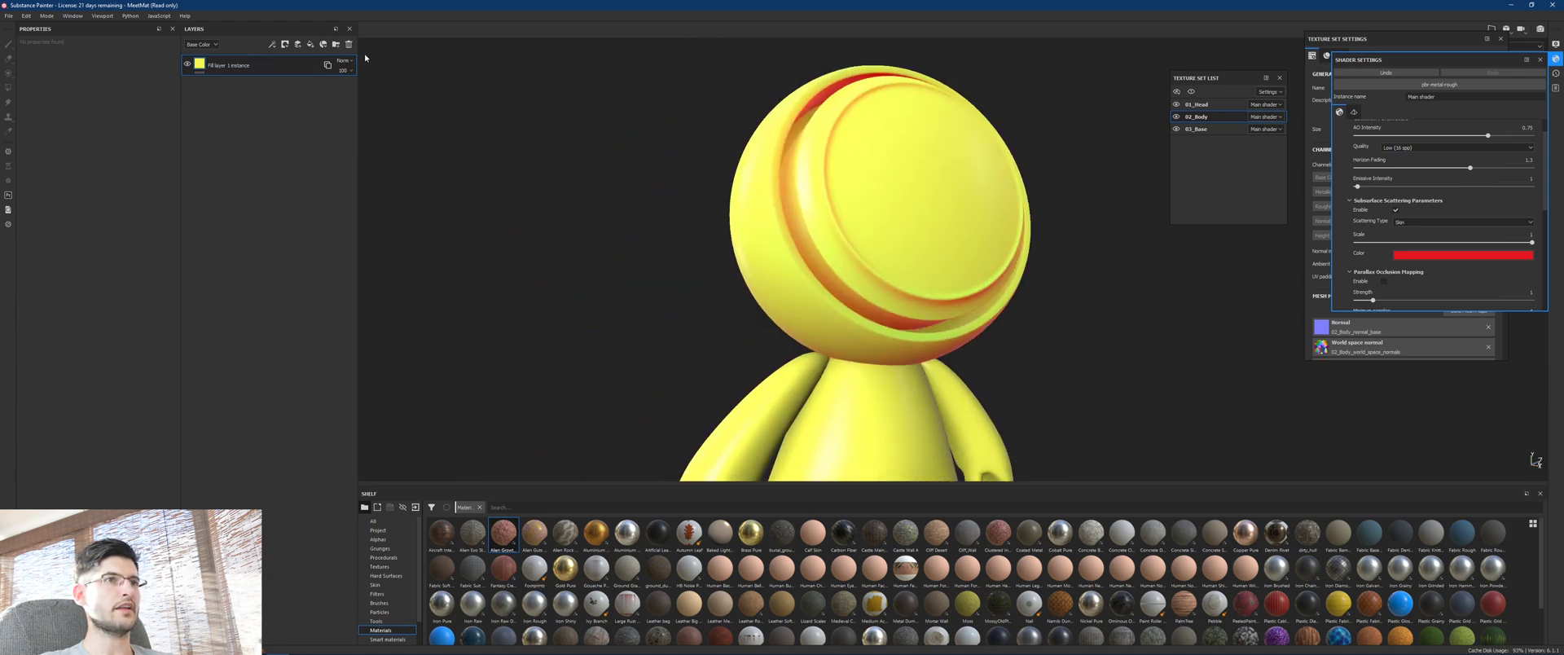
Replace the body's instanced fill layer with a pasted copy of the head's fill layer.
{"action": "left_click", "coordinate": [349, 44]}
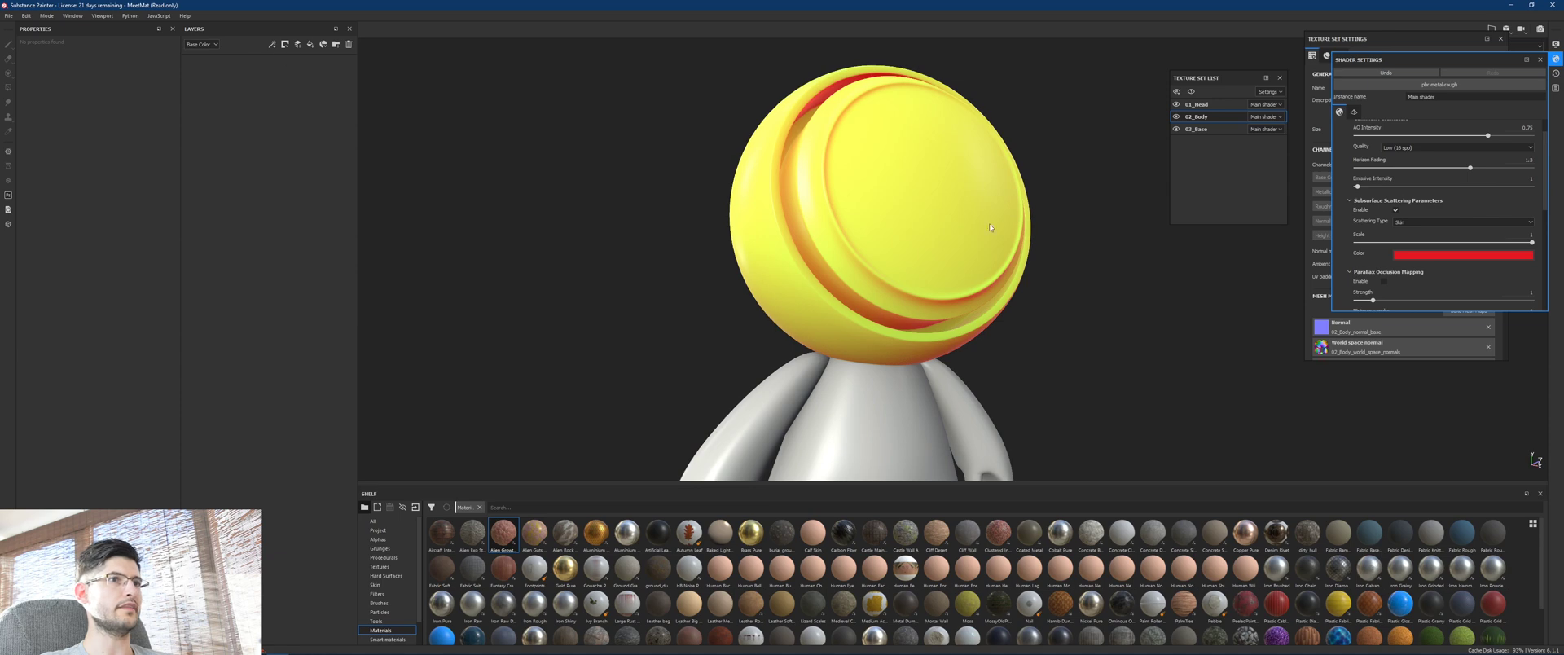
{"action": "left_click", "coordinate": [1197, 104]}
{"action": "scroll", "coordinate": [929, 184], "scroll_direction": "down", "scroll_amount": 4}
{"action": "left_click_drag", "start_coordinate": [929, 184], "coordinate": [905, 215], "text": "alt"}
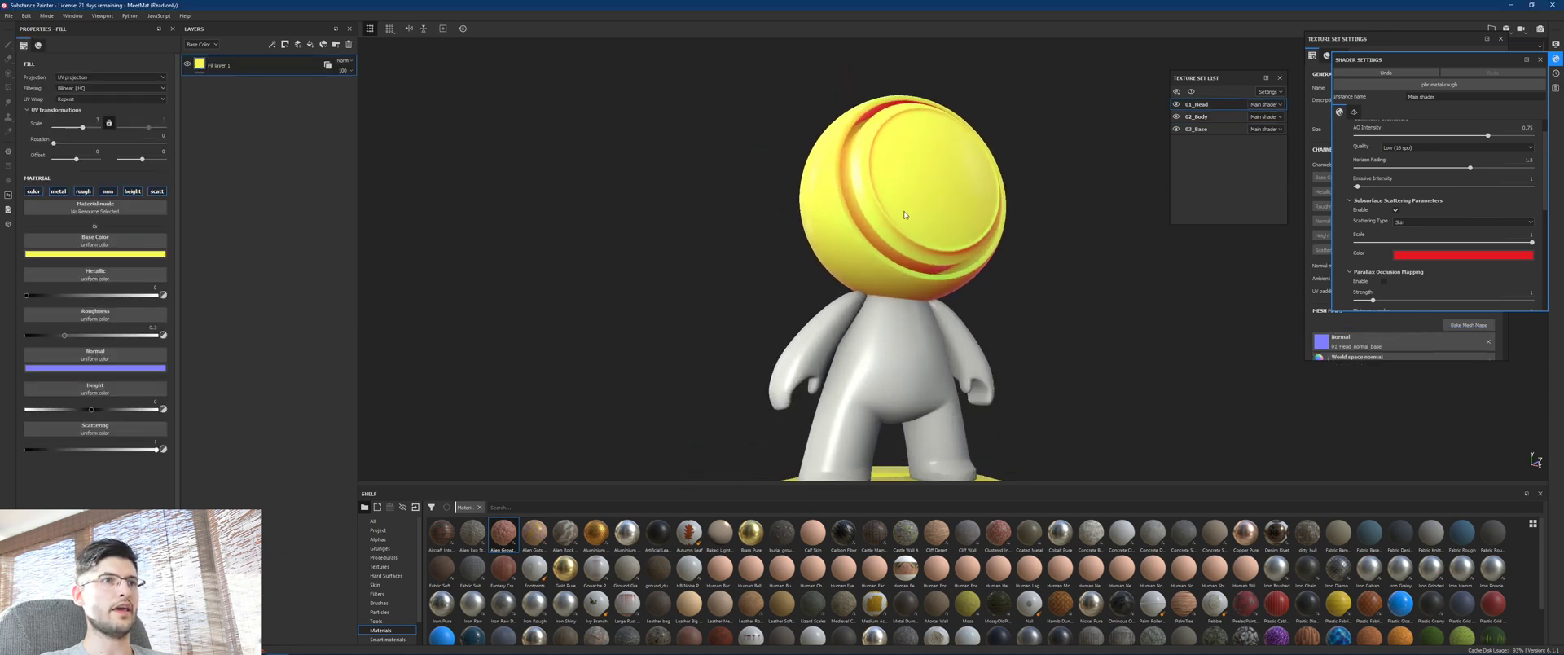
{"action": "right_click", "coordinate": [231, 69]}
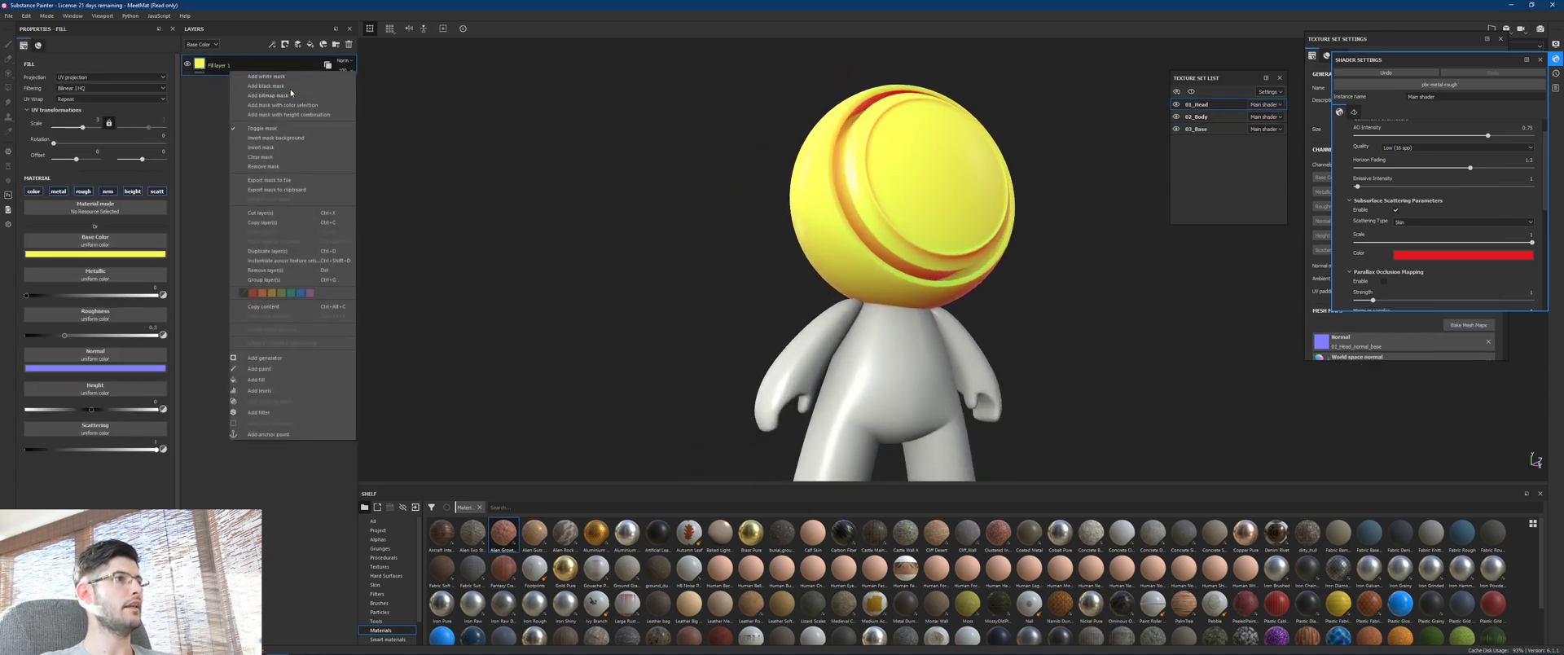
{"action": "left_click", "coordinate": [262, 223]}
{"action": "left_click", "coordinate": [1197, 116]}
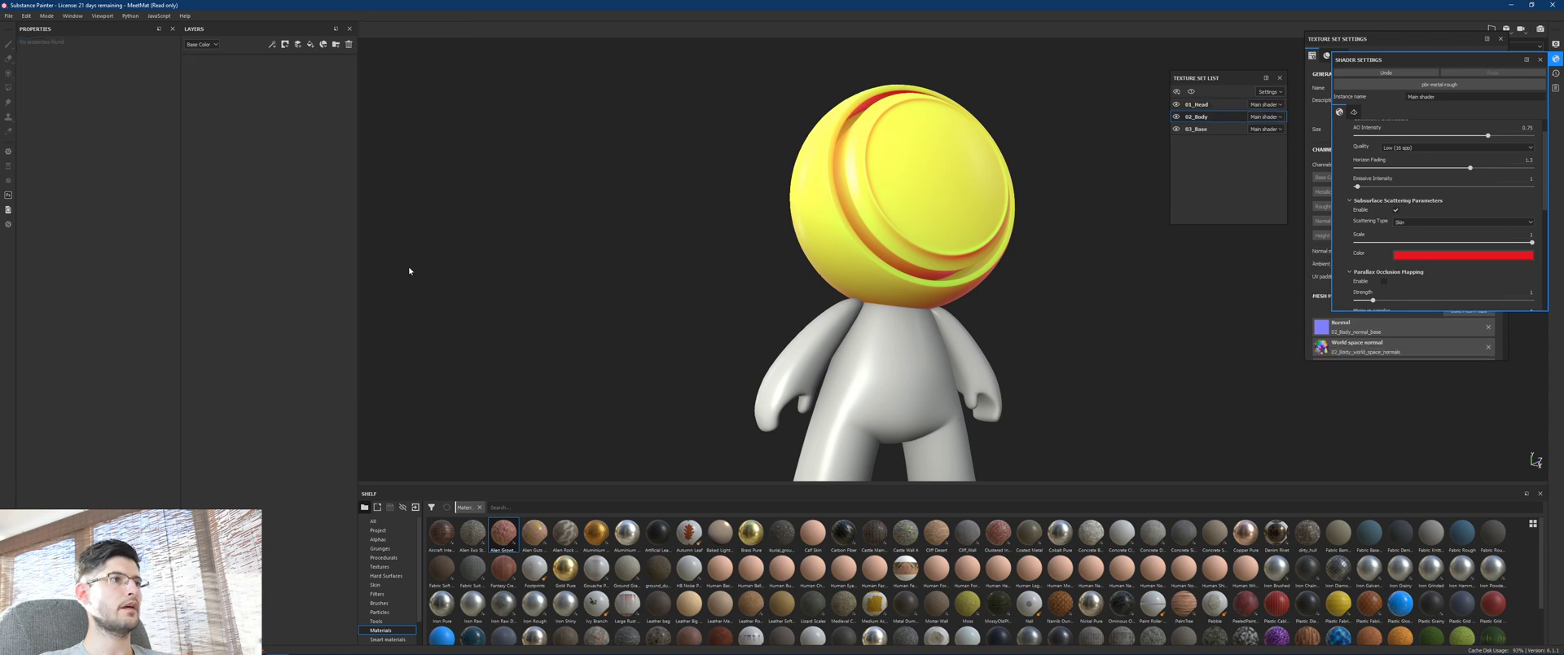
{"action": "key", "text": "ctrl+v"}
{"action": "middle_click_drag", "start_coordinate": [798, 162], "coordinate": [794, 111], "text": "alt"}
{"action": "right_click_drag", "start_coordinate": [794, 112], "coordinate": [859, 248], "text": "alt"}
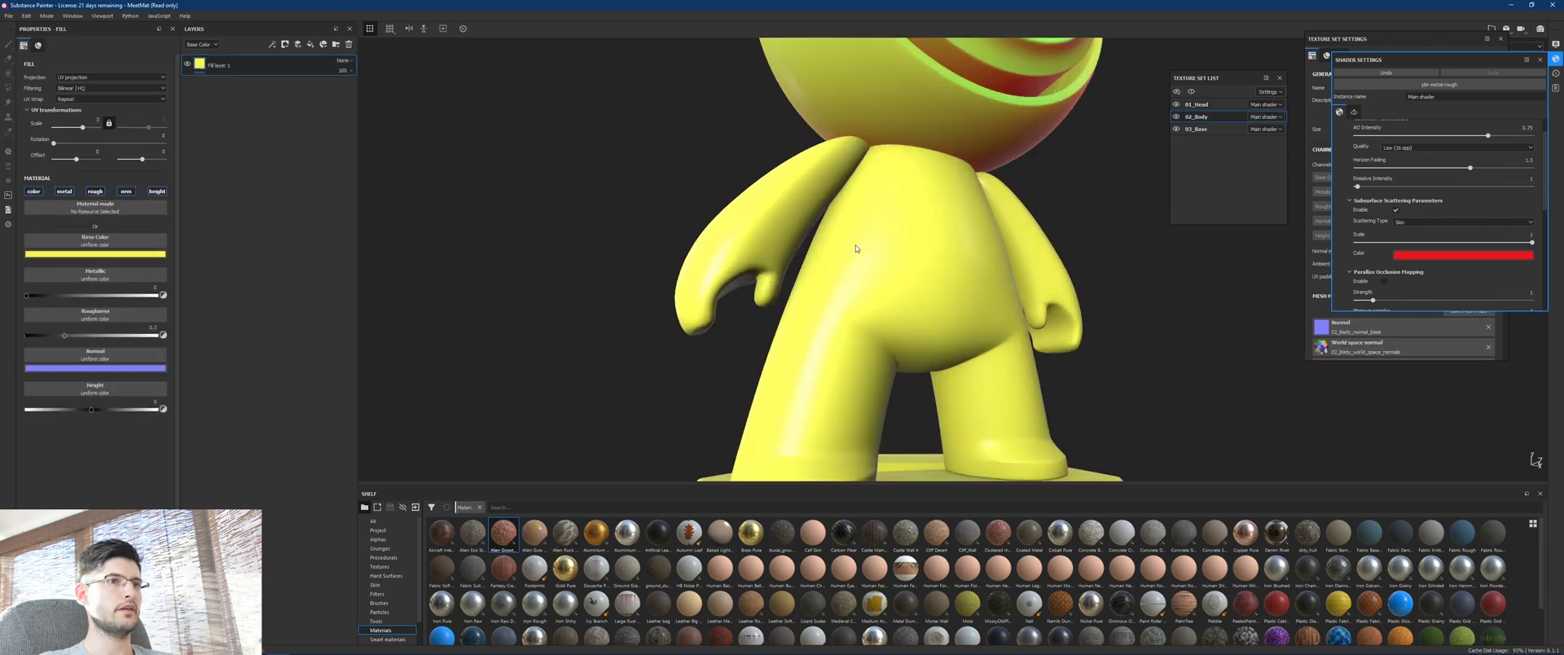
{"action": "left_click_drag", "start_coordinate": [871, 259], "coordinate": [933, 261], "text": "alt"}
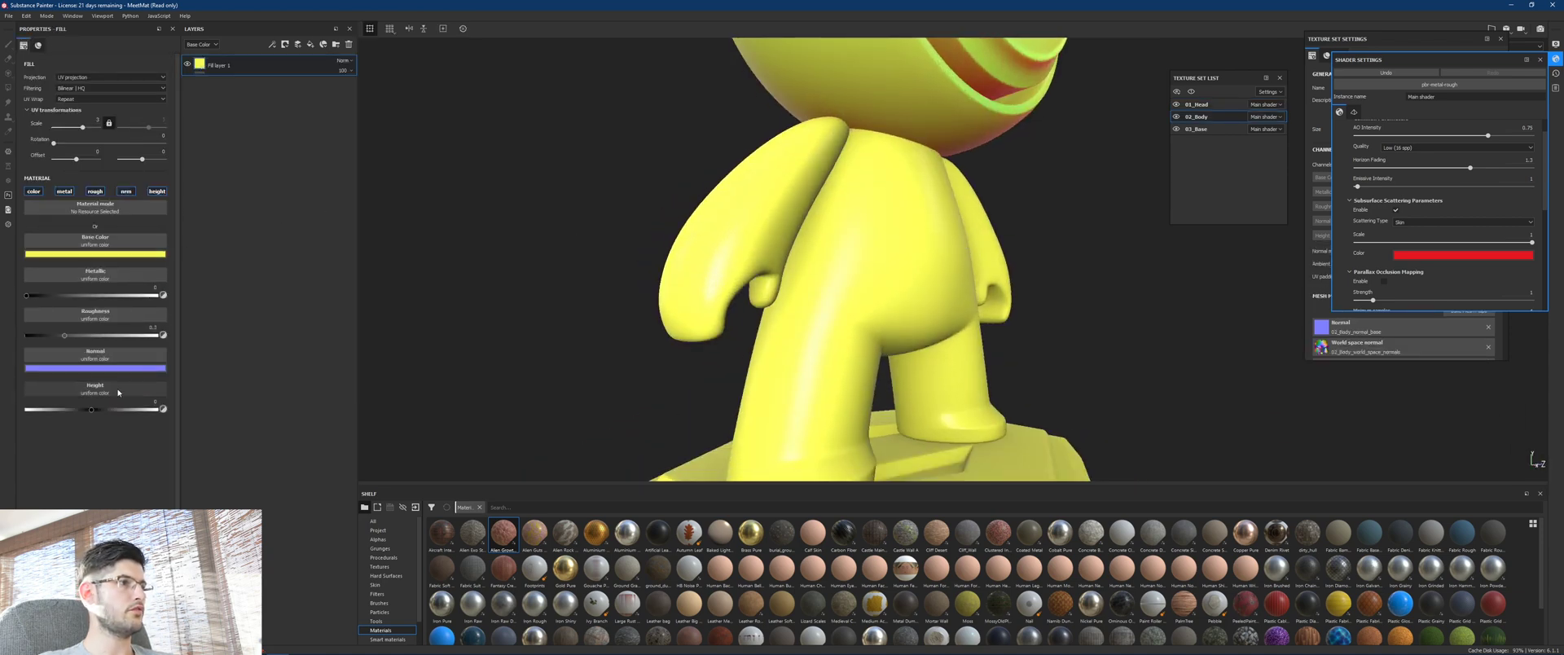
Delete the copied fill layer from the 02_Body texture set.
{"action": "left_click", "coordinate": [1368, 212]}
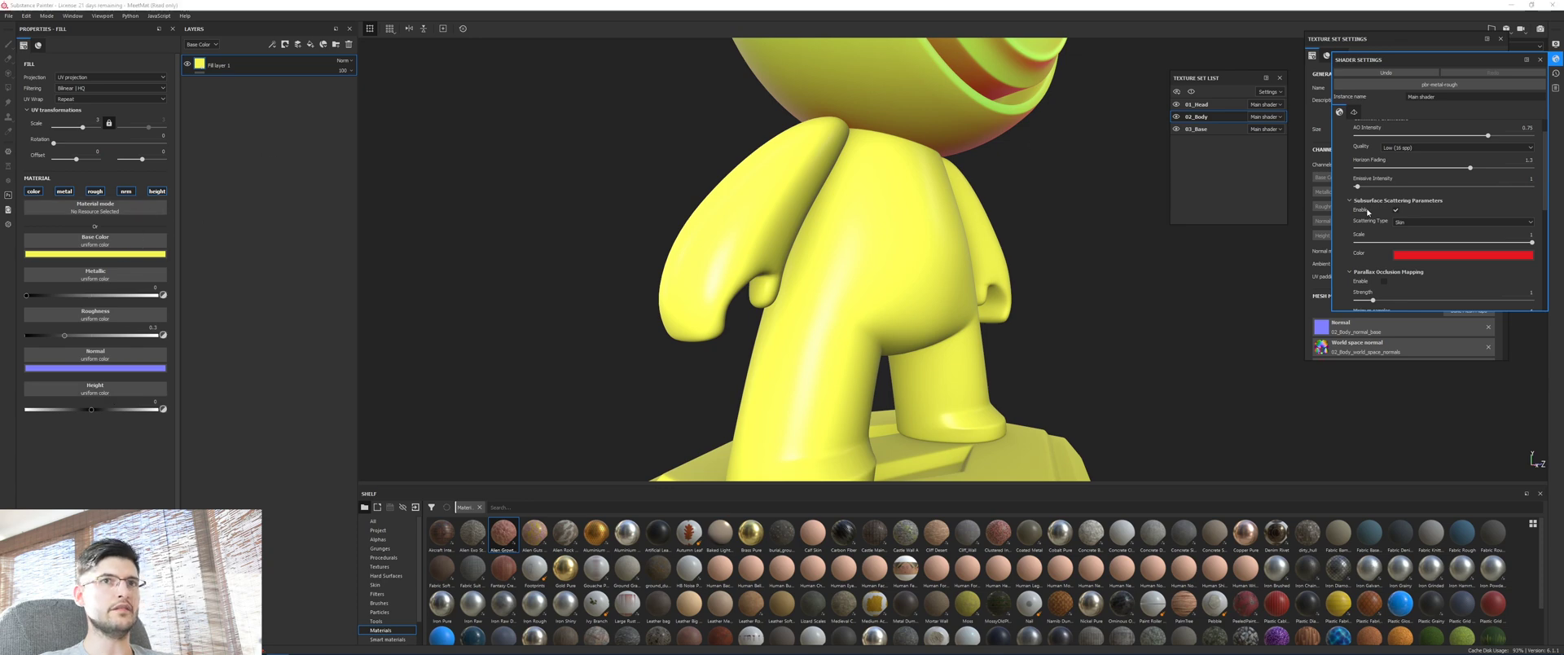
{"action": "left_click", "coordinate": [1277, 300]}
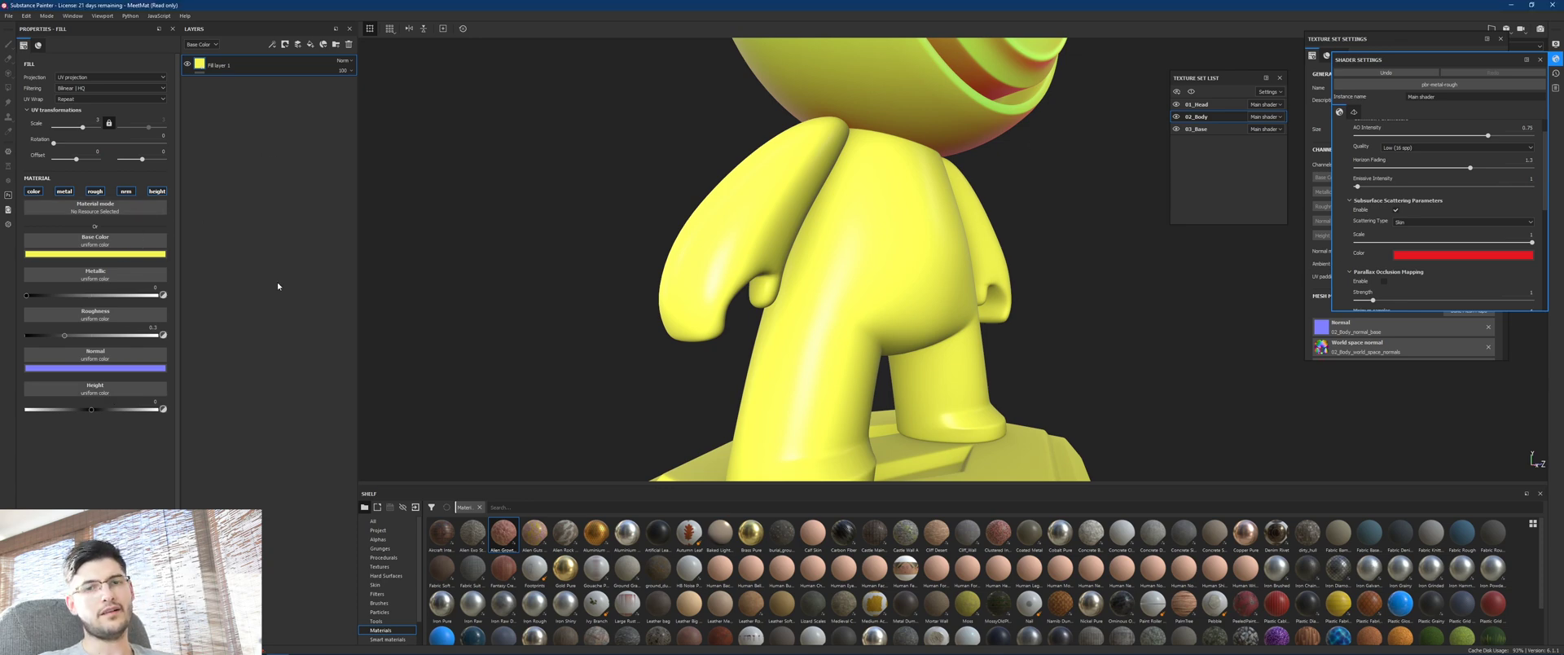
{"action": "scroll", "coordinate": [622, 228], "scroll_direction": "down", "scroll_amount": 3}
{"action": "left_click", "coordinate": [349, 46]}
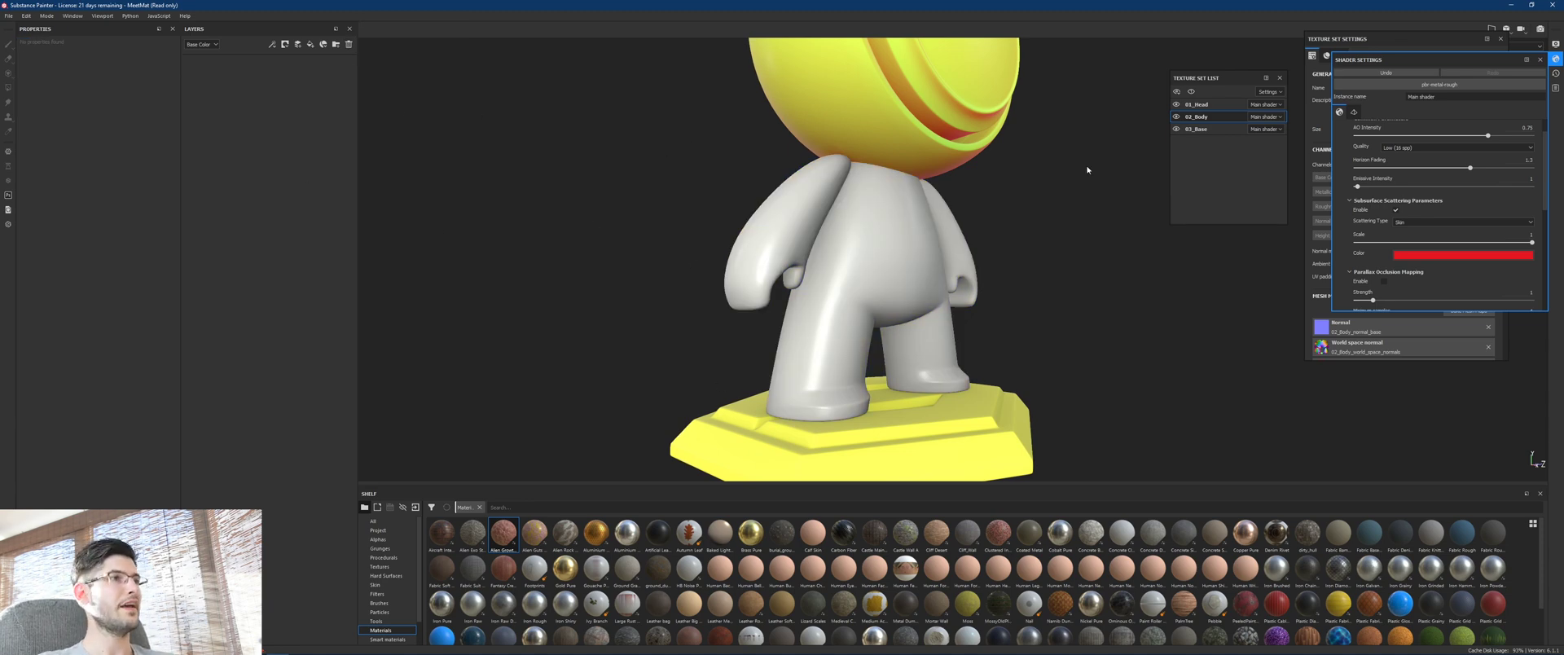
Instantiate the head's fill layer across 02_Body and 03_Base again.
{"action": "left_click", "coordinate": [1195, 104]}
{"action": "right_click", "coordinate": [276, 65]}
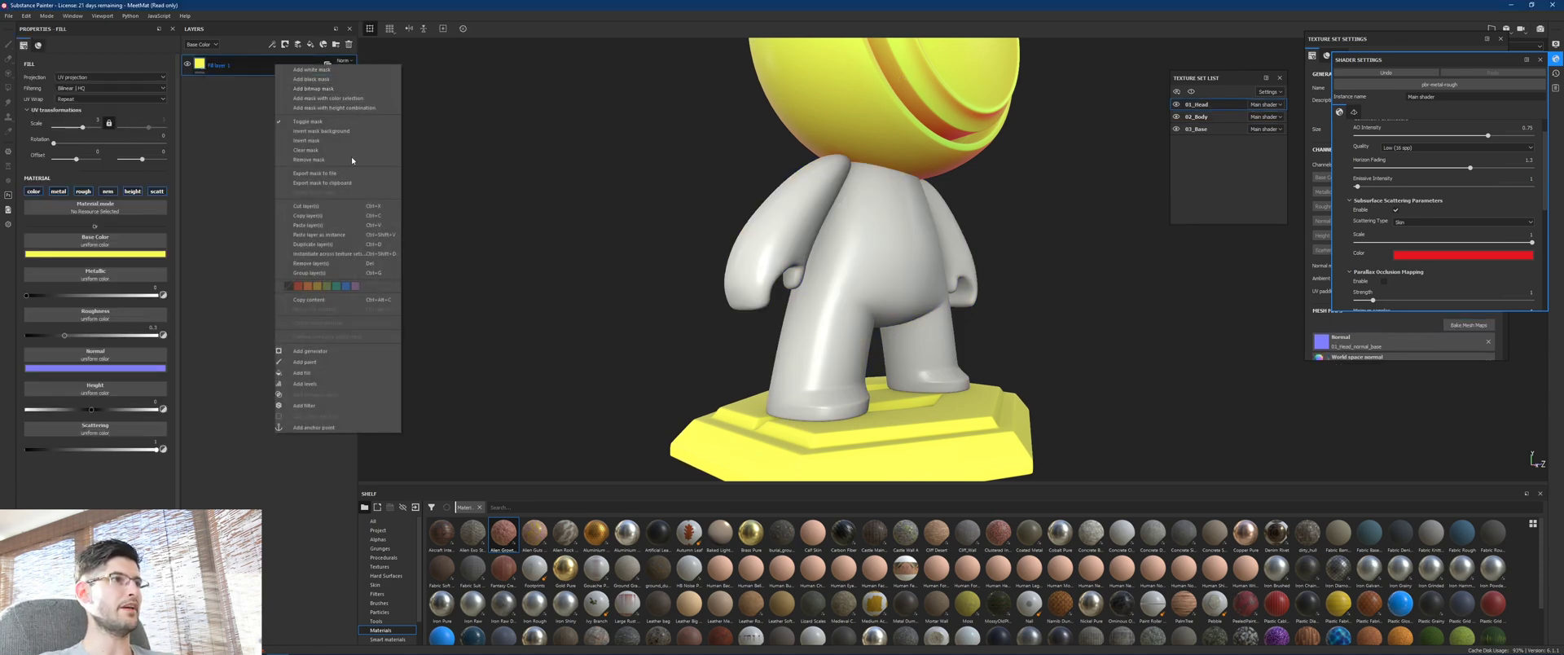
{"action": "left_click", "coordinate": [342, 254]}
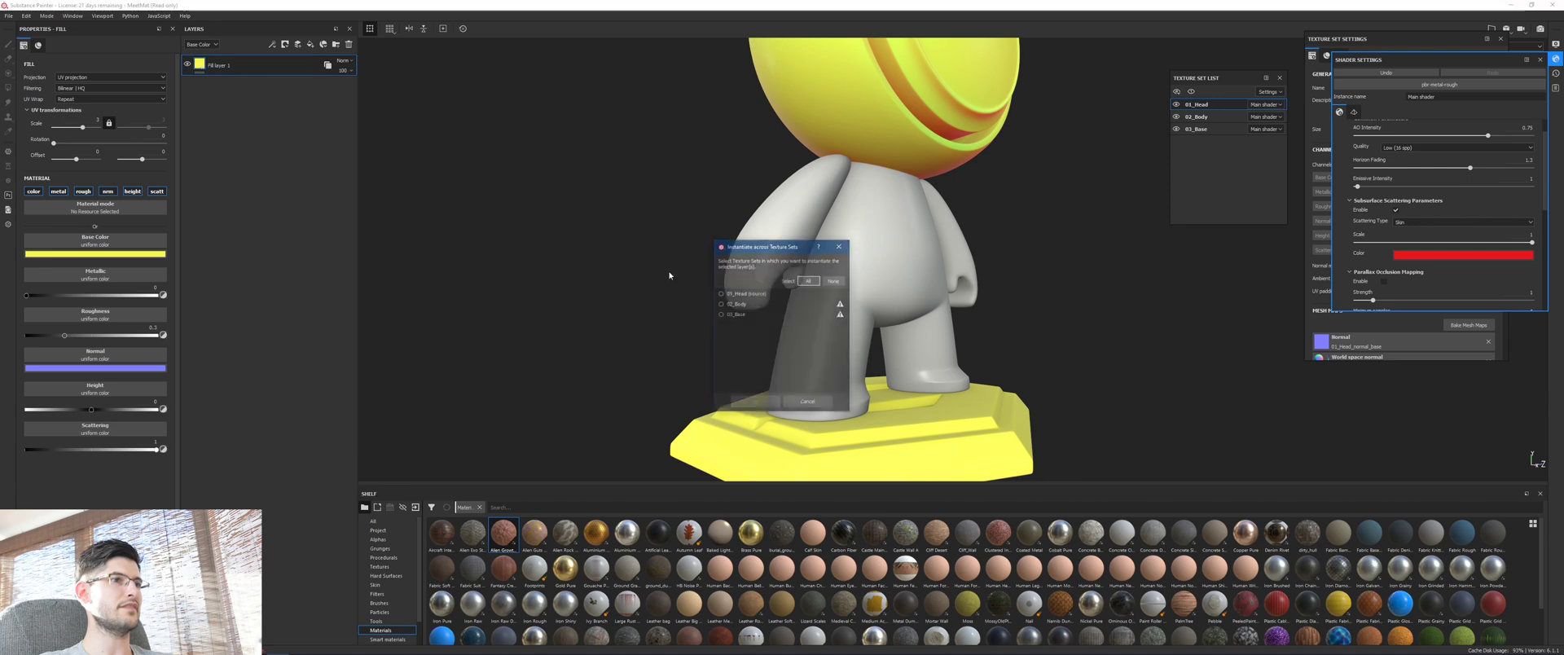
{"action": "left_click", "coordinate": [731, 306]}
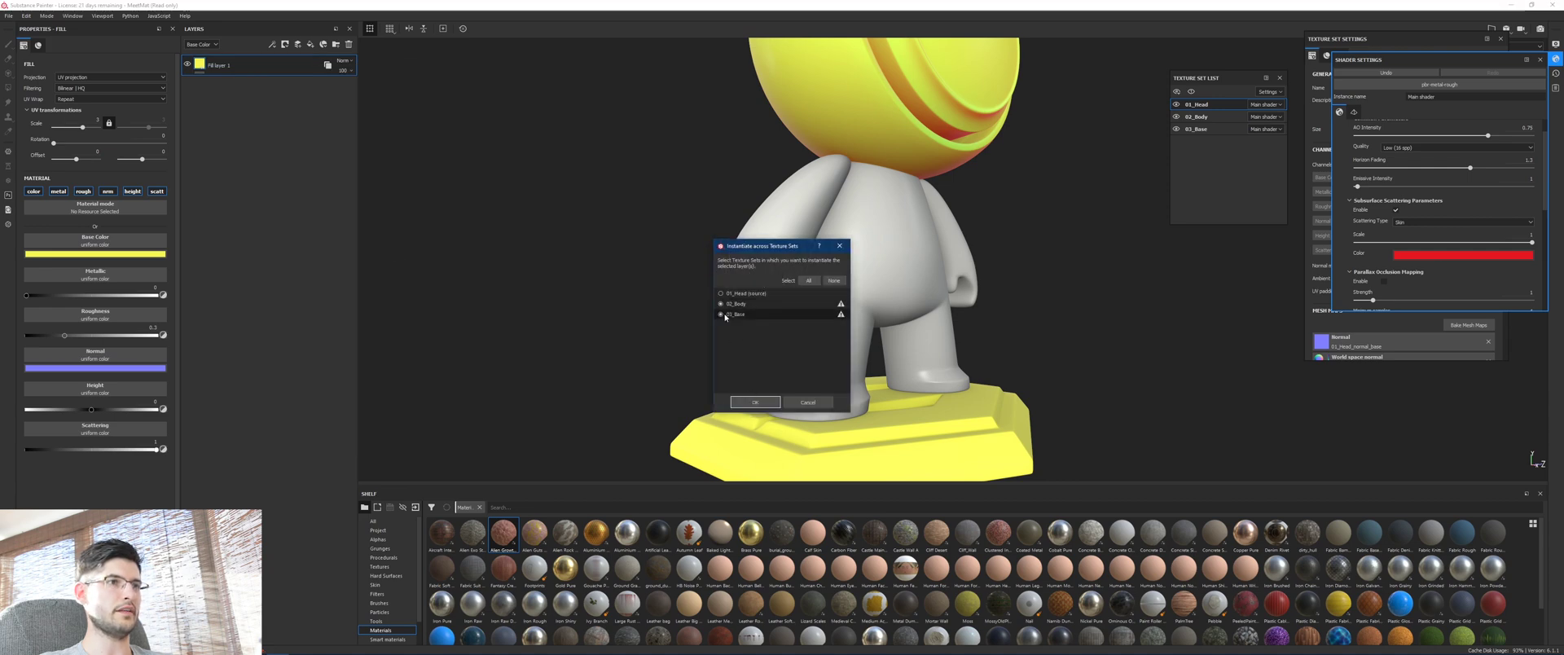
{"action": "left_click", "coordinate": [755, 402]}
{"action": "left_click_drag", "start_coordinate": [782, 334], "coordinate": [858, 332], "text": "alt"}
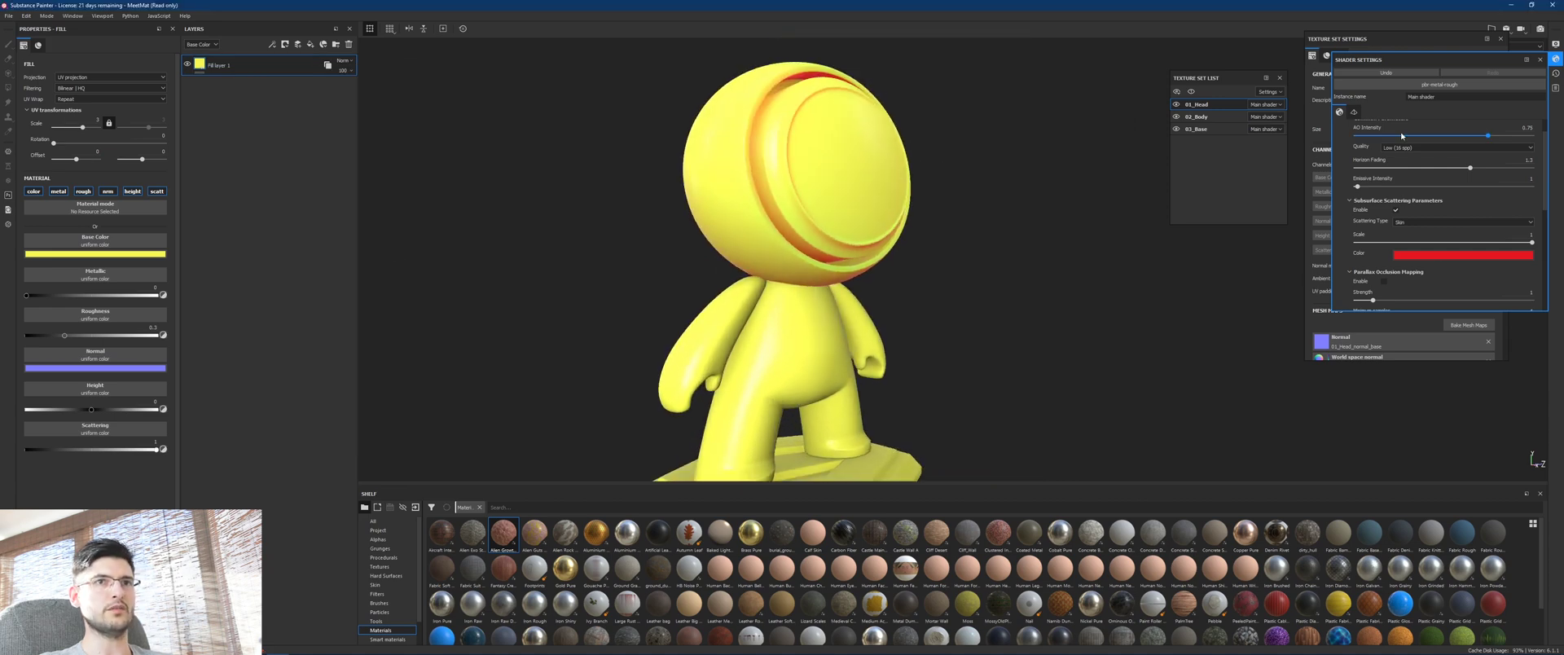
Add a Scattering channel to the 02_Body texture set and check the body's shading.
{"action": "left_click", "coordinate": [1557, 60]}
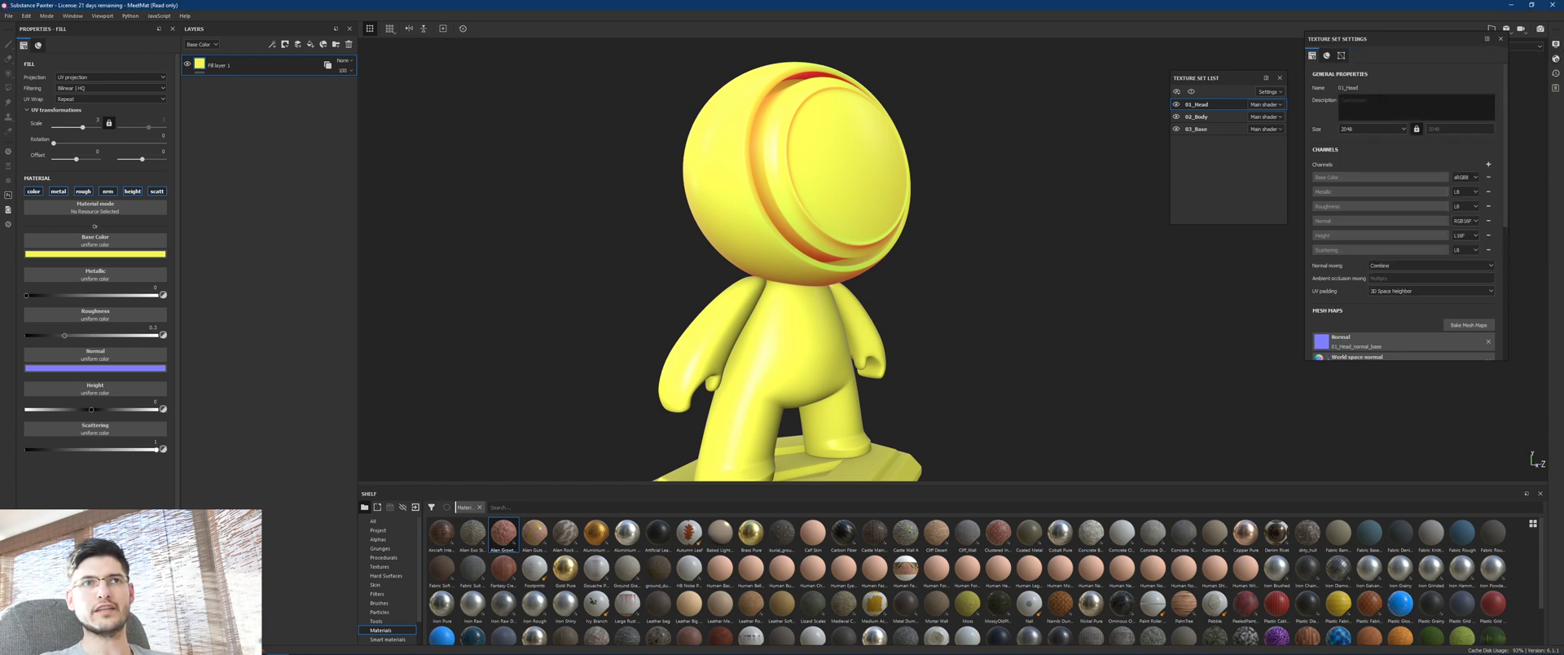
{"action": "left_click", "coordinate": [1177, 117]}
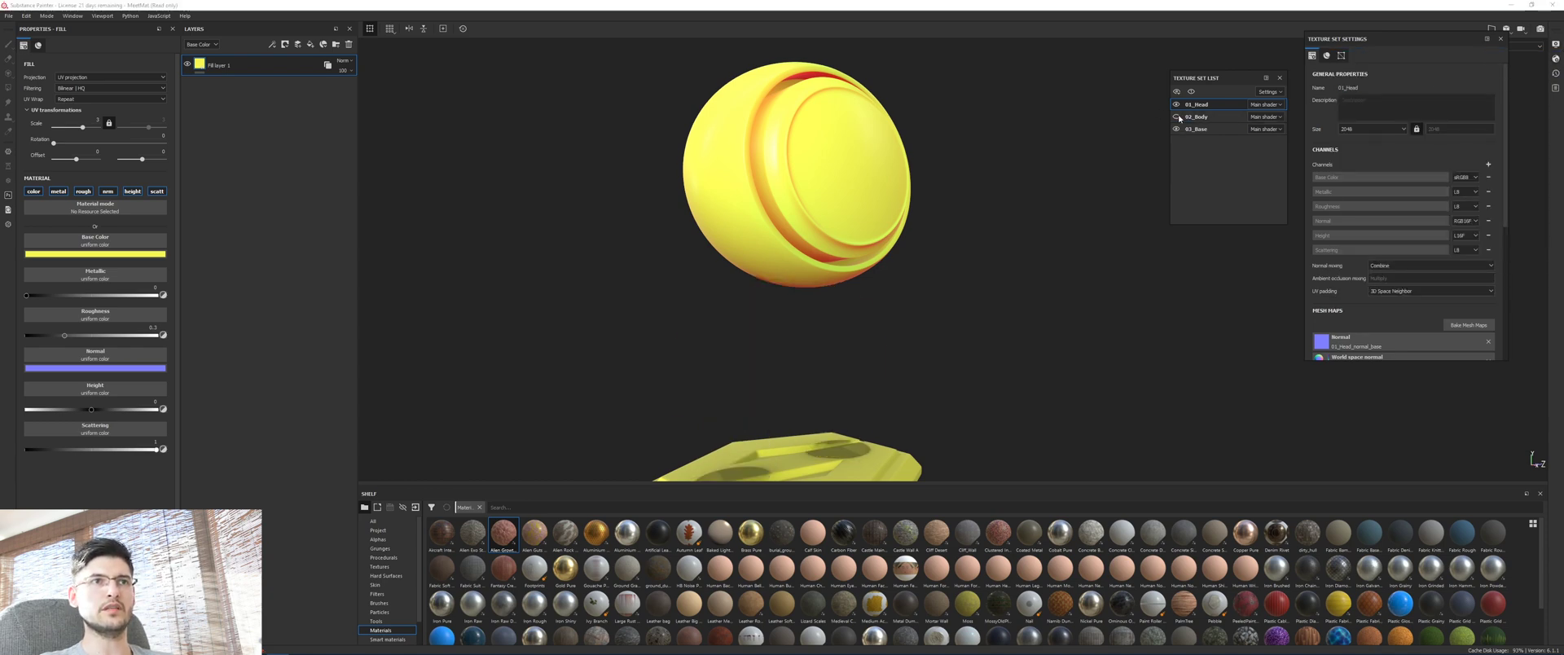
{"action": "left_click", "coordinate": [1177, 116]}
{"action": "left_click", "coordinate": [1197, 116]}
{"action": "left_click", "coordinate": [1490, 165]}
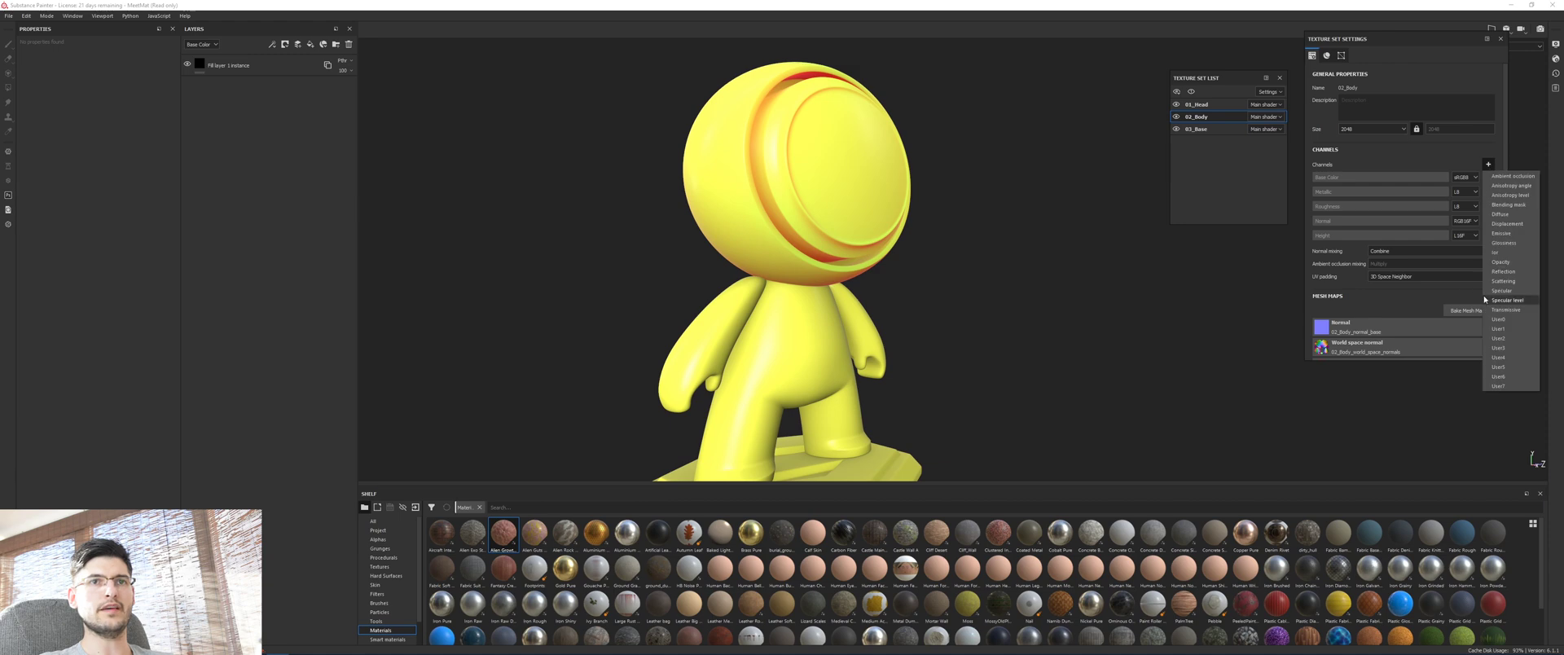
{"action": "left_click", "coordinate": [1503, 282]}
{"action": "middle_click_drag", "start_coordinate": [891, 237], "coordinate": [893, 149], "text": "alt"}
{"action": "scroll", "coordinate": [815, 211], "scroll_direction": "up", "scroll_amount": 3}
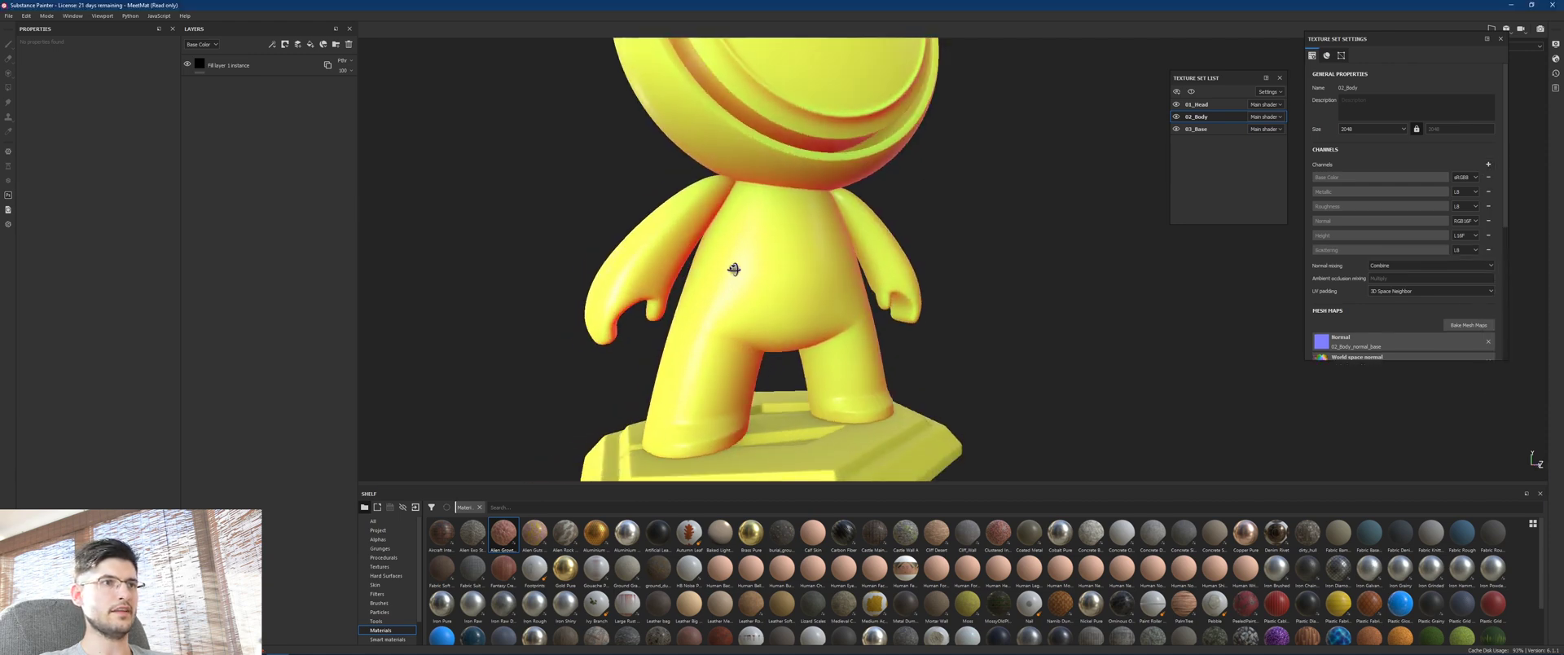
Add a Scattering channel to the 03_Base texture set.
{"action": "left_click", "coordinate": [1215, 127]}
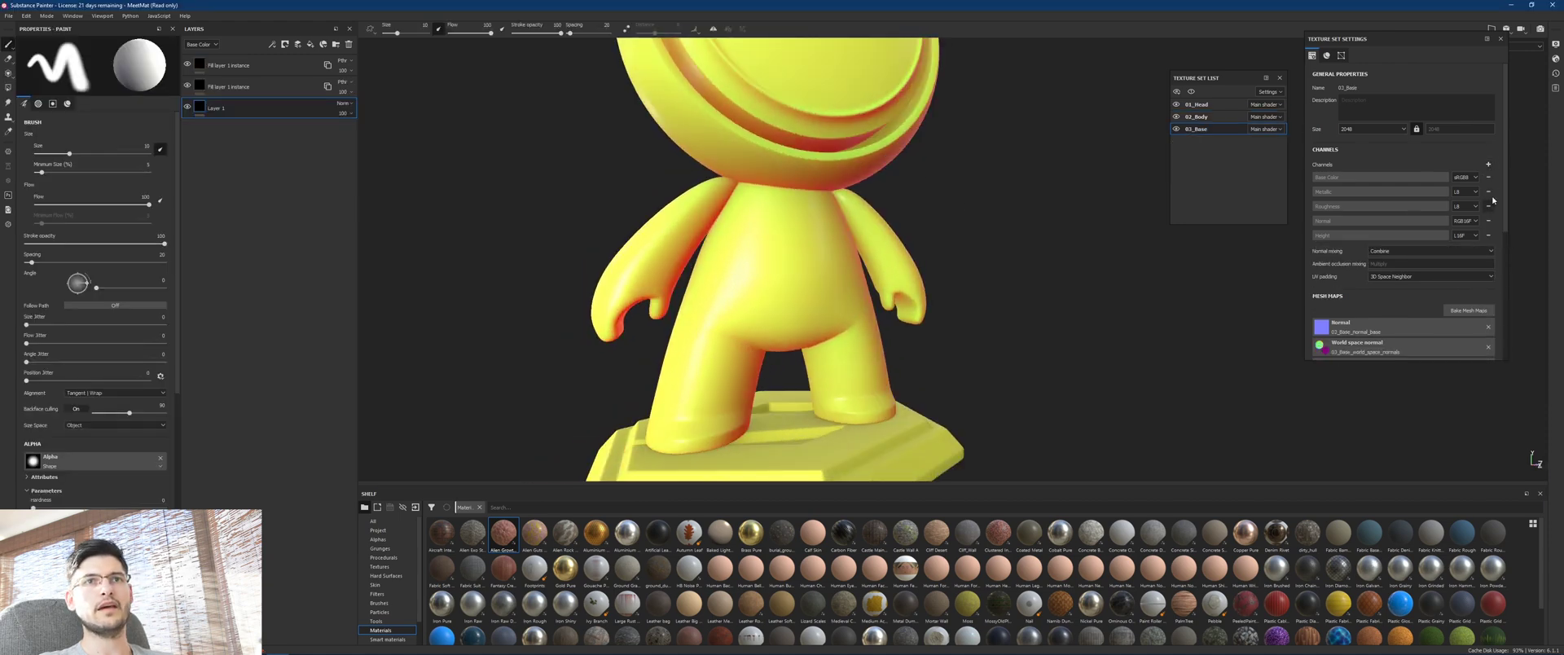
{"action": "left_click", "coordinate": [1489, 163]}
{"action": "left_click", "coordinate": [1505, 290]}
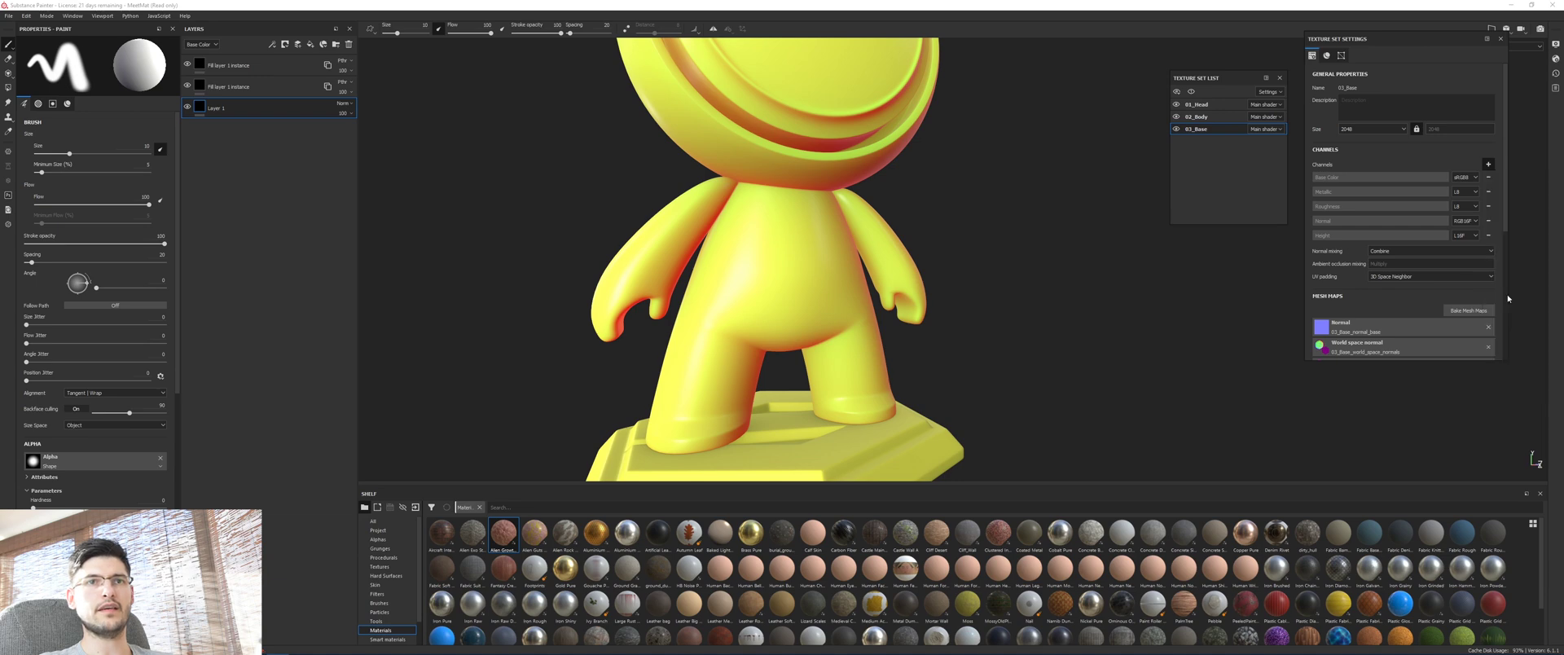
Add the Scattering channel to 03_Base and inspect the shading of the whole model from several angles.
{"action": "left_click", "coordinate": [1488, 250]}
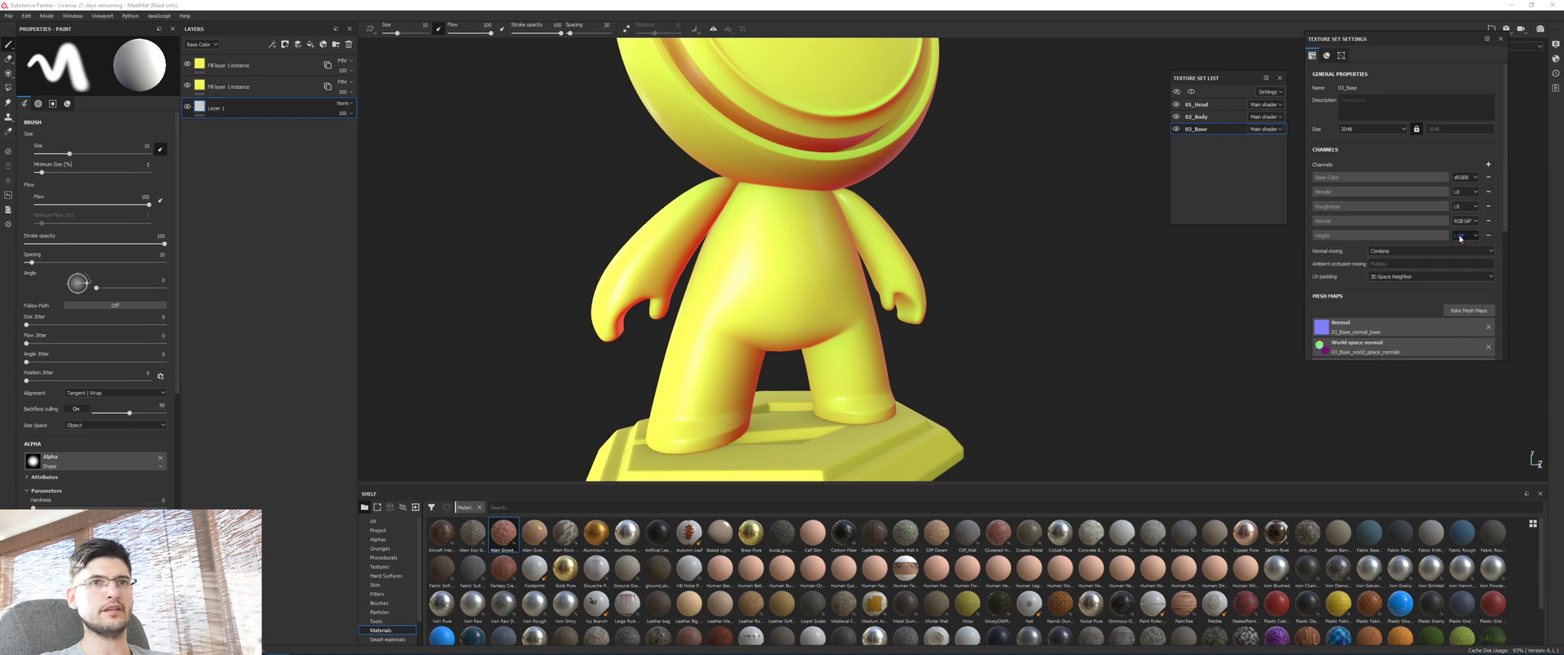
{"action": "left_click", "coordinate": [1488, 164]}
{"action": "left_click", "coordinate": [1506, 282]}
{"action": "scroll", "coordinate": [976, 283], "scroll_direction": "down", "scroll_amount": 4}
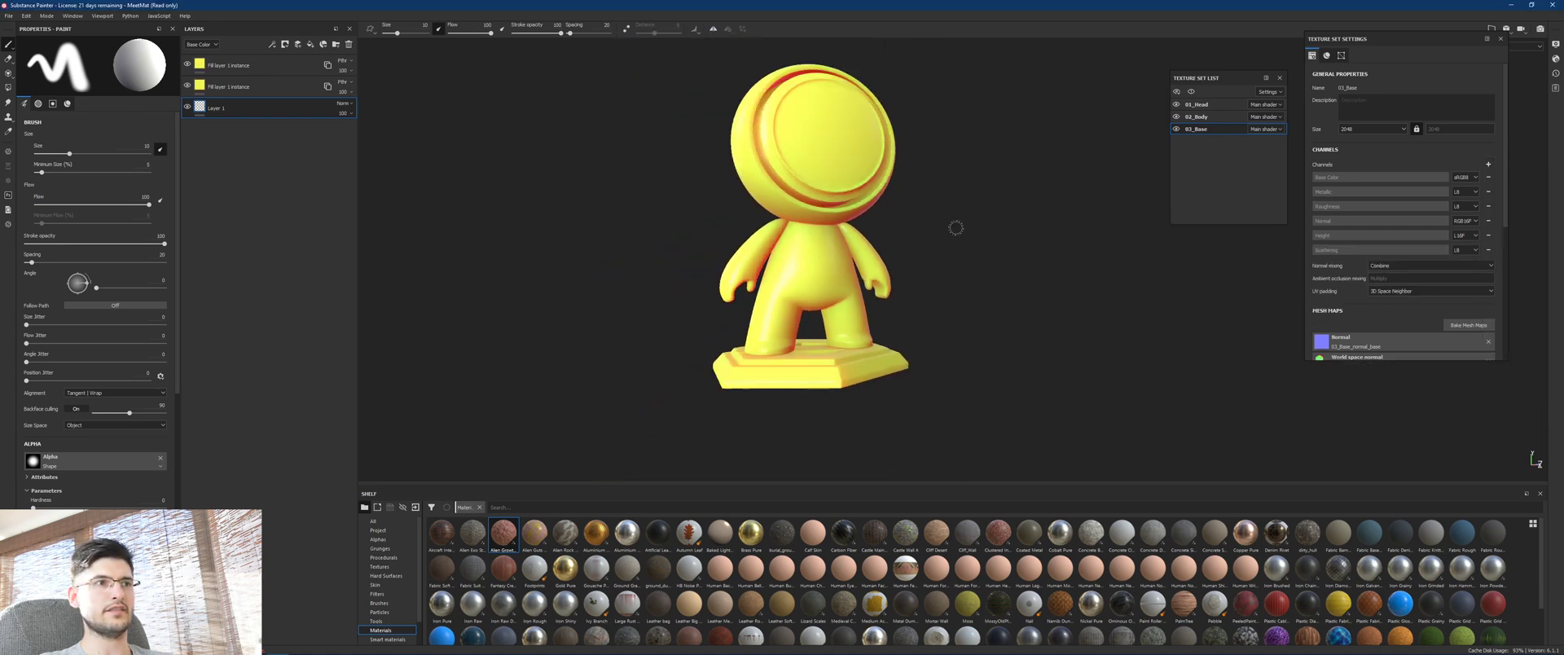
{"action": "middle_click_drag", "start_coordinate": [831, 148], "coordinate": [846, 241], "text": "alt"}
{"action": "left_click_drag", "start_coordinate": [1039, 301], "coordinate": [1132, 310], "text": "alt"}
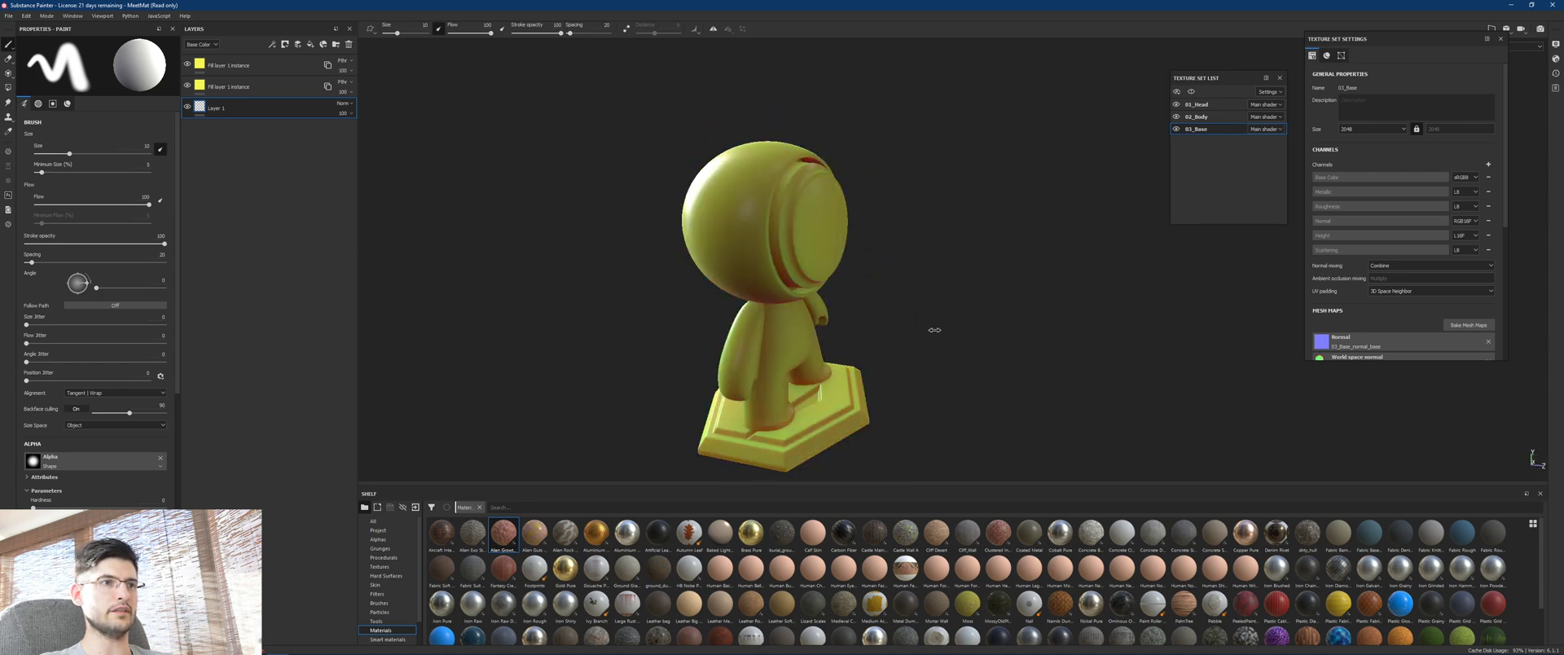
{"action": "left_click_drag", "start_coordinate": [953, 325], "coordinate": [779, 332], "text": "alt"}
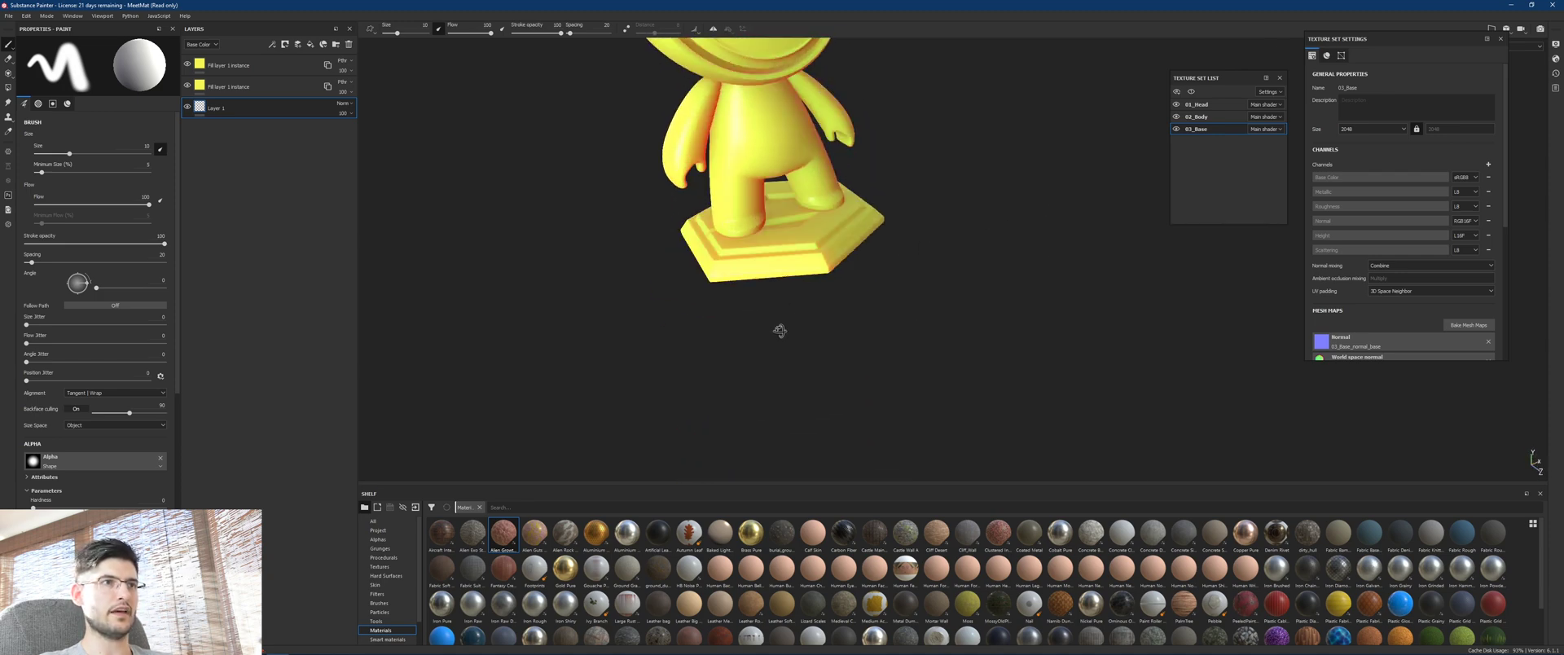
{"action": "left_click_drag", "start_coordinate": [830, 261], "coordinate": [929, 325], "text": "alt"}
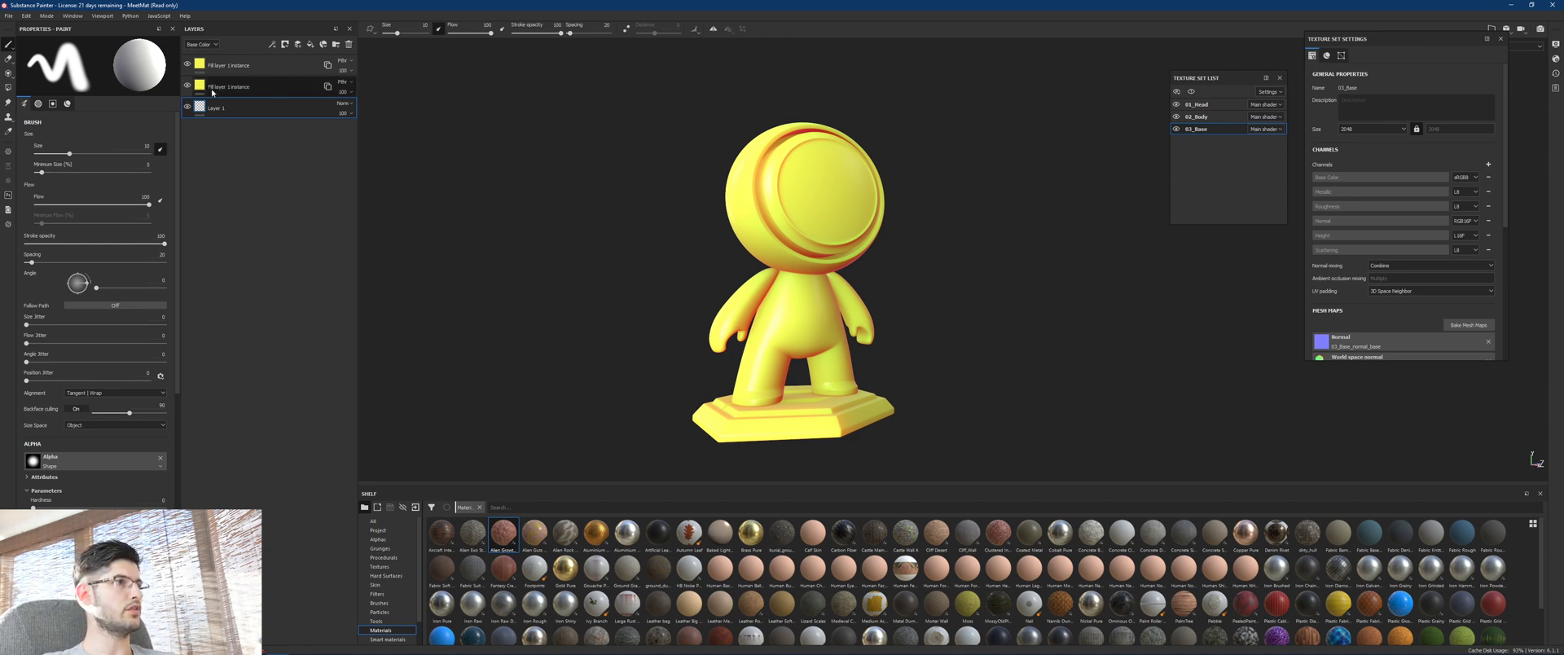
Delete the empty paint layer and the duplicate fill layer instance from 03_Base, and make 01_Head the active texture set.
{"action": "left_click", "coordinate": [349, 44]}
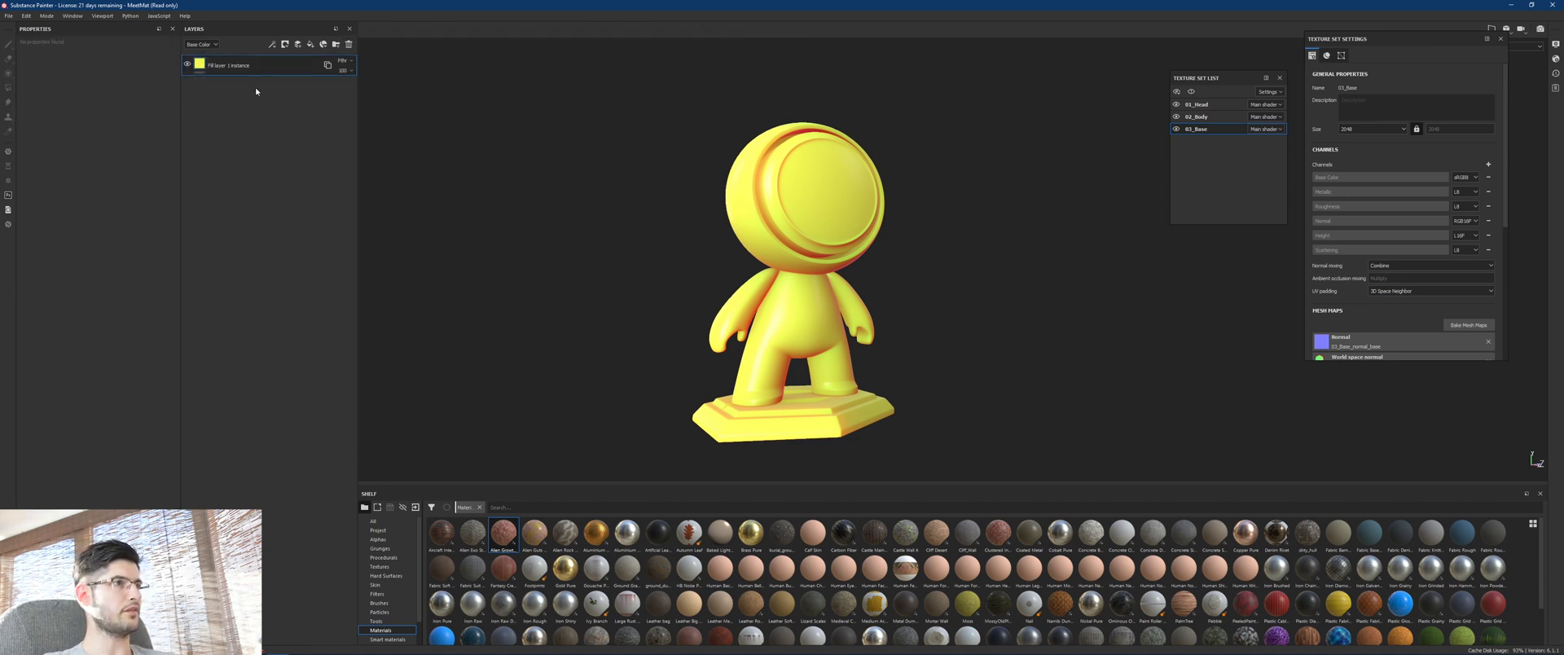
{"action": "left_click", "coordinate": [1196, 104]}
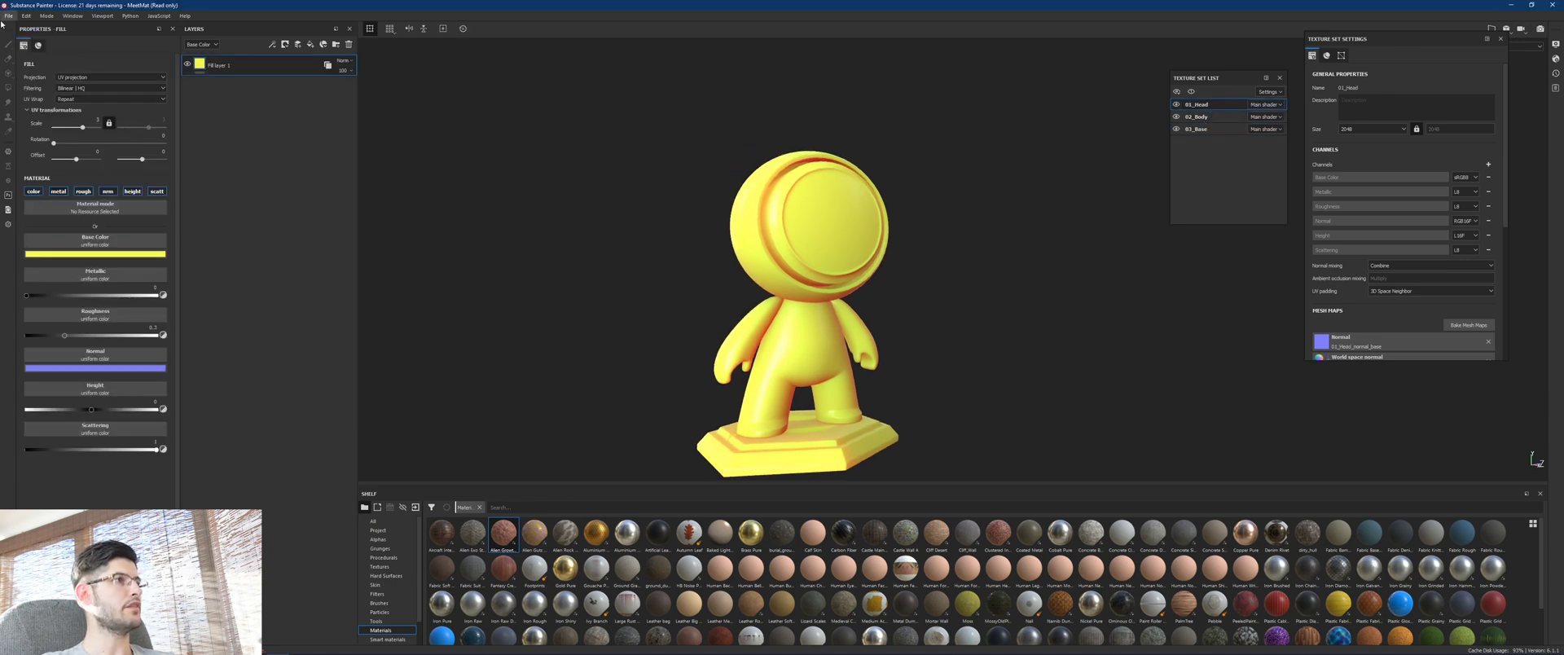
Open the texture export settings and set the export size to 2048 for all texture sets.
{"action": "left_click", "coordinate": [72, 15]}
{"action": "mouse_move", "coordinate": [8, 15]}
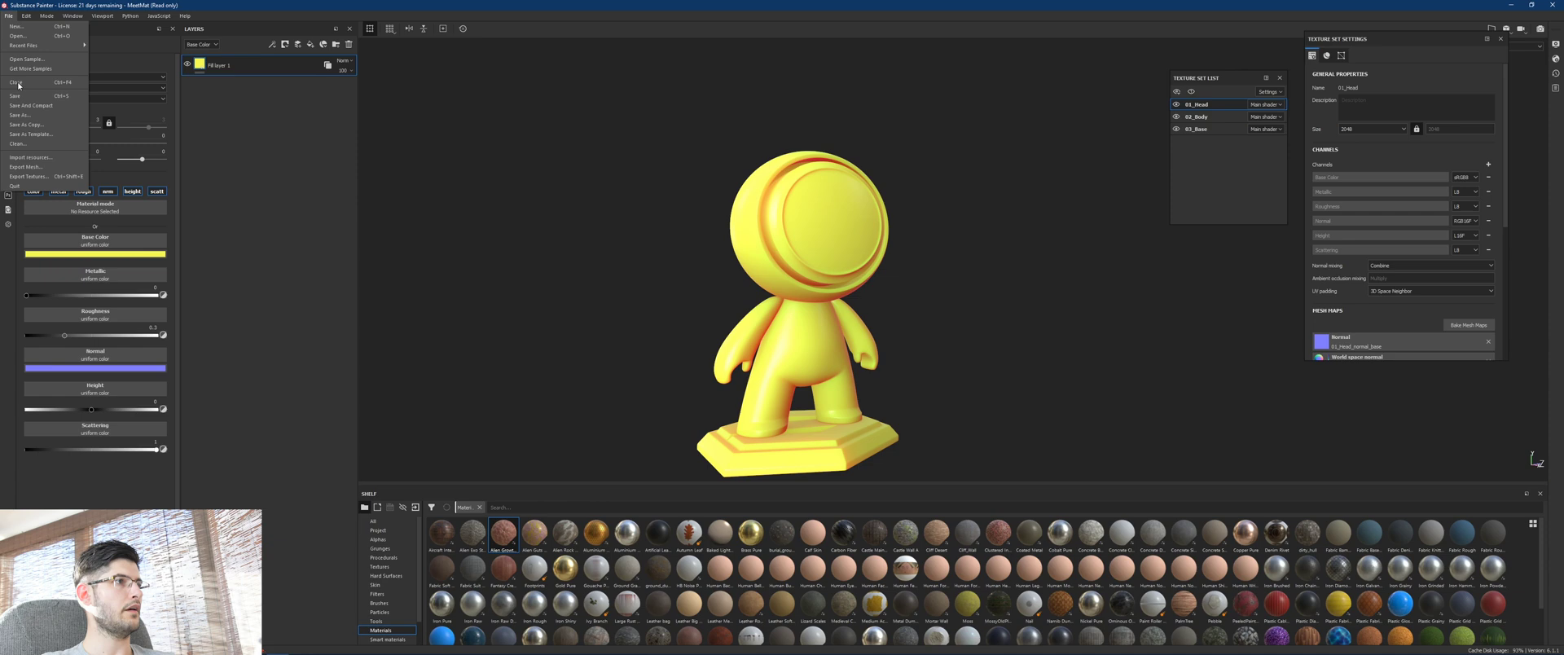
{"action": "left_click", "coordinate": [33, 180]}
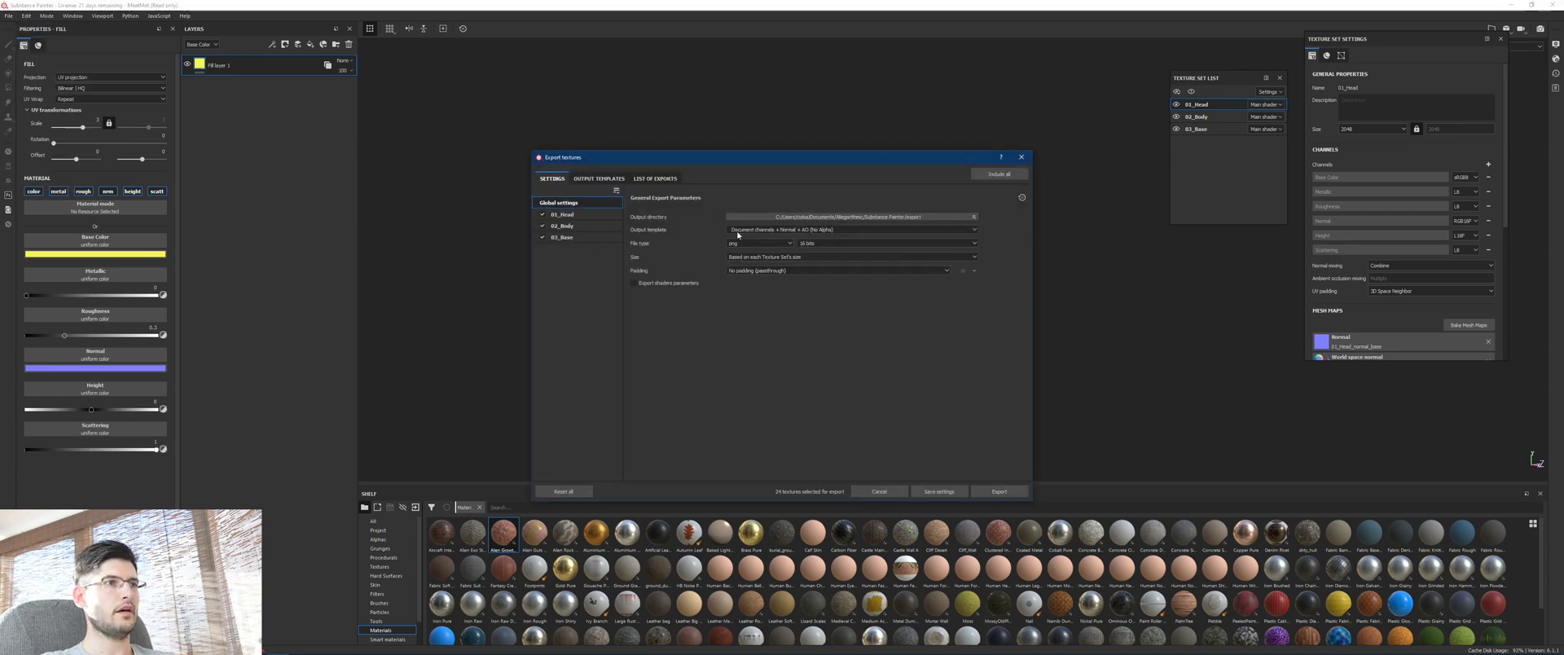
{"action": "left_click", "coordinate": [767, 257]}
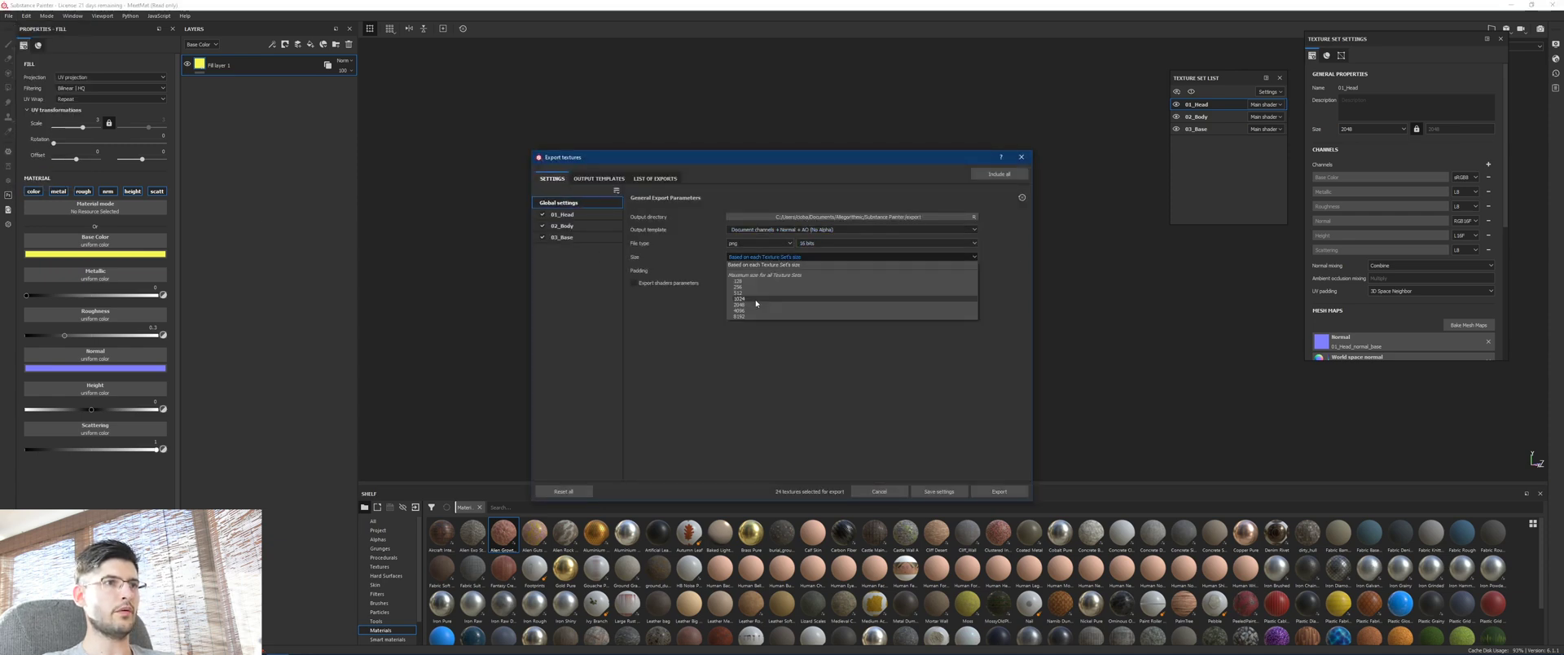
{"action": "left_click", "coordinate": [814, 303]}
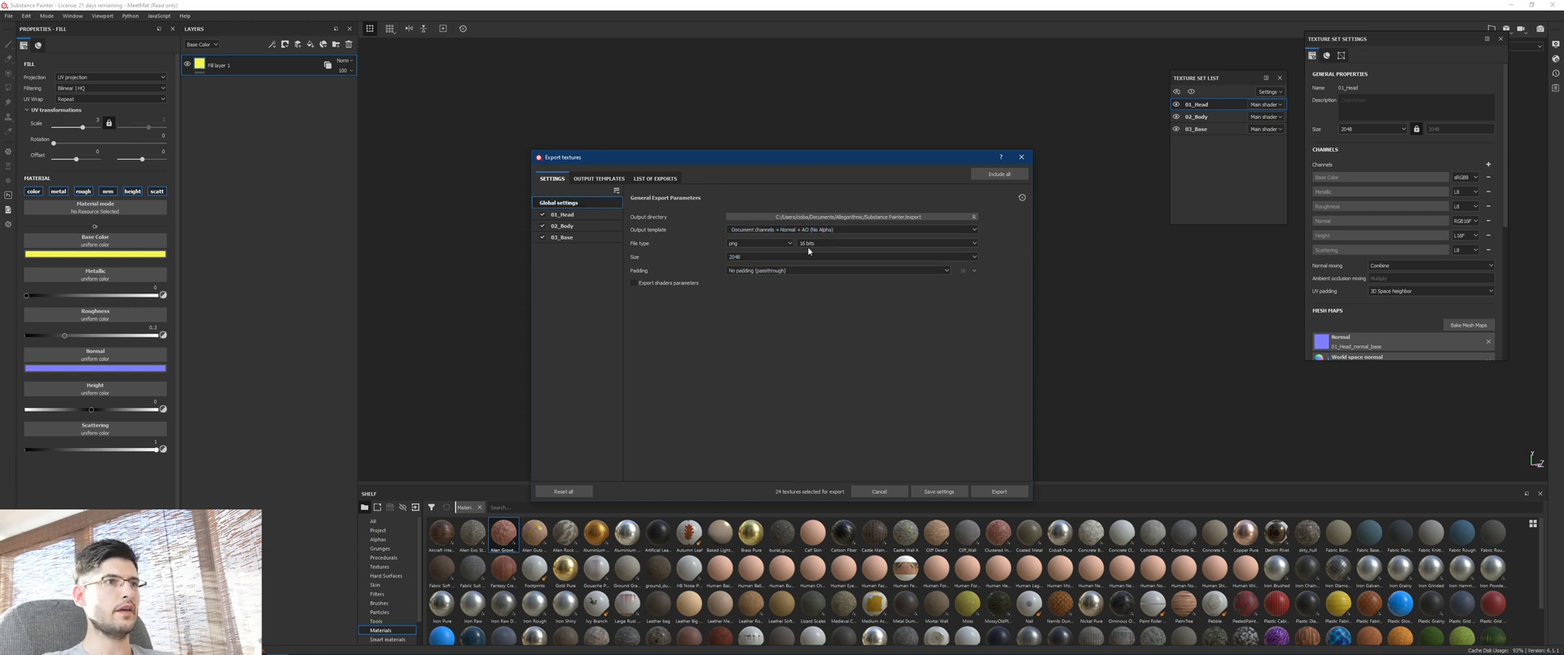
{"action": "left_click", "coordinate": [810, 244]}
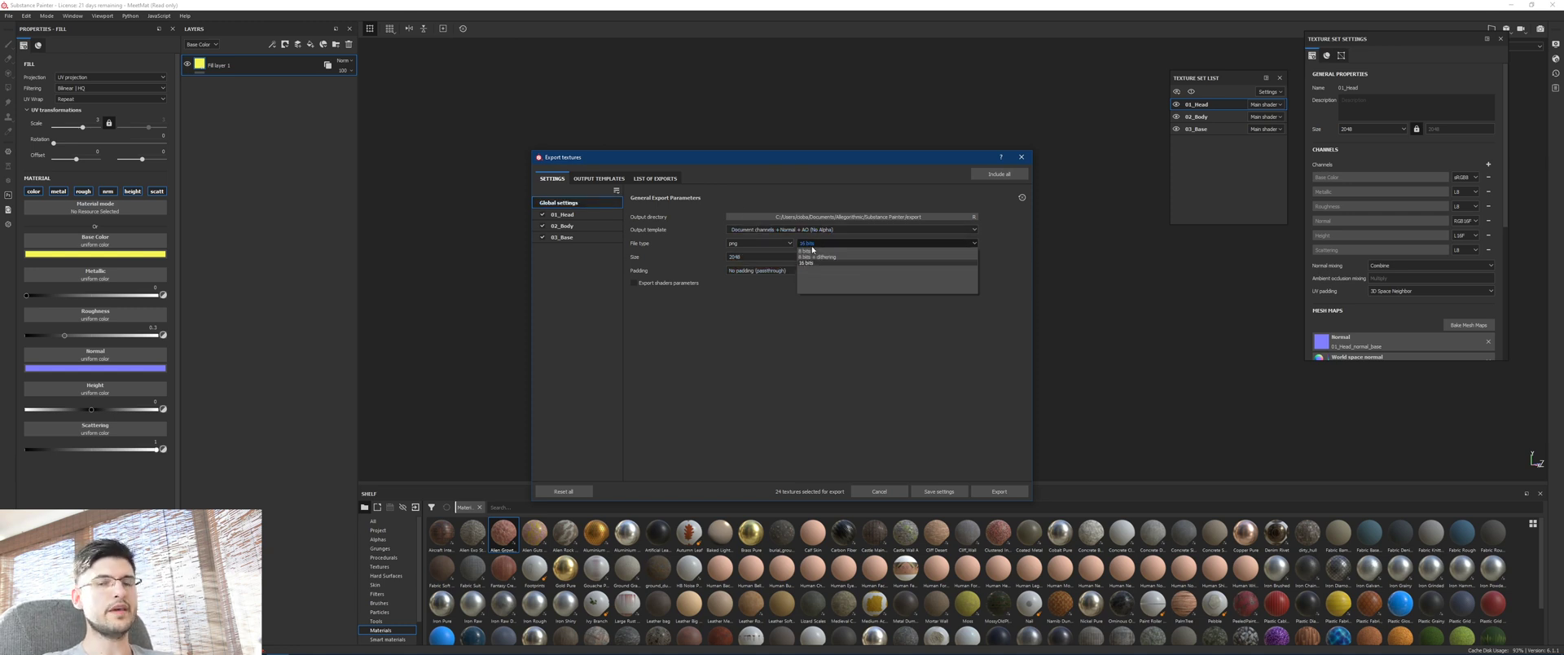
{"action": "left_click", "coordinate": [812, 247]}
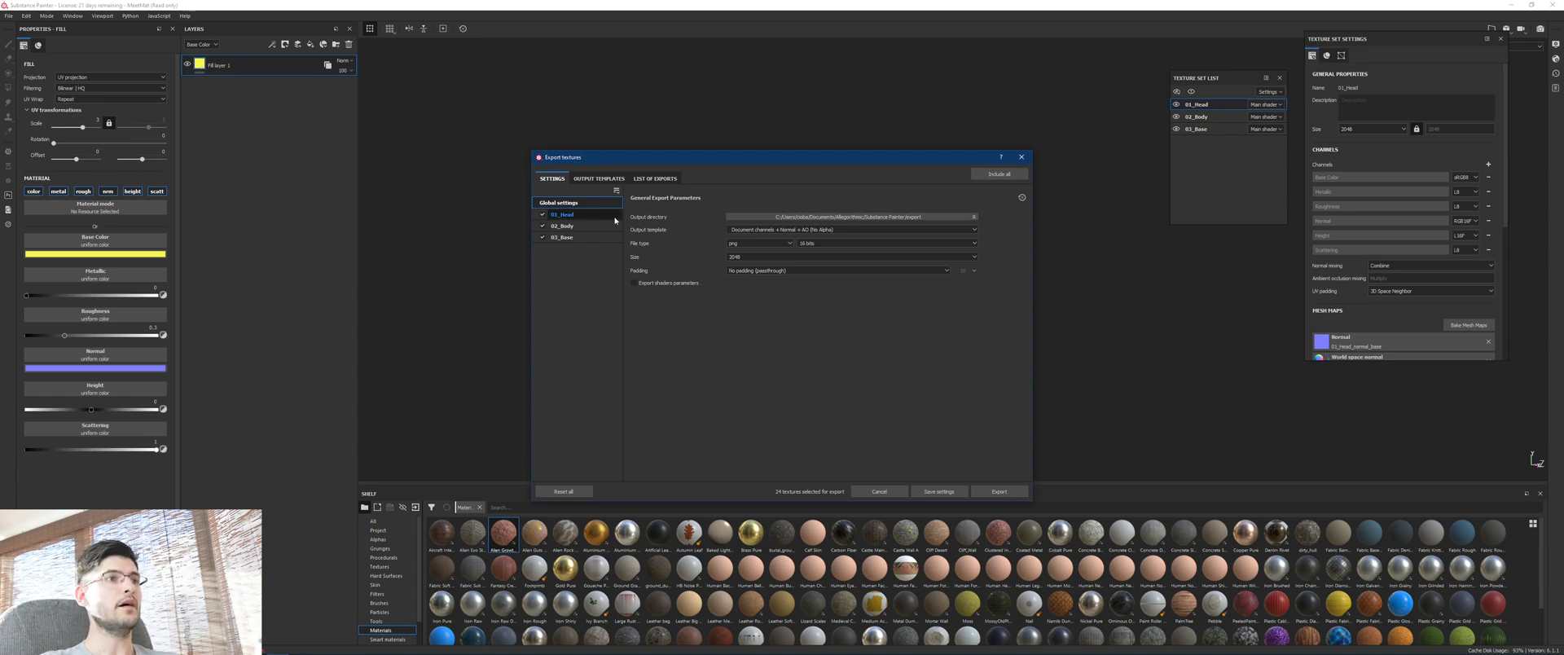
Examine the output maps defined in the custom Blender export preset, including its SSS map.
{"action": "left_click", "coordinate": [602, 179]}
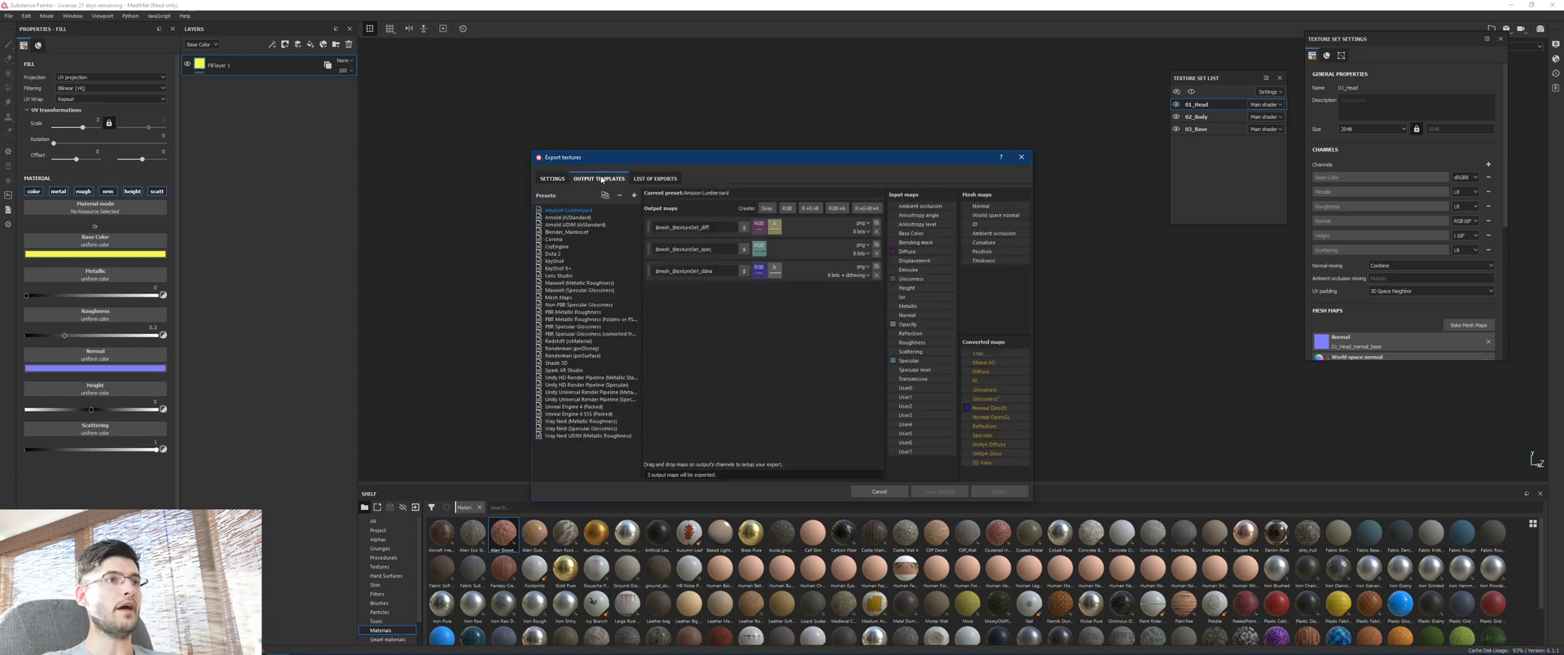
{"action": "left_click", "coordinate": [575, 232]}
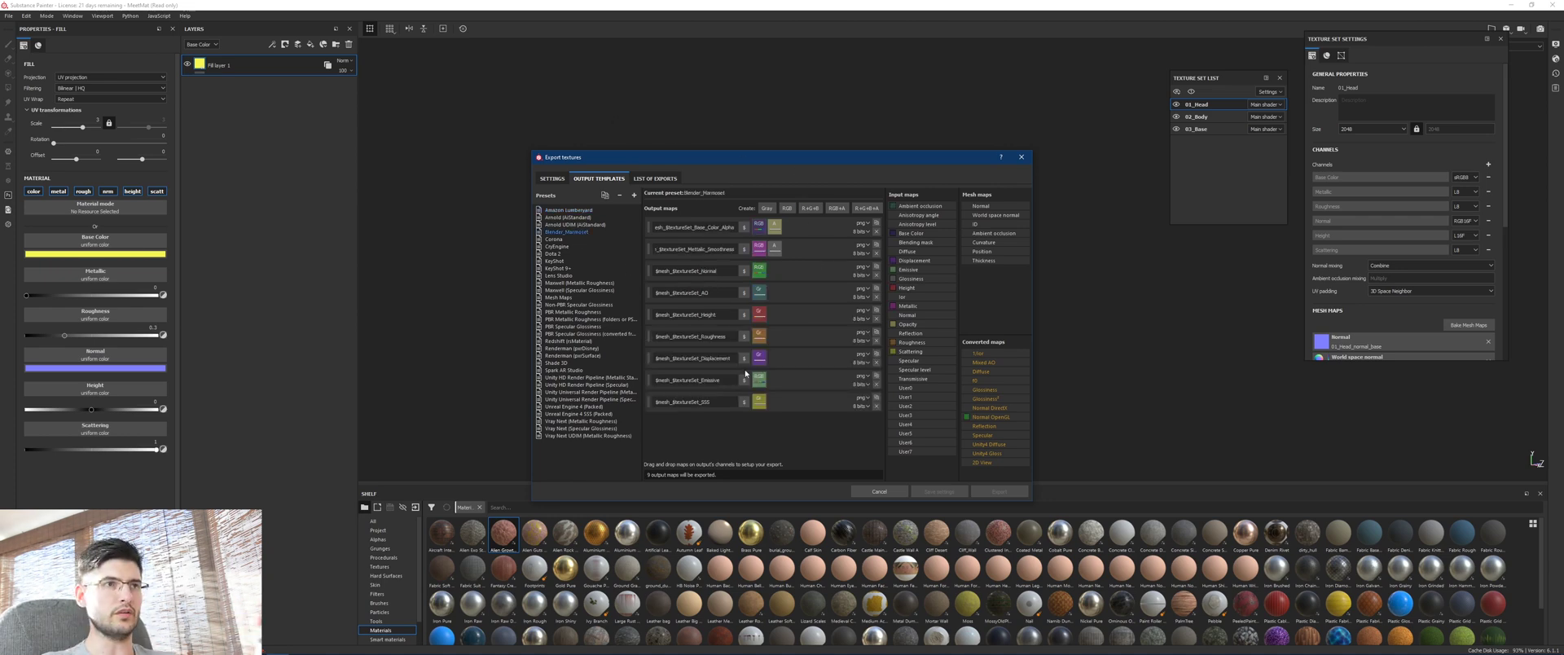
{"action": "left_click_drag", "start_coordinate": [711, 158], "coordinate": [642, 65]}
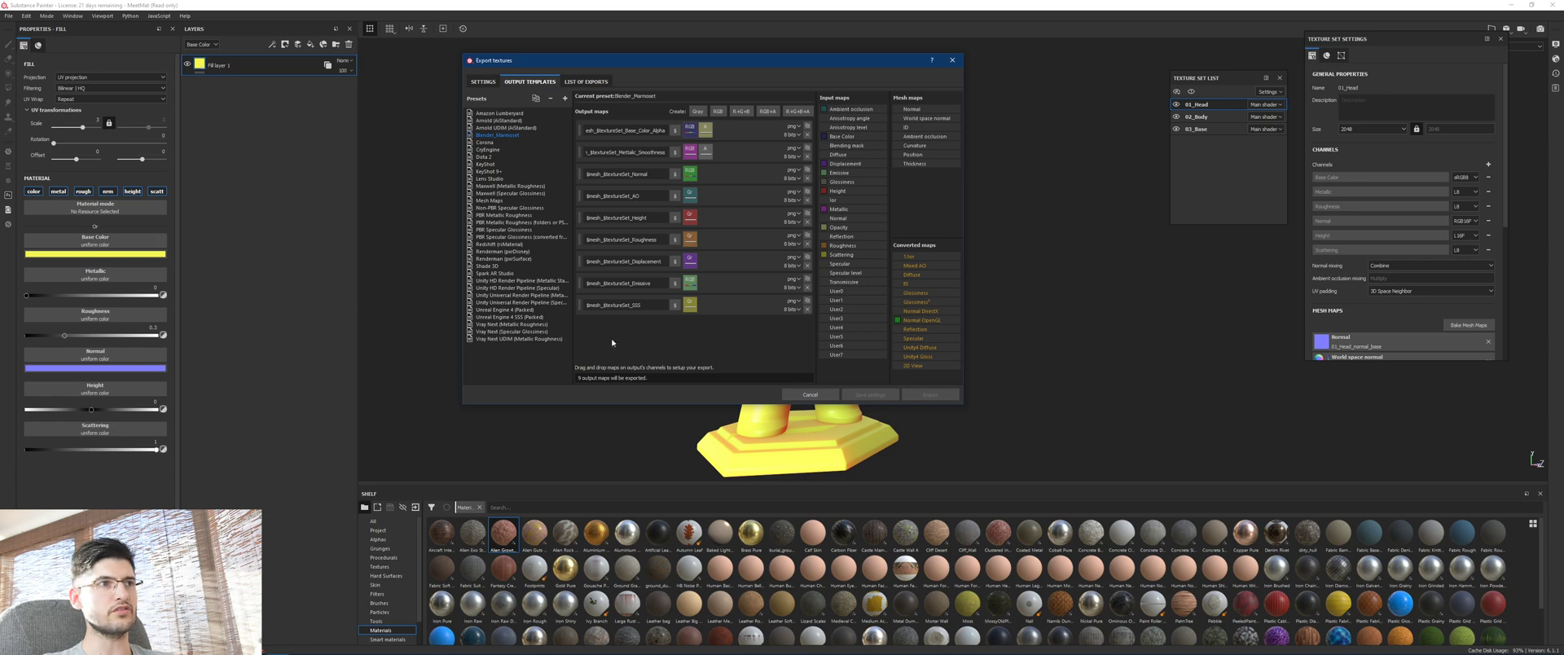
{"action": "left_click", "coordinate": [596, 306]}
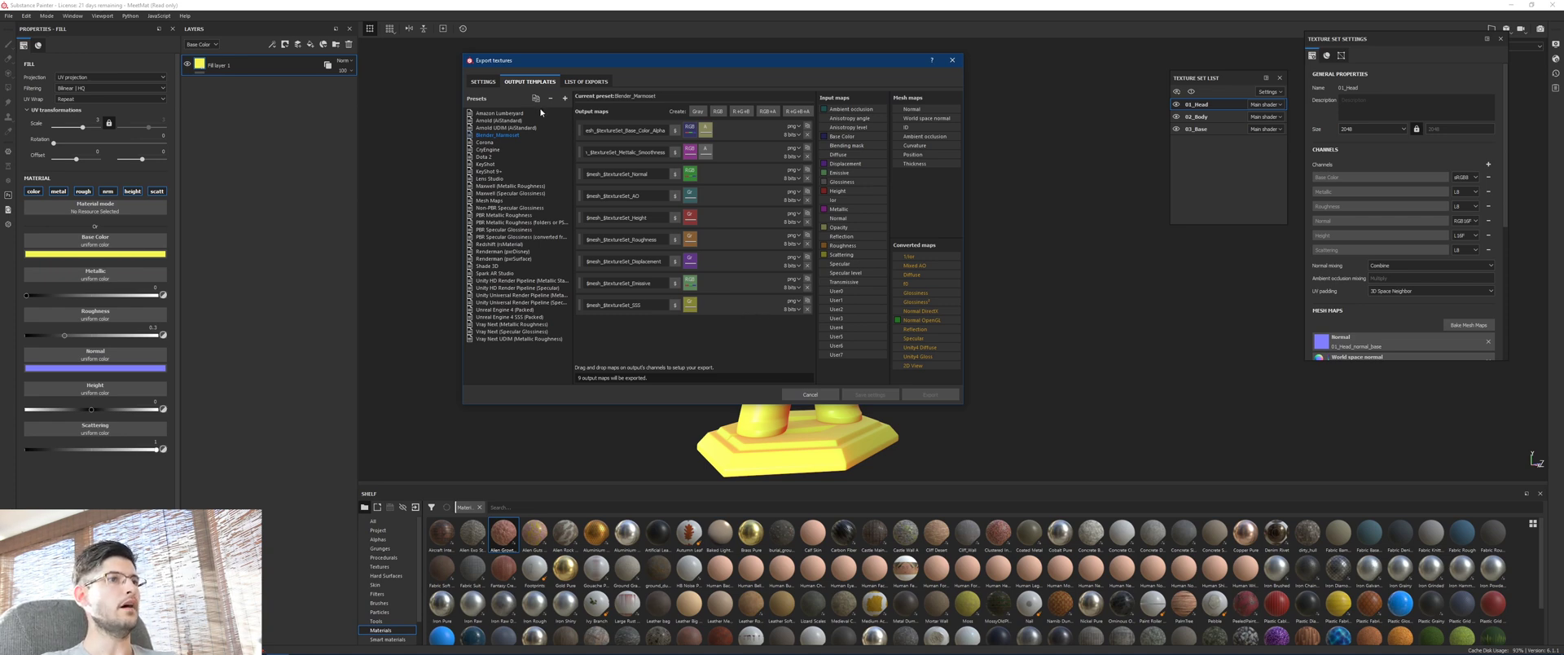
Choose the custom Blender preset as the output template in the global export settings.
{"action": "left_click", "coordinate": [489, 82]}
{"action": "left_click", "coordinate": [473, 140]}
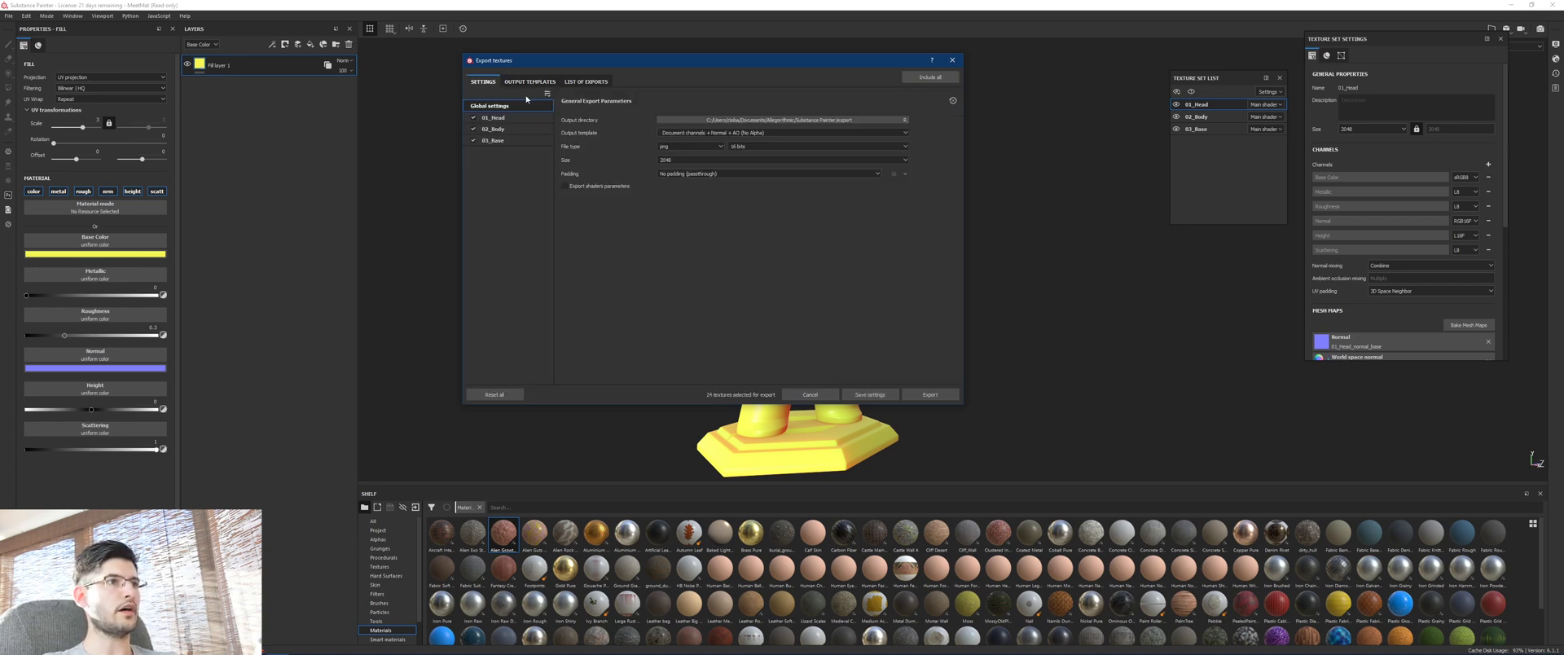
{"action": "left_click", "coordinate": [699, 174]}
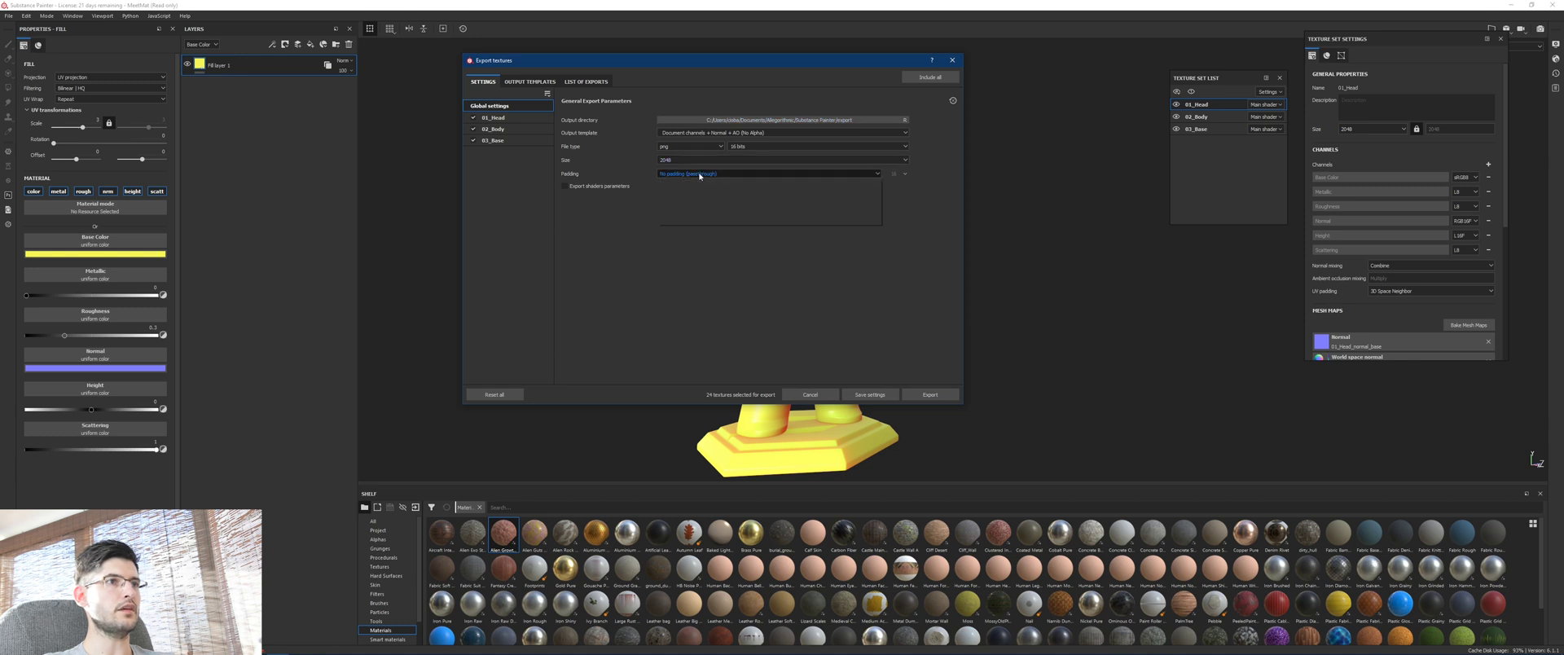
{"action": "left_click", "coordinate": [701, 134]}
{"action": "scroll", "coordinate": [688, 176], "scroll_direction": "down", "scroll_amount": 2}
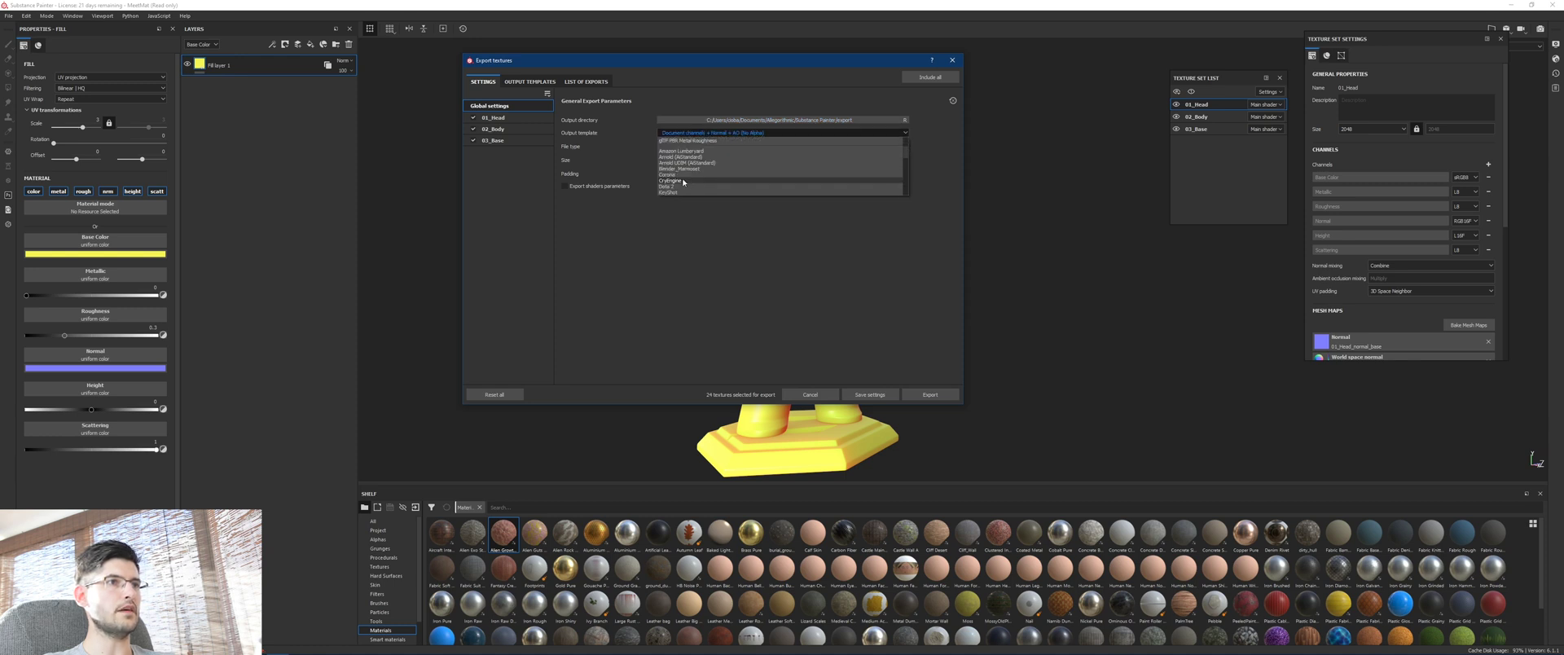
{"action": "left_click", "coordinate": [695, 174]}
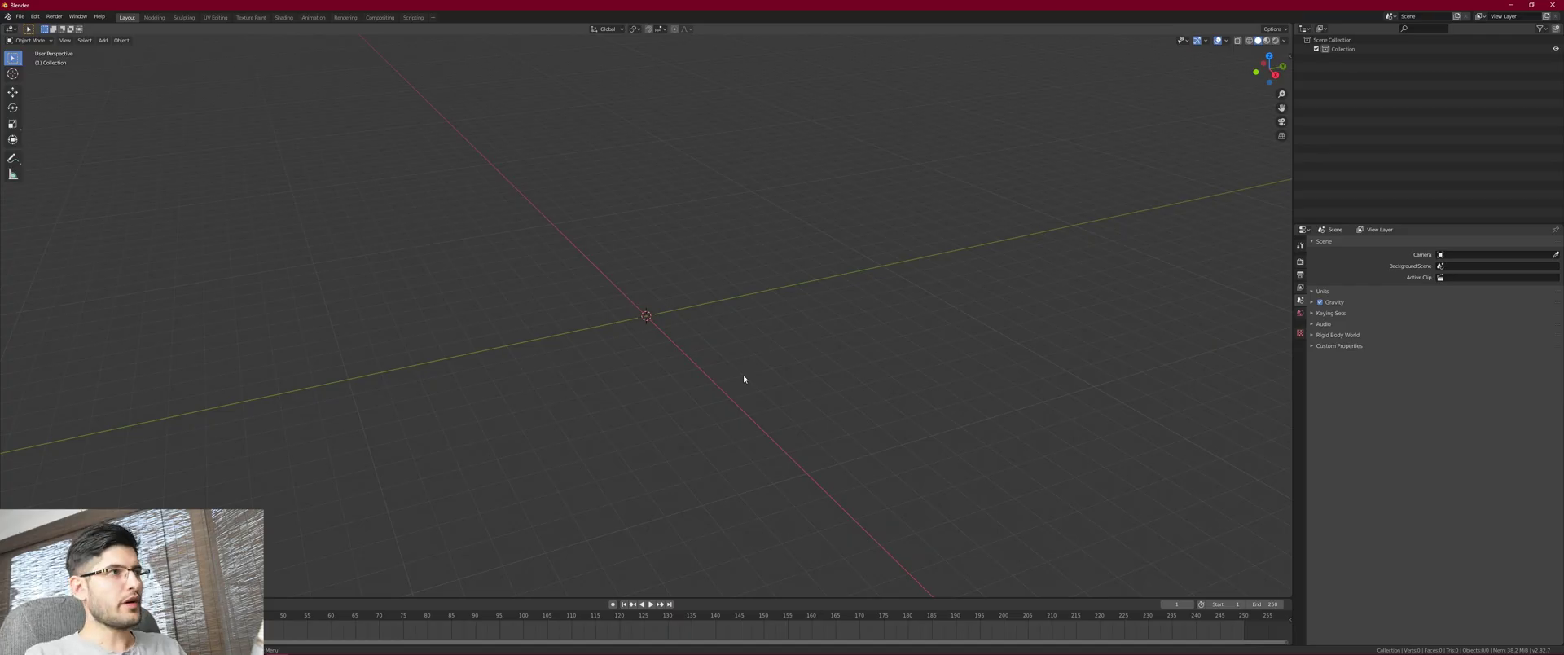
Switch to Blender and import MeetMat.obj from the recent Castle Walls folder into the empty scene.
{"action": "left_click", "coordinate": [18, 17]}
{"action": "mouse_move", "coordinate": [26, 146]}
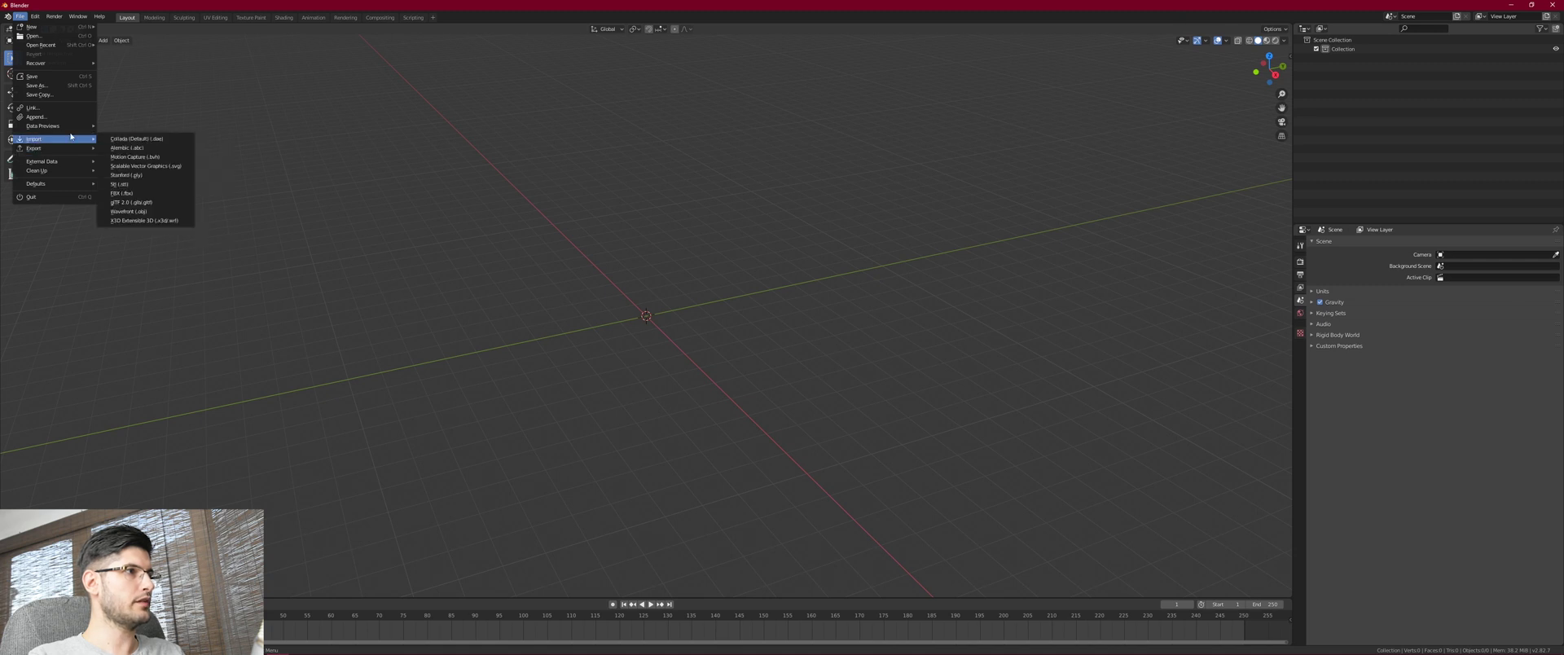
{"action": "left_click", "coordinate": [130, 211]}
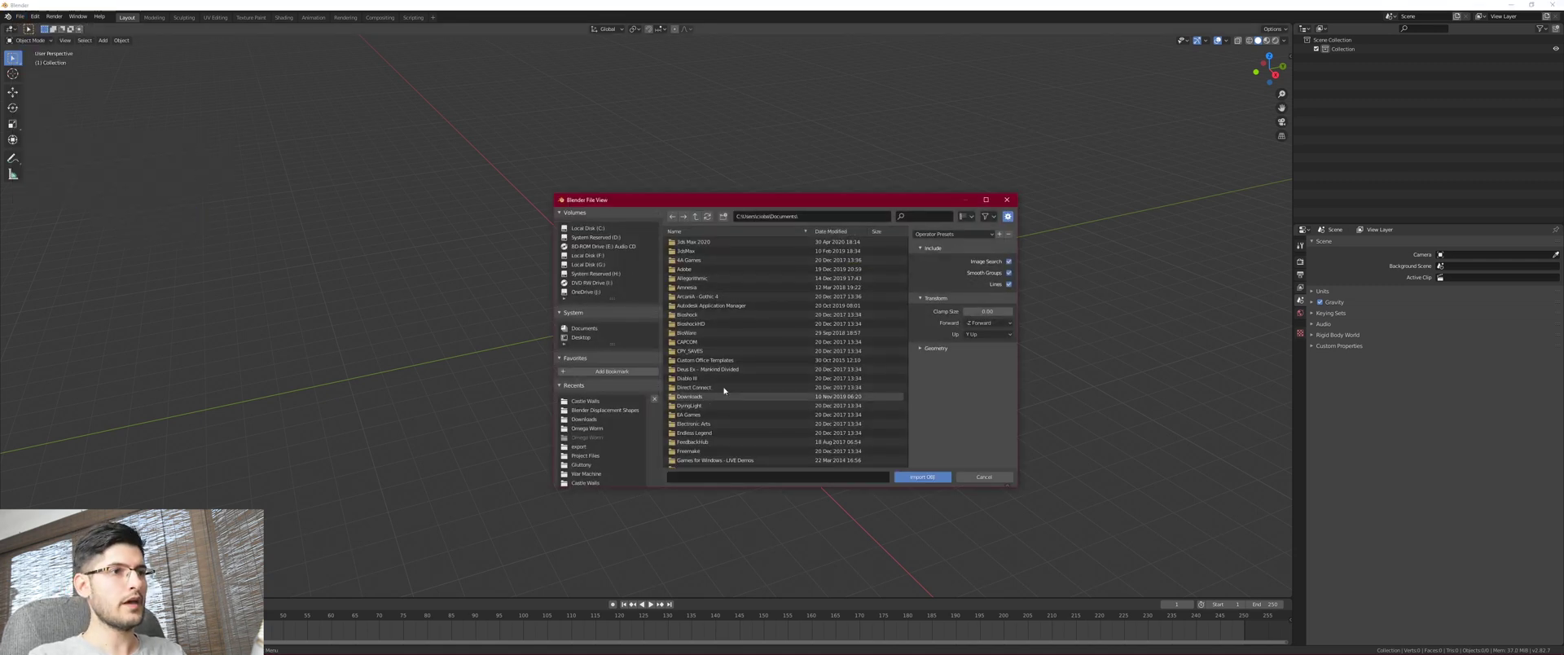
{"action": "left_click", "coordinate": [591, 401]}
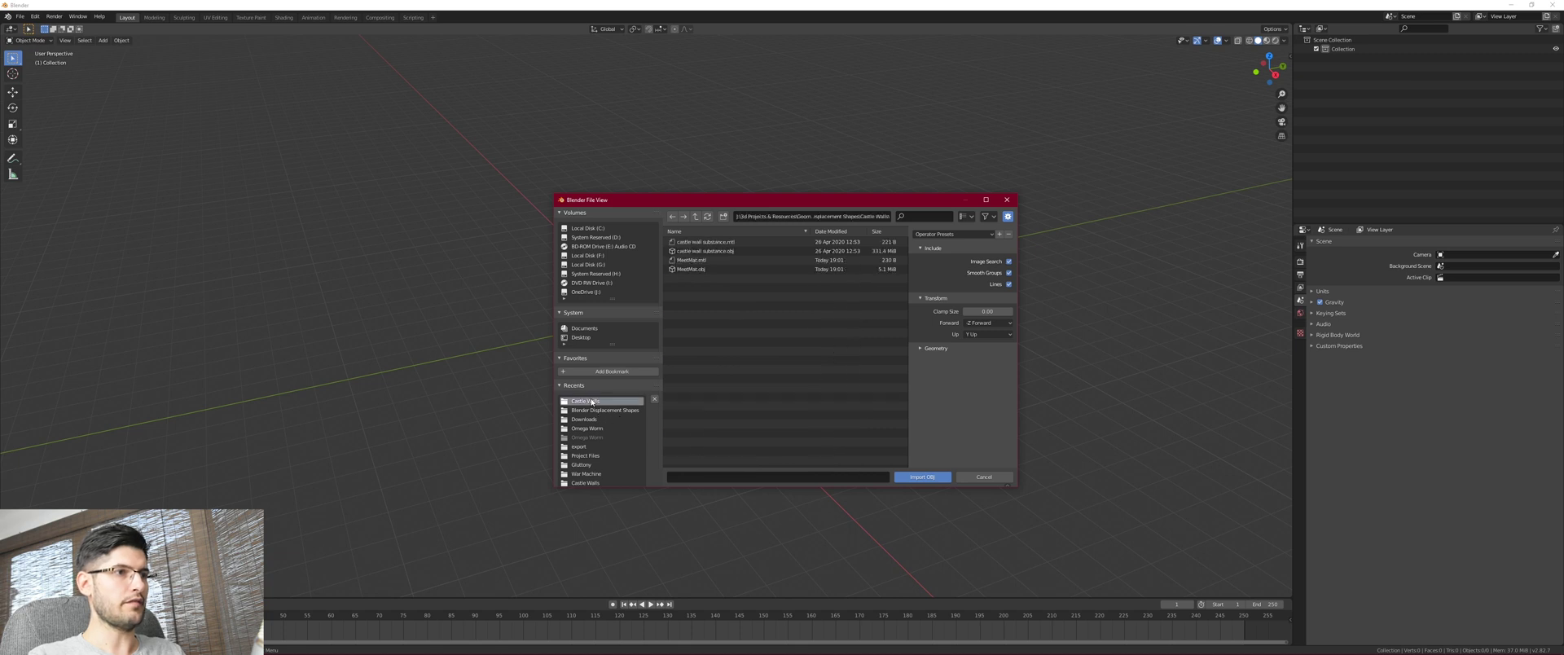
{"action": "double_click", "coordinate": [688, 269]}
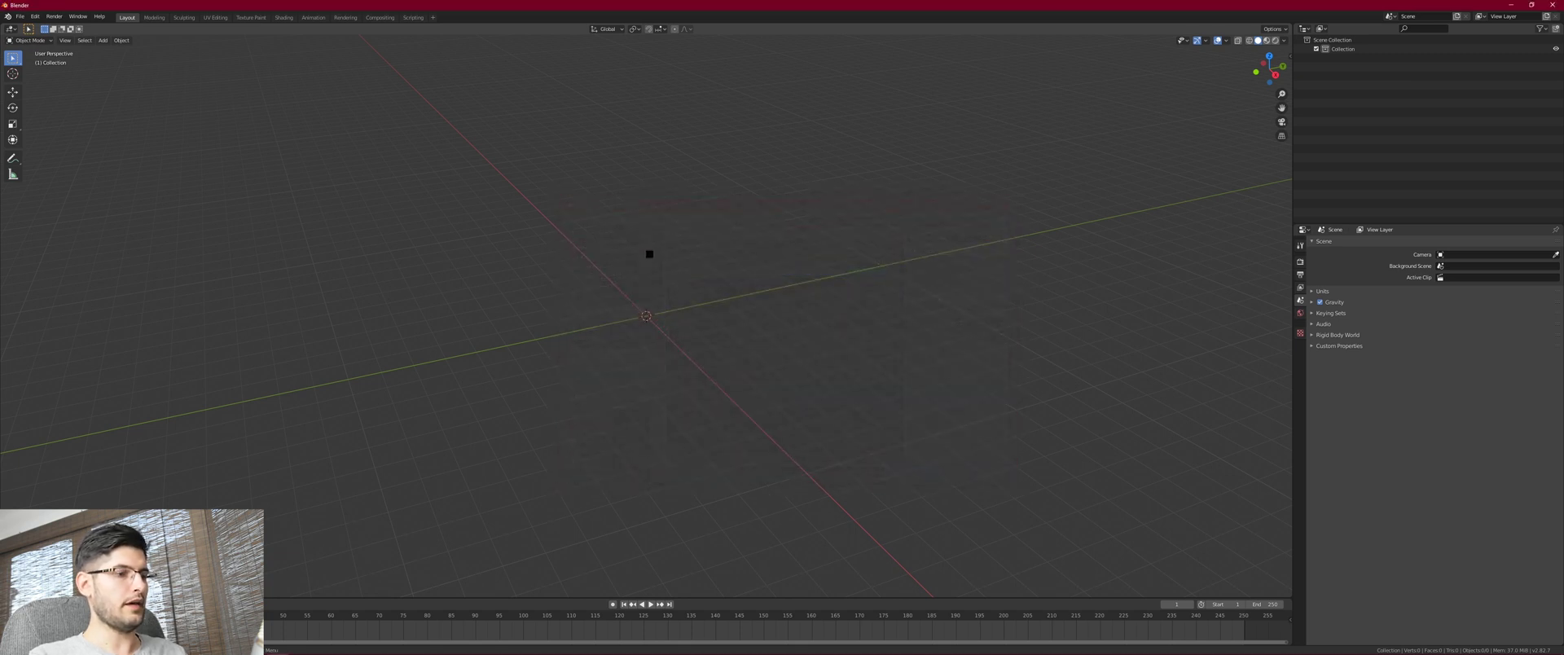
{"action": "scroll", "coordinate": [652, 225], "scroll_direction": "down", "scroll_amount": 3}
{"action": "middle_click_drag", "start_coordinate": [654, 192], "coordinate": [793, 355], "text": "shift"}
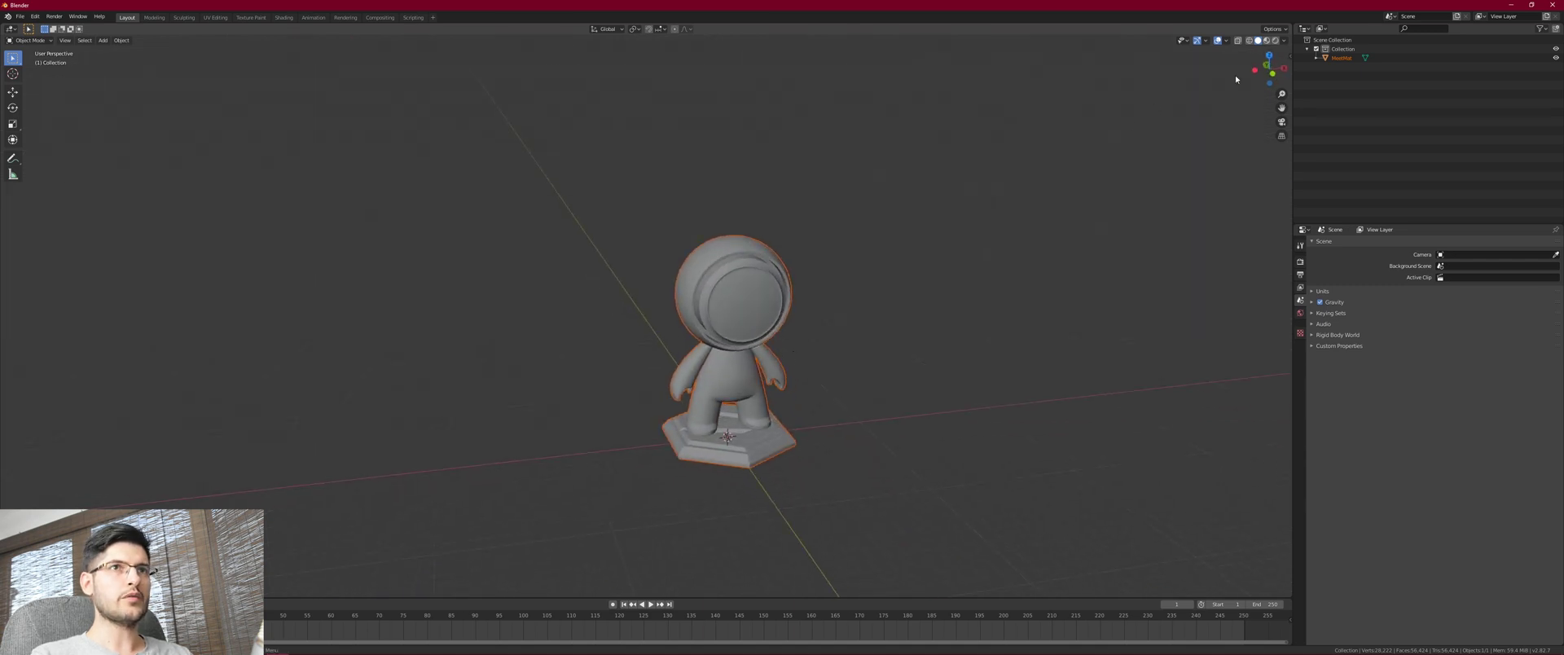
Set the viewport to Material Preview shading and view the imported model up close.
{"action": "left_click", "coordinate": [1268, 46]}
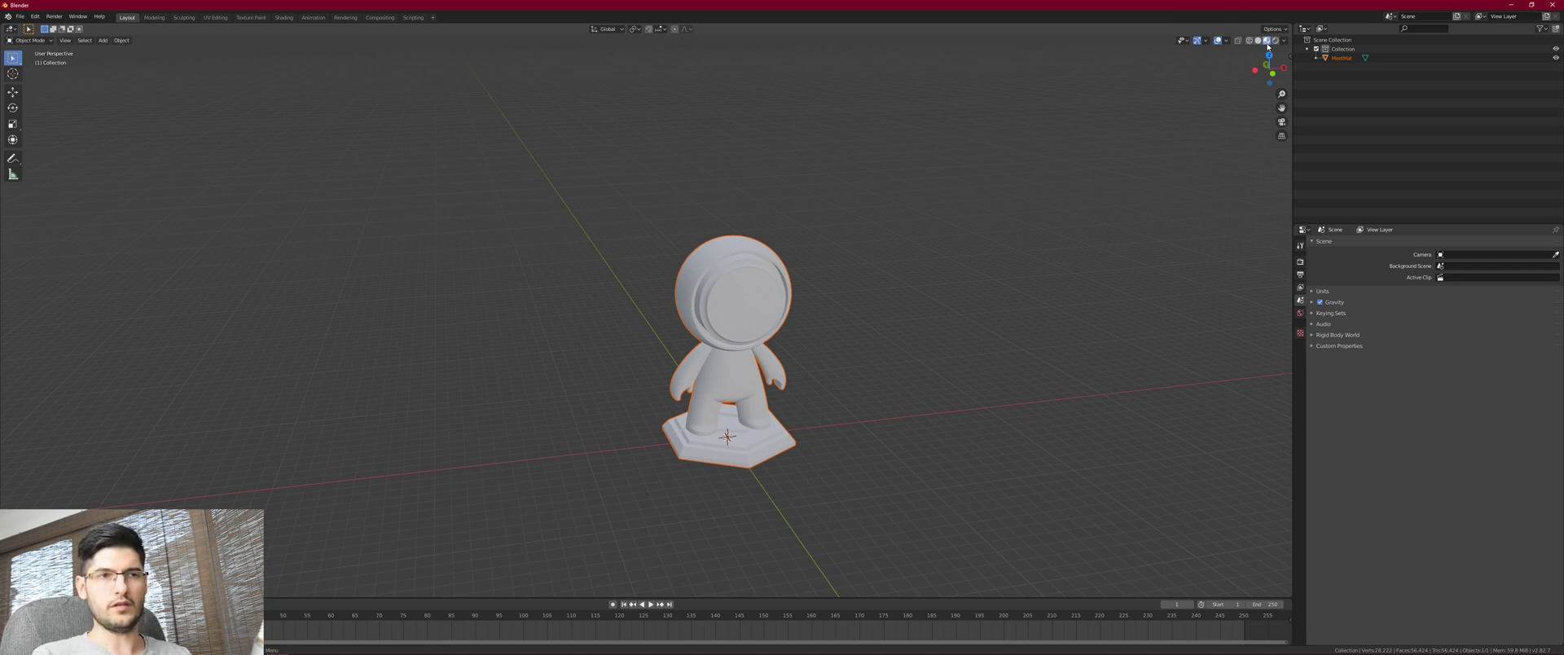
{"action": "scroll", "coordinate": [782, 253], "scroll_direction": "up", "scroll_amount": 2}
{"action": "scroll", "coordinate": [757, 264], "scroll_direction": "up", "scroll_amount": 1}
{"action": "middle_click_drag", "start_coordinate": [758, 265], "coordinate": [711, 235]}
{"action": "scroll", "coordinate": [755, 258], "scroll_direction": "down", "scroll_amount": 1}
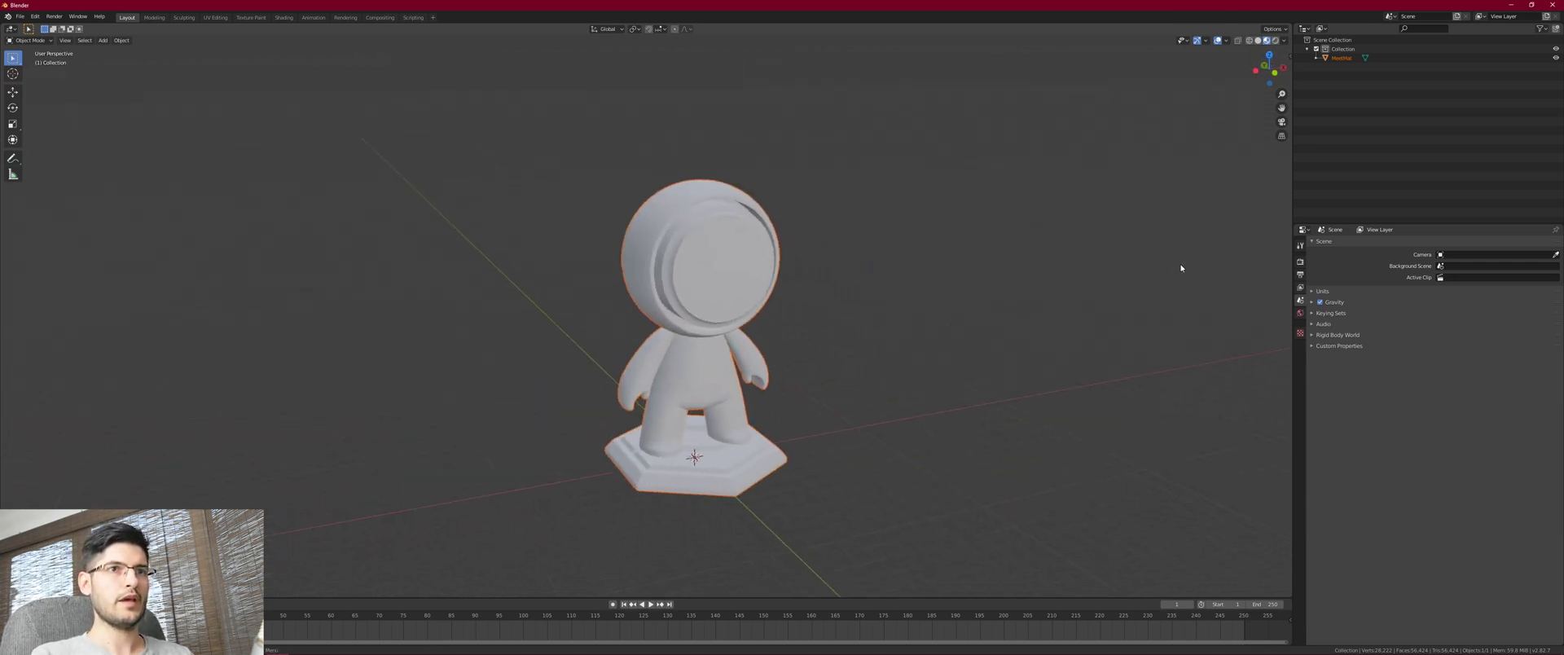
Select the MeetMat object and show its material properties with the 01_Head slot active.
{"action": "left_click", "coordinate": [1344, 59]}
{"action": "middle_click_drag", "start_coordinate": [841, 283], "coordinate": [817, 282]}
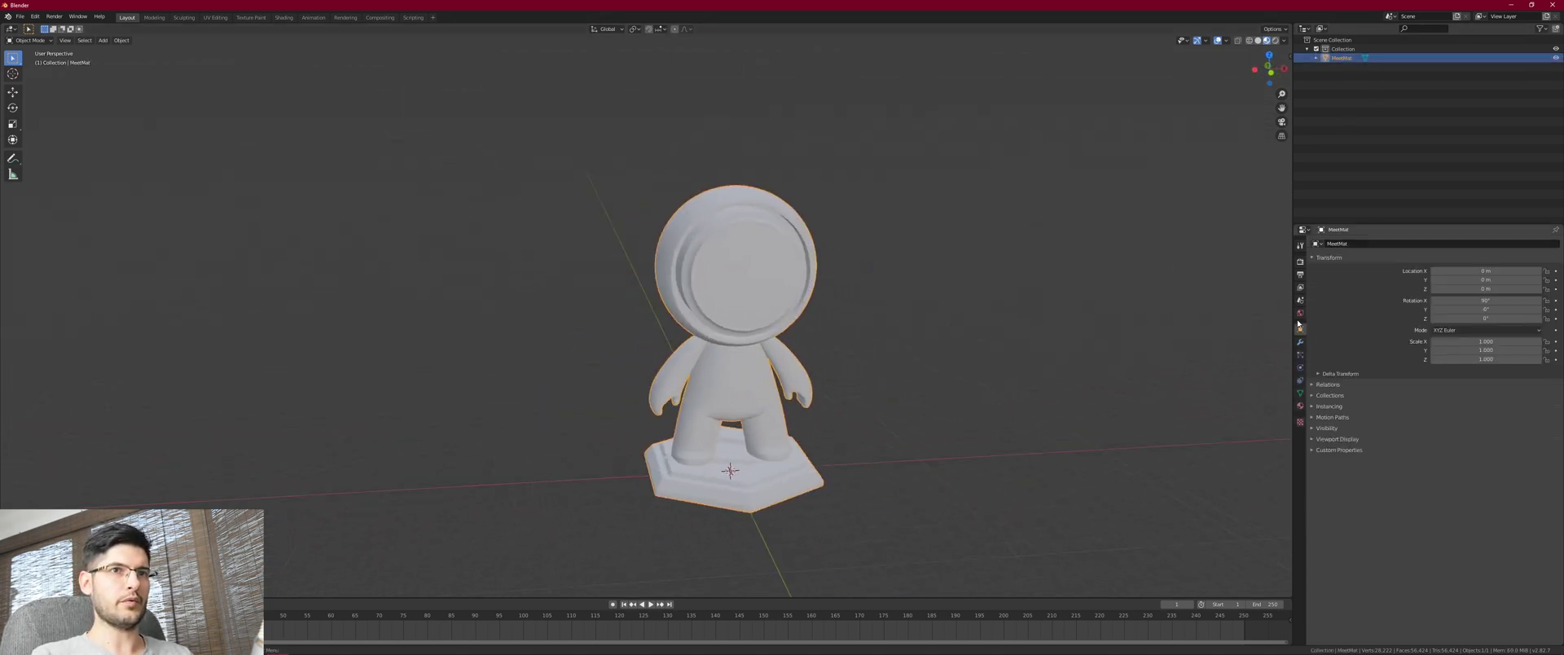
{"action": "left_click", "coordinate": [1301, 405]}
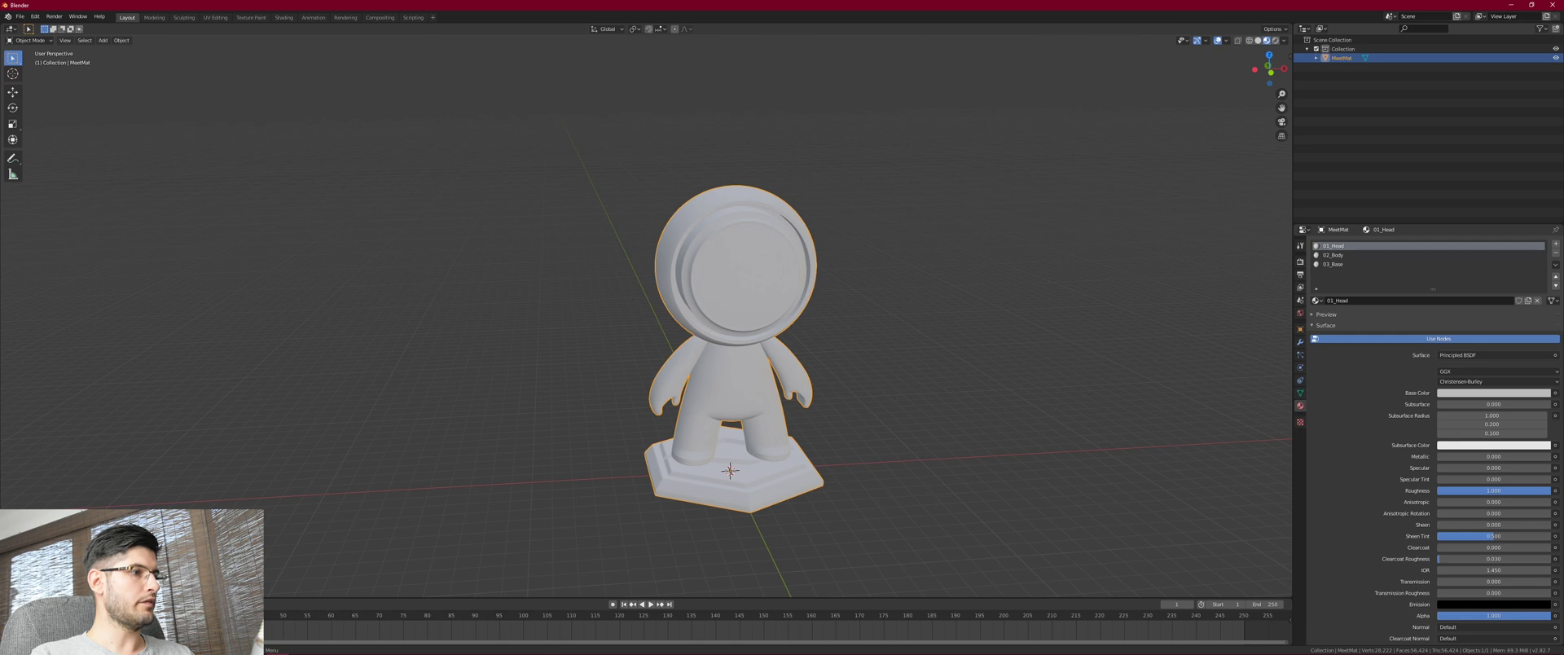
Split the 3D viewport vertically and turn the new area into a Shader Editor framing the 01_Head node tree.
{"action": "left_click_drag", "start_coordinate": [2, 595], "coordinate": [693, 519]}
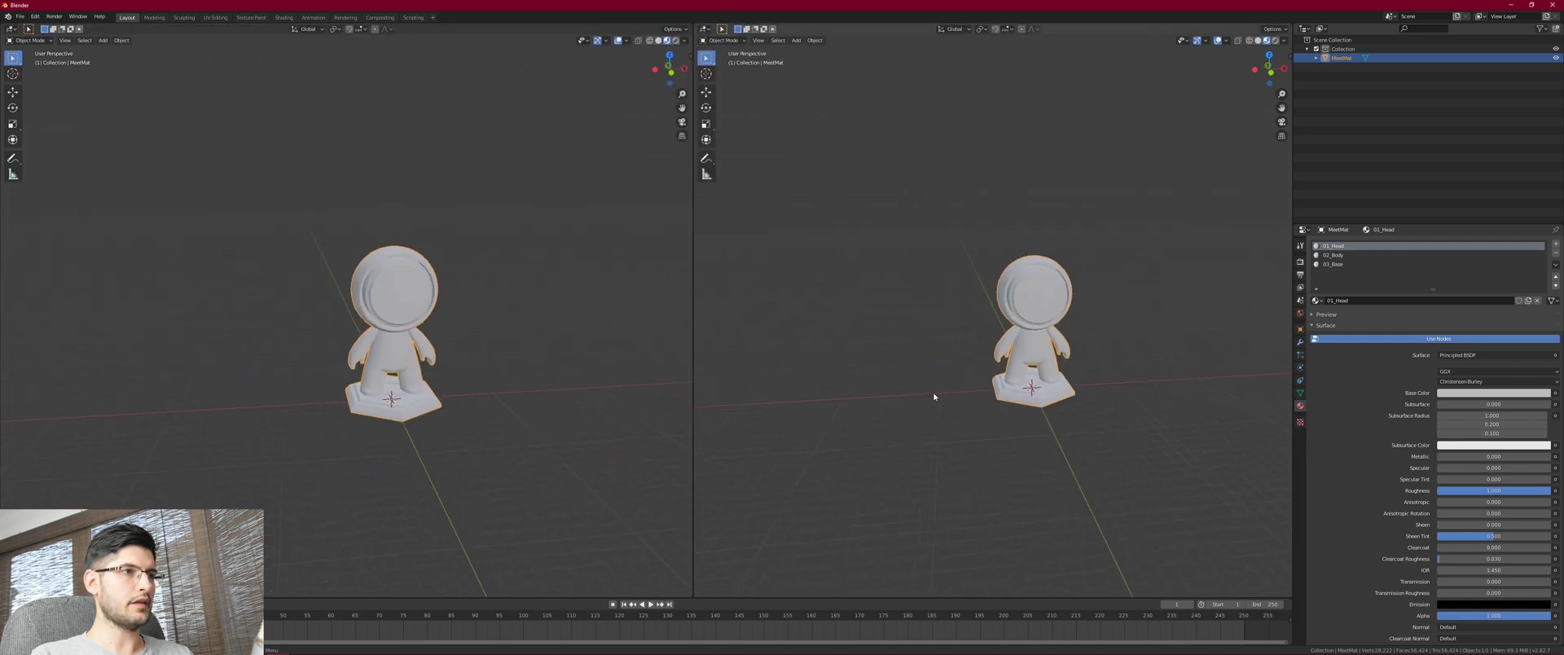
{"action": "scroll", "coordinate": [383, 285], "scroll_direction": "up", "scroll_amount": 2}
{"action": "middle_click_drag", "start_coordinate": [366, 273], "coordinate": [336, 277]}
{"action": "left_click", "coordinate": [10, 31]}
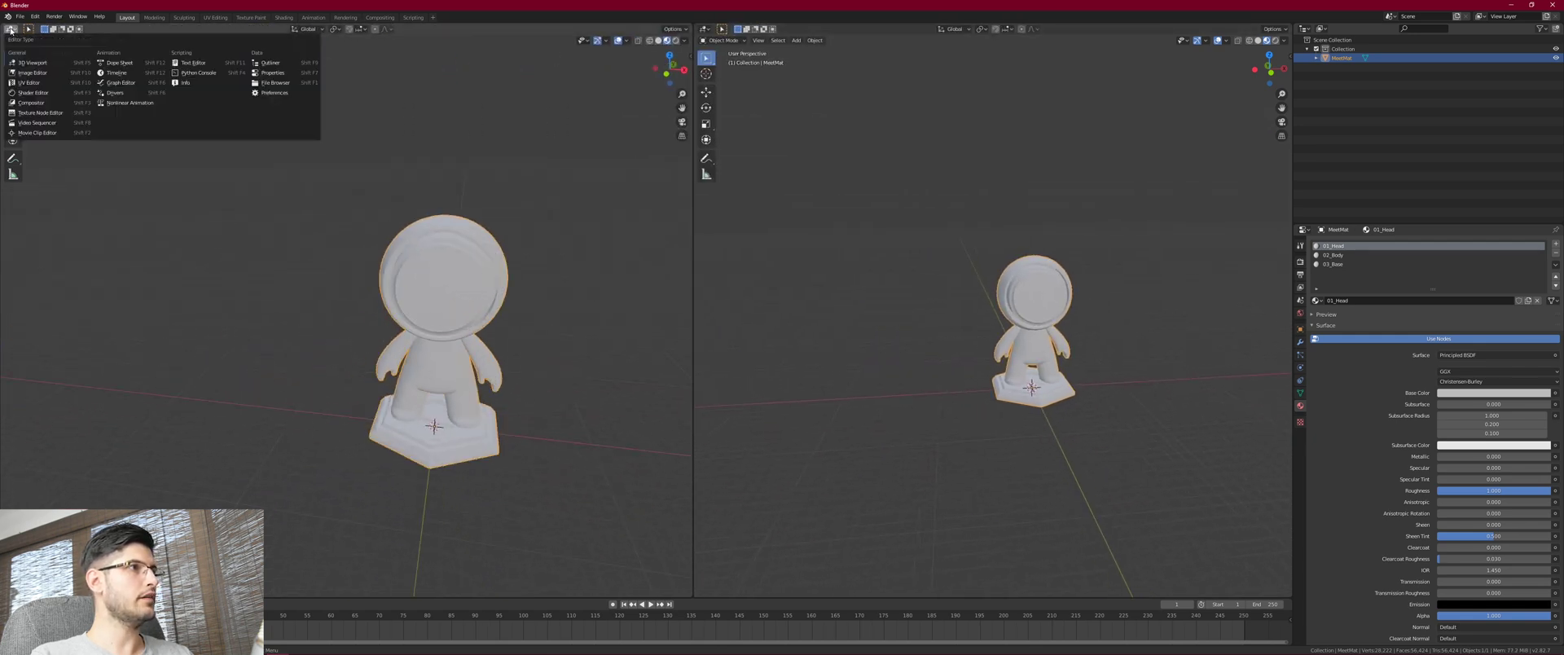
{"action": "left_click", "coordinate": [31, 95]}
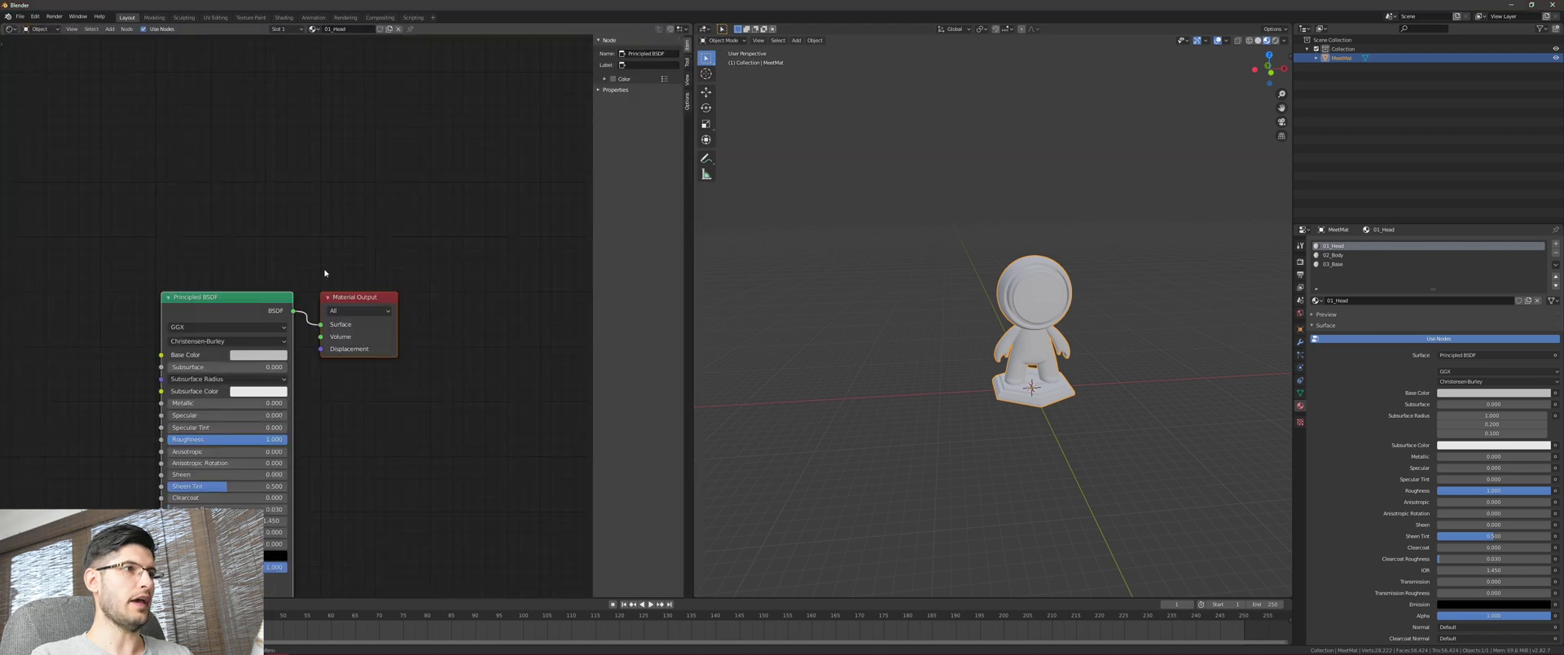
{"action": "scroll", "coordinate": [397, 263], "scroll_direction": "down", "scroll_amount": 2}
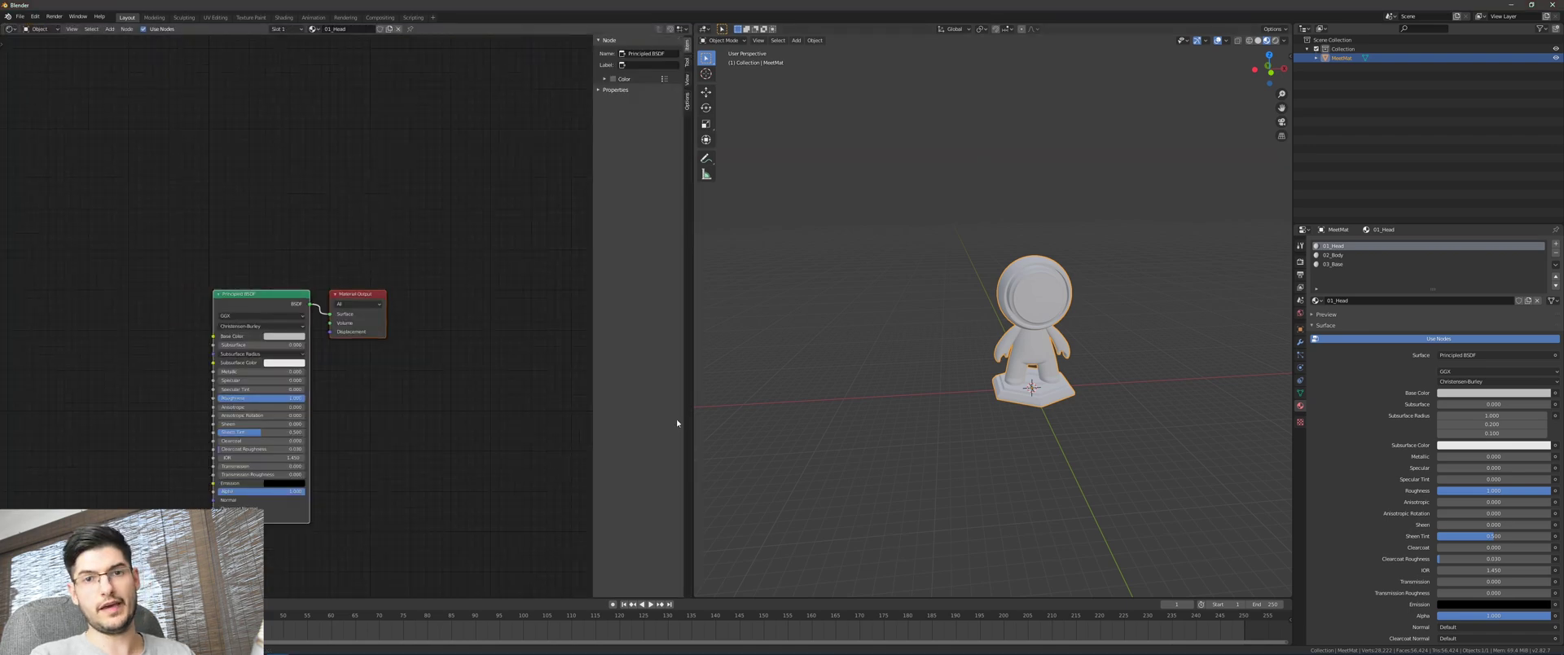
{"action": "scroll", "coordinate": [369, 350], "scroll_direction": "down", "scroll_amount": 3}
{"action": "middle_click_drag", "start_coordinate": [314, 373], "coordinate": [491, 301]}
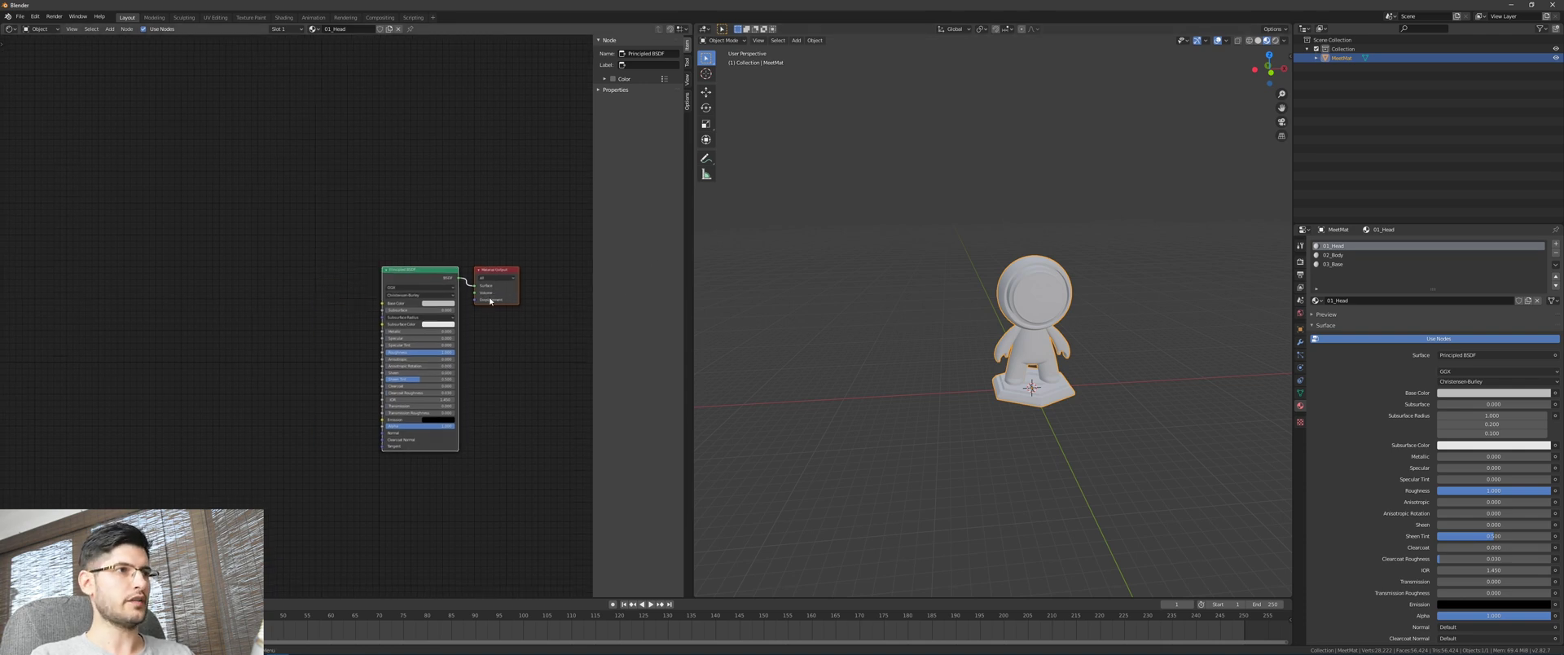
Switch to the Meetmat SSS export folder and bring the 01_Head base color, AO and SSS maps into the shader graph as image textures.
{"action": "scroll", "coordinate": [491, 301], "scroll_direction": "down", "scroll_amount": 1}
{"action": "key", "text": "alt+Tab"}
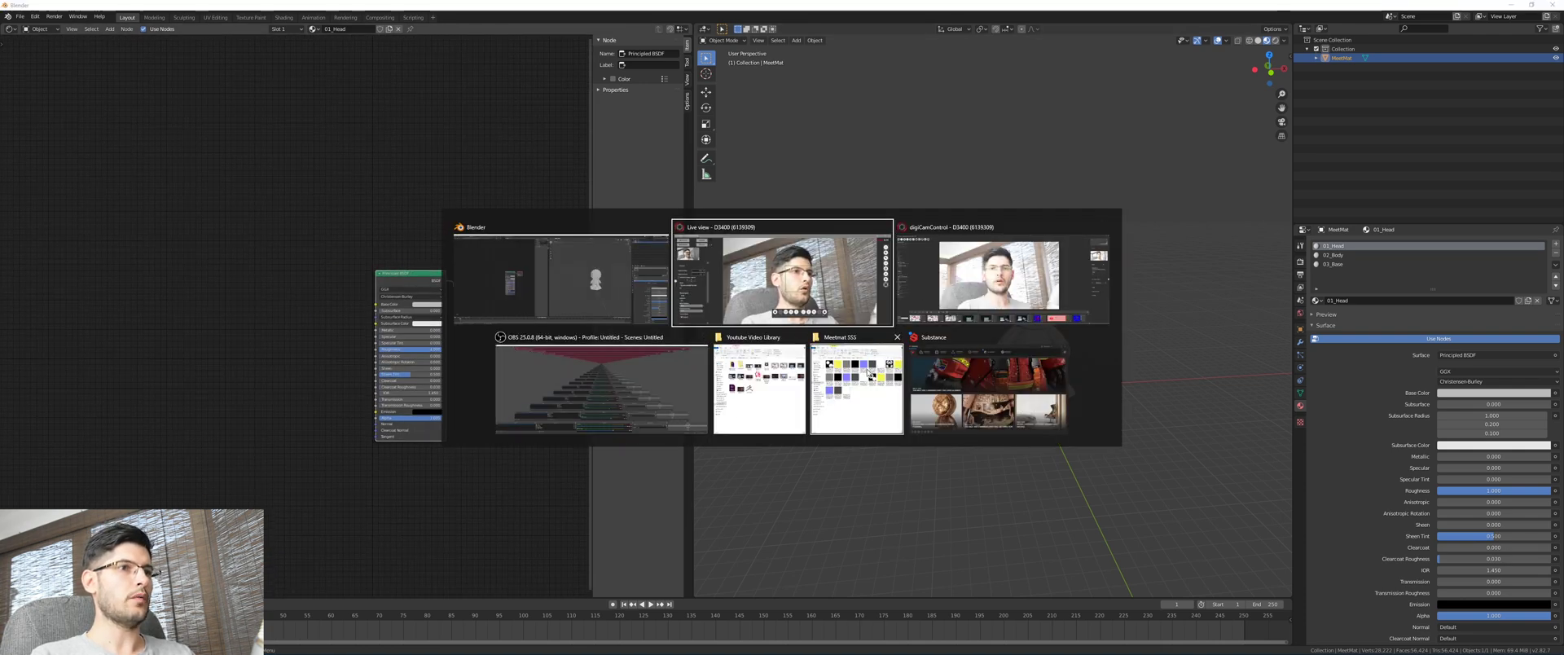
{"action": "left_click", "coordinate": [869, 374]}
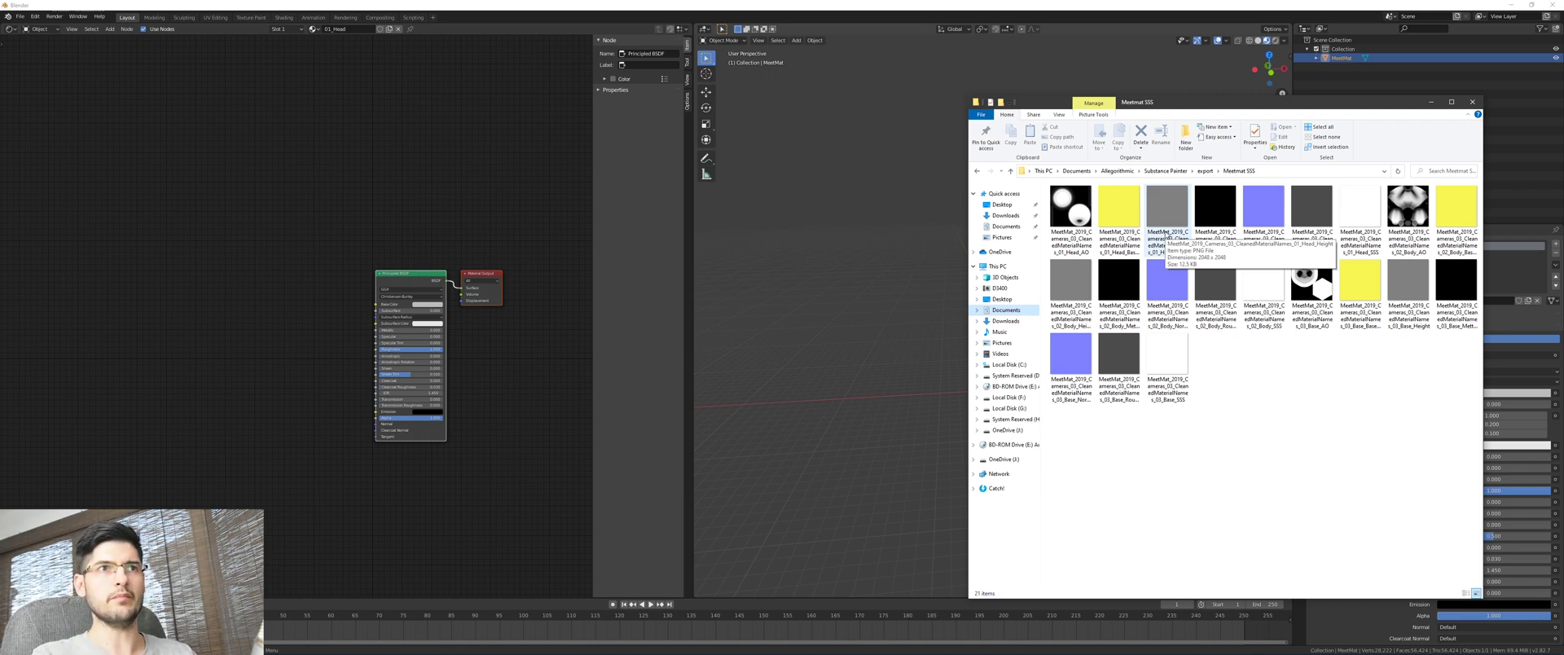
{"action": "left_click_drag", "start_coordinate": [1142, 216], "coordinate": [140, 155]}
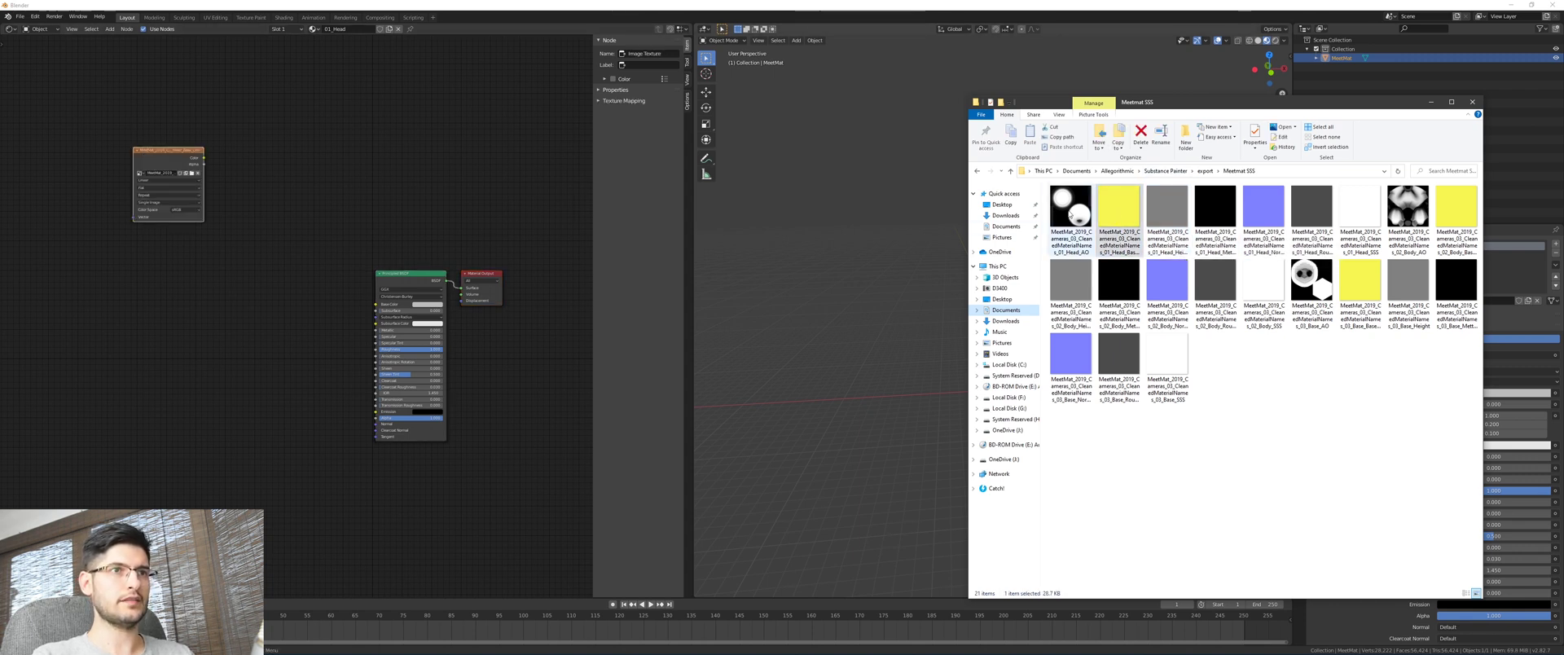
{"action": "left_click_drag", "start_coordinate": [1071, 213], "coordinate": [127, 301]}
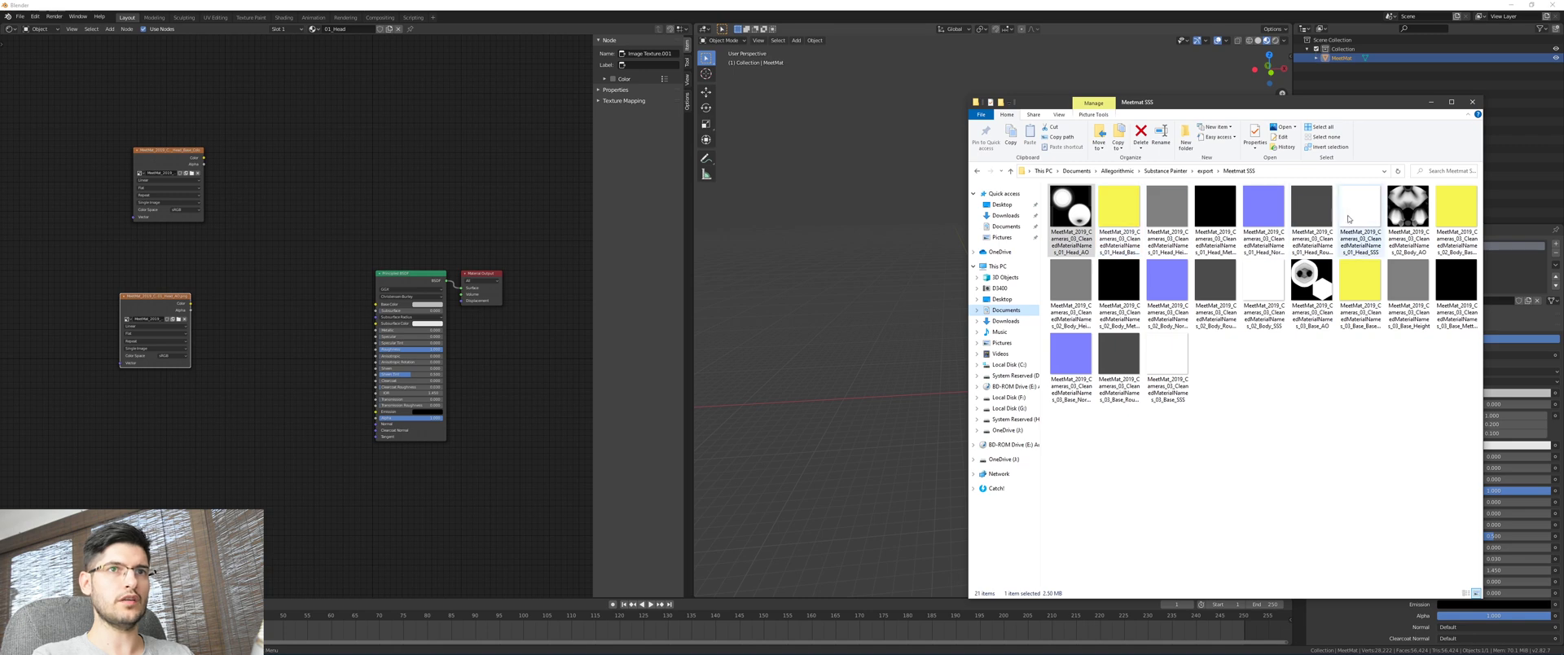
{"action": "left_click_drag", "start_coordinate": [1359, 213], "coordinate": [147, 425]}
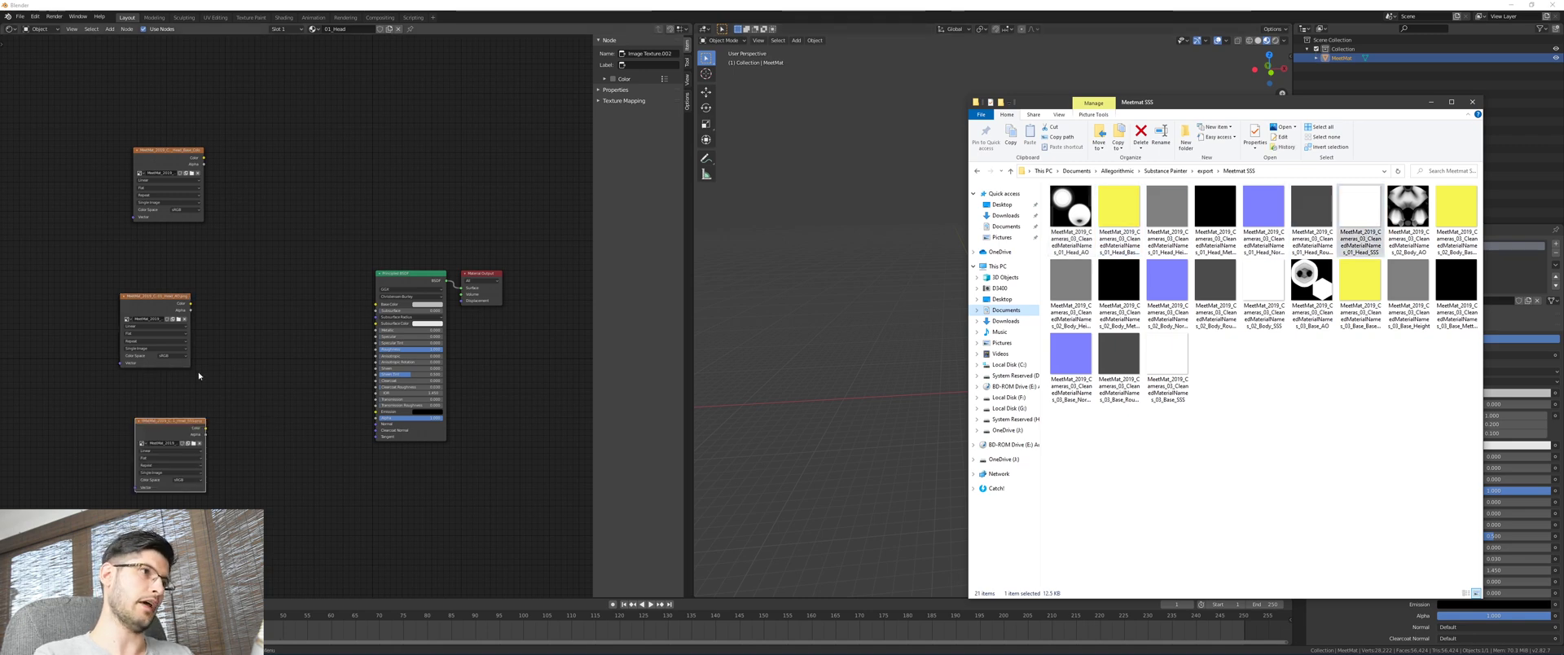
Select the three image texture nodes and move them farther from the Principled BSDF to make room for new nodes.
{"action": "left_click_drag", "start_coordinate": [232, 120], "coordinate": [55, 442]}
{"action": "key", "text": "g"}
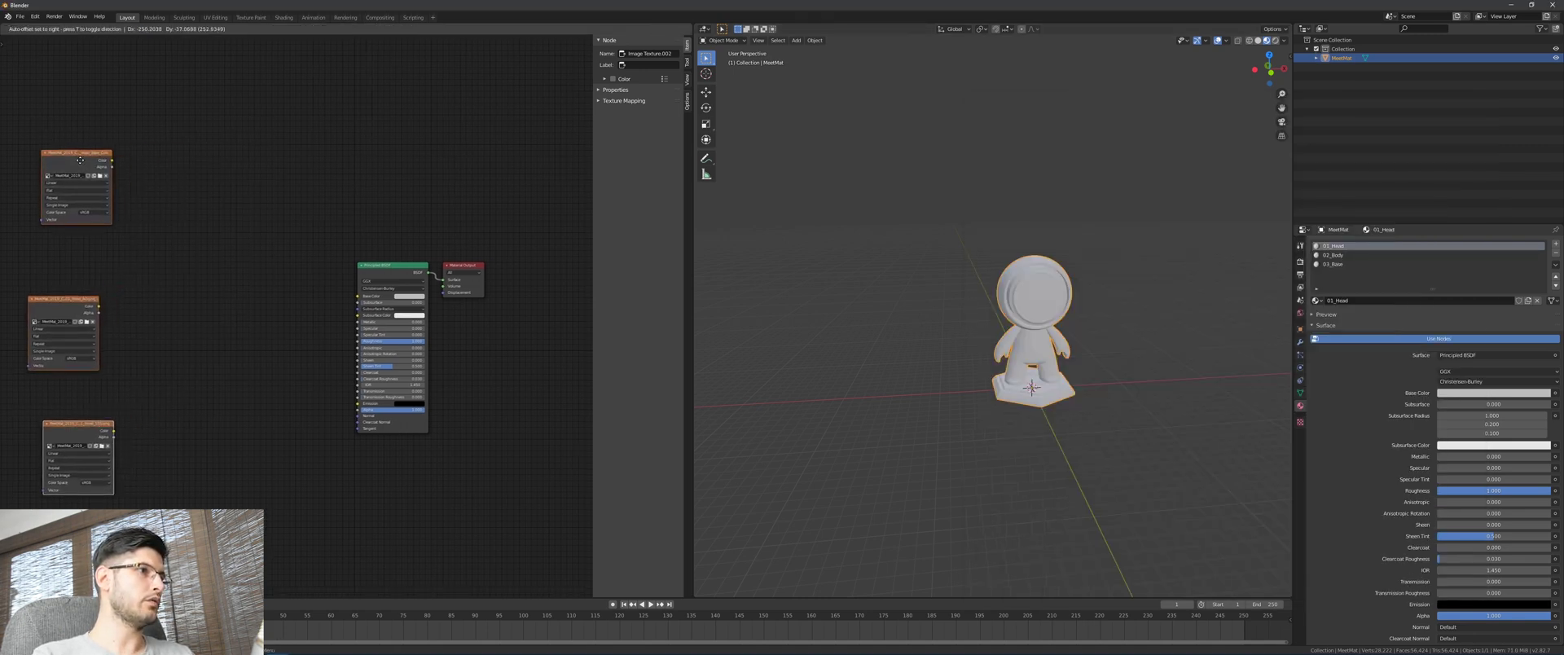
{"action": "left_click", "coordinate": [79, 175]}
{"action": "middle_click_drag", "start_coordinate": [226, 199], "coordinate": [353, 150]}
{"action": "left_click", "coordinate": [408, 165]}
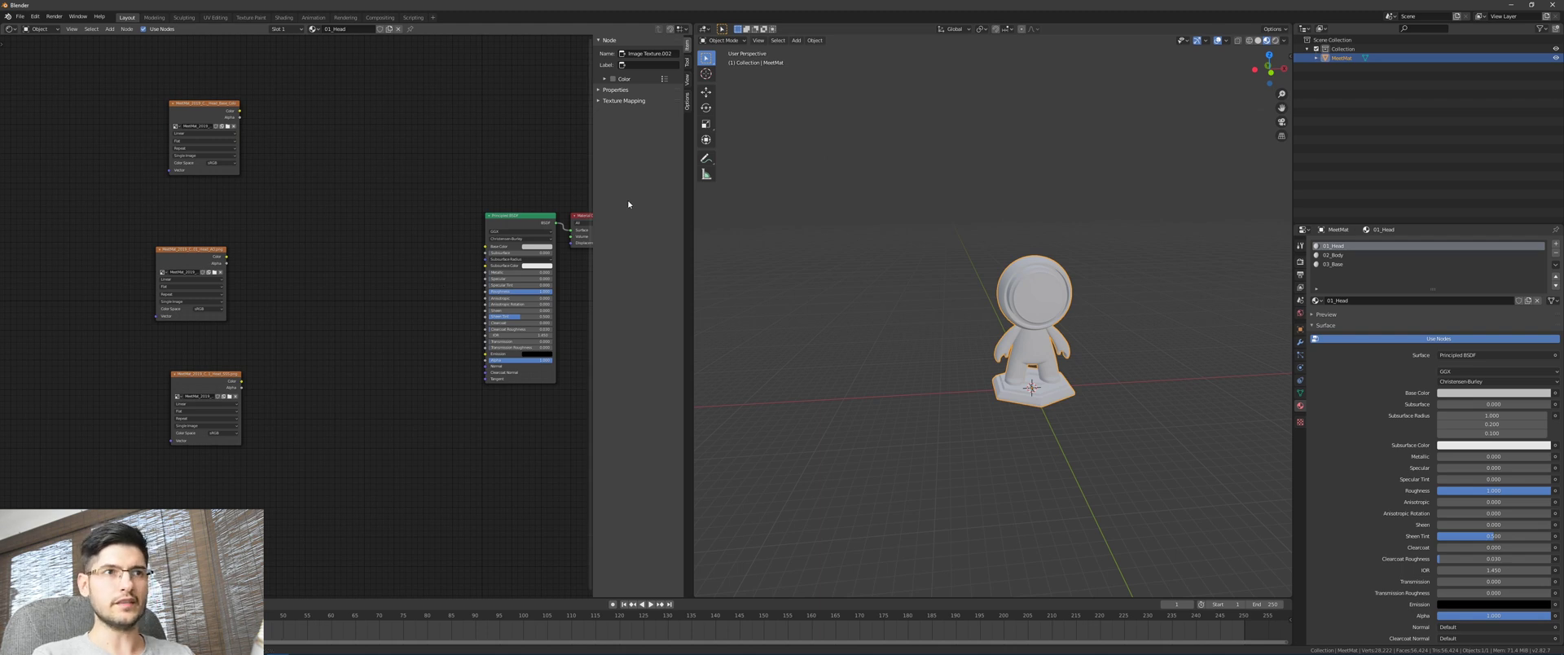
{"action": "middle_click_drag", "start_coordinate": [1033, 298], "coordinate": [1072, 296]}
{"action": "scroll", "coordinate": [1072, 297], "scroll_direction": "up", "scroll_amount": 3}
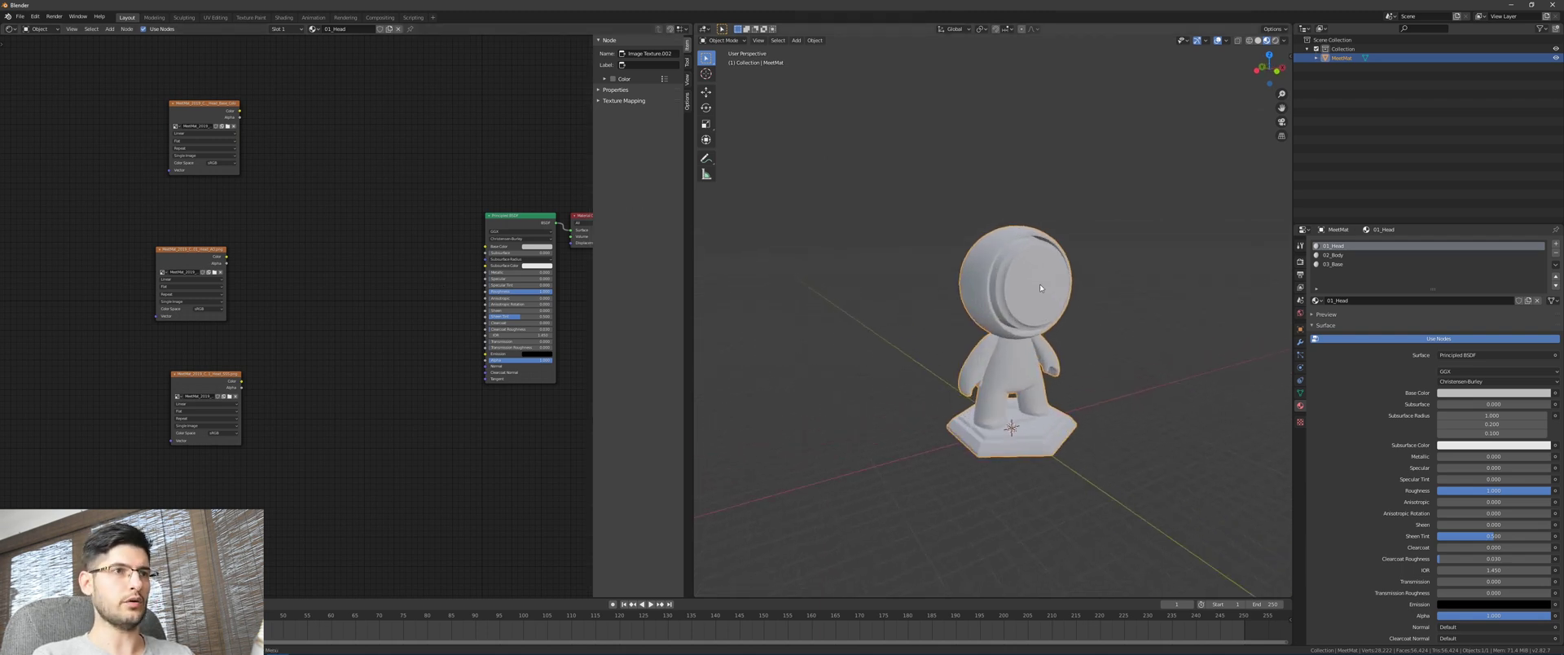
{"action": "scroll", "coordinate": [978, 298], "scroll_direction": "up", "scroll_amount": 2}
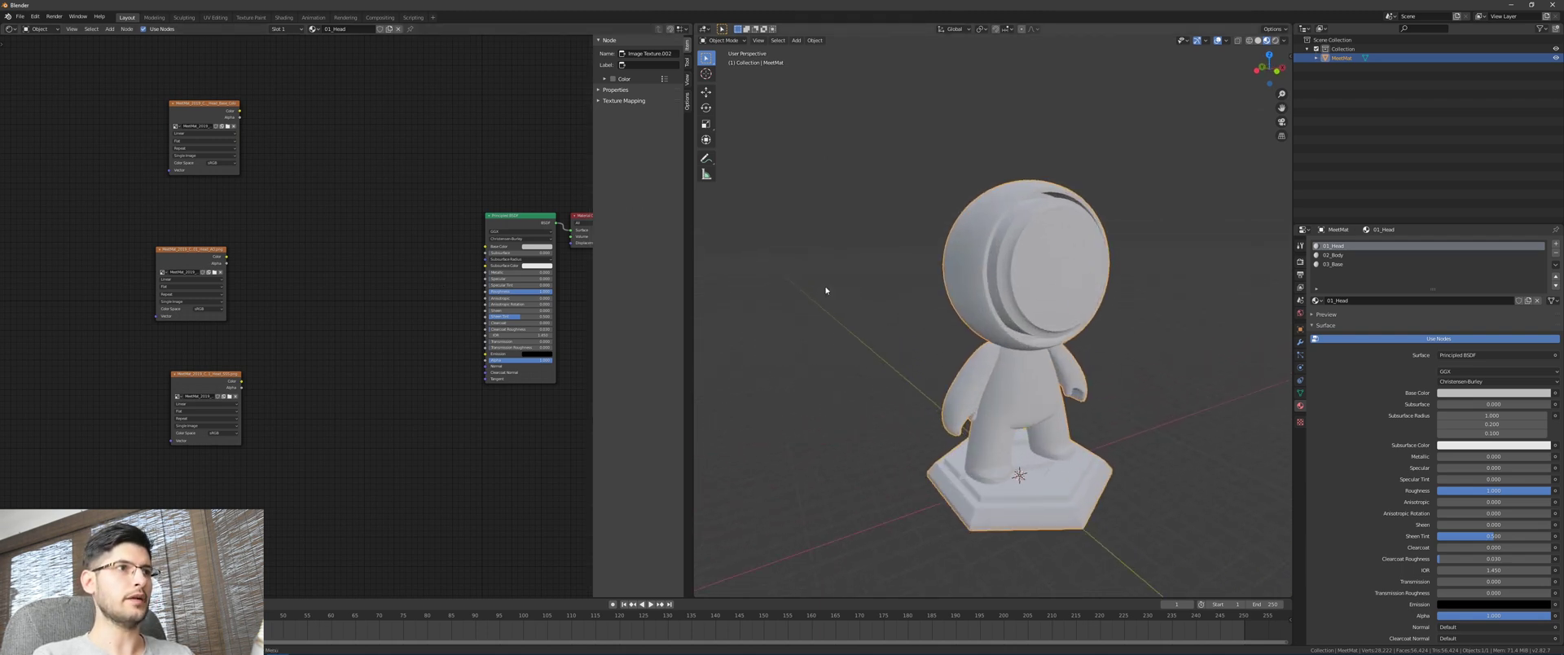
Add a MixRGB node, duplicate it, and arrange the two between the image textures and the Principled BSDF.
{"action": "key", "text": "shift+a"}
{"action": "left_click", "coordinate": [348, 250]}
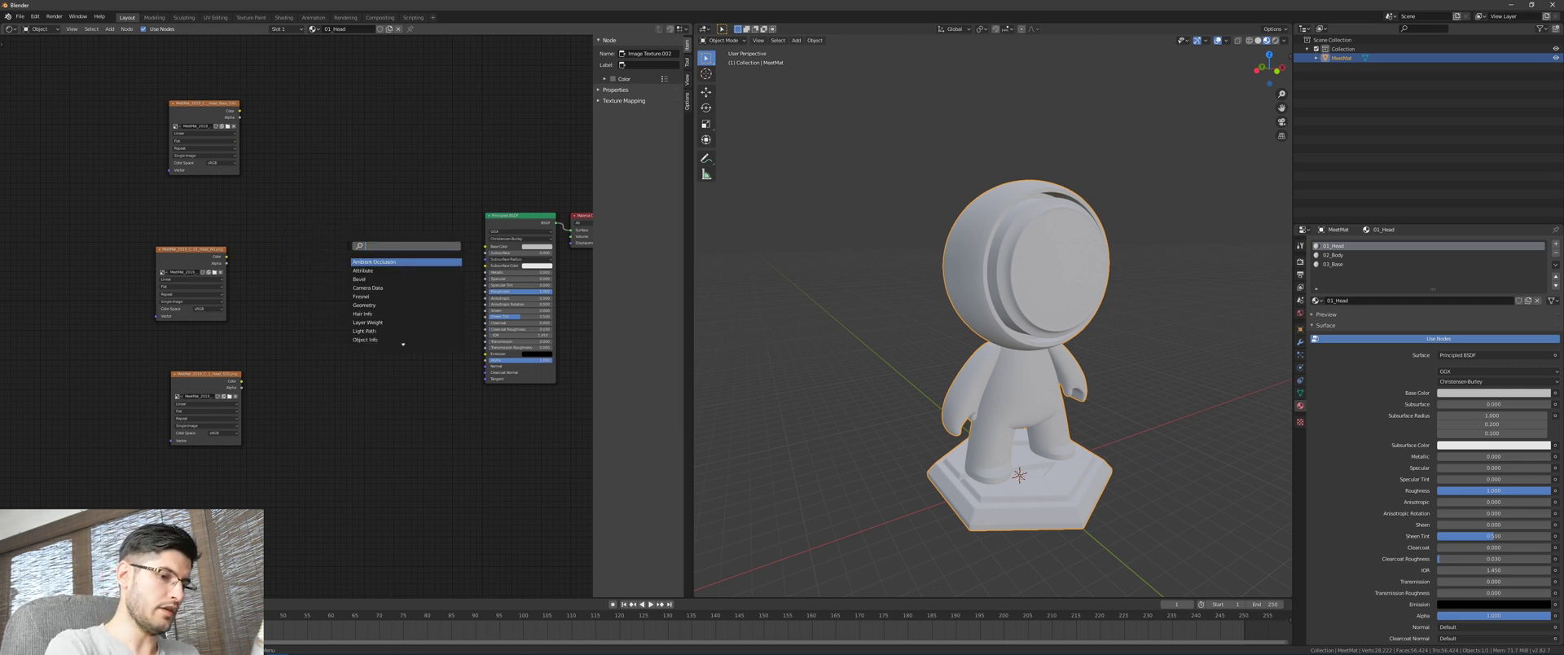
{"action": "type", "text": "mix"}
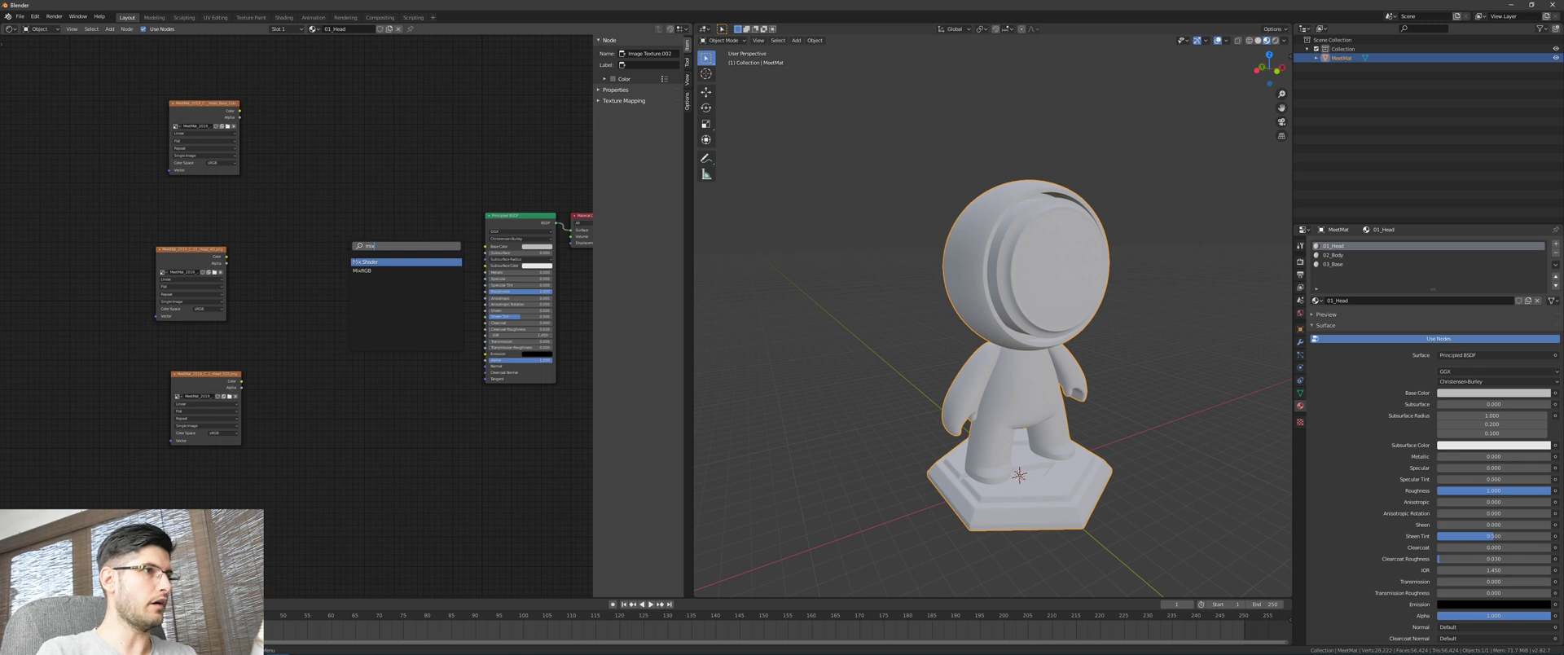
{"action": "left_click", "coordinate": [361, 271]}
{"action": "left_click", "coordinate": [350, 190]}
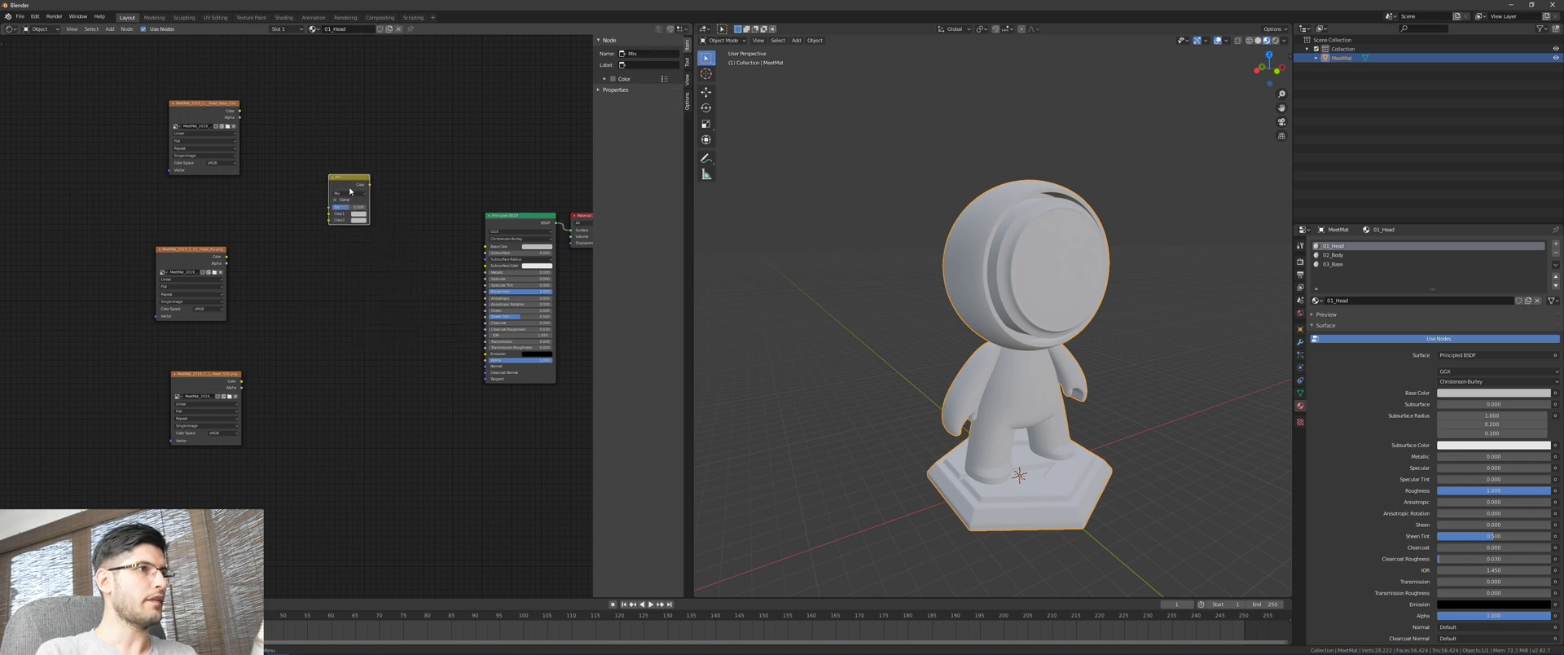
{"action": "key", "text": "shift+d"}
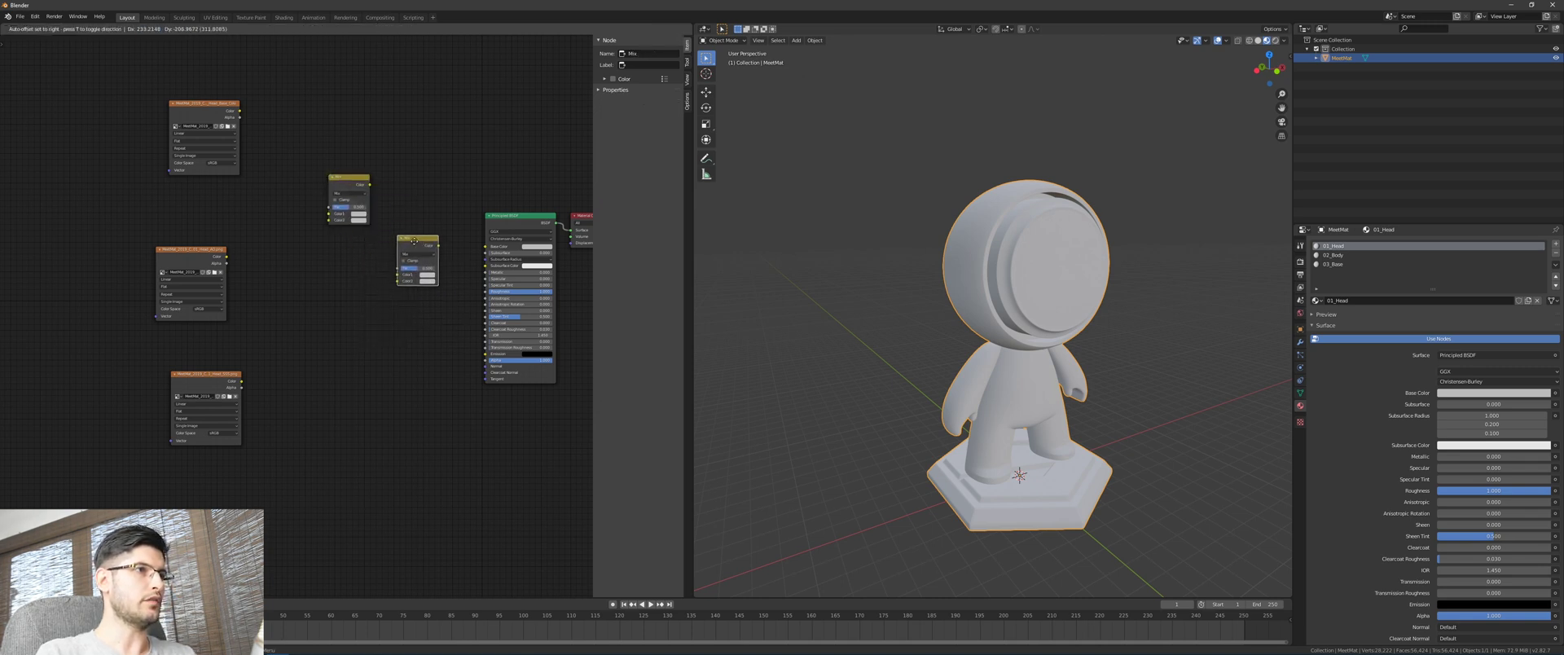
{"action": "left_click", "coordinate": [413, 217]}
{"action": "left_click_drag", "start_coordinate": [356, 187], "coordinate": [341, 145]}
{"action": "left_click_drag", "start_coordinate": [405, 221], "coordinate": [411, 214]}
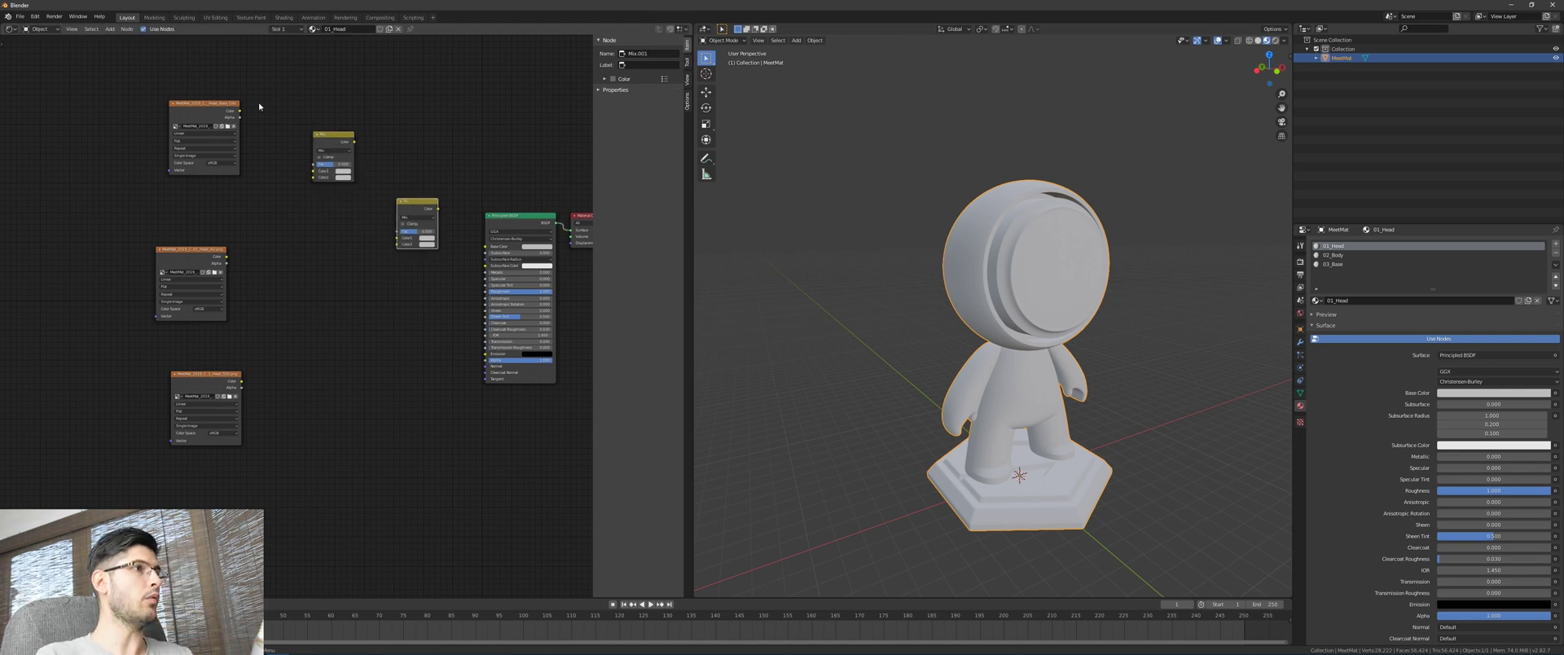
Chain the base color texture through the Color1 inputs of both MixRGB nodes and set both to Multiply.
{"action": "left_click_drag", "start_coordinate": [240, 111], "coordinate": [397, 238]}
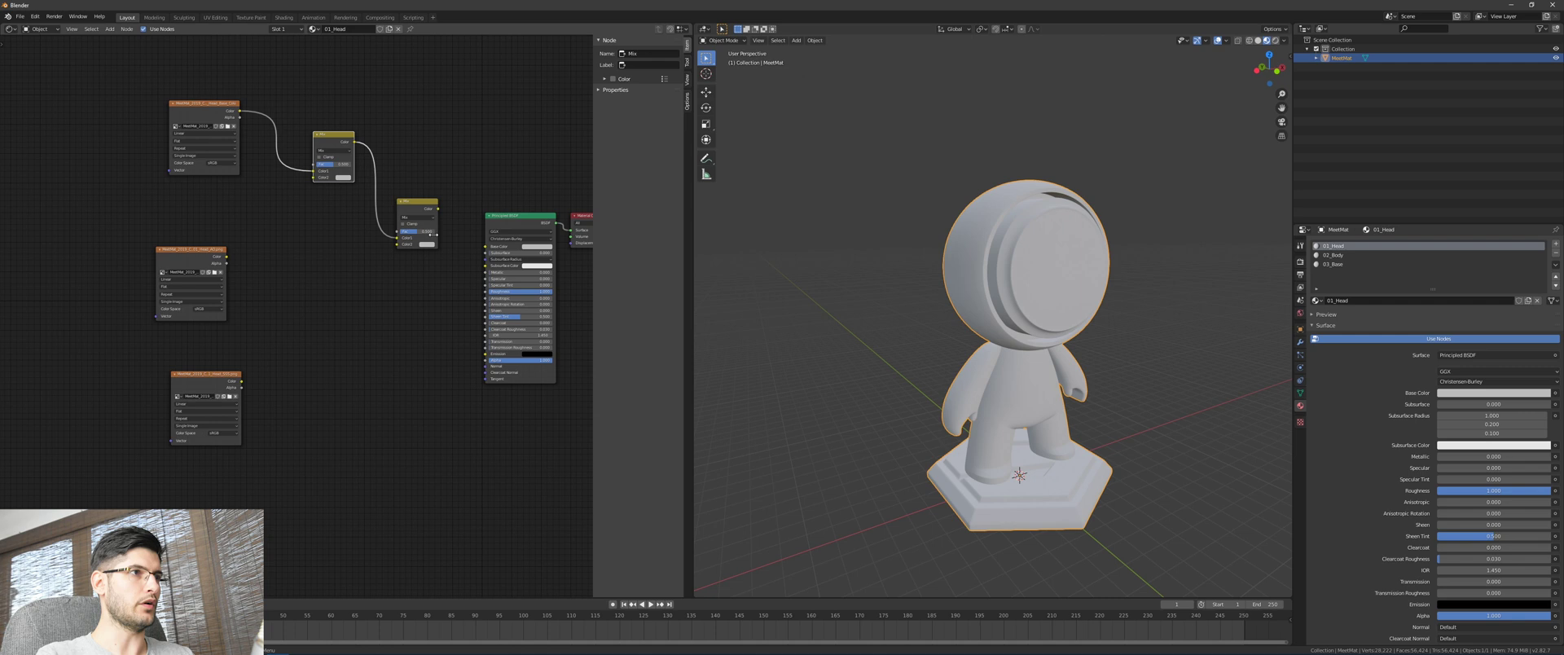
{"action": "left_click_drag", "start_coordinate": [335, 154], "coordinate": [330, 152]}
{"action": "left_click", "coordinate": [328, 148]}
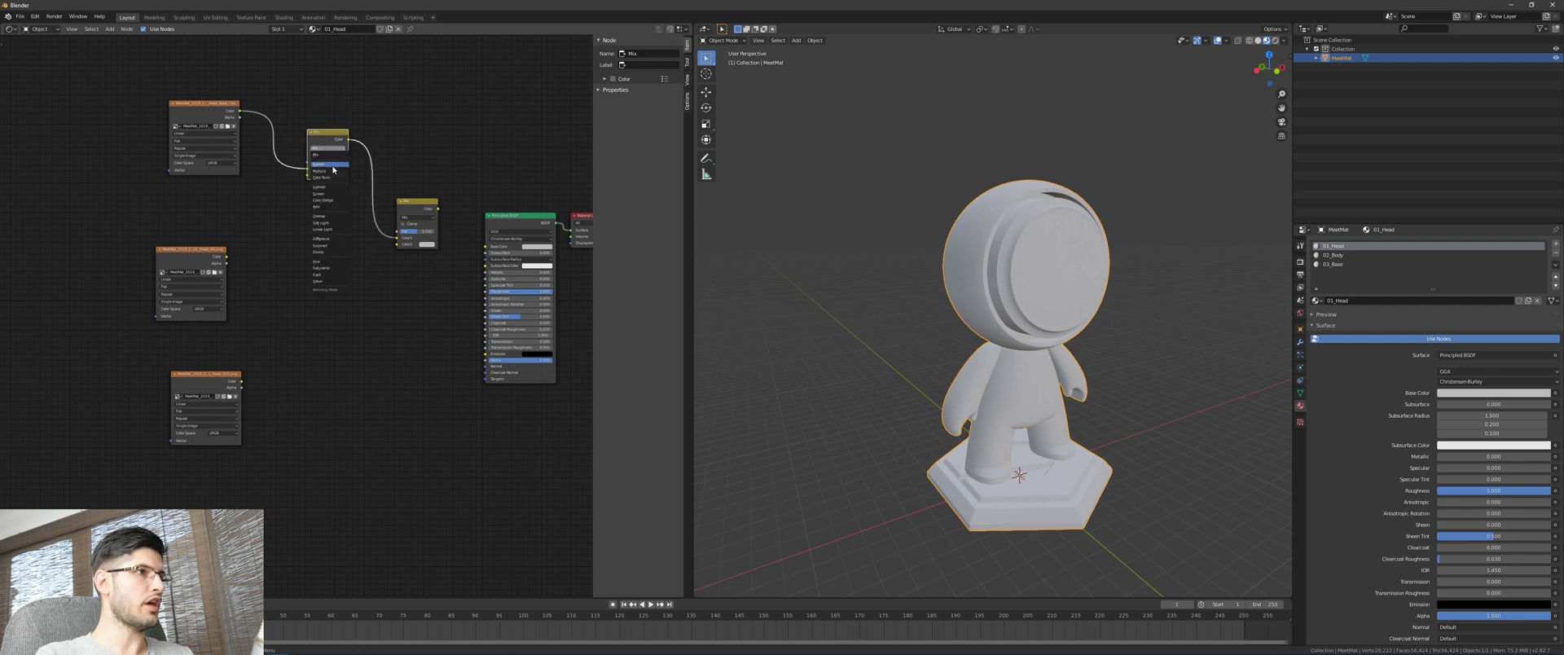
{"action": "left_click", "coordinate": [326, 172]}
{"action": "left_click", "coordinate": [417, 217]}
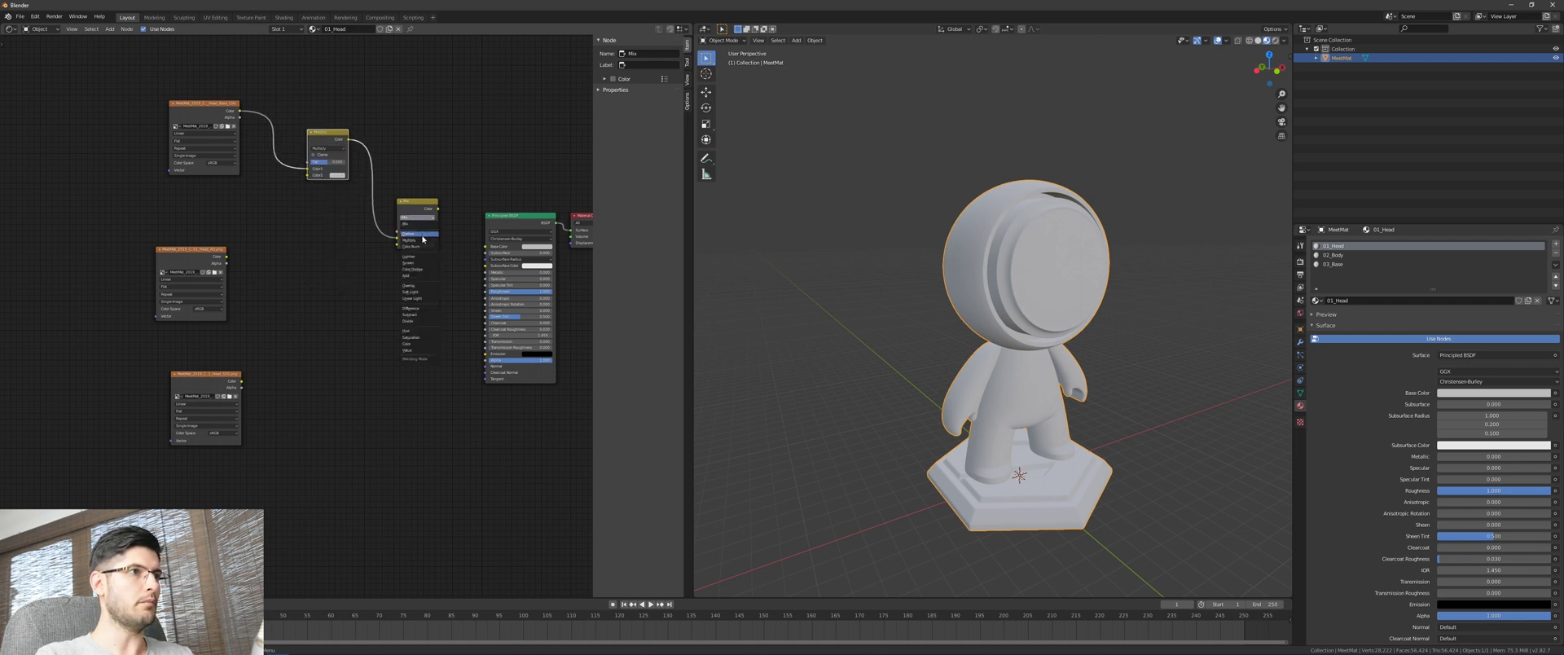
{"action": "left_click", "coordinate": [423, 239]}
Move the AO texture node aside and add a ColorRamp node next to it.
{"action": "left_click_drag", "start_coordinate": [188, 258], "coordinate": [137, 236]}
{"action": "key", "text": "shift+a"}
{"action": "left_click", "coordinate": [251, 271]}
{"action": "type", "text": "c"}
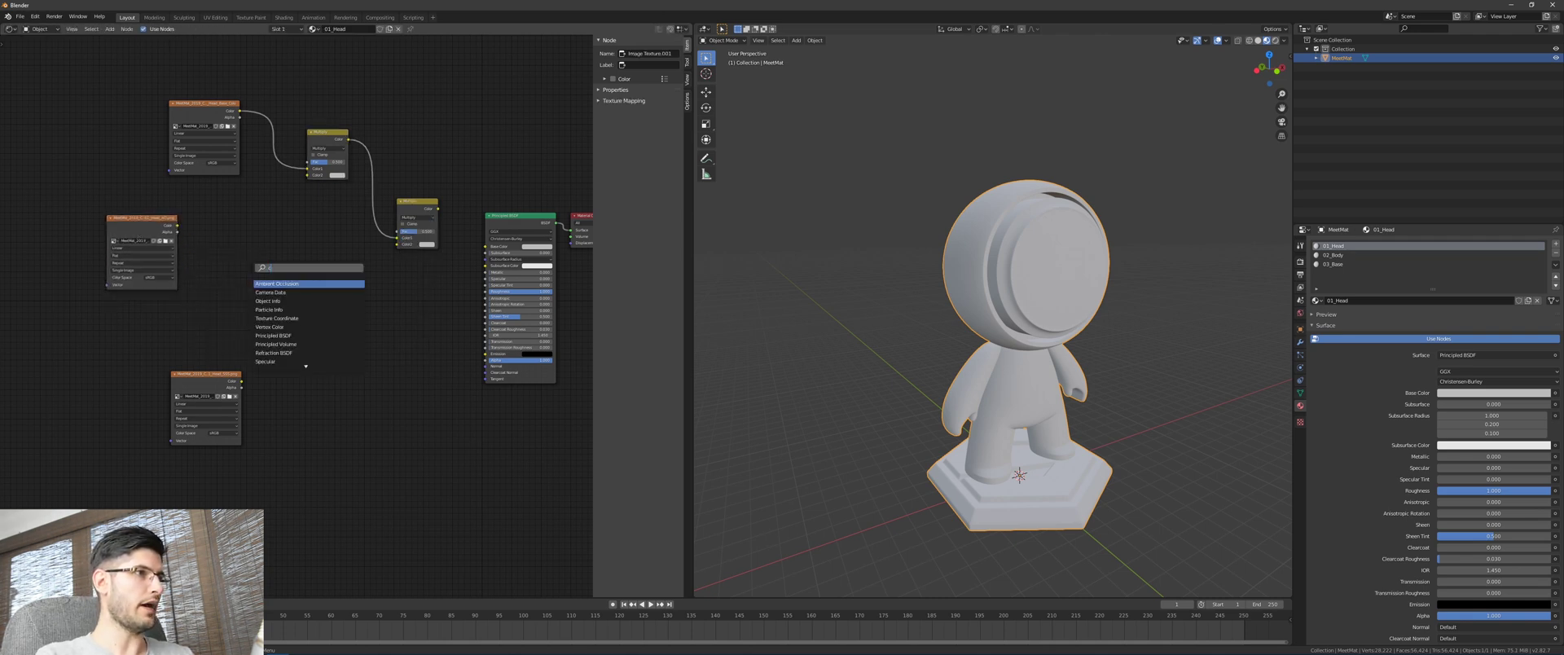
{"action": "type", "text": "olo"}
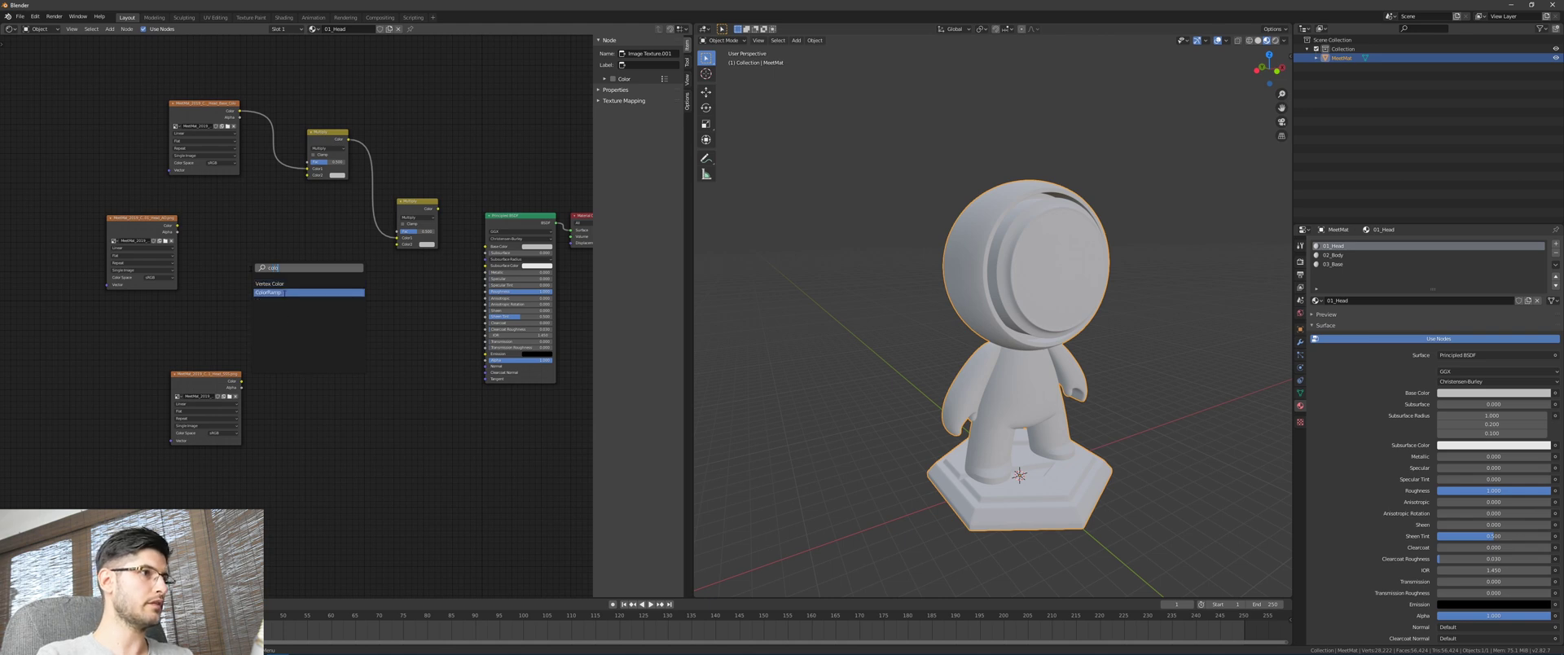
{"action": "left_click", "coordinate": [268, 291]}
{"action": "left_click", "coordinate": [254, 249]}
Route the AO texture's color through the ColorRamp into Color2 of the first Multiply mix node.
{"action": "left_click_drag", "start_coordinate": [176, 226], "coordinate": [218, 279]}
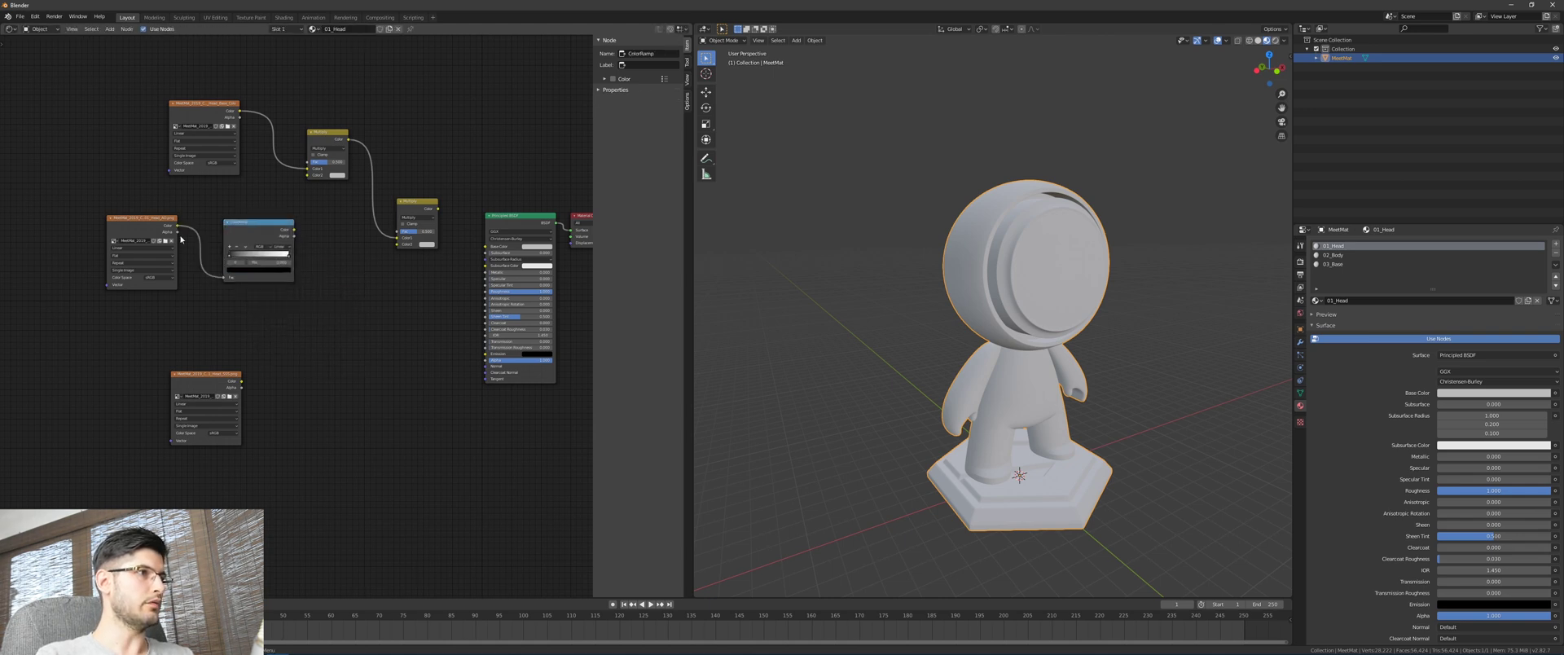
{"action": "left_click_drag", "start_coordinate": [236, 223], "coordinate": [204, 237]}
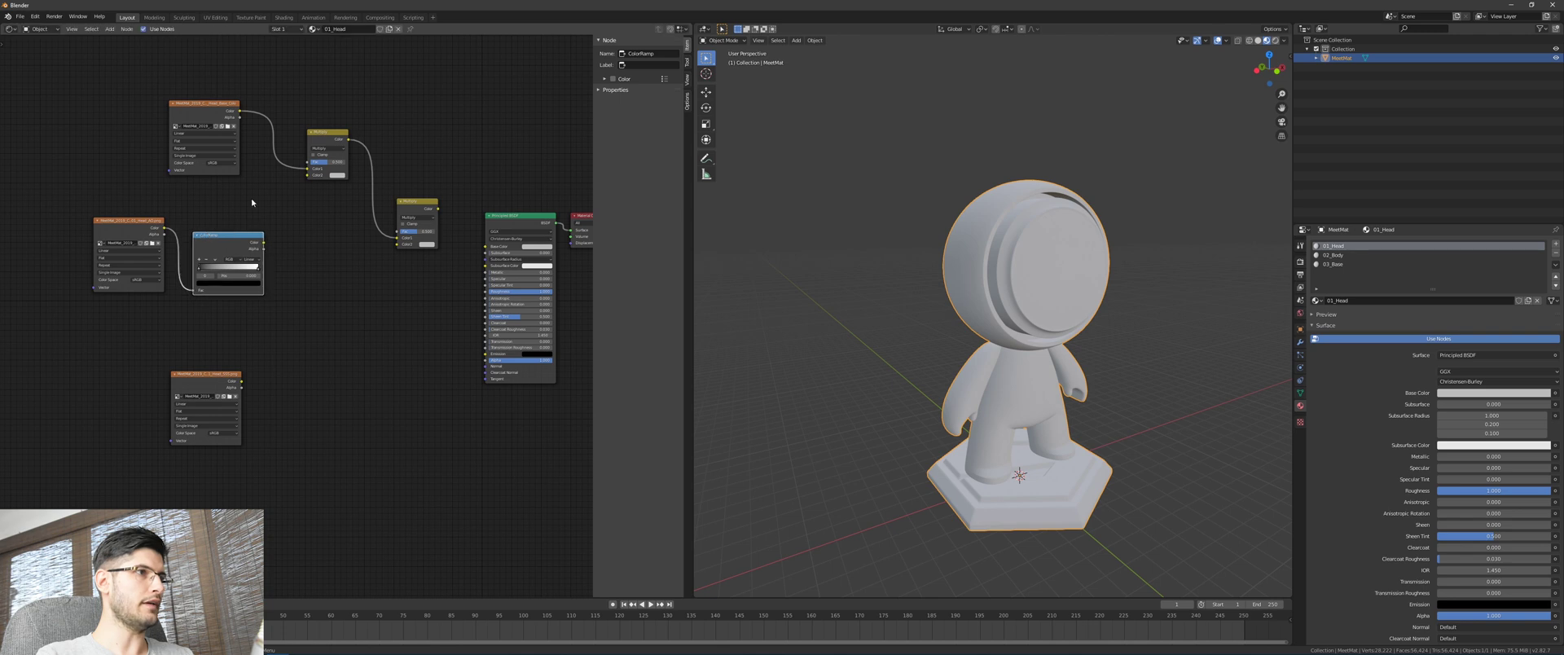
{"action": "left_click", "coordinate": [264, 244]}
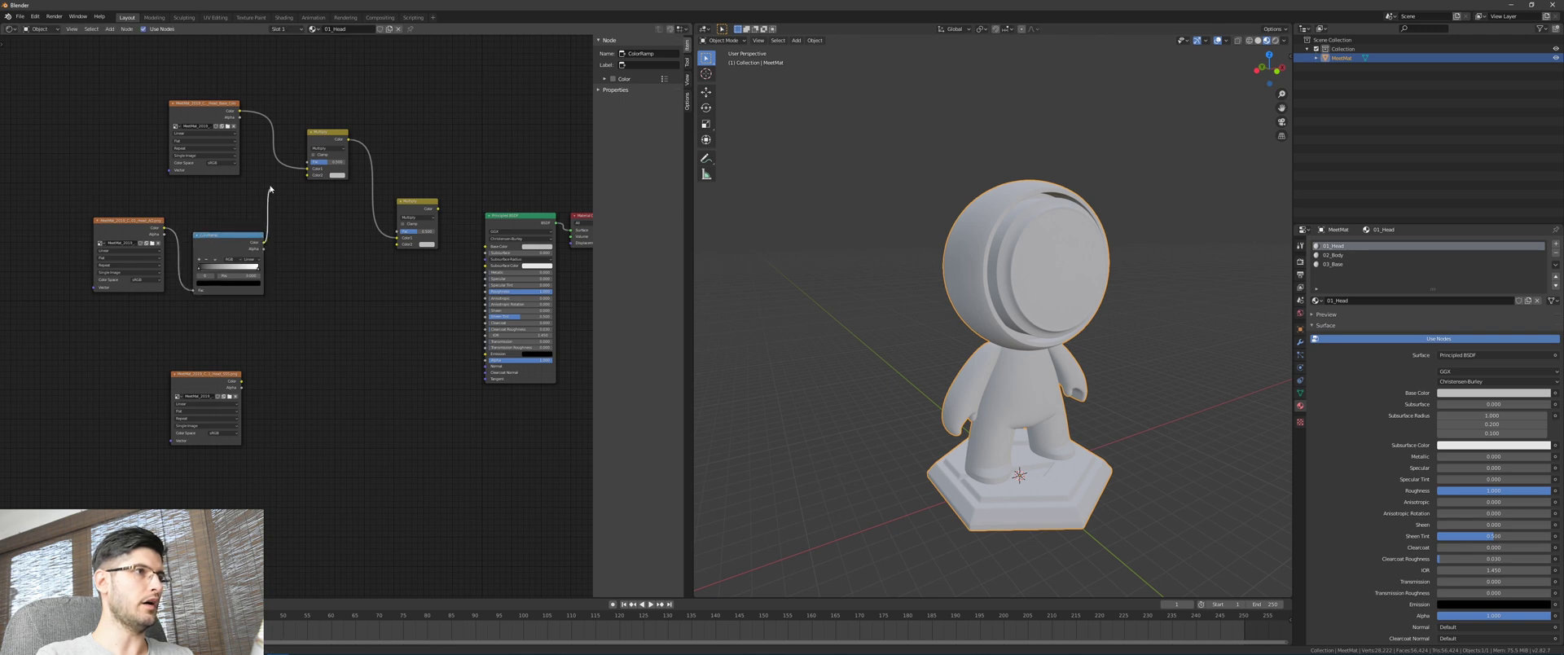
{"action": "left_click_drag", "start_coordinate": [271, 189], "coordinate": [304, 178]}
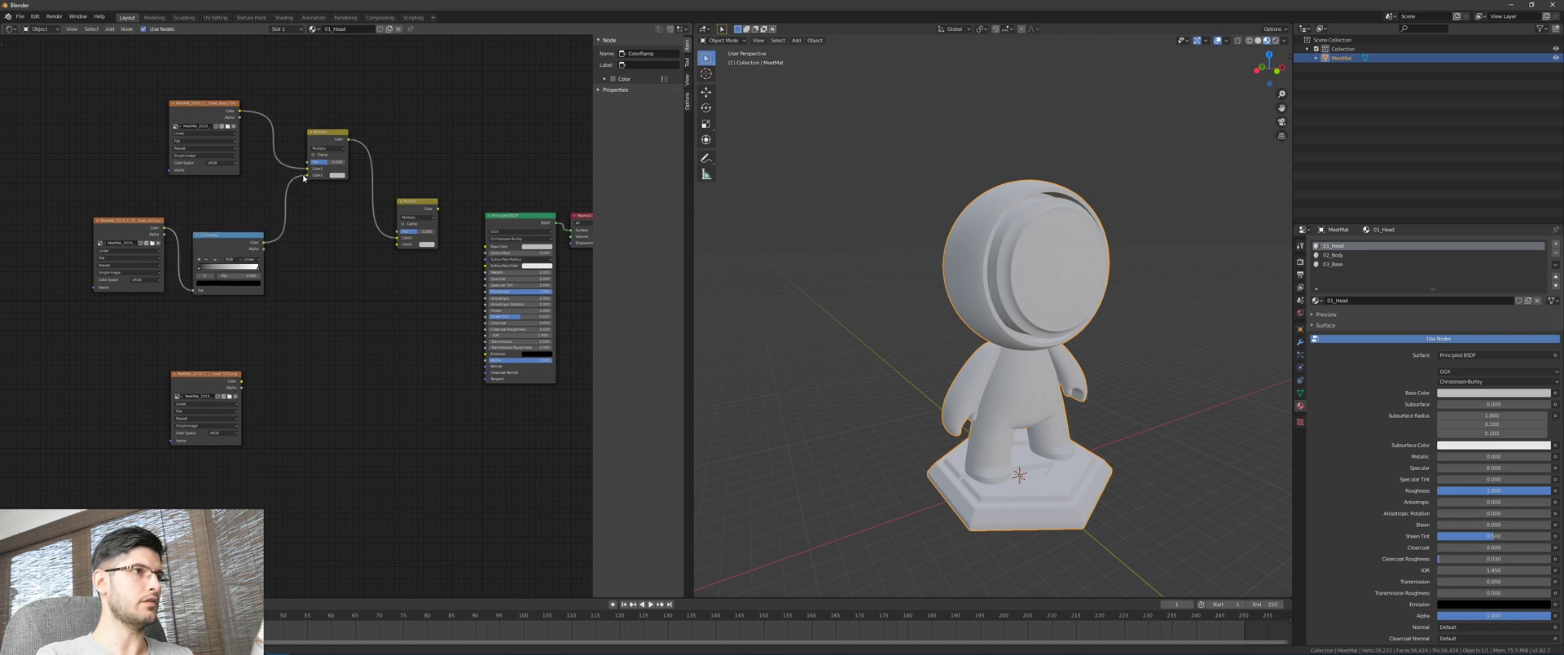
Add a Math node below the mix nodes and link the ColorRamp's Color output to its second Value input.
{"action": "key", "text": "shift+a"}
{"action": "left_click", "coordinate": [343, 284]}
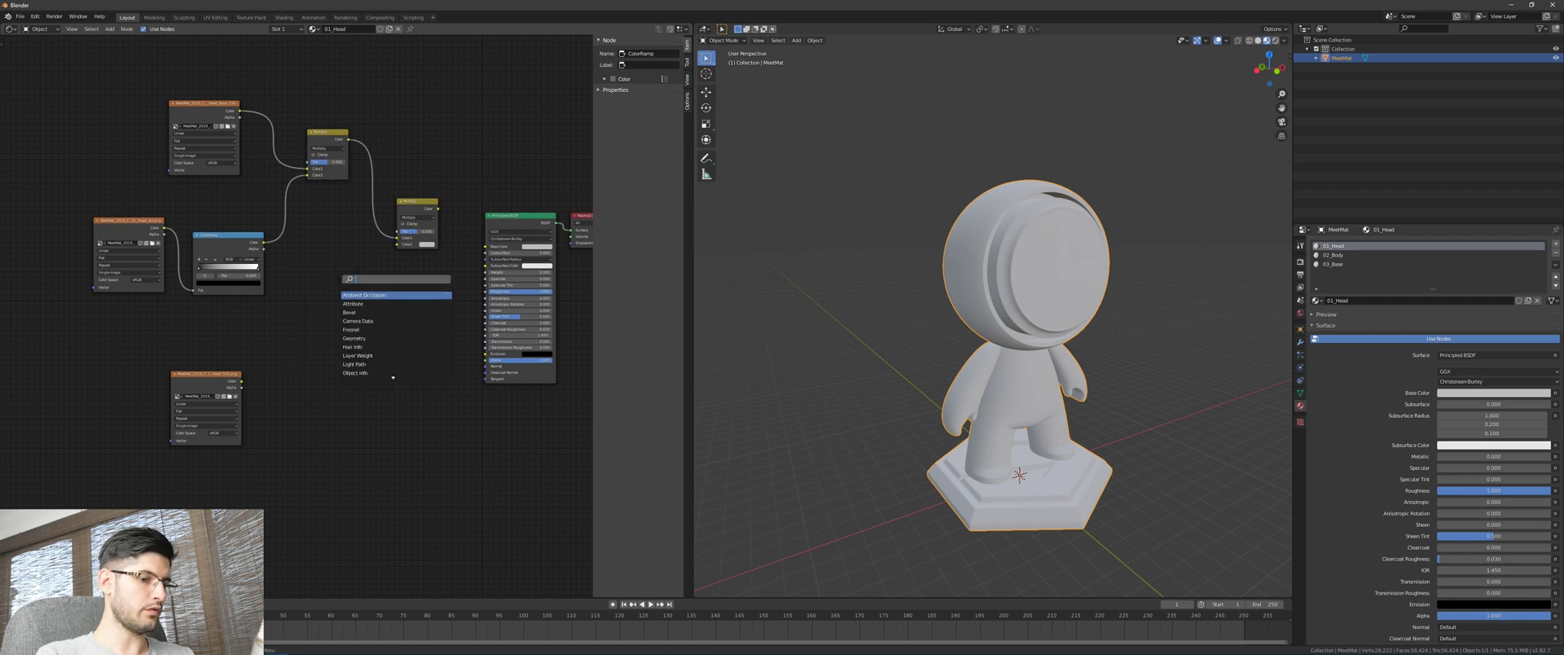
{"action": "type", "text": "math"}
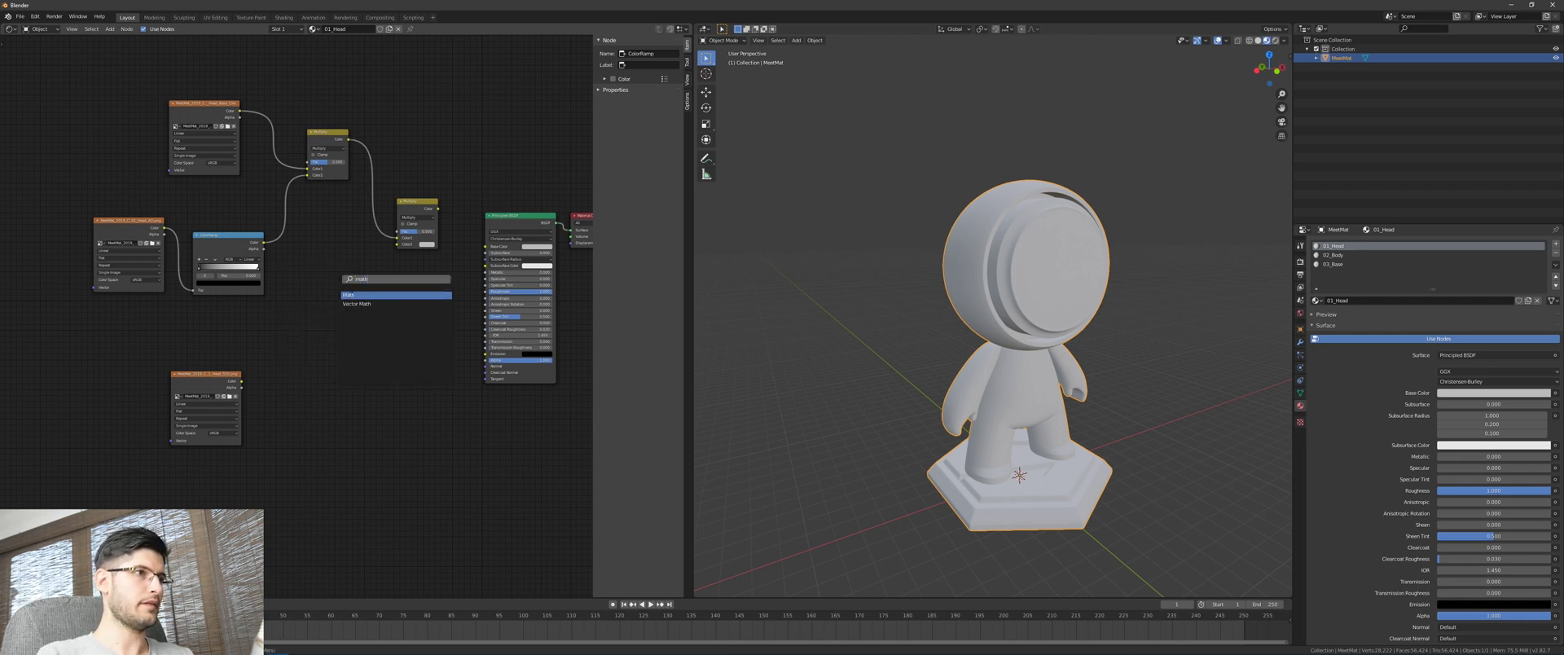
{"action": "key", "text": "Return"}
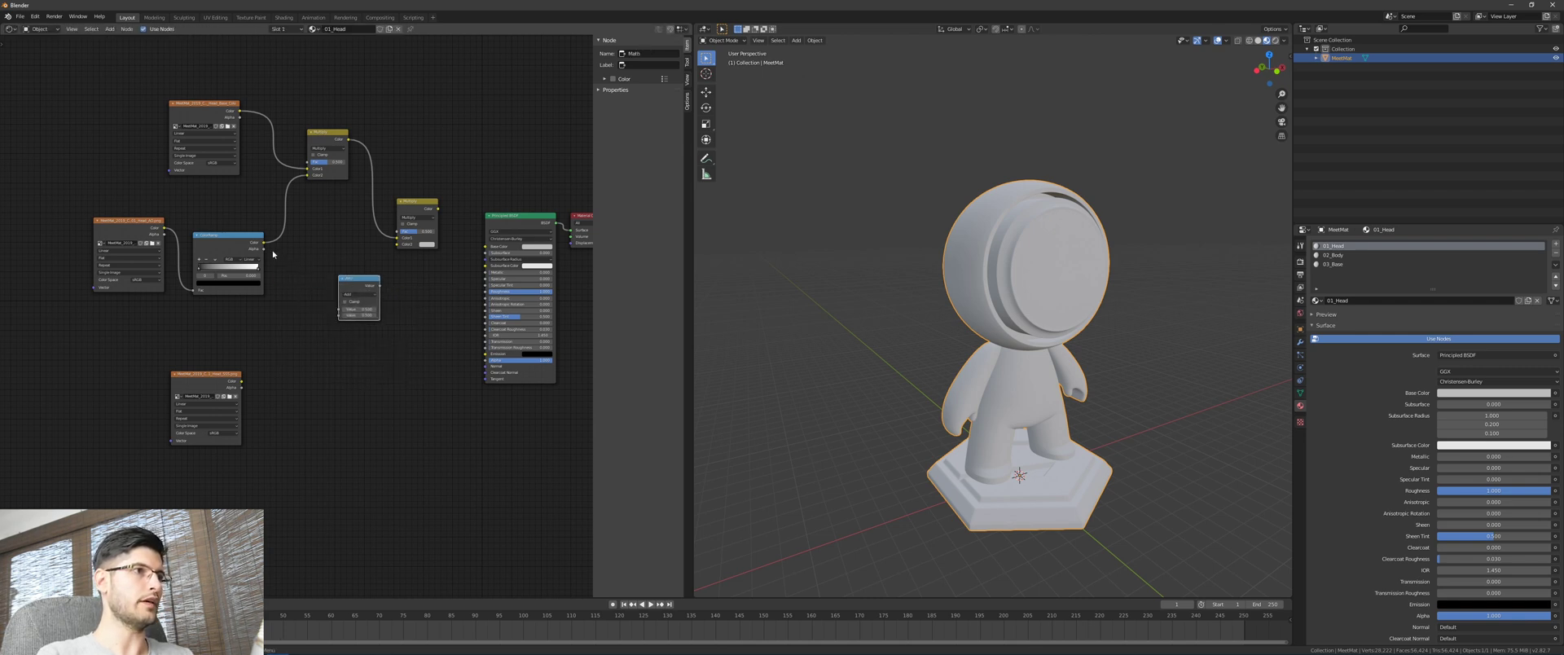
{"action": "left_click", "coordinate": [262, 248]}
{"action": "mouse_move", "coordinate": [304, 242]}
{"action": "left_mouse_down"}
{"action": "mouse_move", "coordinate": [359, 253]}
{"action": "mouse_move", "coordinate": [315, 244]}
{"action": "left_mouse_up"}
{"action": "left_click_drag", "start_coordinate": [300, 294], "coordinate": [342, 320]}
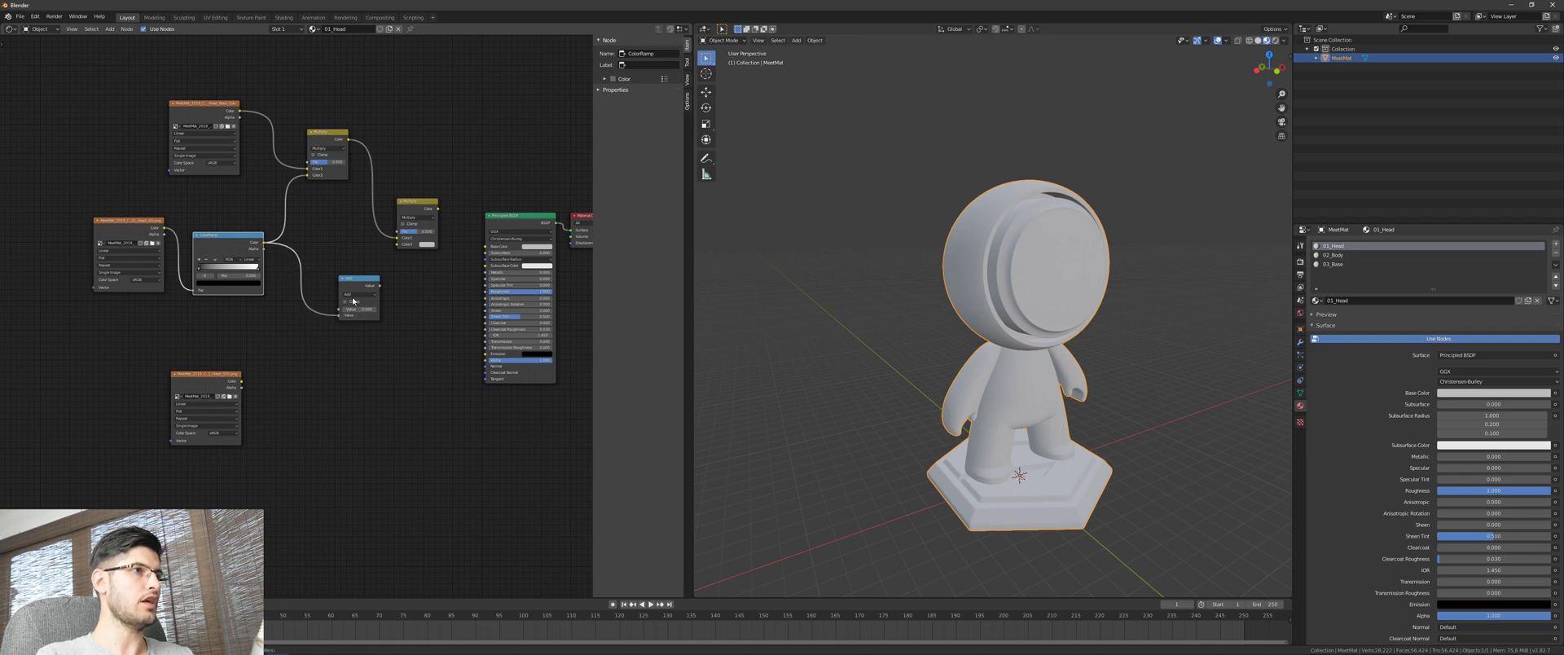
Set the Math node to Multiply and connect its Value output to the Principled BSDF's Specular input.
{"action": "left_click", "coordinate": [360, 295]}
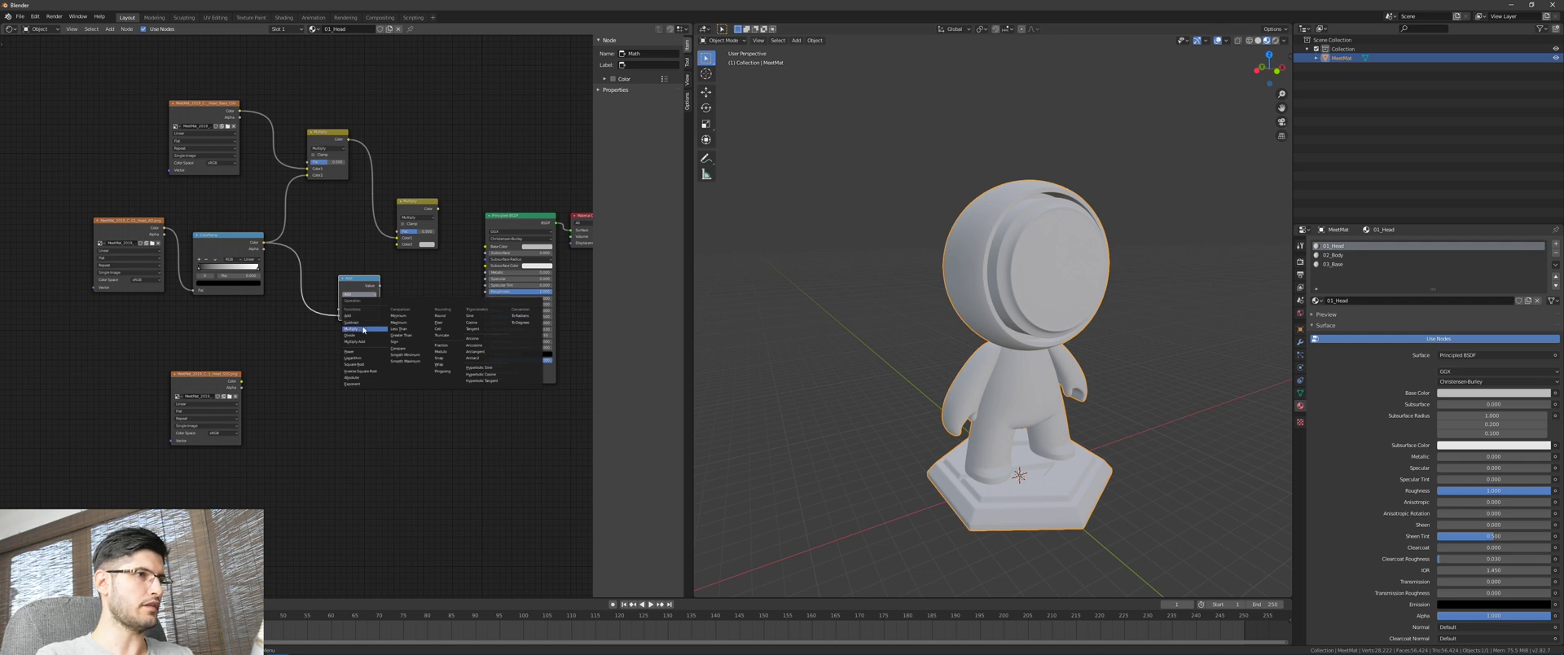
{"action": "left_click", "coordinate": [363, 329]}
{"action": "left_click_drag", "start_coordinate": [361, 280], "coordinate": [487, 278]}
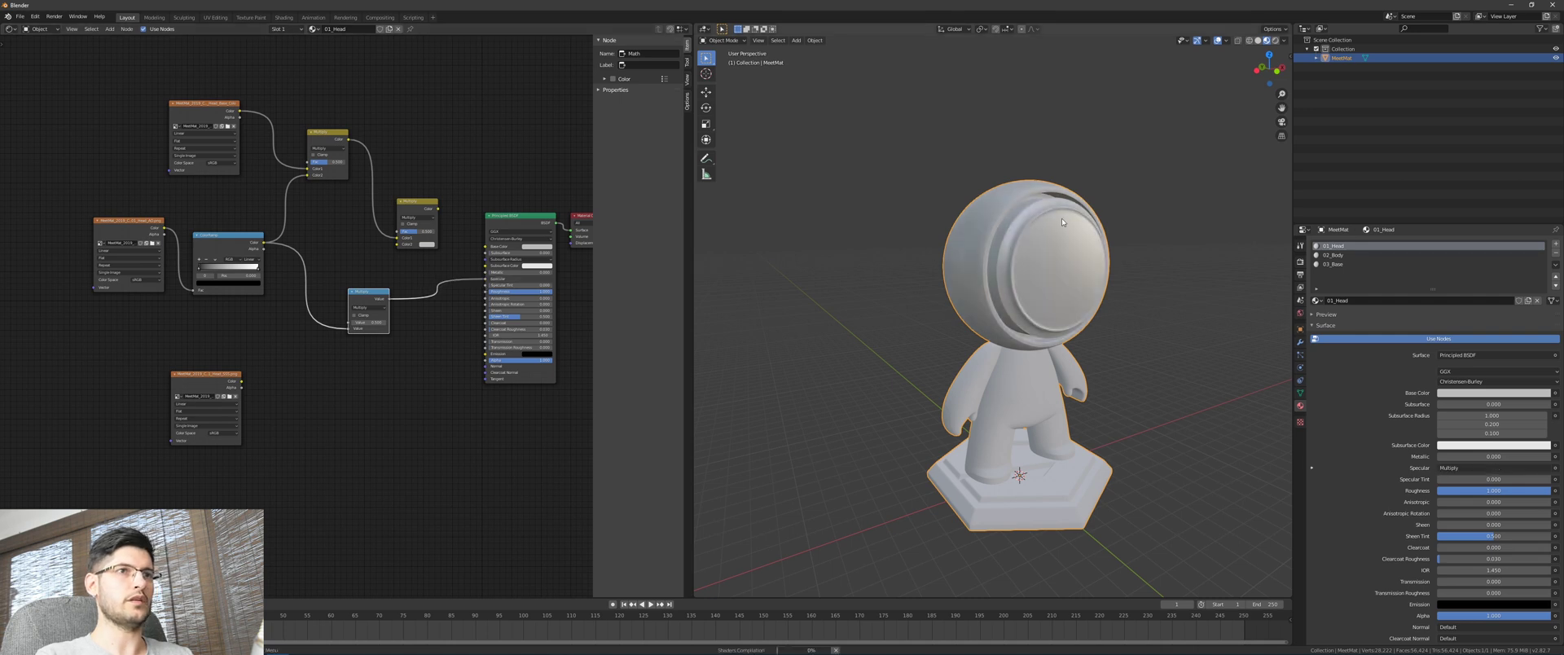
{"action": "scroll", "coordinate": [1062, 222], "scroll_direction": "up", "scroll_amount": 5}
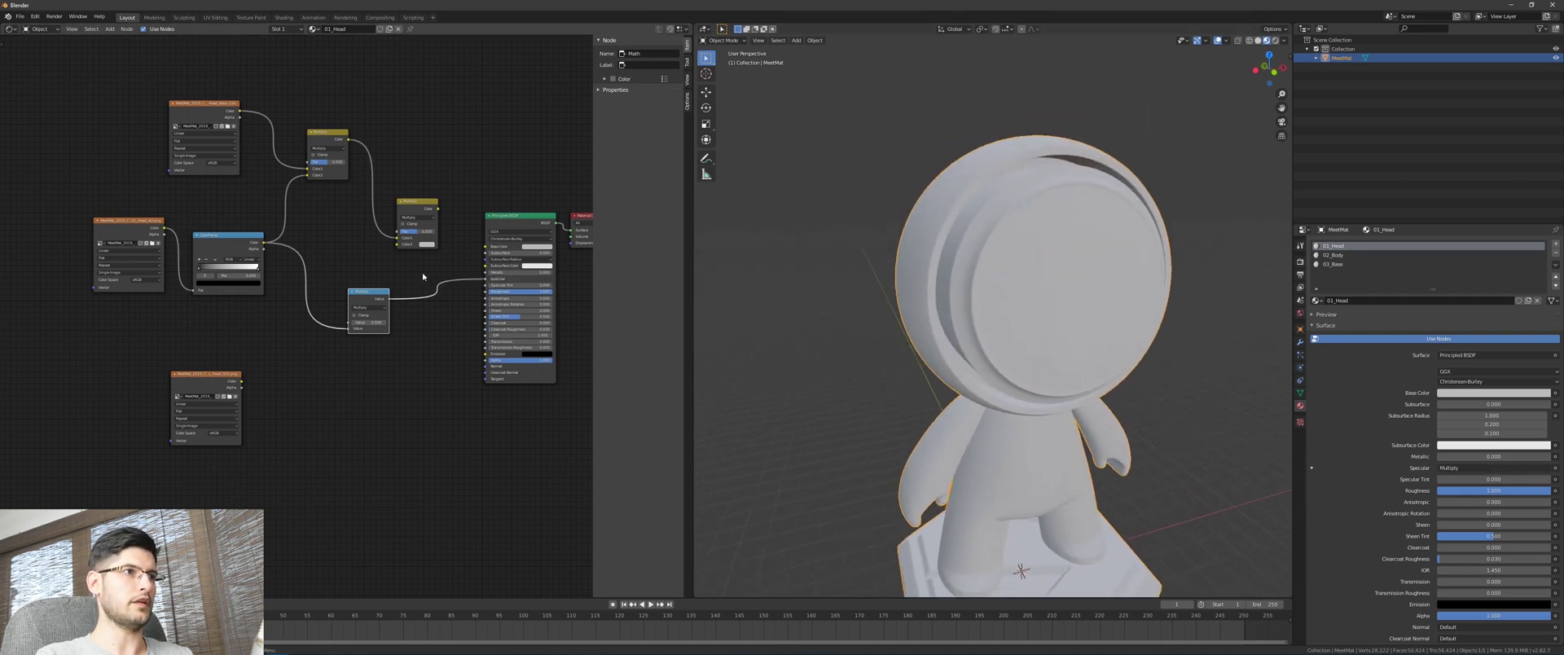
{"action": "middle_click_drag", "start_coordinate": [395, 281], "coordinate": [390, 305]}
Reposition the ColorRamp node and connect the second Multiply mix node's Color output to the Principled BSDF's Base Color.
{"action": "left_click_drag", "start_coordinate": [222, 262], "coordinate": [250, 271]}
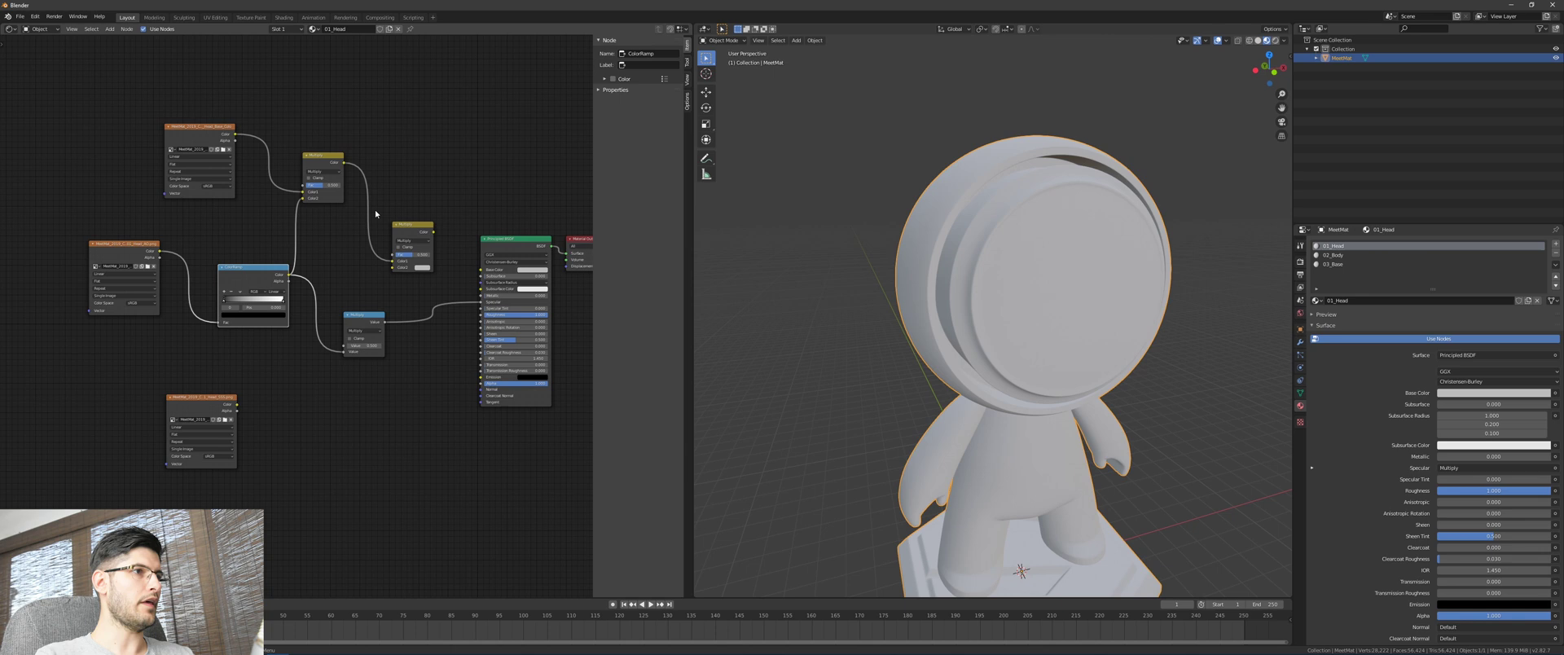
{"action": "left_click", "coordinate": [414, 226]}
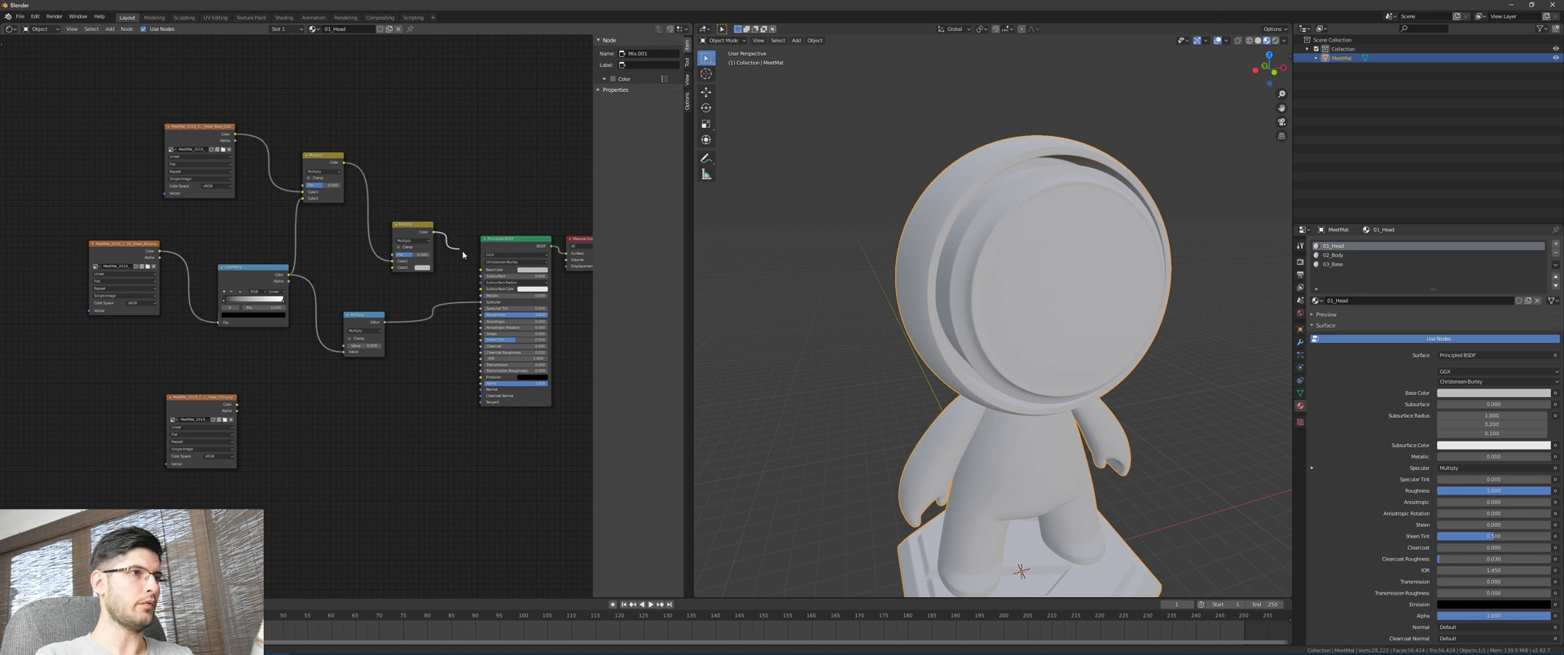
{"action": "left_click_drag", "start_coordinate": [434, 232], "coordinate": [481, 270]}
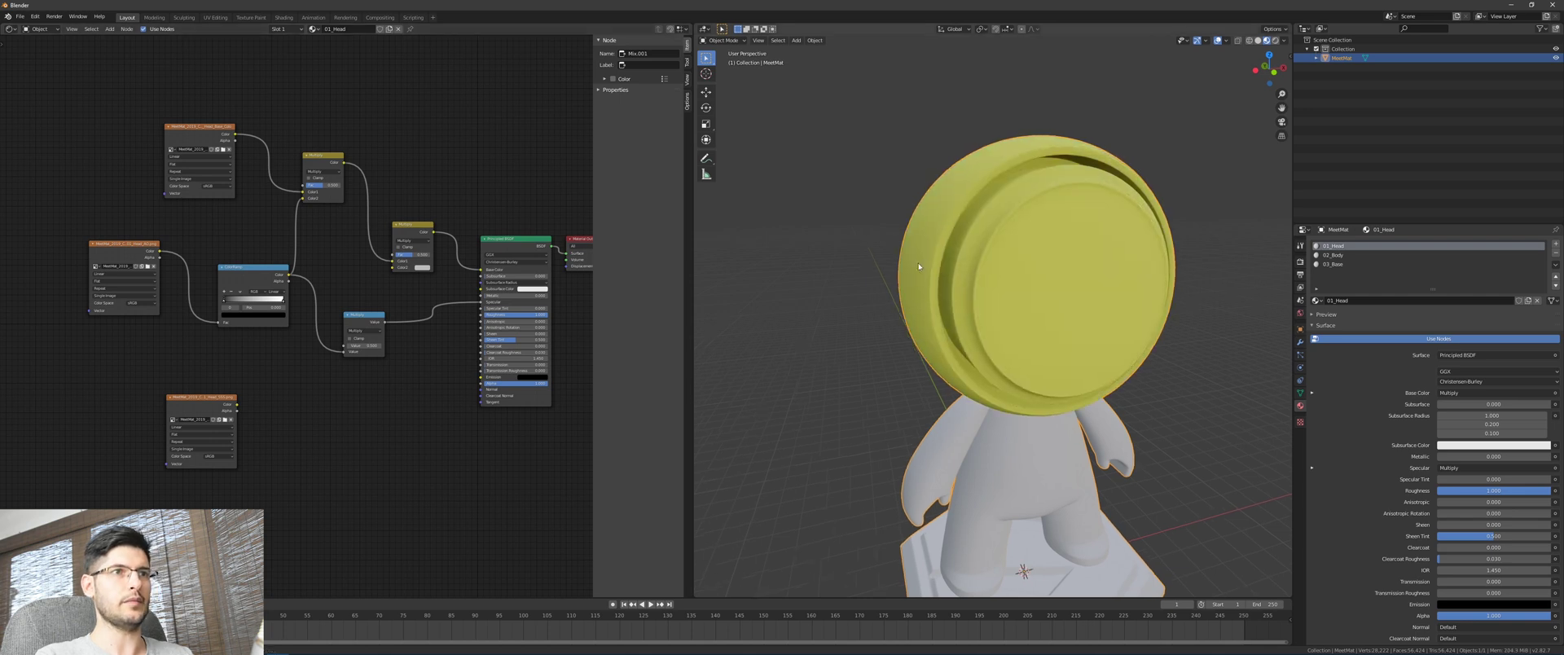
{"action": "middle_click_drag", "start_coordinate": [919, 266], "coordinate": [857, 277]}
{"action": "scroll", "coordinate": [875, 256], "scroll_direction": "up", "scroll_amount": 1}
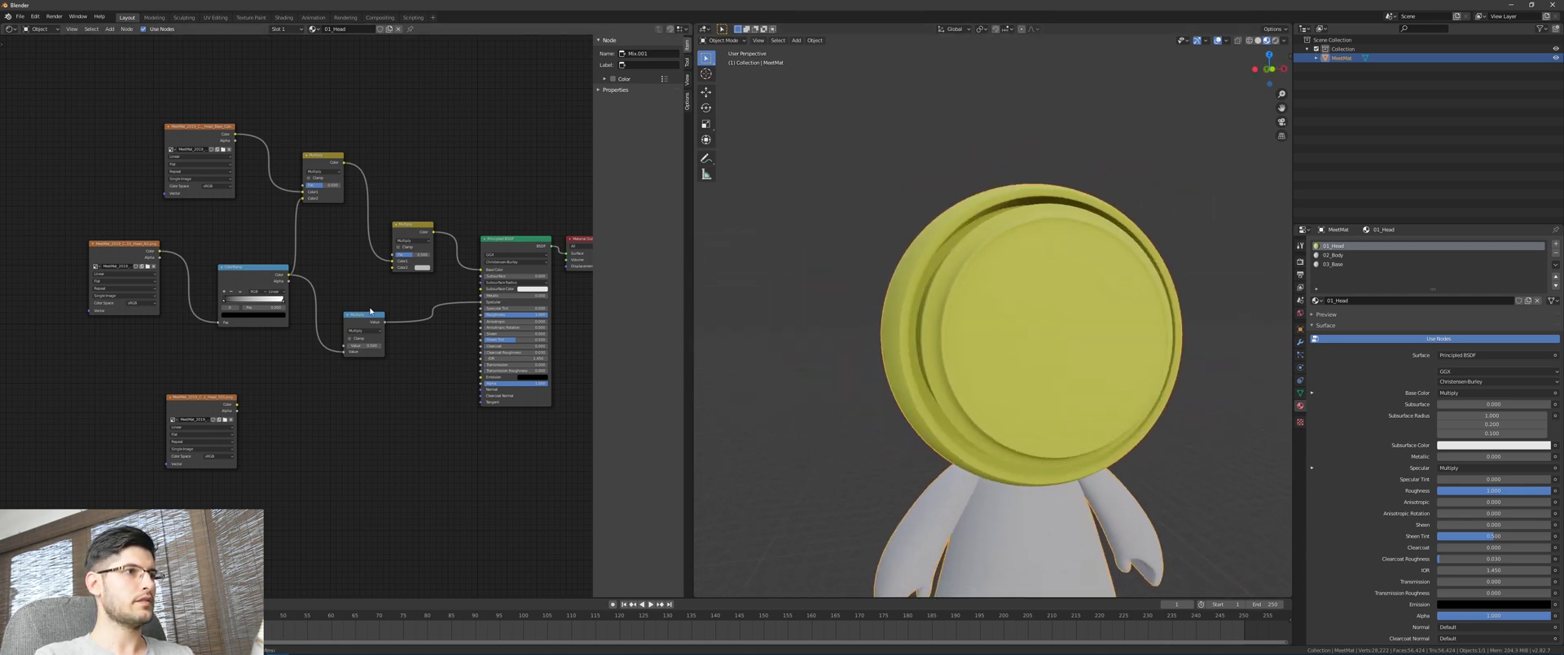
{"action": "middle_click_drag", "start_coordinate": [411, 287], "coordinate": [353, 287]}
{"action": "scroll", "coordinate": [314, 293], "scroll_direction": "up", "scroll_amount": 2}
{"action": "middle_click_drag", "start_coordinate": [246, 229], "coordinate": [271, 234]}
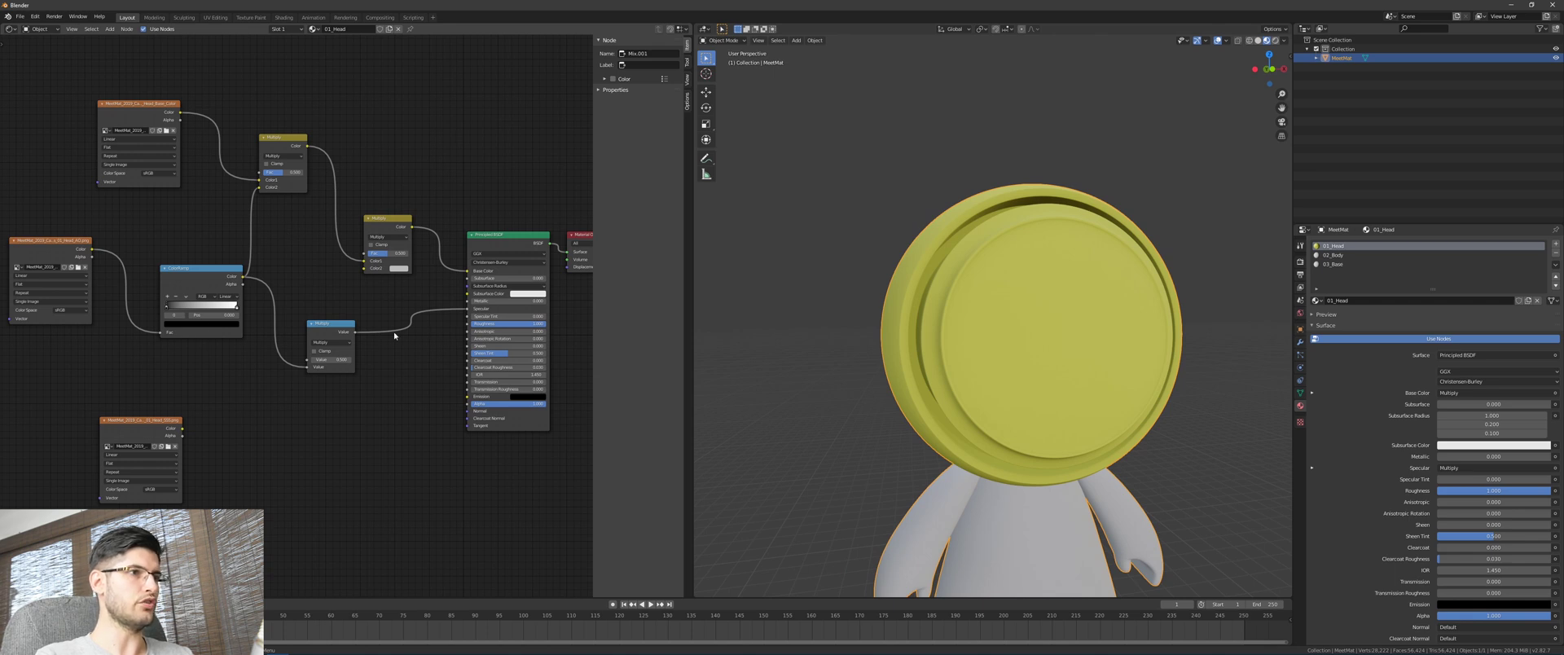
Move the ColorRamp node closer to the Multiply Math node and try a different Value on that Math node.
{"action": "left_click_drag", "start_coordinate": [208, 287], "coordinate": [248, 286]}
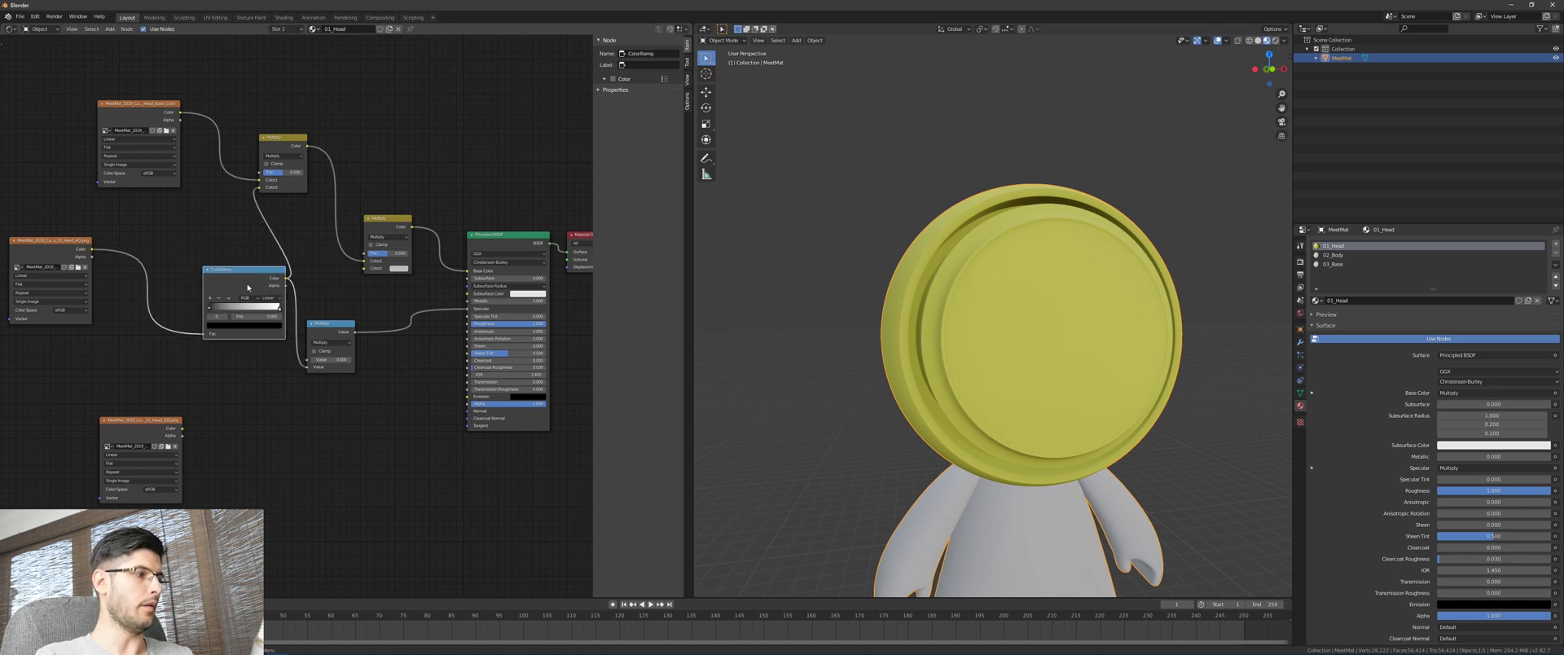
{"action": "middle_click_drag", "start_coordinate": [254, 297], "coordinate": [224, 291]}
{"action": "scroll", "coordinate": [225, 291], "scroll_direction": "up", "scroll_amount": 1}
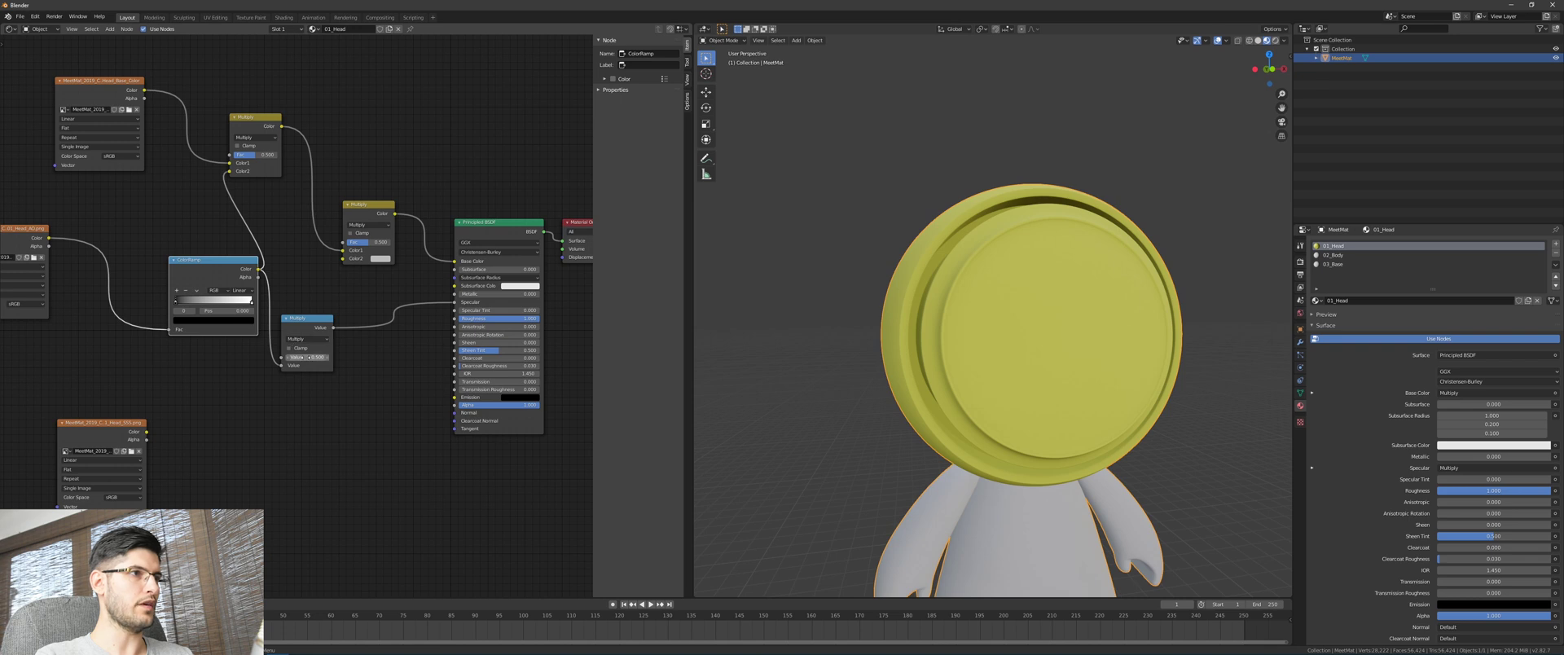
{"action": "mouse_move", "coordinate": [306, 357]}
{"action": "left_mouse_down"}
{"action": "mouse_move", "coordinate": [334, 357]}
{"action": "mouse_move", "coordinate": [296, 357]}
{"action": "mouse_move", "coordinate": [313, 357]}
{"action": "left_mouse_up"}
{"action": "key", "text": "ctrl+z"}
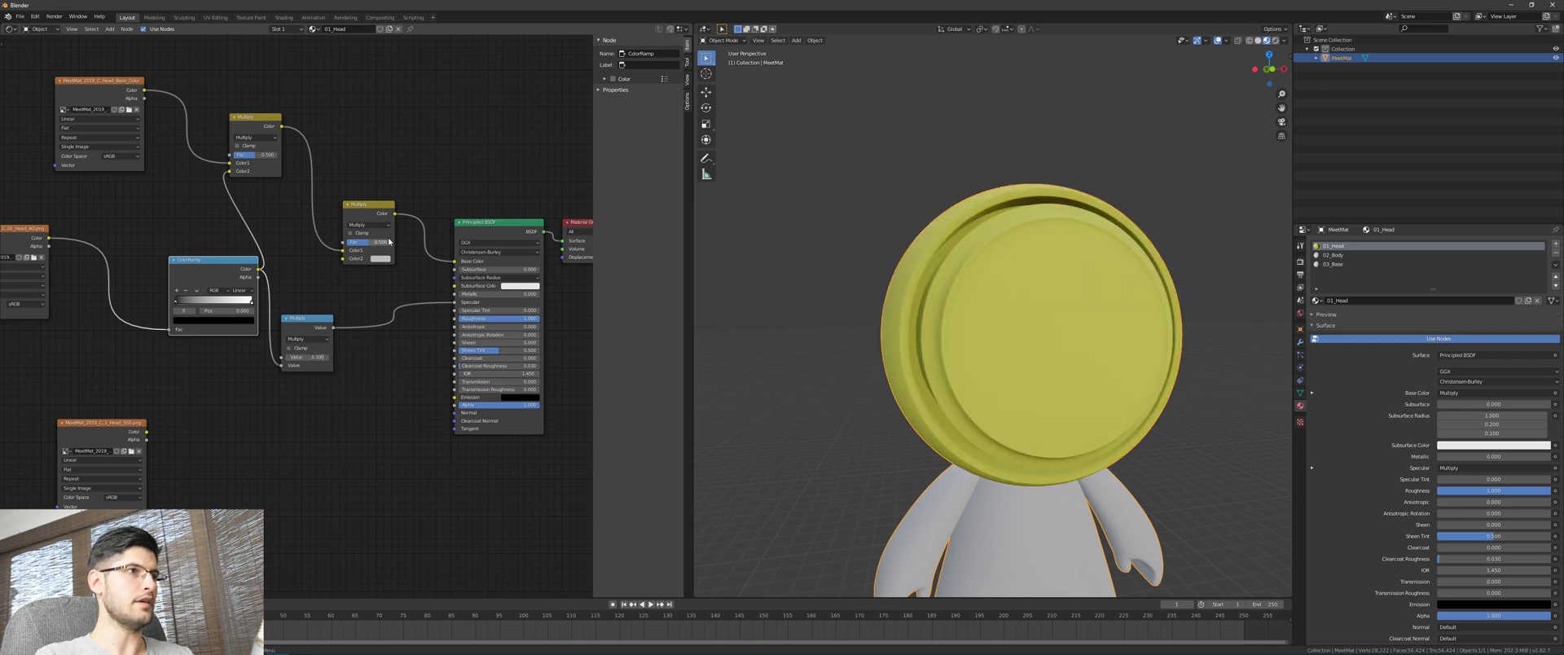
Tune the factors of both Multiply mix nodes and the Value of the Math node feeding Specular.
{"action": "left_click_drag", "start_coordinate": [369, 241], "coordinate": [367, 241]}
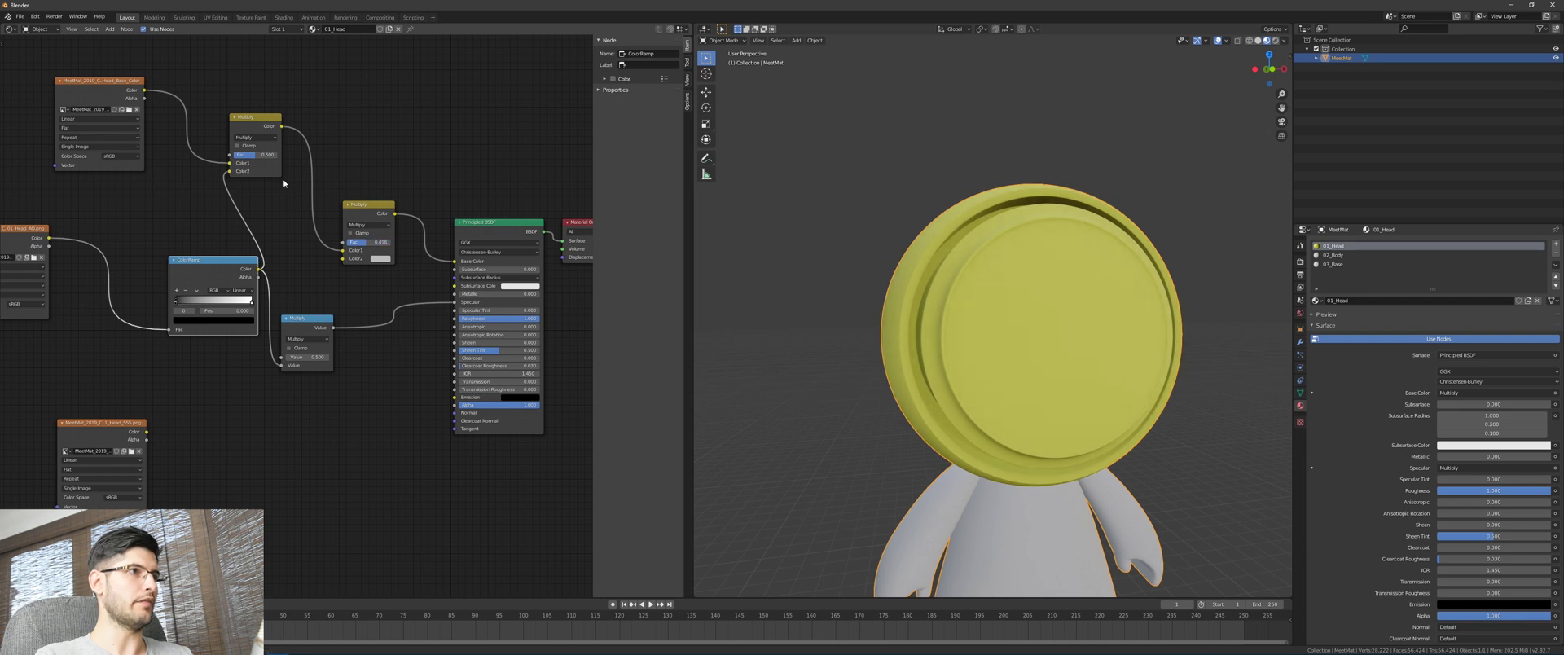
{"action": "left_click_drag", "start_coordinate": [249, 159], "coordinate": [266, 155]}
{"action": "middle_click_drag", "start_coordinate": [744, 234], "coordinate": [875, 222]}
{"action": "scroll", "coordinate": [932, 216], "scroll_direction": "up", "scroll_amount": 2}
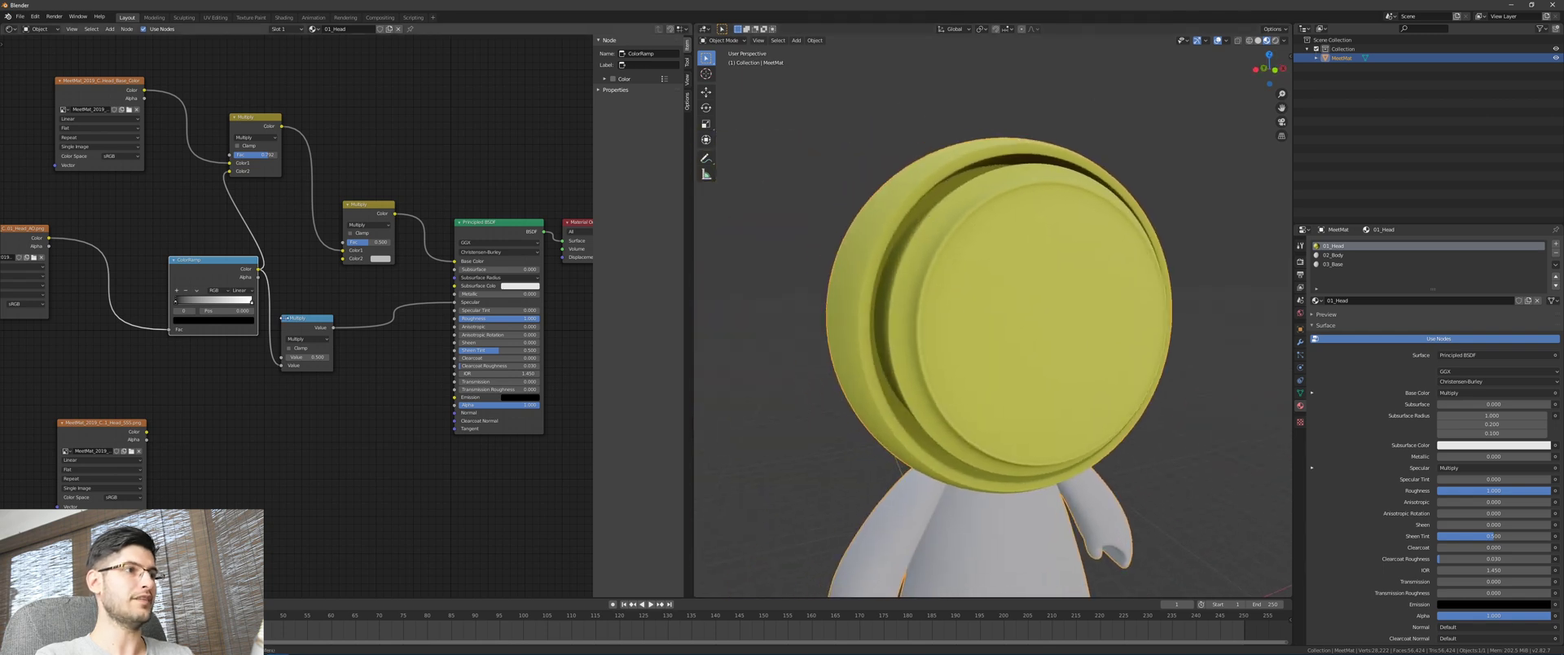
{"action": "mouse_move", "coordinate": [305, 357]}
{"action": "left_mouse_down"}
{"action": "mouse_move", "coordinate": [346, 357]}
{"action": "mouse_move", "coordinate": [285, 356]}
{"action": "left_mouse_up"}
{"action": "middle_click_drag", "start_coordinate": [965, 229], "coordinate": [1027, 236]}
{"action": "scroll", "coordinate": [977, 241], "scroll_direction": "down", "scroll_amount": 2}
{"action": "scroll", "coordinate": [331, 334], "scroll_direction": "down", "scroll_amount": 3}
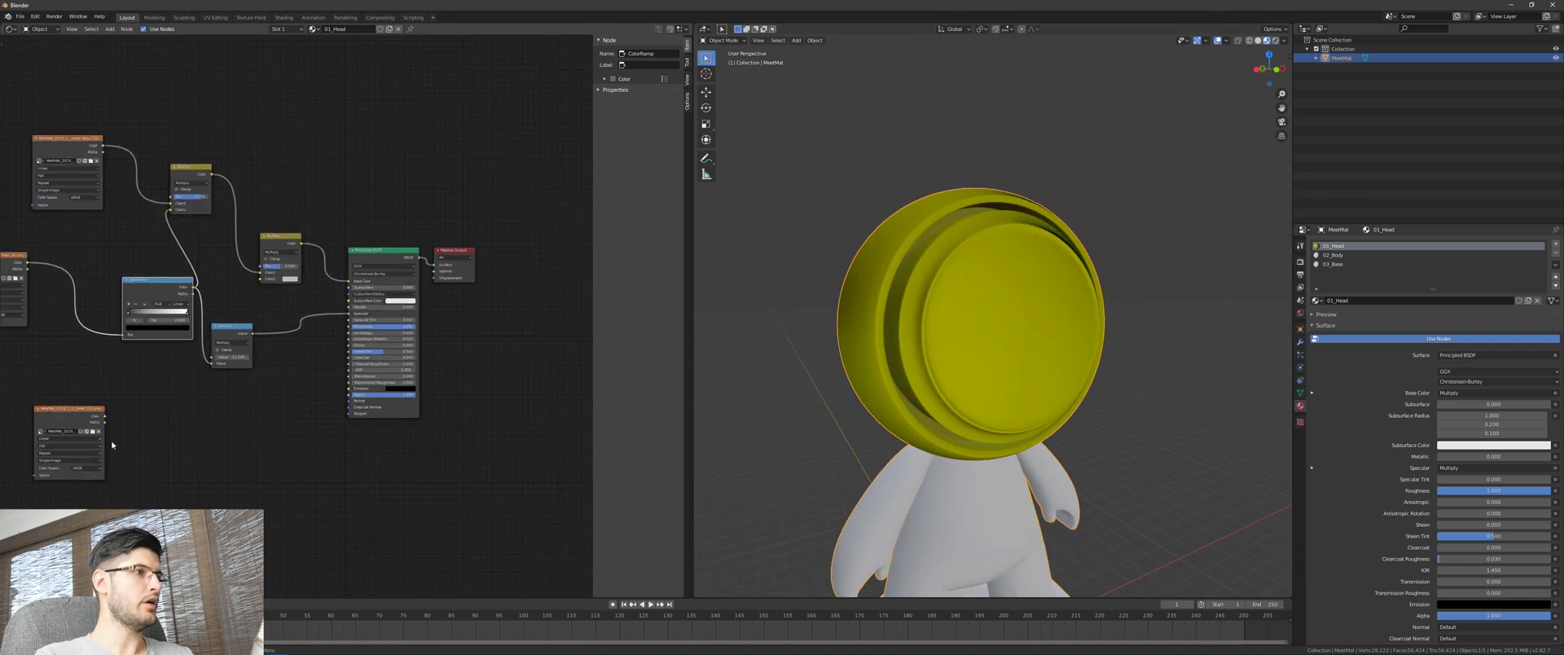
Position the unconnected subsurface scattering texture node below the AO texture node, leaving room beside it for more nodes.
{"action": "middle_click_drag", "start_coordinate": [111, 445], "coordinate": [227, 373]}
{"action": "scroll", "coordinate": [310, 352], "scroll_direction": "up", "scroll_amount": 5}
{"action": "left_click_drag", "start_coordinate": [166, 372], "coordinate": [133, 355]}
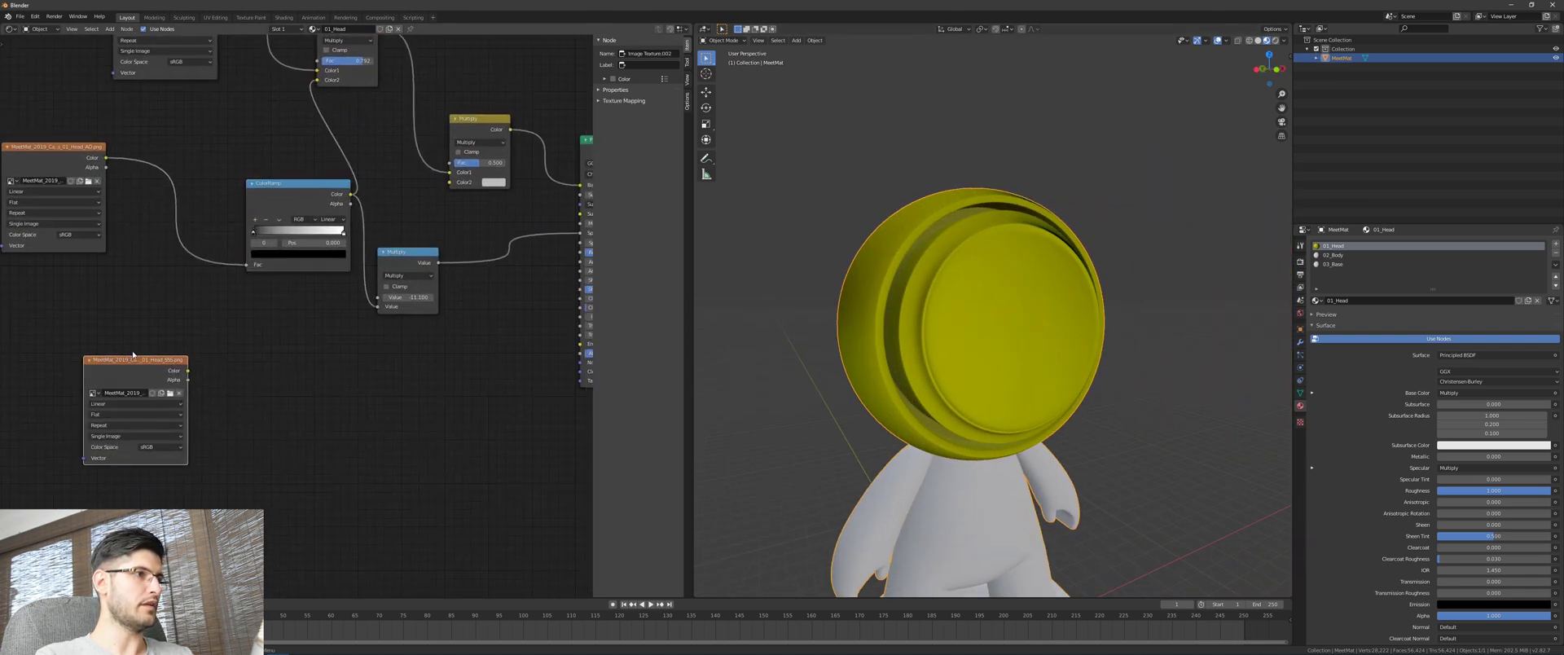
{"action": "scroll", "coordinate": [285, 327], "scroll_direction": "down", "scroll_amount": 4}
{"action": "middle_click_drag", "start_coordinate": [266, 315], "coordinate": [241, 334]}
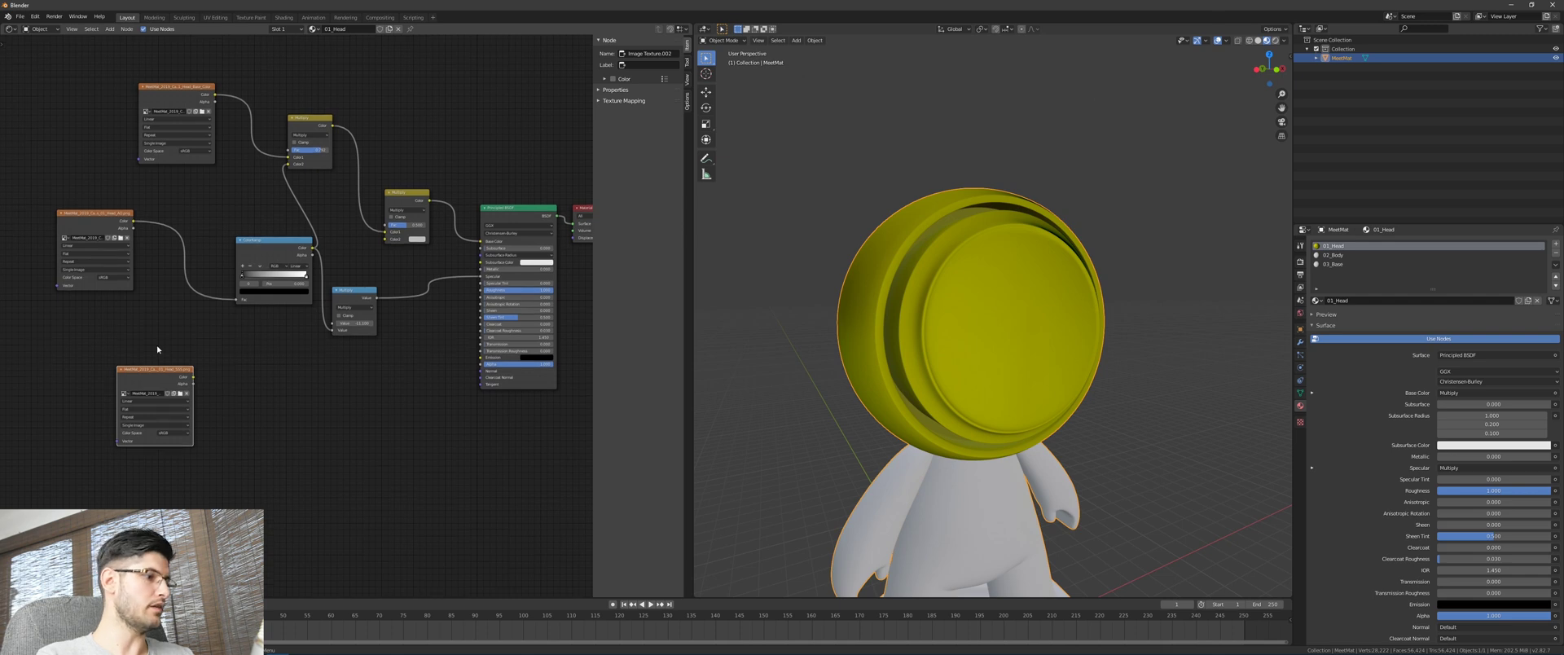
{"action": "left_click_drag", "start_coordinate": [133, 396], "coordinate": [132, 383]}
Duplicate the ColorRamp and Multiply Math nodes together and place the copies beside the scattering texture.
{"action": "left_click_drag", "start_coordinate": [379, 256], "coordinate": [281, 339]}
{"action": "mouse_move", "coordinate": [282, 255]}
{"action": "left_mouse_down"}
{"action": "mouse_move", "coordinate": [286, 295]}
{"action": "mouse_move", "coordinate": [285, 254]}
{"action": "left_mouse_up"}
{"action": "key", "text": "shift+d"}
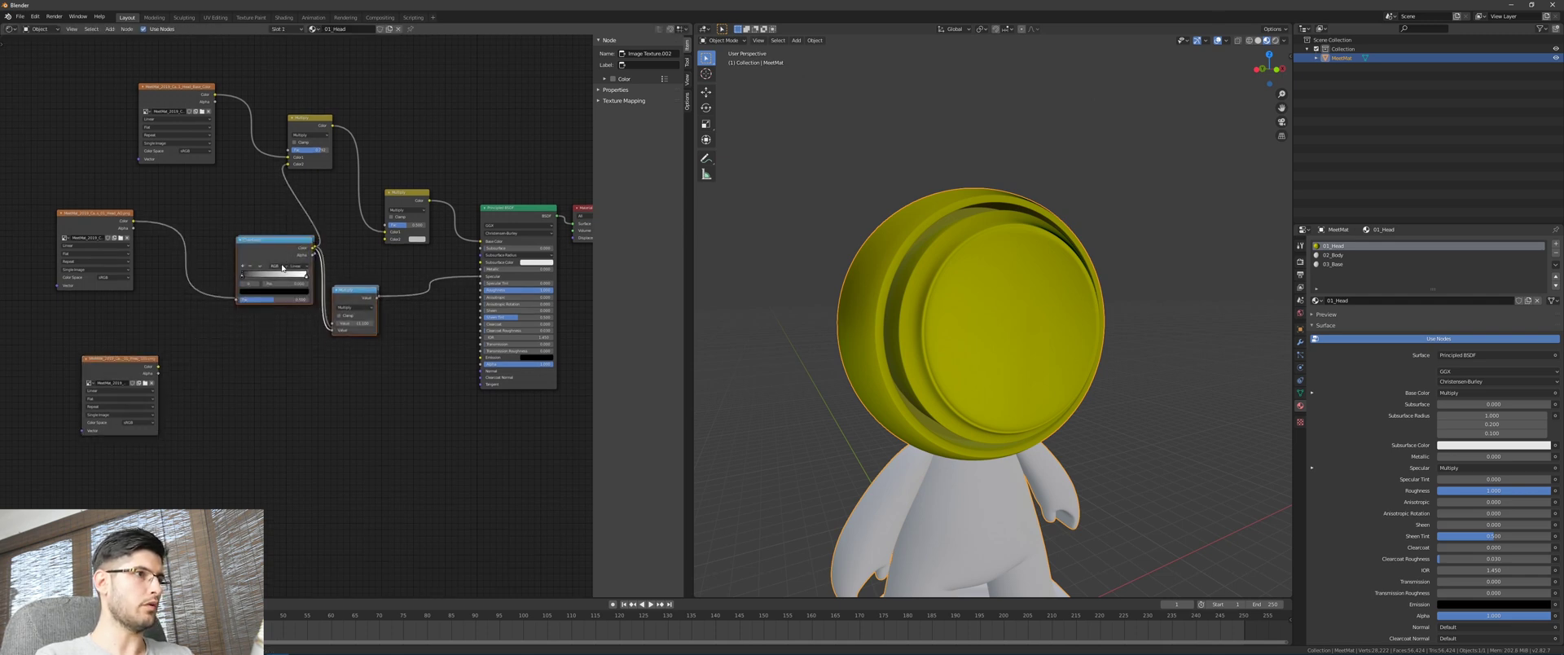
{"action": "key", "text": "shift+d"}
{"action": "left_click", "coordinate": [277, 388]}
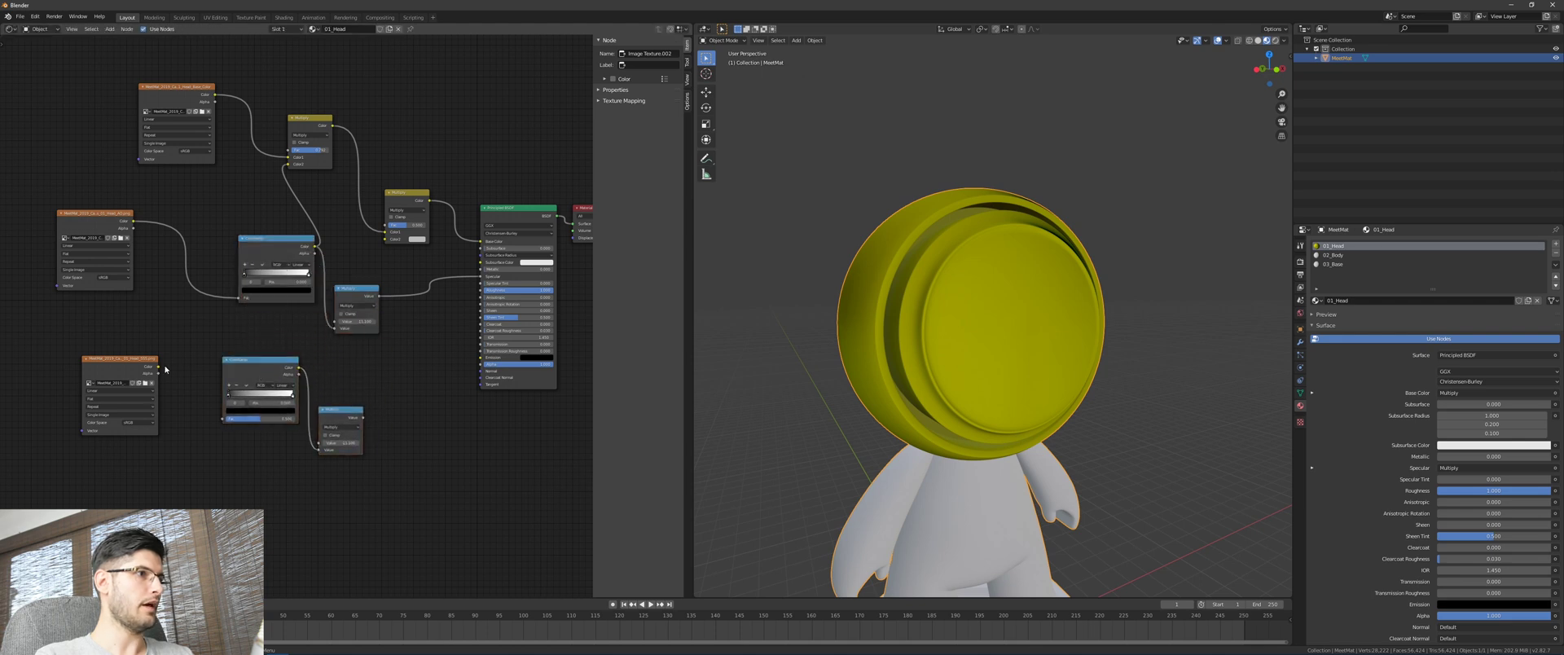
Route the scattering texture's Color through the copied ColorRamp and Math node into the Principled BSDF's Subsurface input.
{"action": "left_click_drag", "start_coordinate": [158, 367], "coordinate": [262, 384]}
{"action": "left_click_drag", "start_coordinate": [337, 414], "coordinate": [481, 248]}
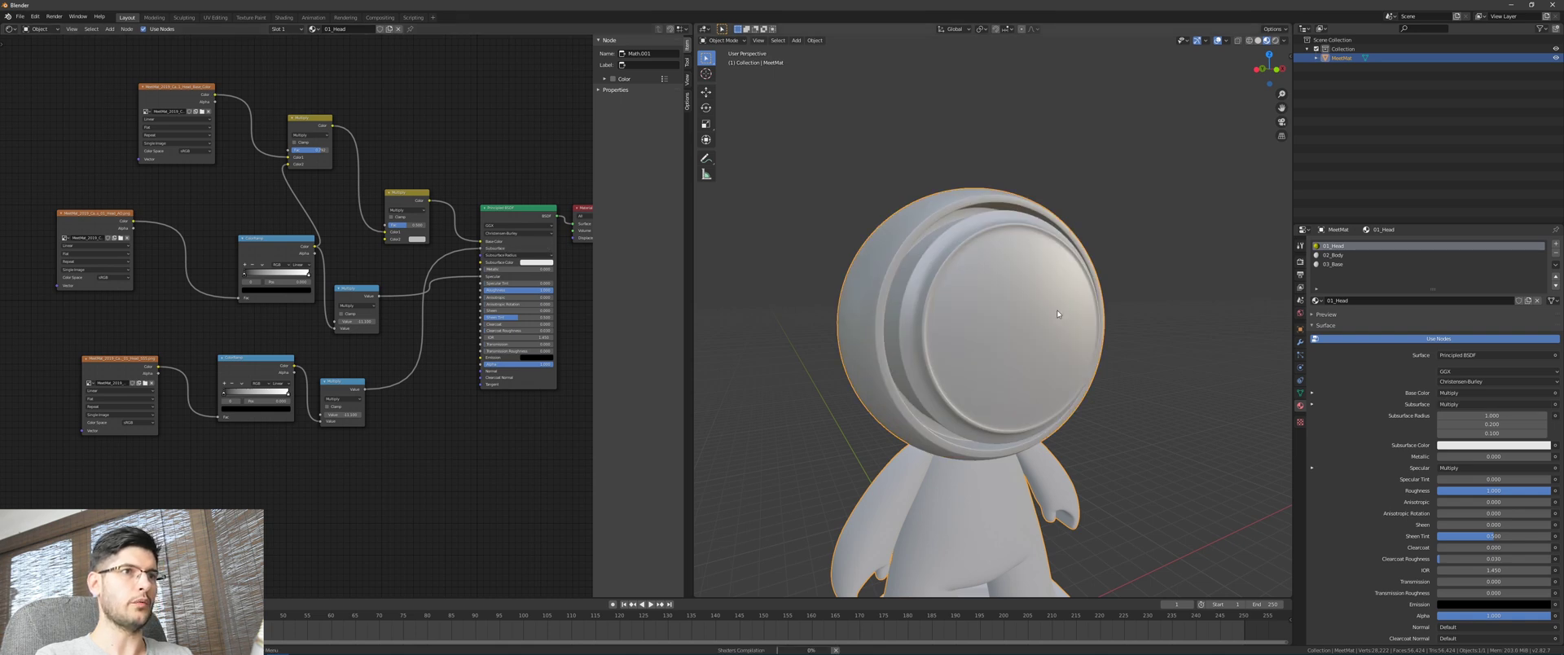
{"action": "mouse_move", "coordinate": [1007, 265]}
{"action": "middle_mouse_down"}
{"action": "mouse_move", "coordinate": [978, 272]}
{"action": "mouse_move", "coordinate": [1003, 277]}
{"action": "middle_mouse_up"}
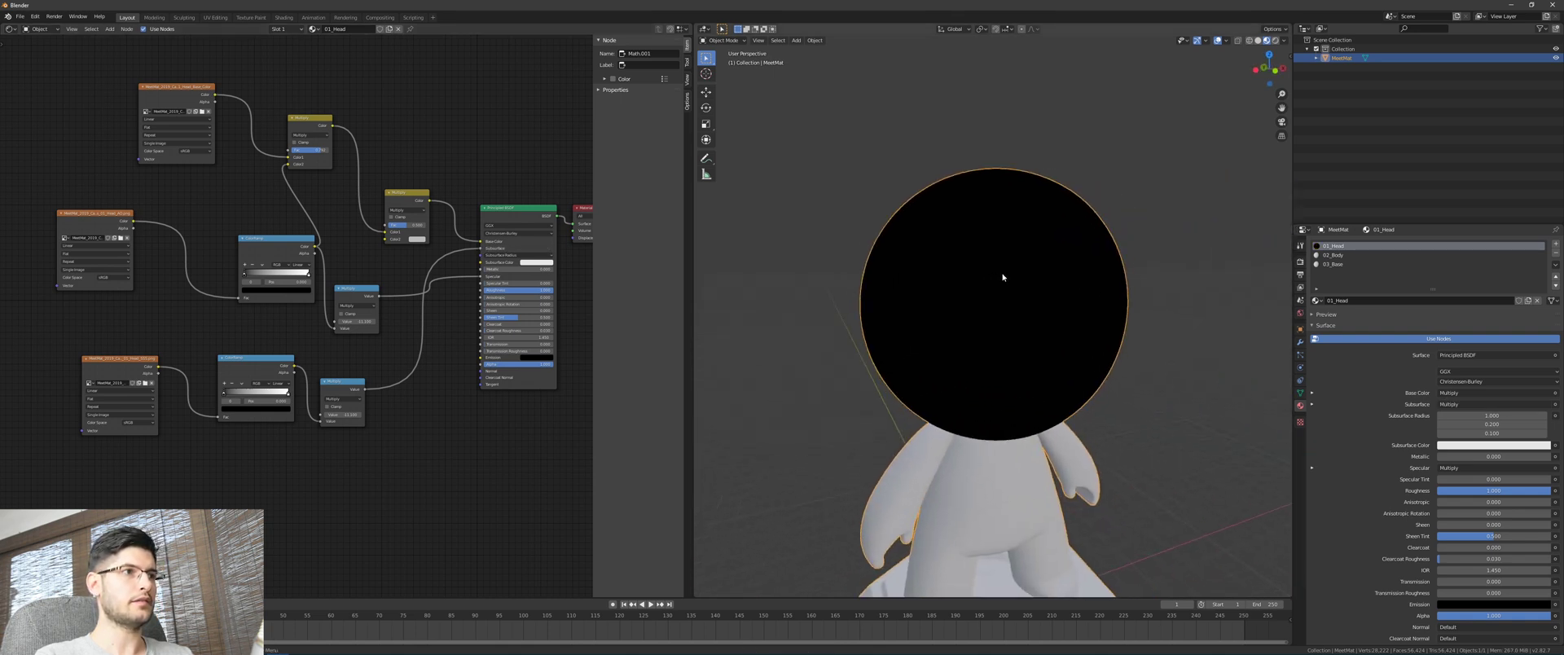
Link the scattering ColorRamp's Color to Color2 of the second Multiply mix node and space out the two Math nodes.
{"action": "left_click", "coordinate": [343, 399]}
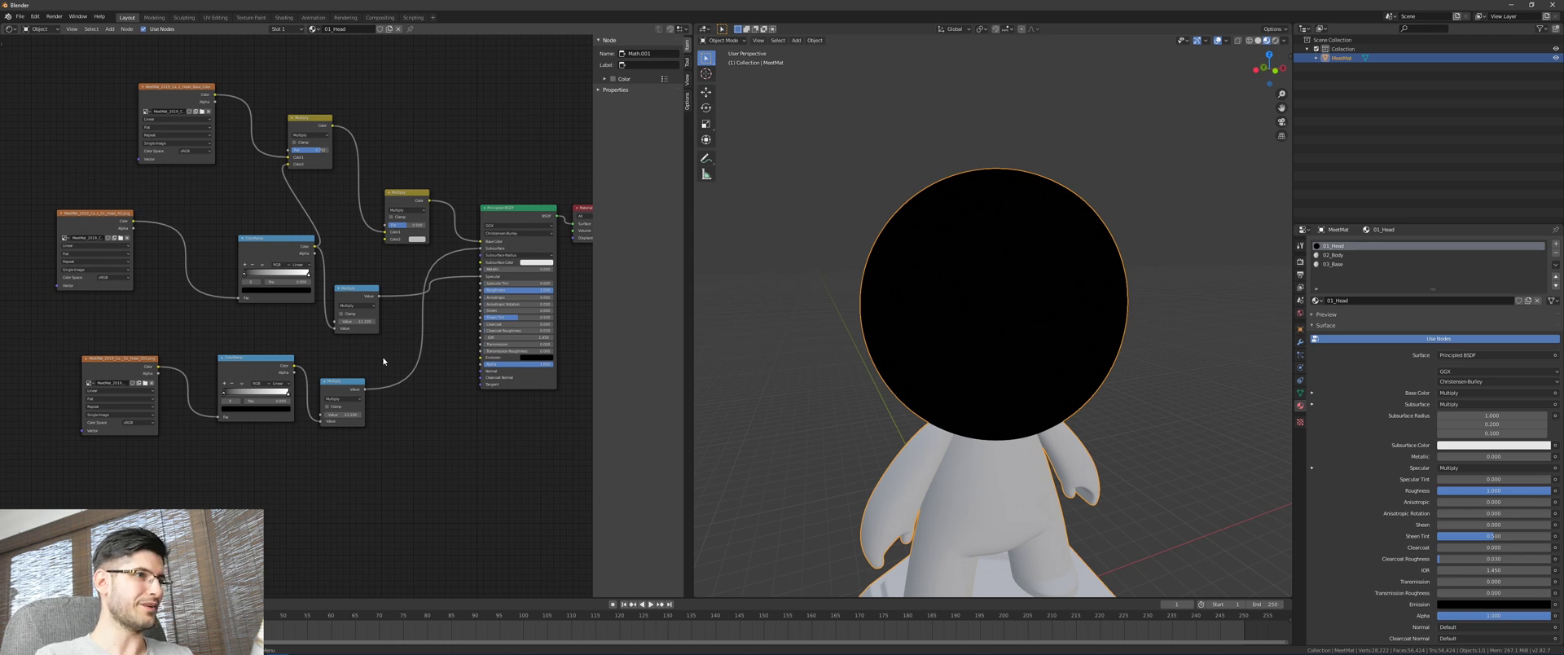
{"action": "left_click_drag", "start_coordinate": [356, 385], "coordinate": [383, 379]}
{"action": "left_click_drag", "start_coordinate": [294, 366], "coordinate": [381, 242]}
{"action": "left_click_drag", "start_coordinate": [359, 301], "coordinate": [393, 307]}
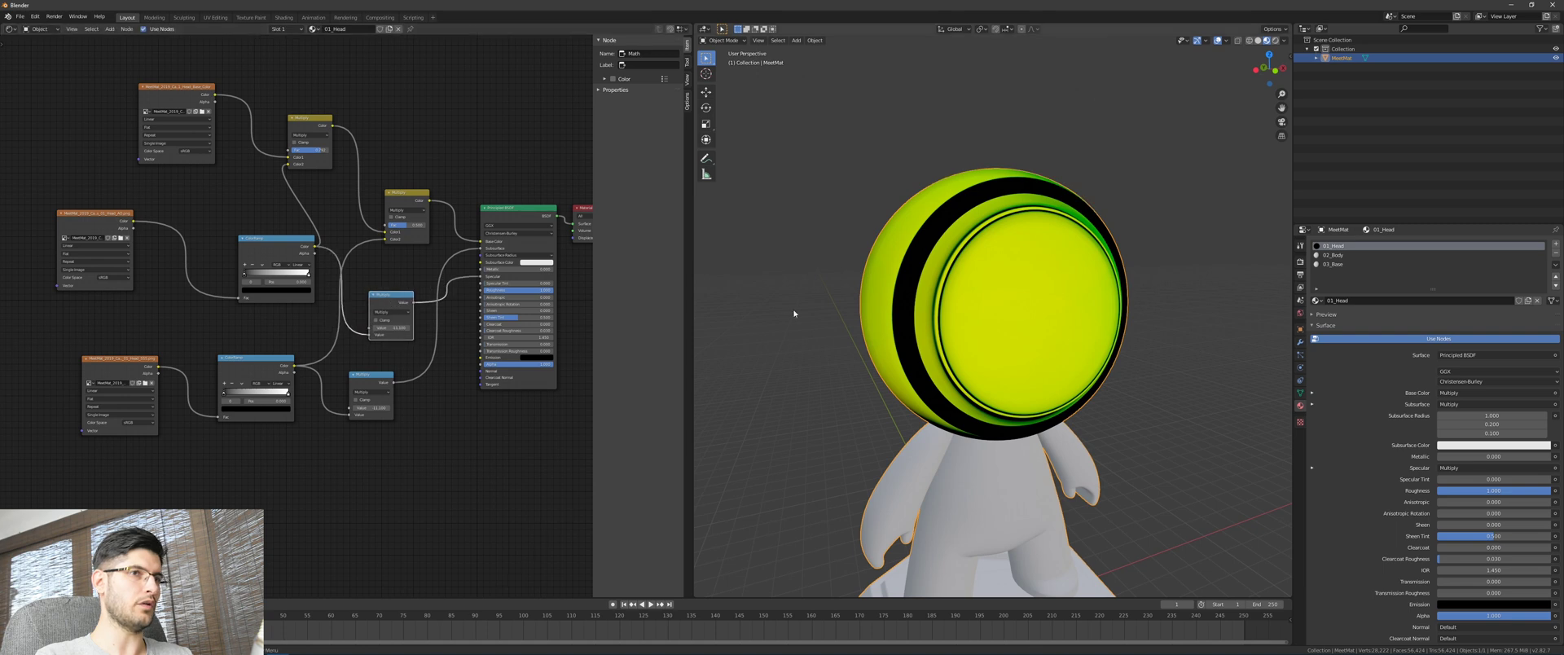
{"action": "left_click_drag", "start_coordinate": [239, 364], "coordinate": [233, 363]}
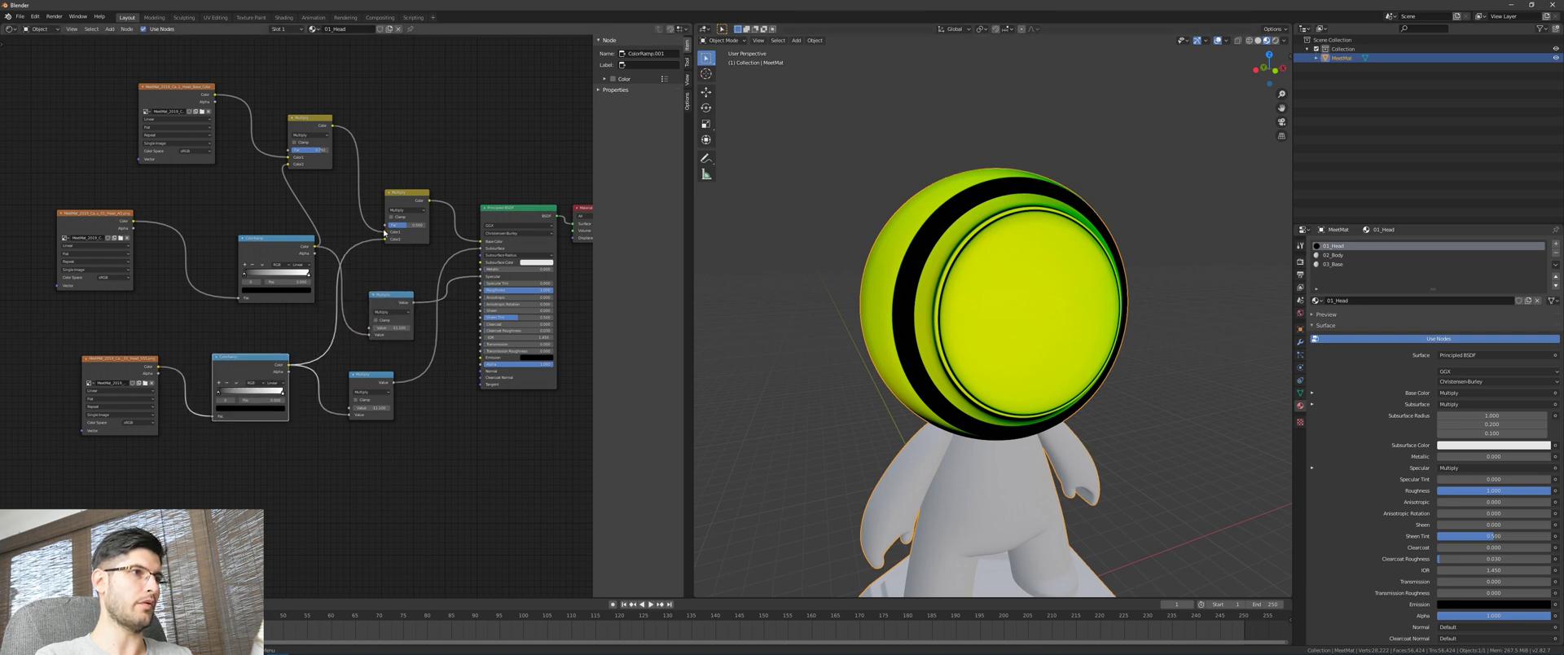
Adjust the Value of the Math node driving Subsurface and inspect the effect on the head.
{"action": "middle_click_drag", "start_coordinate": [876, 402], "coordinate": [916, 364]}
{"action": "scroll", "coordinate": [919, 364], "scroll_direction": "up", "scroll_amount": 2}
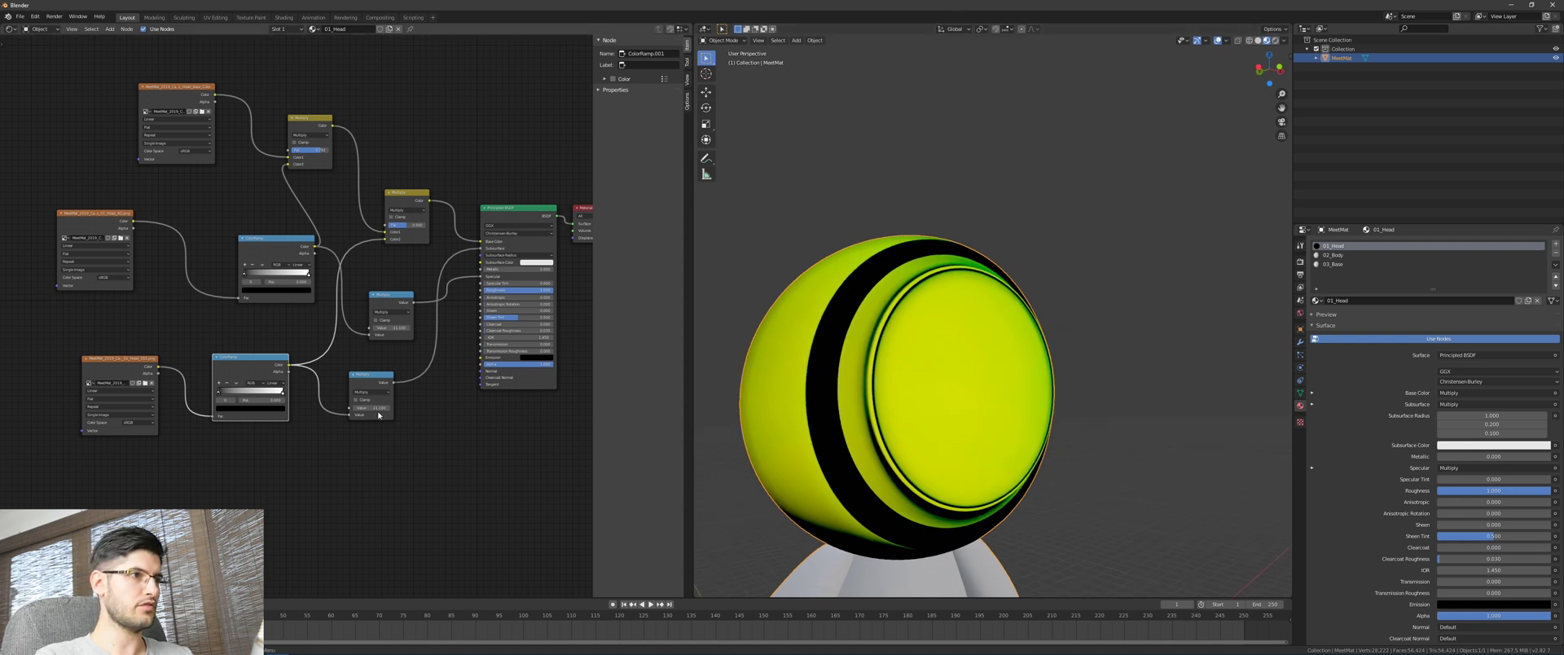
{"action": "mouse_move", "coordinate": [378, 407]}
{"action": "left_mouse_down"}
{"action": "mouse_move", "coordinate": [364, 407]}
{"action": "mouse_move", "coordinate": [489, 408]}
{"action": "mouse_move", "coordinate": [419, 408]}
{"action": "left_mouse_up"}
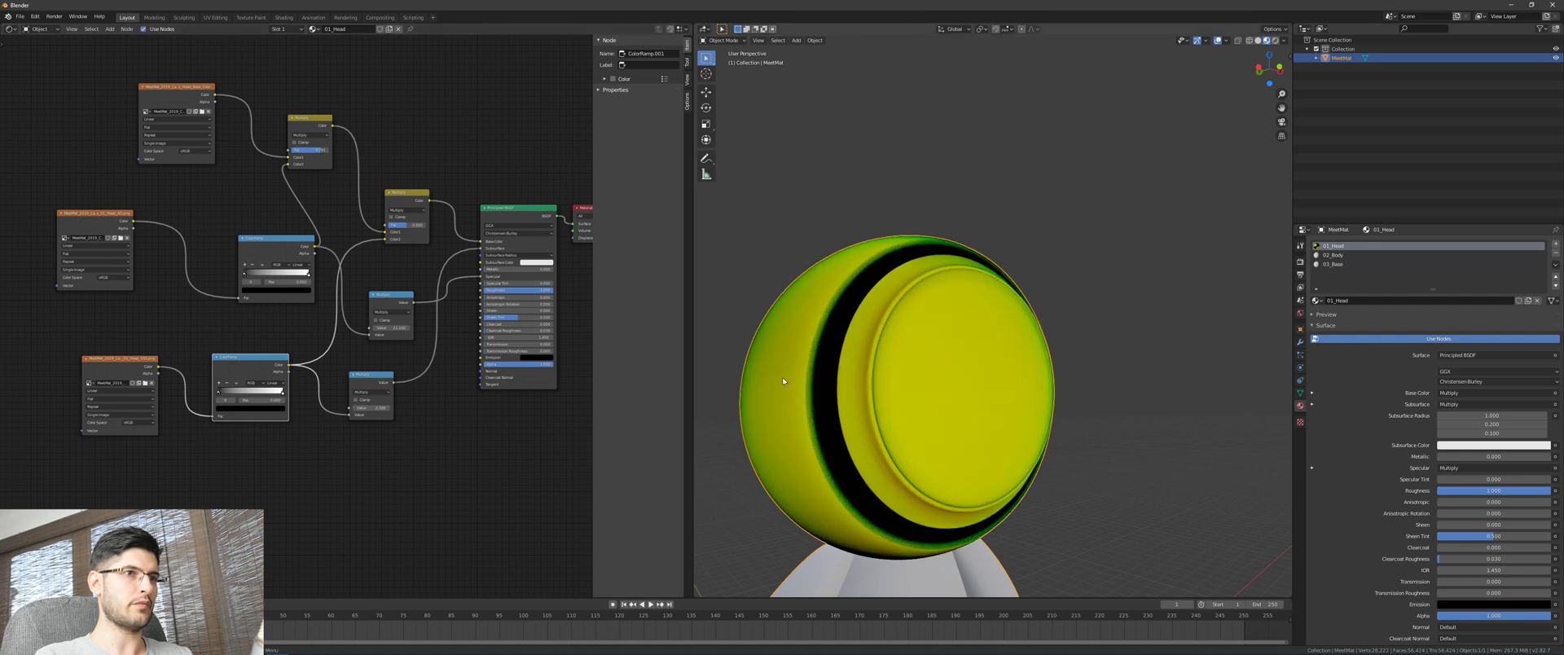
{"action": "middle_click_drag", "start_coordinate": [783, 376], "coordinate": [773, 407]}
{"action": "scroll", "coordinate": [773, 408], "scroll_direction": "down", "scroll_amount": 2}
{"action": "scroll", "coordinate": [772, 404], "scroll_direction": "up", "scroll_amount": 1}
{"action": "middle_click_drag", "start_coordinate": [852, 275], "coordinate": [862, 315], "text": "shift"}
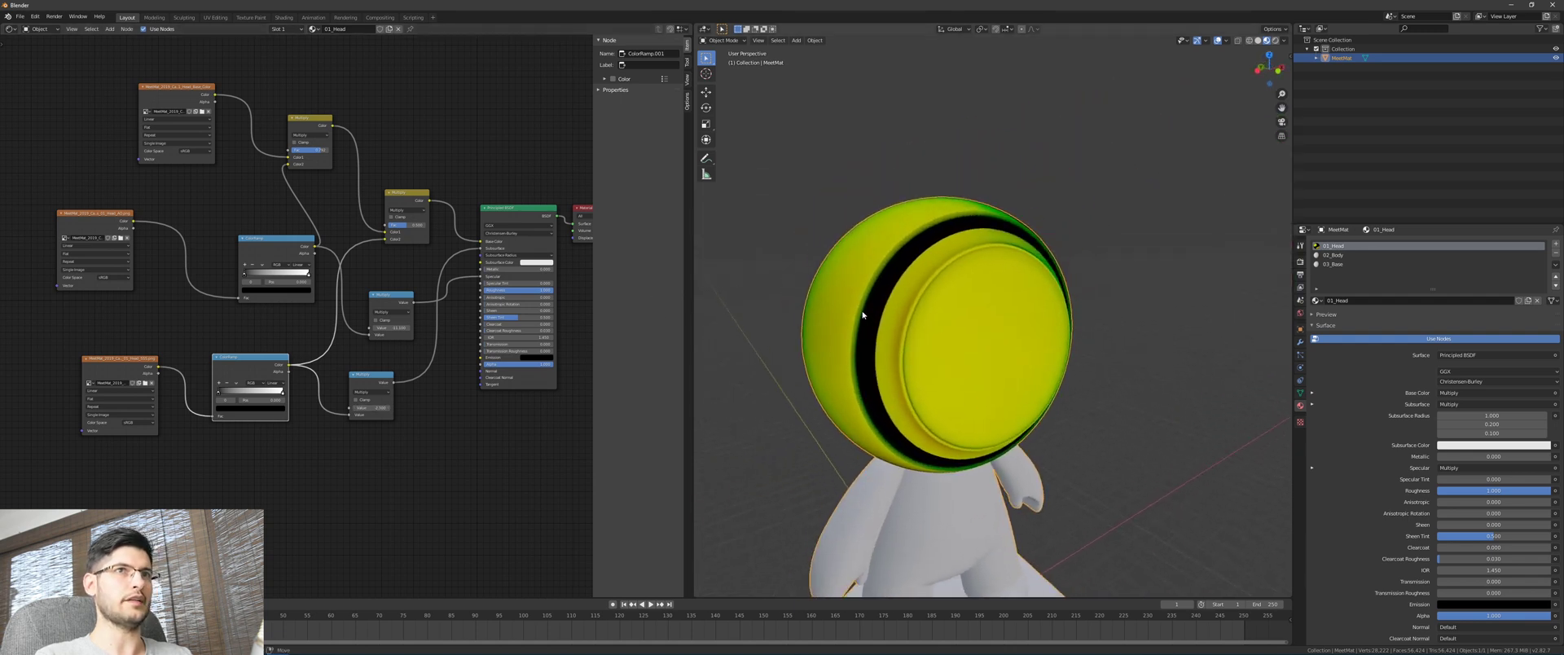
Undo the last change and adjust the Value of the Math node driving Specular.
{"action": "key", "text": "ctrl+z"}
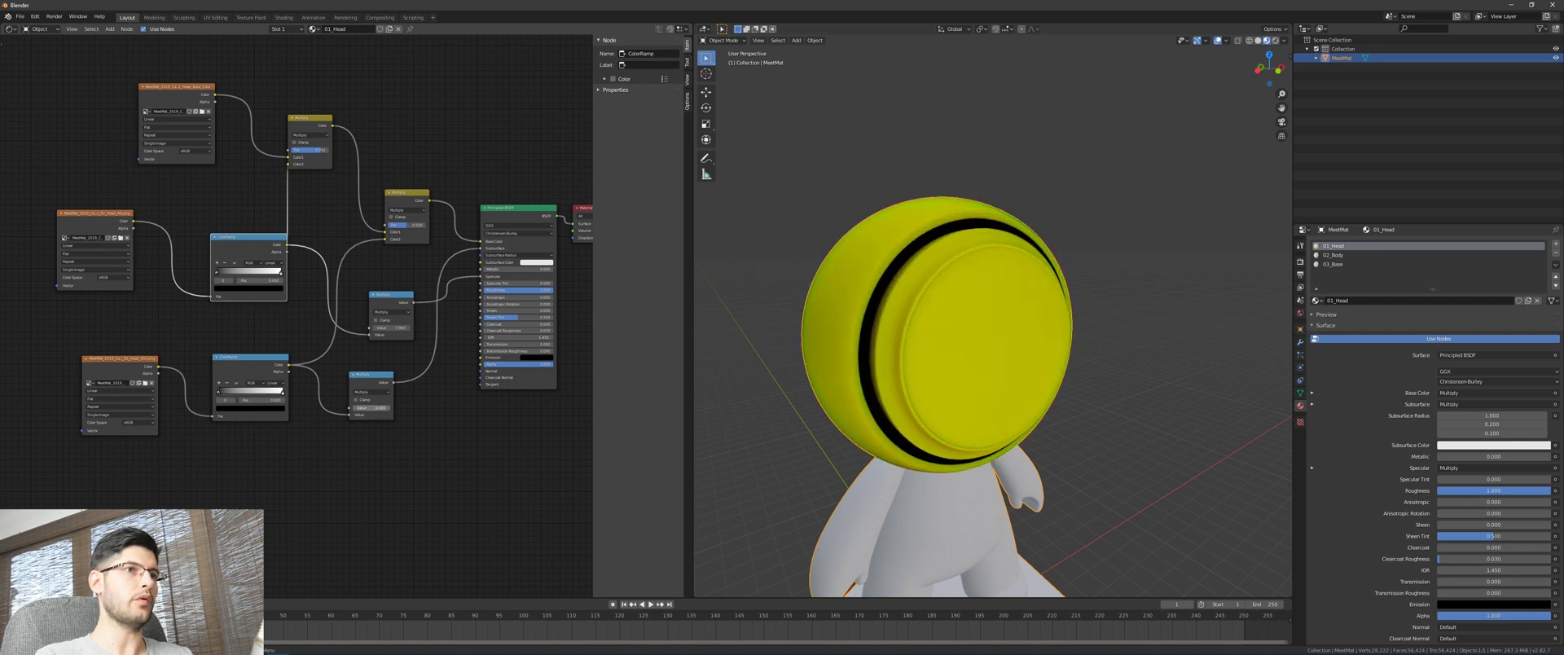
{"action": "middle_click_drag", "start_coordinate": [371, 408], "coordinate": [351, 363]}
{"action": "middle_click_drag", "start_coordinate": [822, 358], "coordinate": [774, 343]}
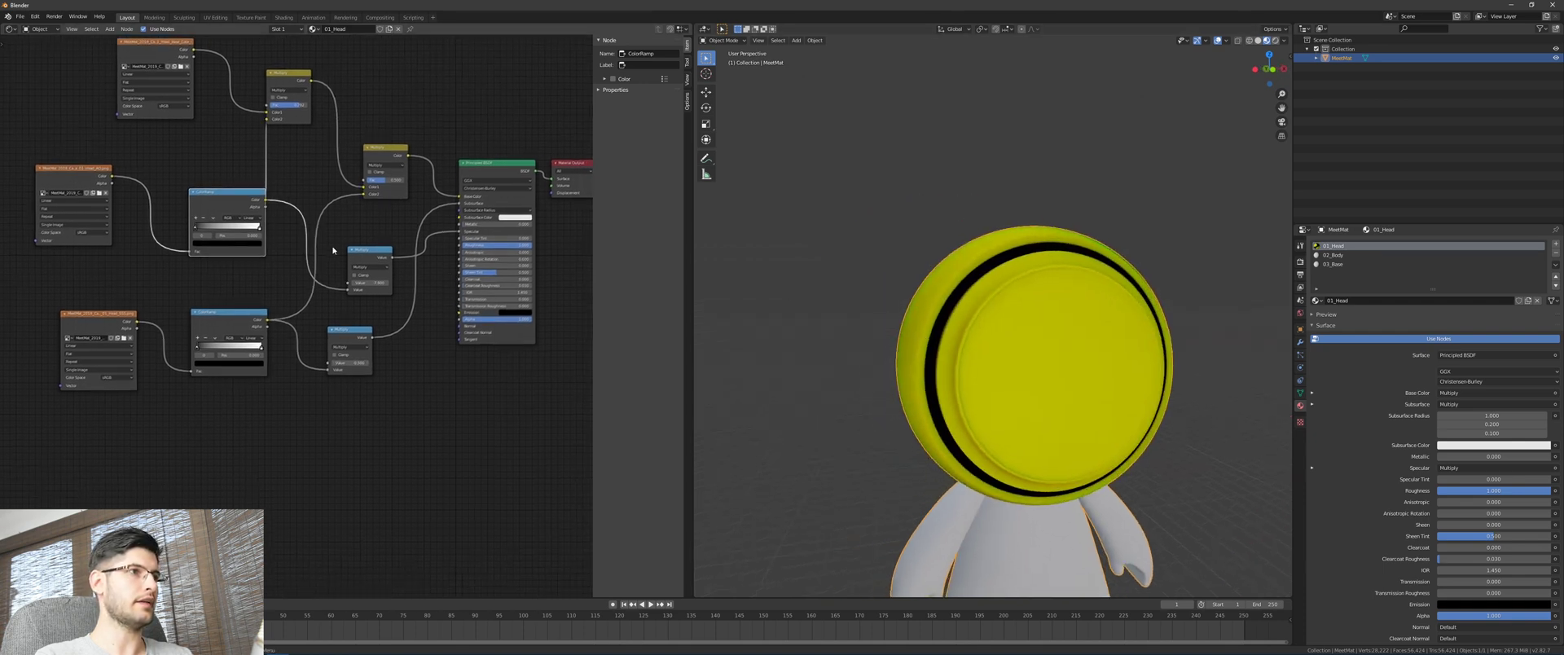
{"action": "left_click_drag", "start_coordinate": [378, 283], "coordinate": [387, 283]}
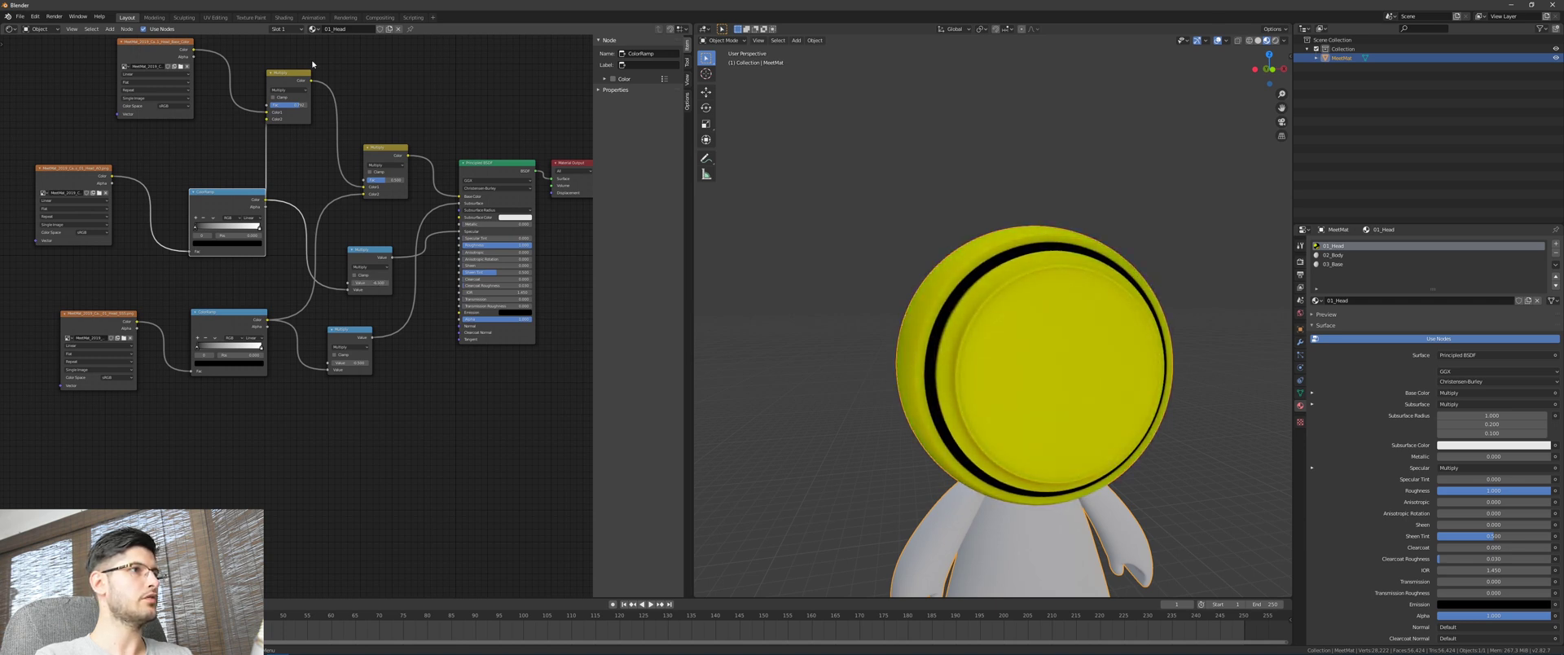
Move the first Multiply mix node closer to the second one and lower its factor.
{"action": "left_click_drag", "start_coordinate": [293, 73], "coordinate": [314, 124]}
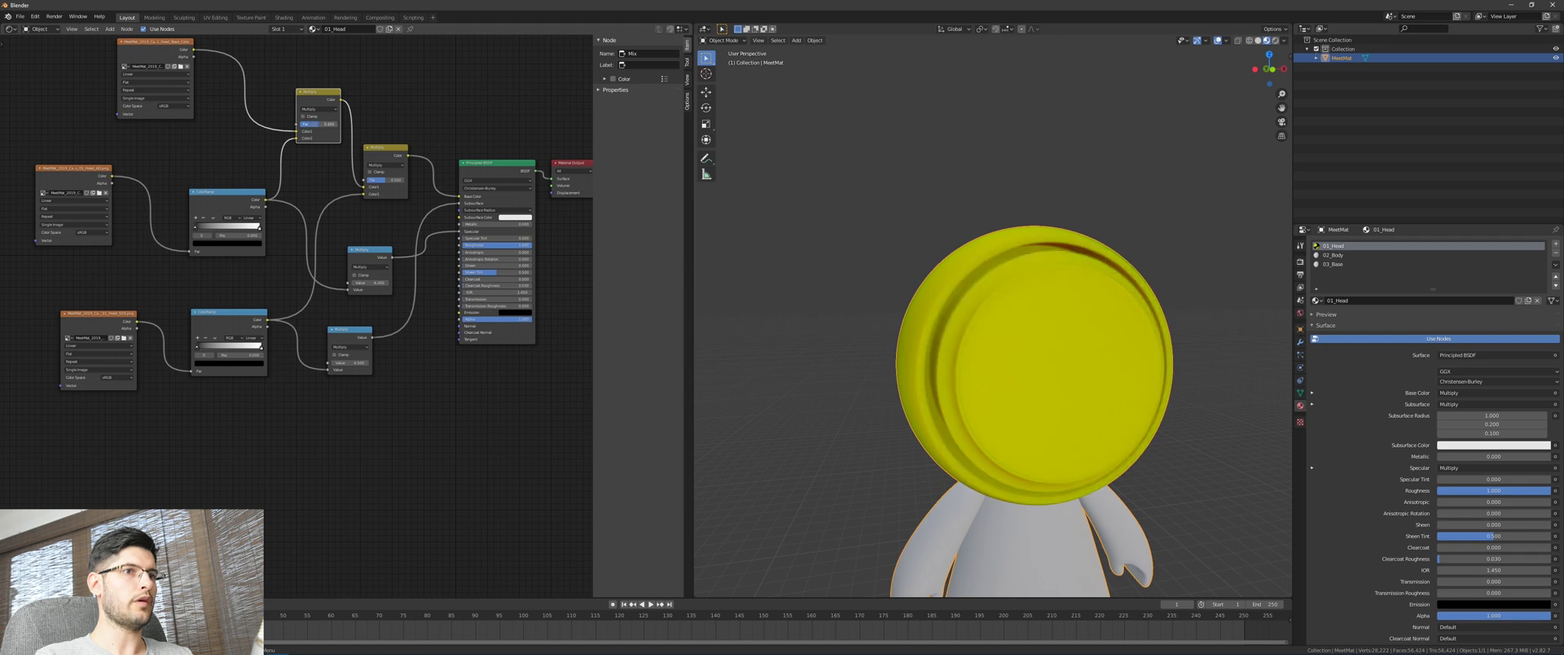
{"action": "mouse_move", "coordinate": [757, 227]}
{"action": "middle_mouse_down"}
{"action": "mouse_move", "coordinate": [744, 184]}
{"action": "mouse_move", "coordinate": [785, 220]}
{"action": "middle_mouse_up"}
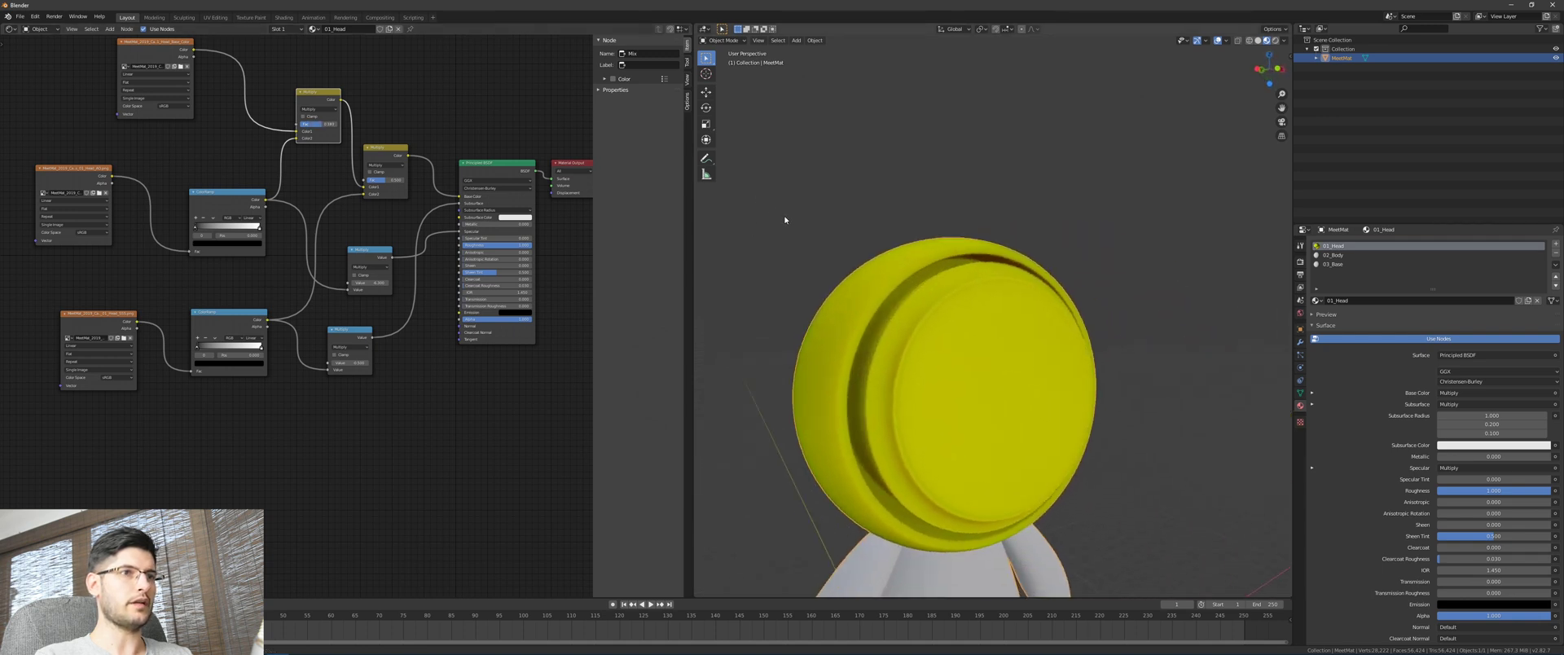
{"action": "scroll", "coordinate": [1019, 332], "scroll_direction": "down", "scroll_amount": 4}
{"action": "middle_click_drag", "start_coordinate": [1019, 332], "coordinate": [998, 328]}
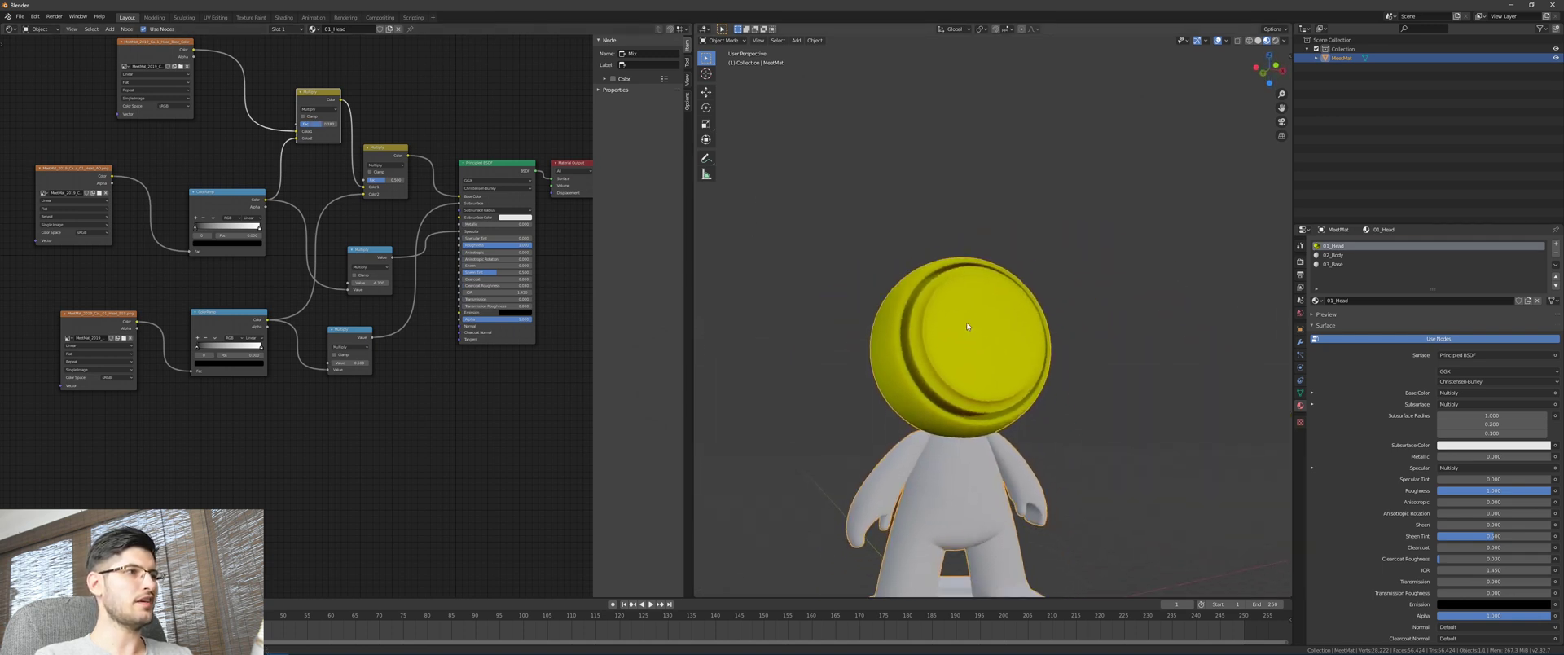
{"action": "scroll", "coordinate": [284, 352], "scroll_direction": "down", "scroll_amount": 1}
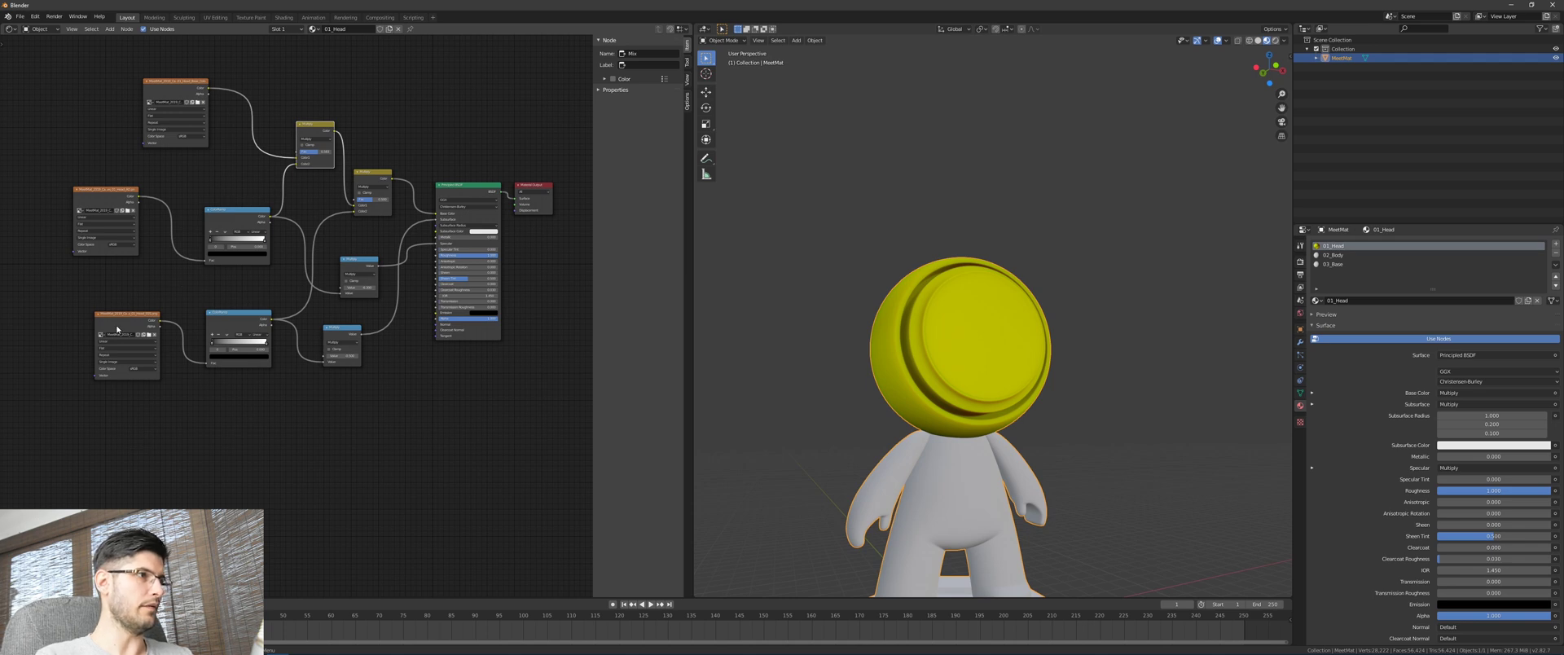
Try the Non-Color color space on the scattering texture node, compare the head, and restore sRGB.
{"action": "left_click_drag", "start_coordinate": [118, 329], "coordinate": [88, 348]}
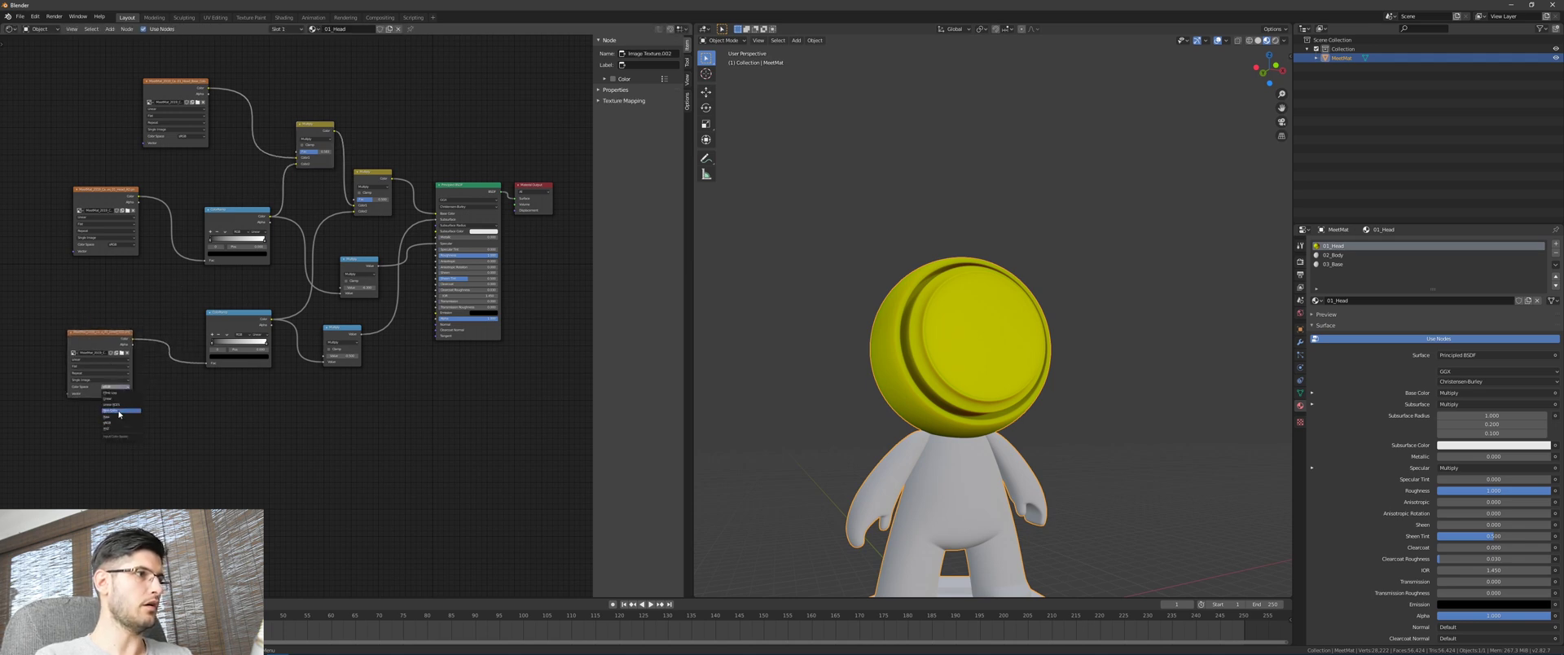
{"action": "left_click", "coordinate": [114, 410]}
{"action": "middle_click_drag", "start_coordinate": [896, 373], "coordinate": [918, 370]}
{"action": "scroll", "coordinate": [932, 281], "scroll_direction": "up", "scroll_amount": 3}
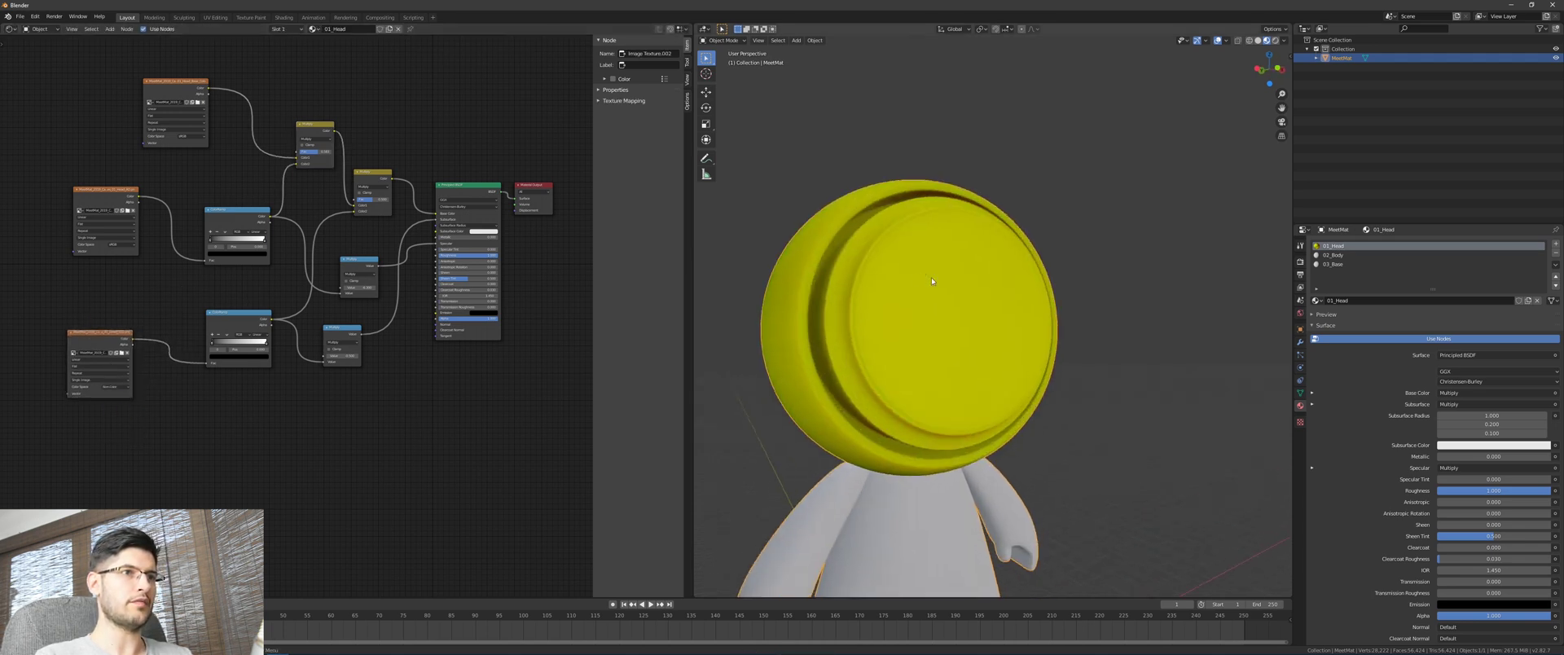
{"action": "left_click", "coordinate": [112, 388]}
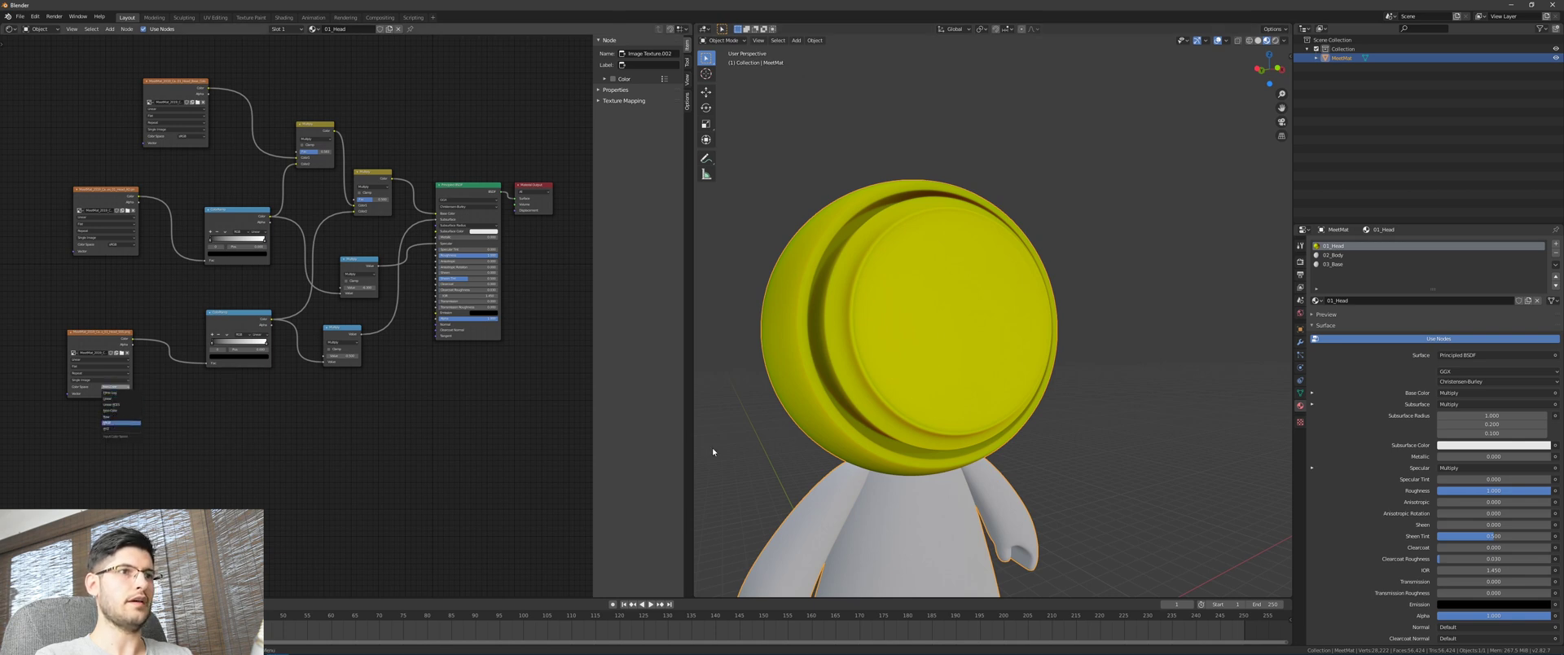
{"action": "mouse_move", "coordinate": [873, 301]}
{"action": "middle_mouse_down"}
{"action": "mouse_move", "coordinate": [900, 366]}
{"action": "mouse_move", "coordinate": [899, 302]}
{"action": "middle_mouse_up"}
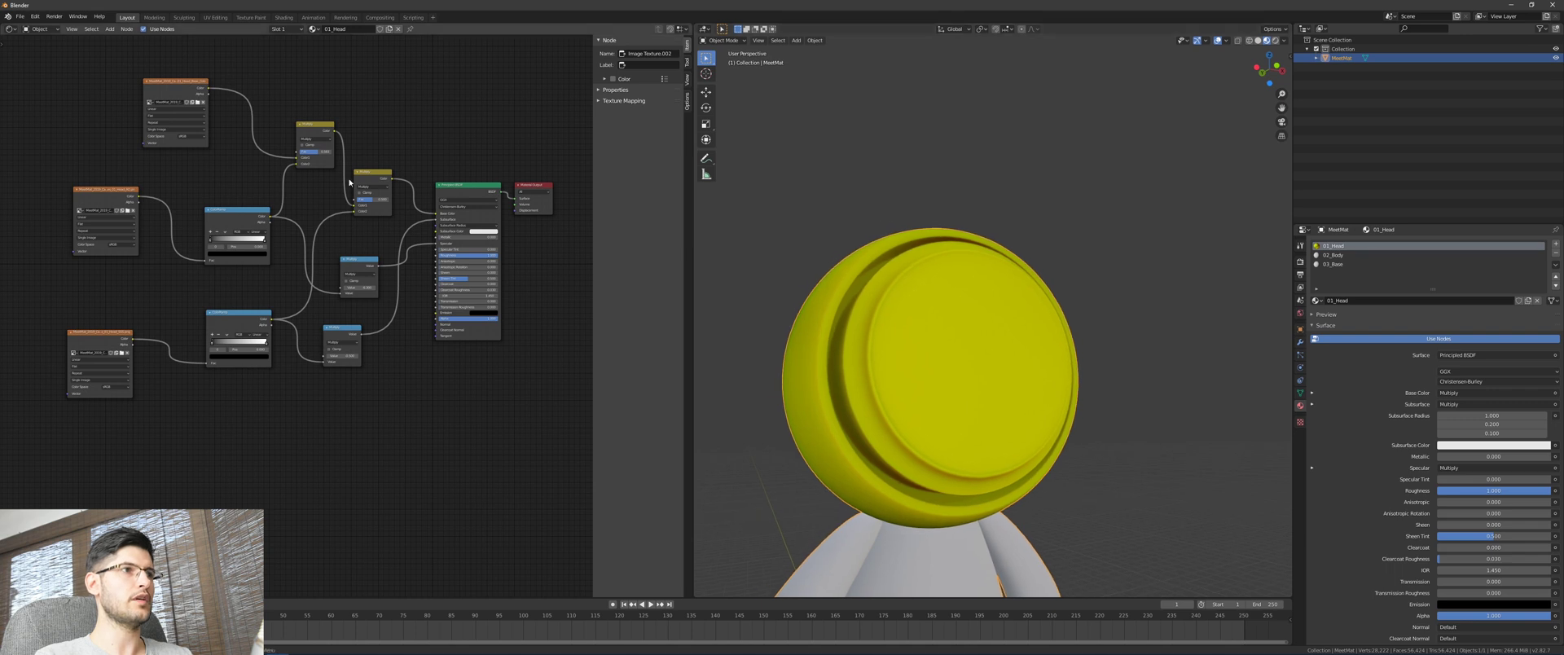
Switch the 3D viewport to Rendered shading.
{"action": "left_click", "coordinate": [454, 206]}
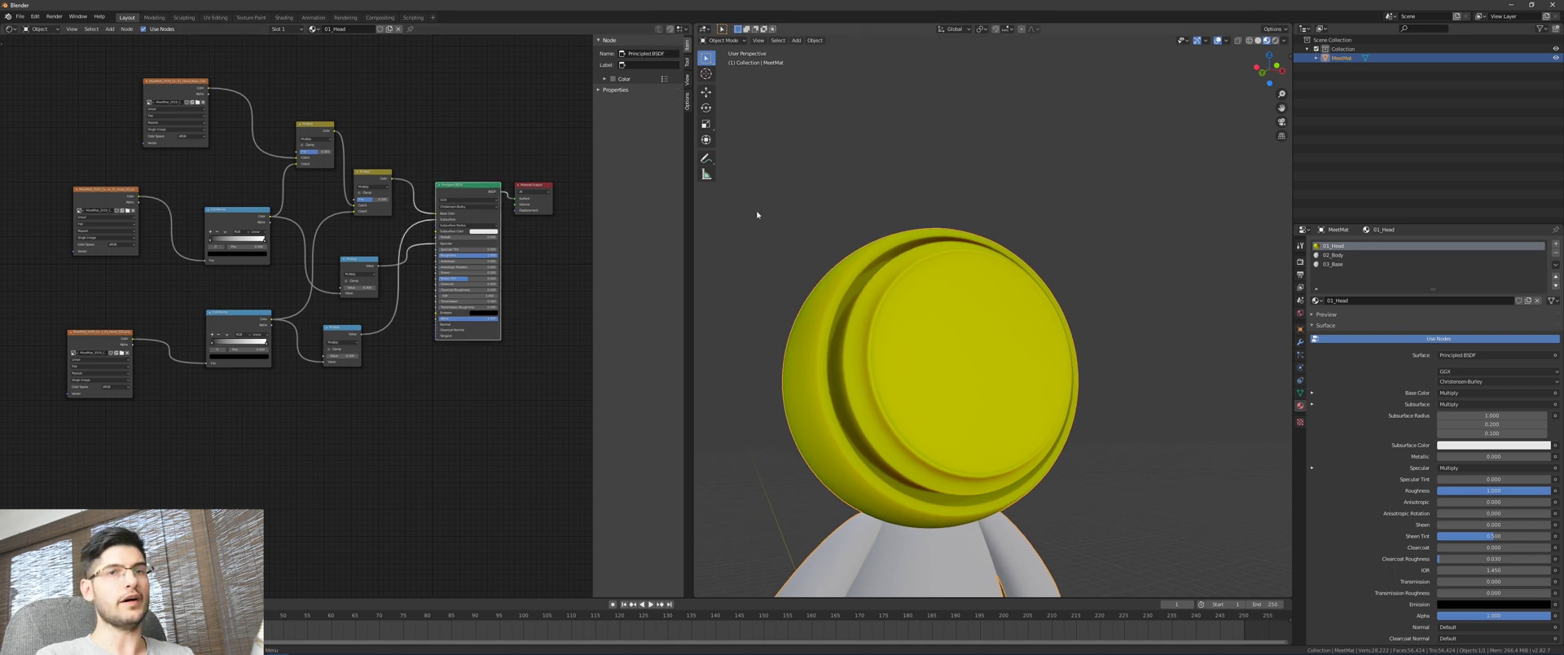
{"action": "left_click", "coordinate": [1276, 40]}
{"action": "mouse_move", "coordinate": [1068, 281]}
{"action": "middle_mouse_down"}
{"action": "mouse_move", "coordinate": [1063, 324]}
{"action": "mouse_move", "coordinate": [1083, 290]}
{"action": "mouse_move", "coordinate": [1024, 310]}
{"action": "mouse_move", "coordinate": [1068, 289]}
{"action": "middle_mouse_up"}
{"action": "scroll", "coordinate": [1062, 295], "scroll_direction": "down", "scroll_amount": 3}
{"action": "scroll", "coordinate": [1063, 295], "scroll_direction": "down", "scroll_amount": 2}
Deselect MeetMat and add a Point light to the scene.
{"action": "key", "text": "alt+a"}
{"action": "key", "text": "shift+a"}
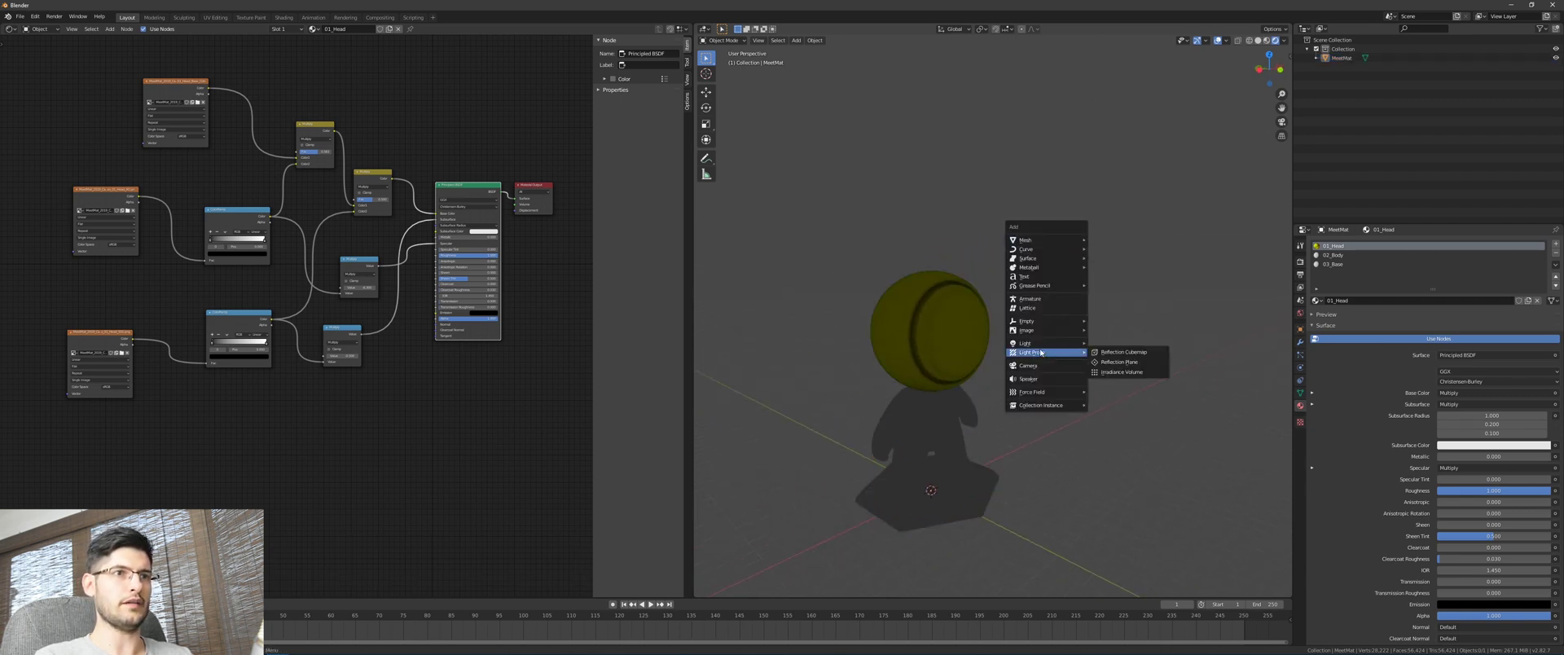
{"action": "mouse_move", "coordinate": [1039, 346]}
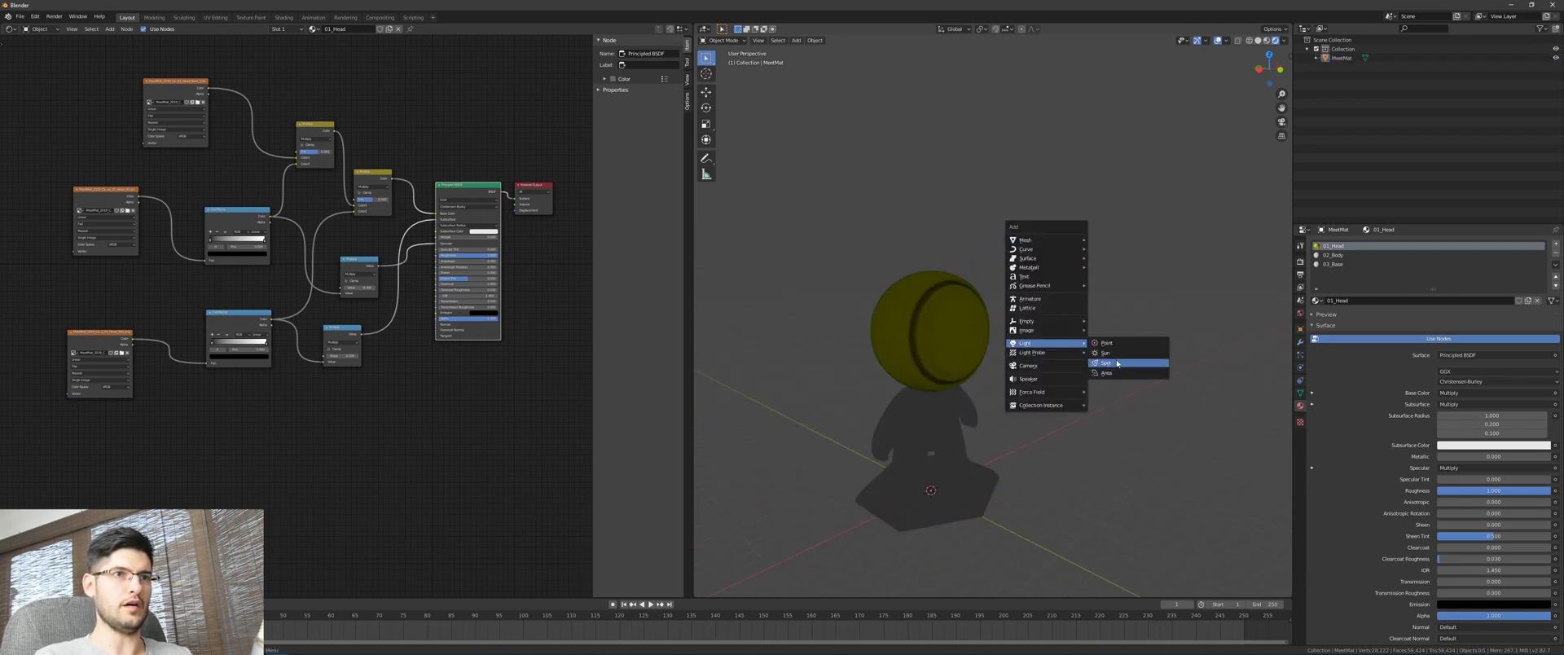
{"action": "left_click", "coordinate": [1108, 344]}
{"action": "middle_click_drag", "start_coordinate": [1108, 344], "coordinate": [1042, 307]}
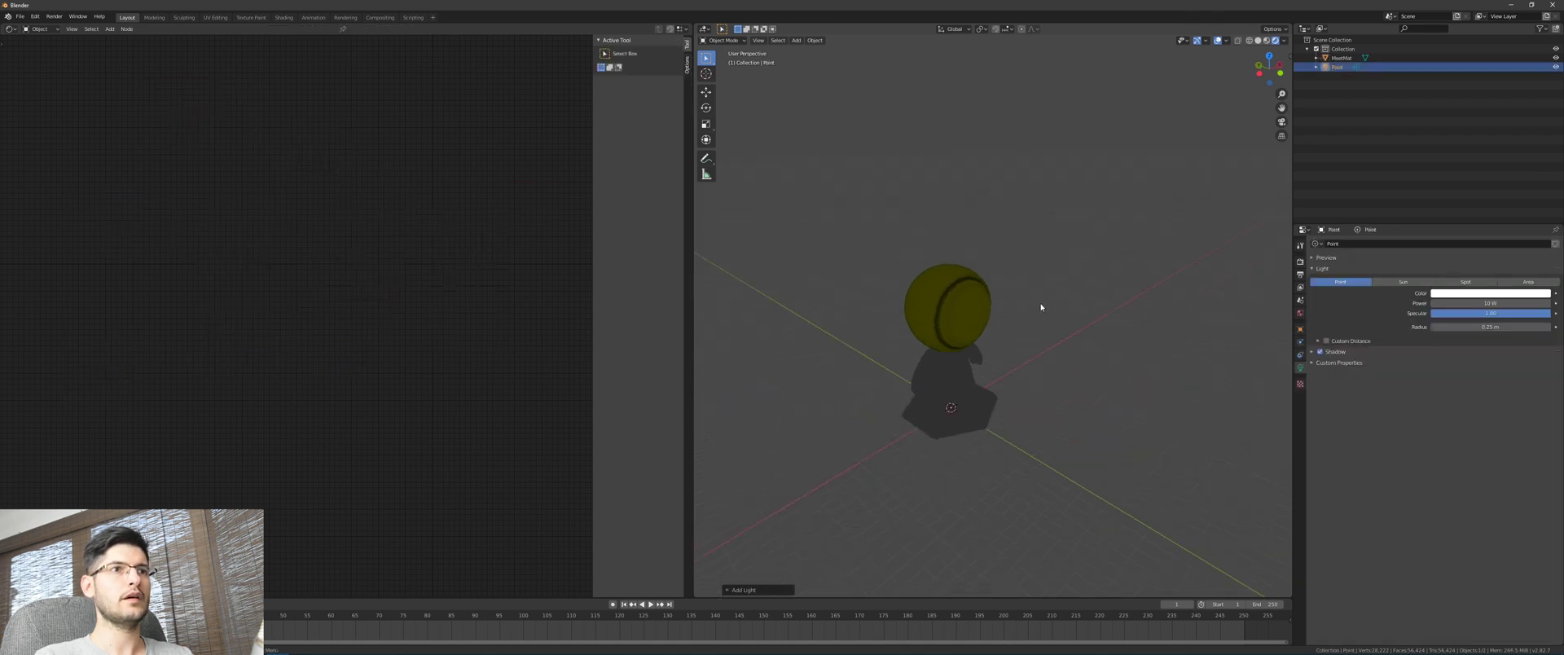
Move the point light up and out to the side of the character's head.
{"action": "key", "text": "g"}
{"action": "left_click", "coordinate": [1100, 209]}
{"action": "middle_click_drag", "start_coordinate": [1100, 245], "coordinate": [1023, 213]}
{"action": "scroll", "coordinate": [1092, 325], "scroll_direction": "up", "scroll_amount": 4}
{"action": "mouse_move", "coordinate": [1093, 324]}
{"action": "middle_mouse_down"}
{"action": "mouse_move", "coordinate": [1008, 339]}
{"action": "mouse_move", "coordinate": [1103, 342]}
{"action": "middle_mouse_up"}
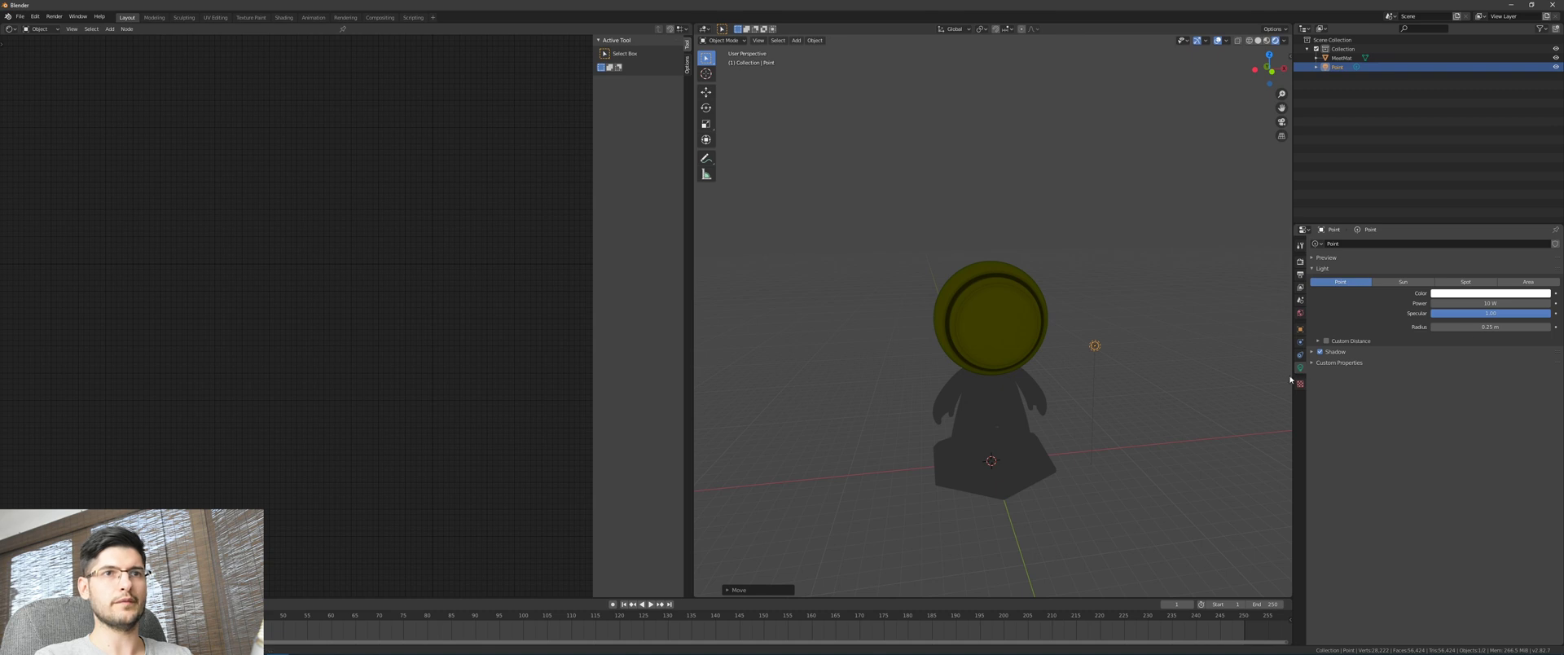
Set the point light's power to 20000 W and enlarge its radius until its light softens across the whole figure.
{"action": "left_click", "coordinate": [1478, 304]}
{"action": "type", "text": "0"}
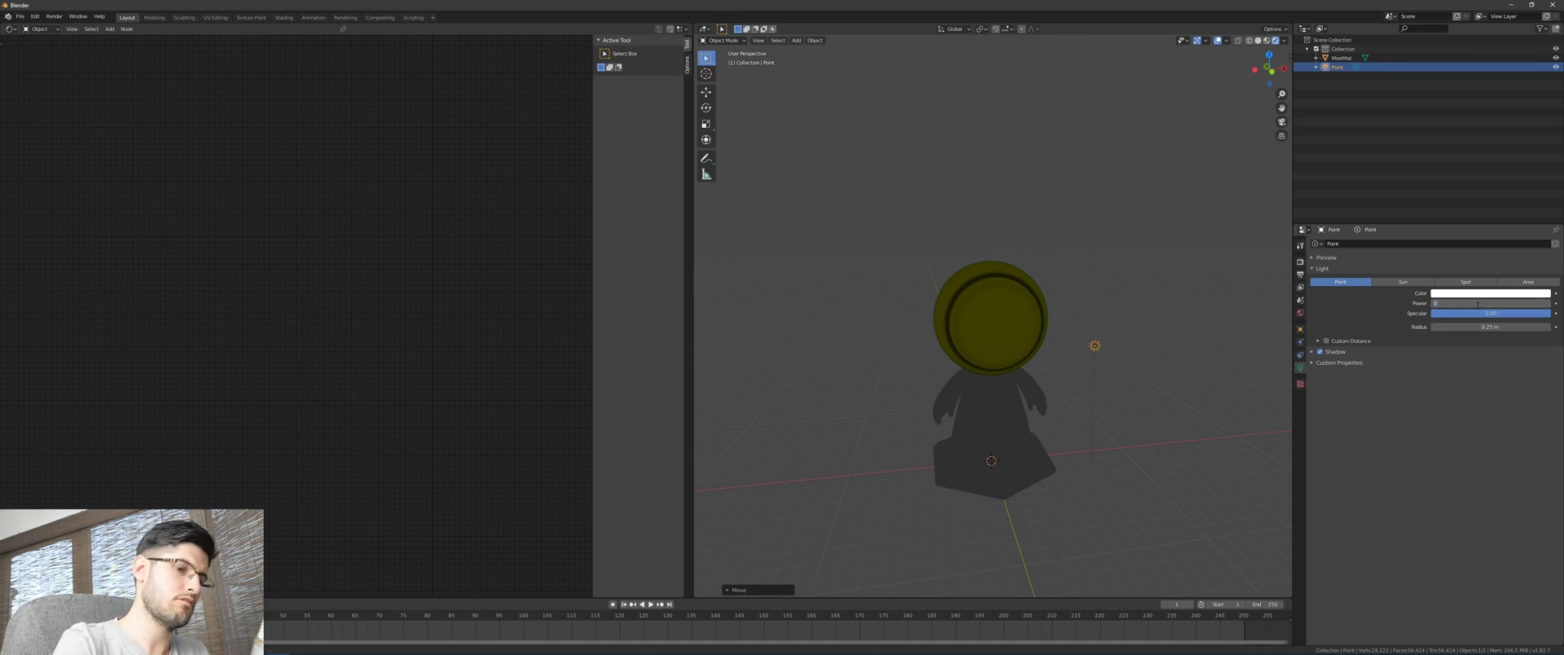
{"action": "type", "text": ".02 MW"}
{"action": "key", "text": "Return"}
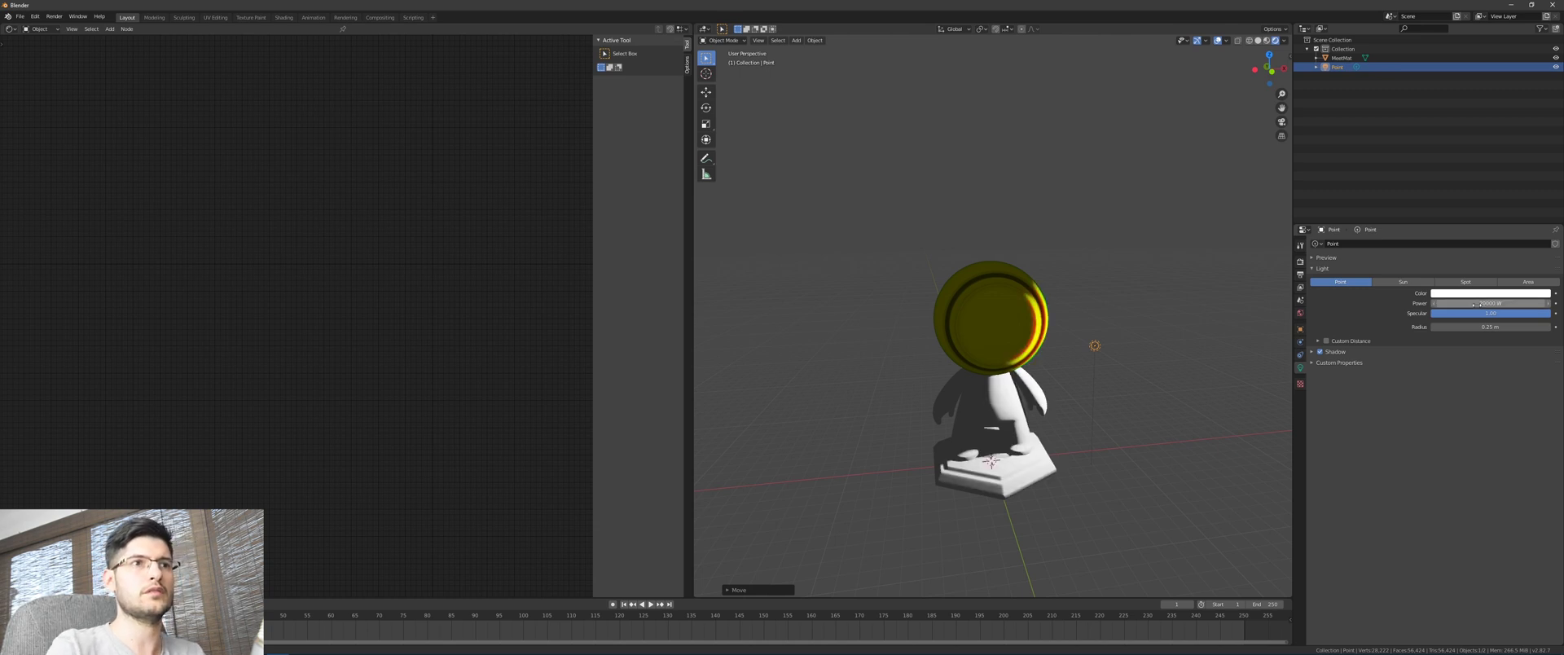
{"action": "middle_click_drag", "start_coordinate": [1051, 326], "coordinate": [1070, 318]}
{"action": "mouse_move", "coordinate": [1142, 372]}
{"action": "middle_mouse_down"}
{"action": "mouse_move", "coordinate": [1170, 373]}
{"action": "mouse_move", "coordinate": [1076, 341]}
{"action": "mouse_move", "coordinate": [1106, 325]}
{"action": "mouse_move", "coordinate": [1028, 273]}
{"action": "mouse_move", "coordinate": [1071, 276]}
{"action": "middle_mouse_up"}
{"action": "scroll", "coordinate": [1170, 373], "scroll_direction": "up", "scroll_amount": 3}
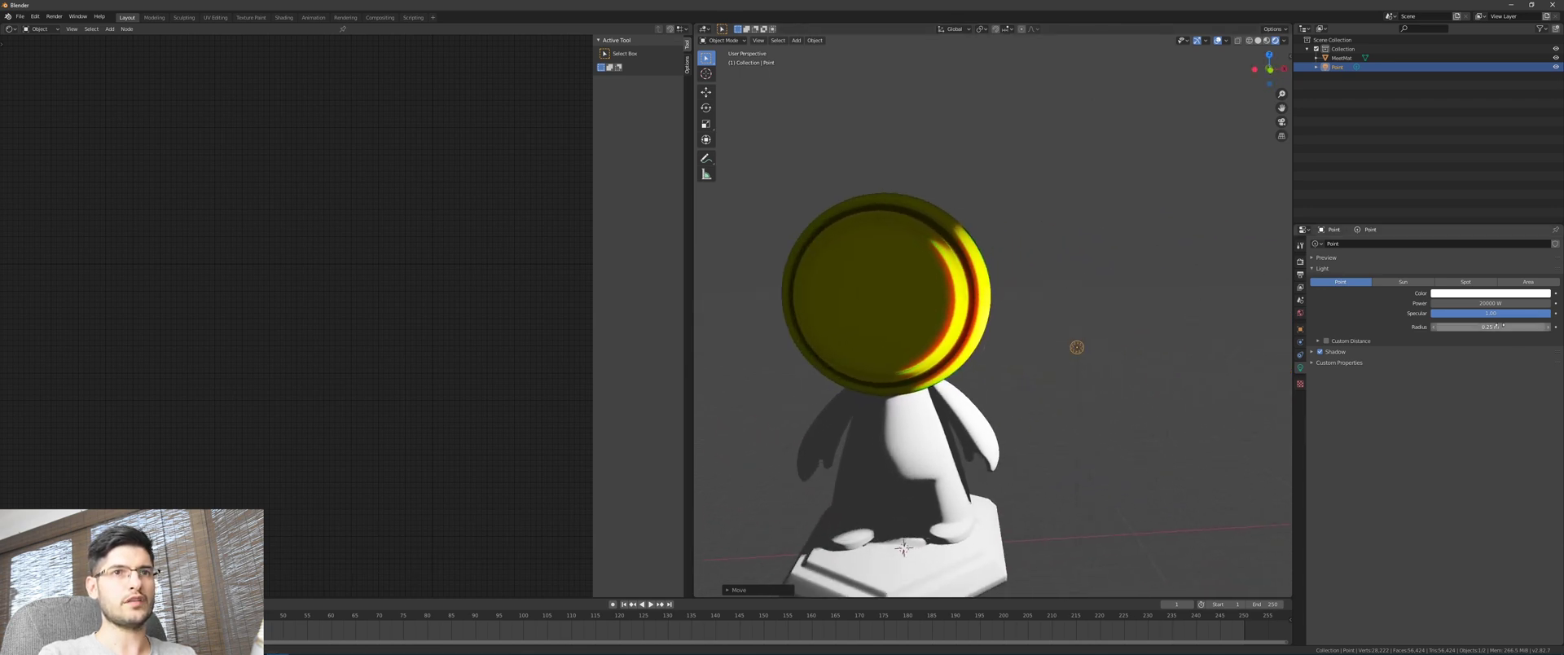
{"action": "left_click_drag", "start_coordinate": [1491, 327], "coordinate": [1556, 326]}
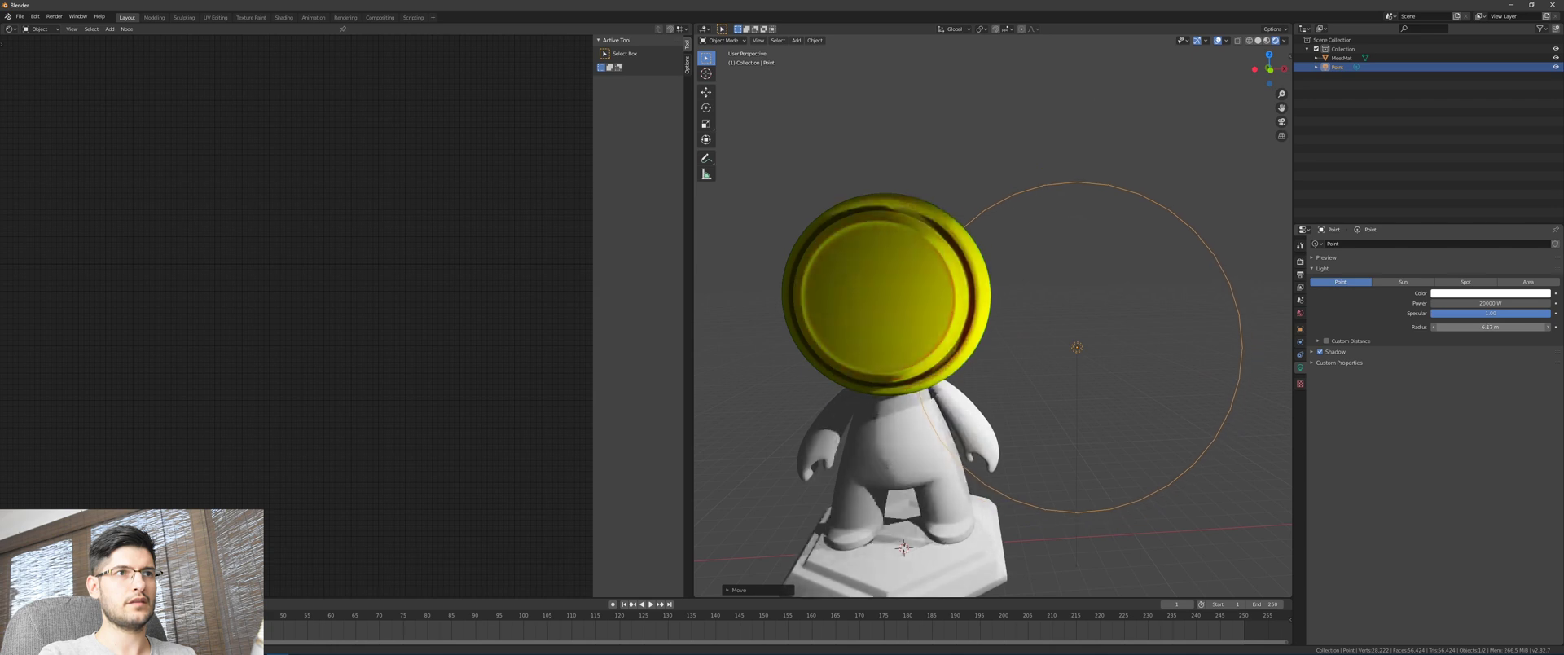
Move the point light around from beside the head toward the front of the character.
{"action": "middle_click_drag", "start_coordinate": [1034, 337], "coordinate": [996, 330]}
{"action": "key", "text": "g"}
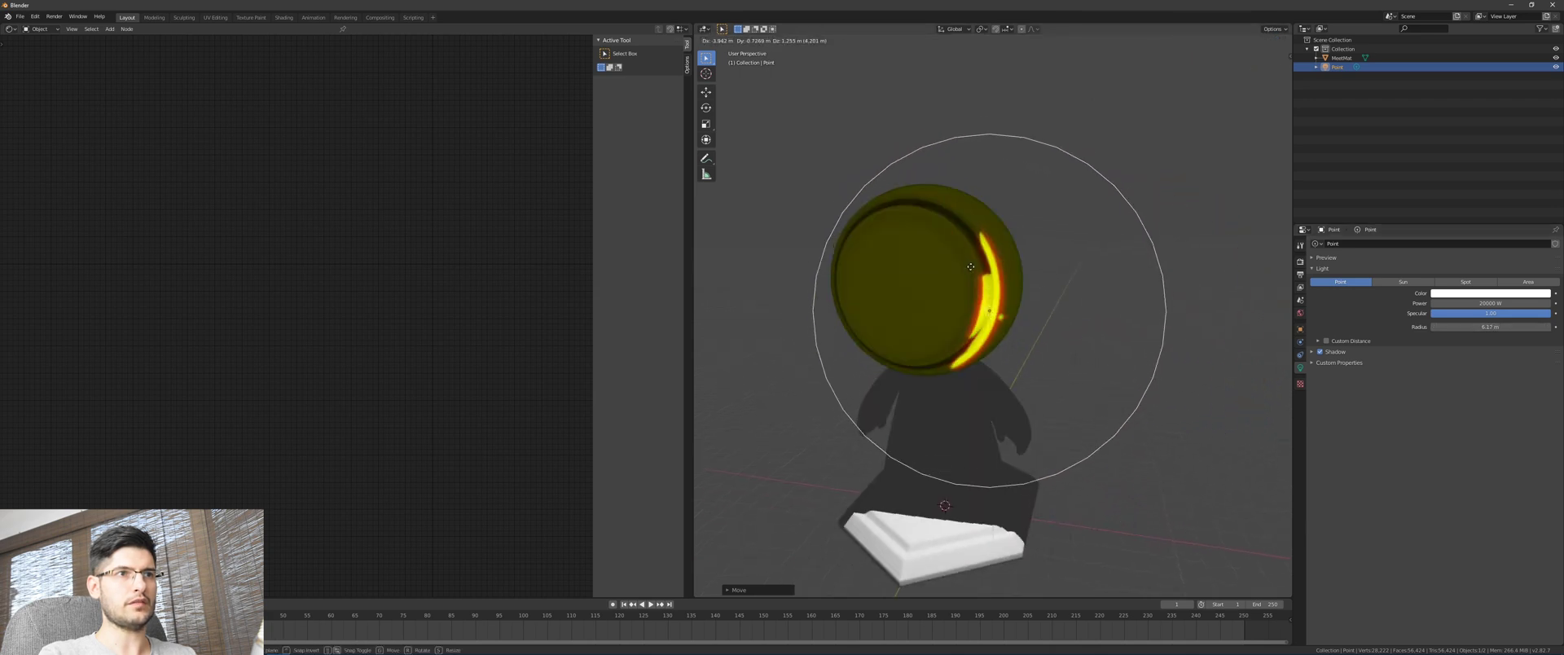
{"action": "left_click", "coordinate": [744, 224]}
{"action": "middle_click_drag", "start_coordinate": [745, 224], "coordinate": [870, 253]}
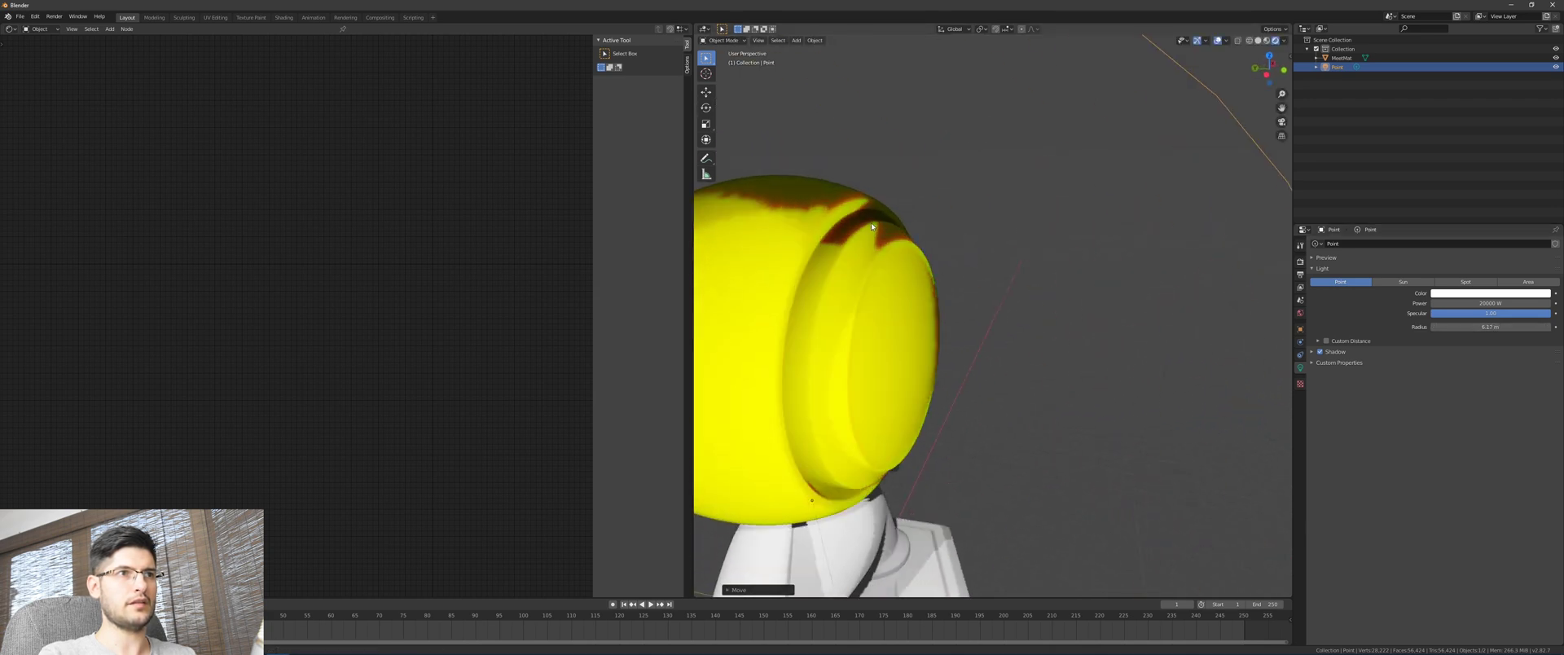
{"action": "scroll", "coordinate": [867, 255], "scroll_direction": "down", "scroll_amount": 4}
{"action": "key", "text": "g"}
{"action": "left_click", "coordinate": [972, 241]}
Turn off shadow casting for the point light.
{"action": "middle_click_drag", "start_coordinate": [1006, 244], "coordinate": [970, 232]}
{"action": "scroll", "coordinate": [989, 222], "scroll_direction": "up", "scroll_amount": 2}
{"action": "scroll", "coordinate": [991, 218], "scroll_direction": "up", "scroll_amount": 1}
{"action": "middle_click_drag", "start_coordinate": [1056, 253], "coordinate": [1024, 236]}
{"action": "scroll", "coordinate": [1030, 241], "scroll_direction": "up", "scroll_amount": 2}
{"action": "left_click", "coordinate": [1330, 352]}
Reposition the point light out in front of the character's face, clear of the head.
{"action": "key", "text": "g"}
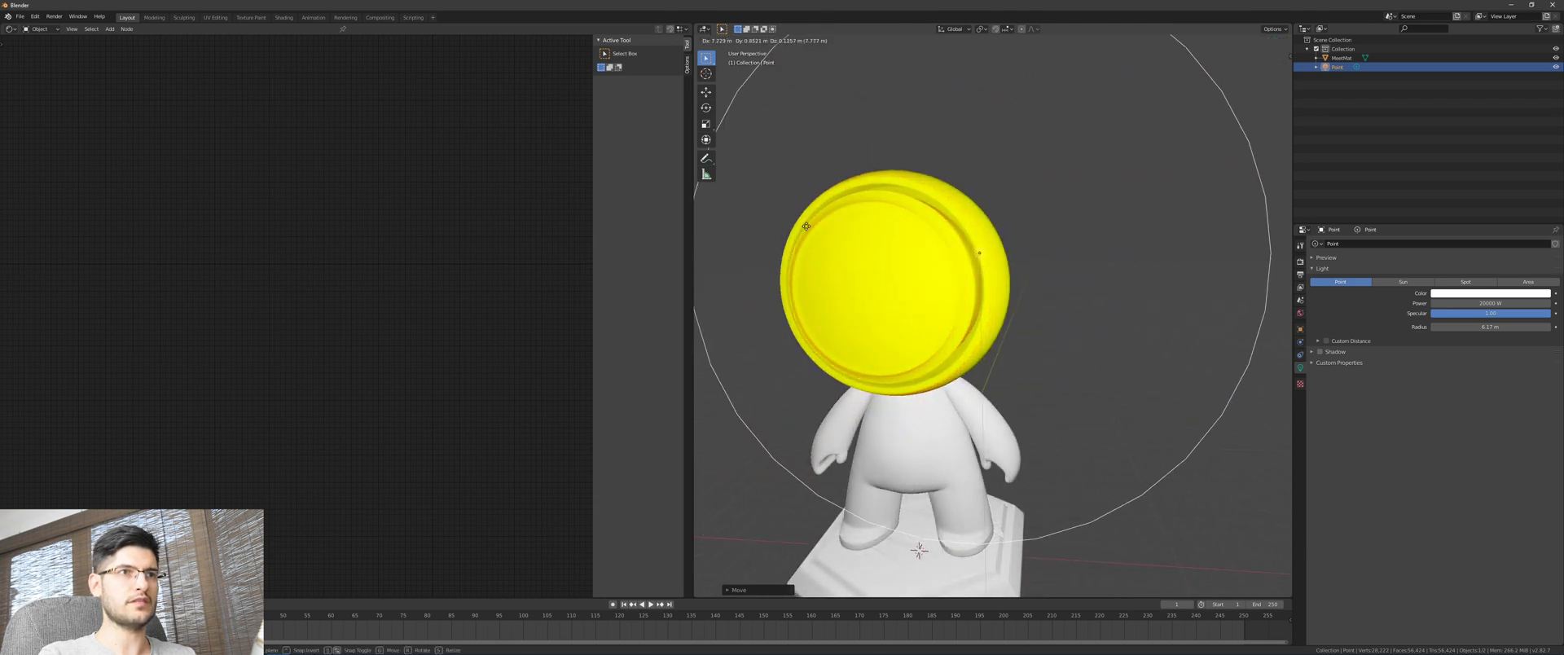
{"action": "left_click", "coordinate": [981, 224]}
{"action": "scroll", "coordinate": [977, 228], "scroll_direction": "down", "scroll_amount": 2}
{"action": "middle_click_drag", "start_coordinate": [921, 255], "coordinate": [1105, 343]}
{"action": "key", "text": "g"}
{"action": "left_click", "coordinate": [1135, 345]}
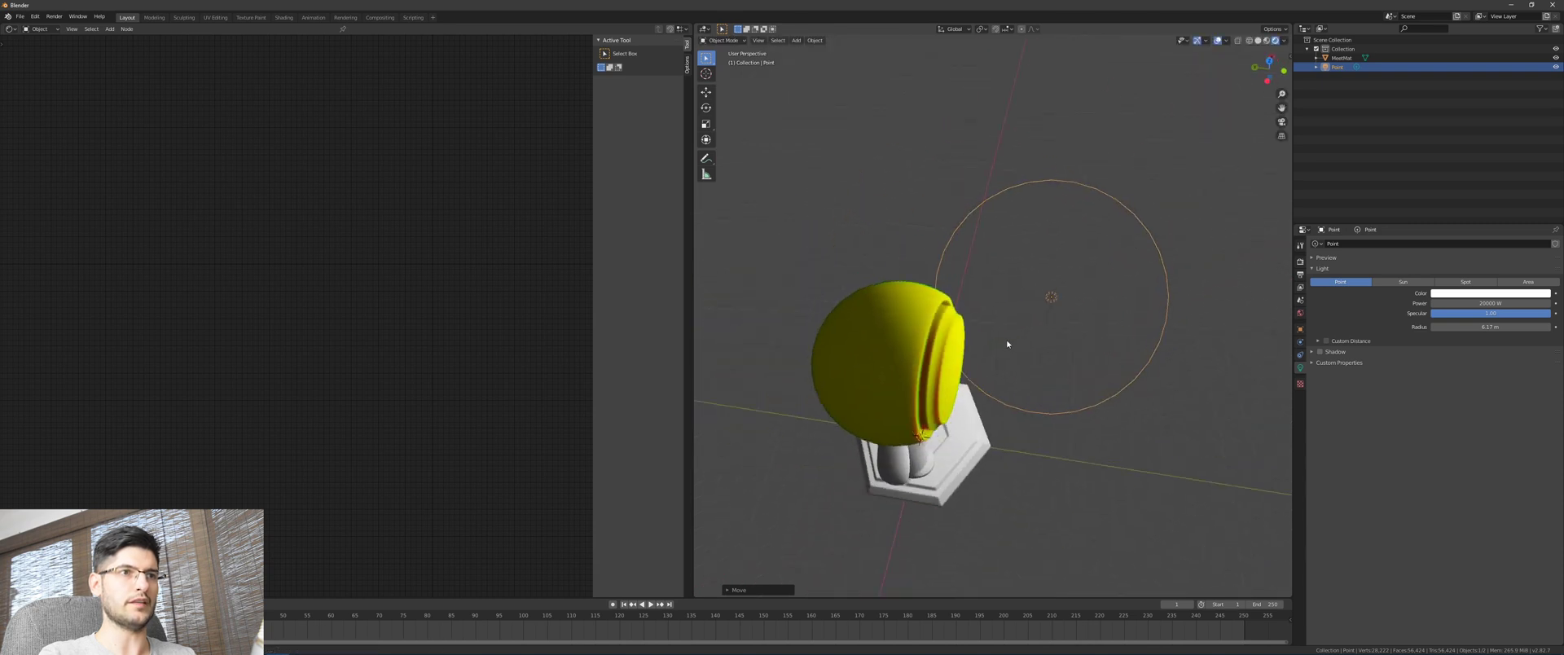
Select MeetMat and set the Multiply node feeding the head material's Subsurface input to 0.700.
{"action": "middle_click_drag", "start_coordinate": [982, 345], "coordinate": [830, 299]}
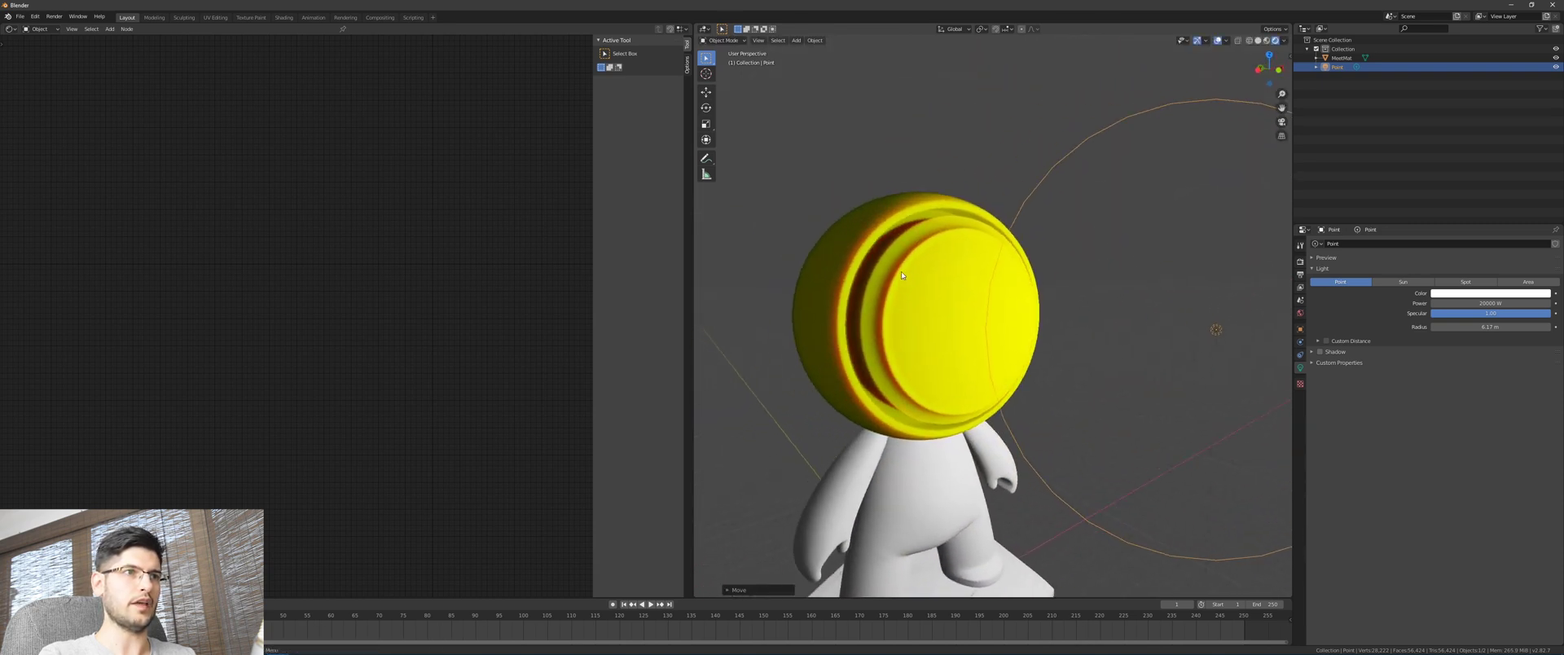
{"action": "scroll", "coordinate": [830, 299], "scroll_direction": "up", "scroll_amount": 2}
{"action": "left_click", "coordinate": [872, 318]}
{"action": "scroll", "coordinate": [872, 318], "scroll_direction": "down", "scroll_amount": 3}
{"action": "middle_click_drag", "start_coordinate": [725, 350], "coordinate": [733, 379]}
{"action": "scroll", "coordinate": [733, 379], "scroll_direction": "up", "scroll_amount": 1}
{"action": "scroll", "coordinate": [299, 318], "scroll_direction": "up", "scroll_amount": 2}
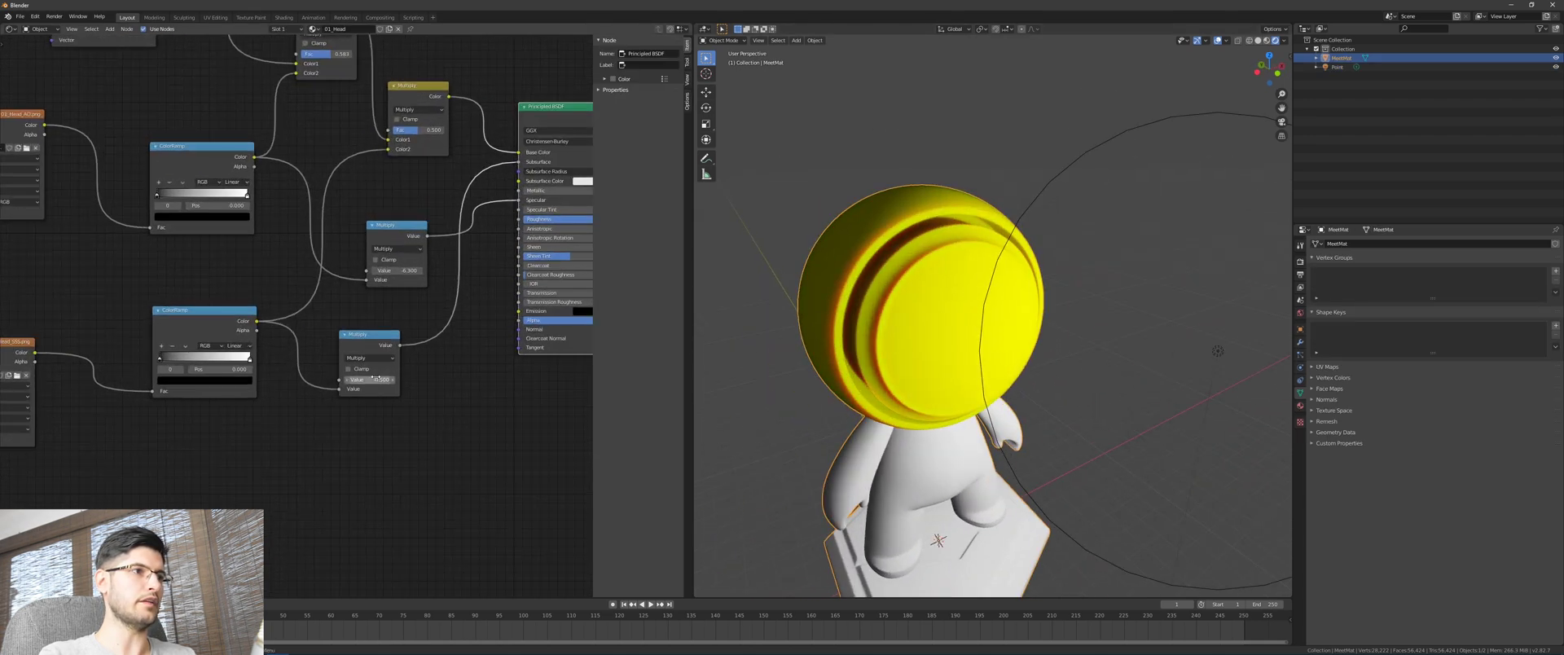
{"action": "mouse_move", "coordinate": [370, 379]}
{"action": "left_mouse_down"}
{"action": "mouse_move", "coordinate": [355, 380]}
{"action": "mouse_move", "coordinate": [389, 380]}
{"action": "mouse_move", "coordinate": [360, 380]}
{"action": "left_mouse_up"}
{"action": "middle_click_drag", "start_coordinate": [746, 274], "coordinate": [821, 217]}
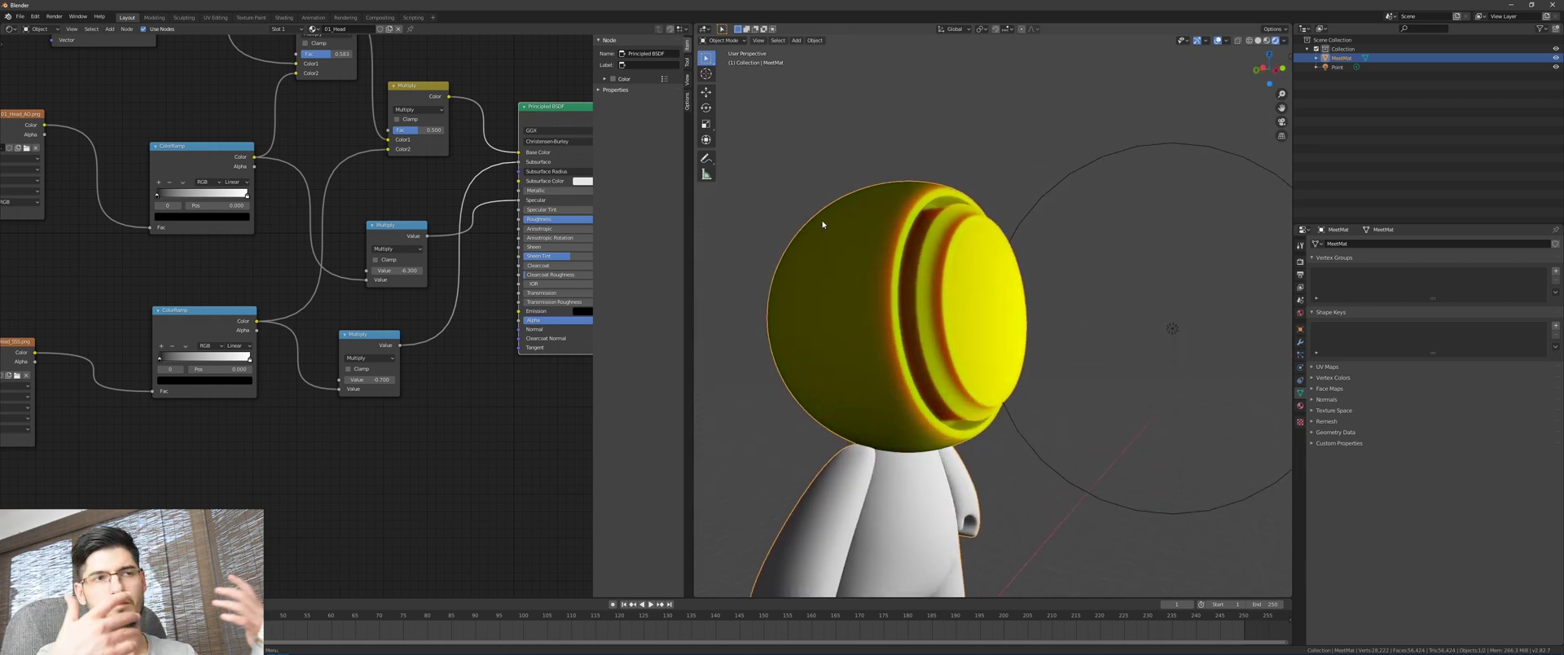
Move the head material's texture, ColorRamp and Multiply nodes as a group farther away from the Principled BSDF.
{"action": "scroll", "coordinate": [372, 334], "scroll_direction": "down", "scroll_amount": 3}
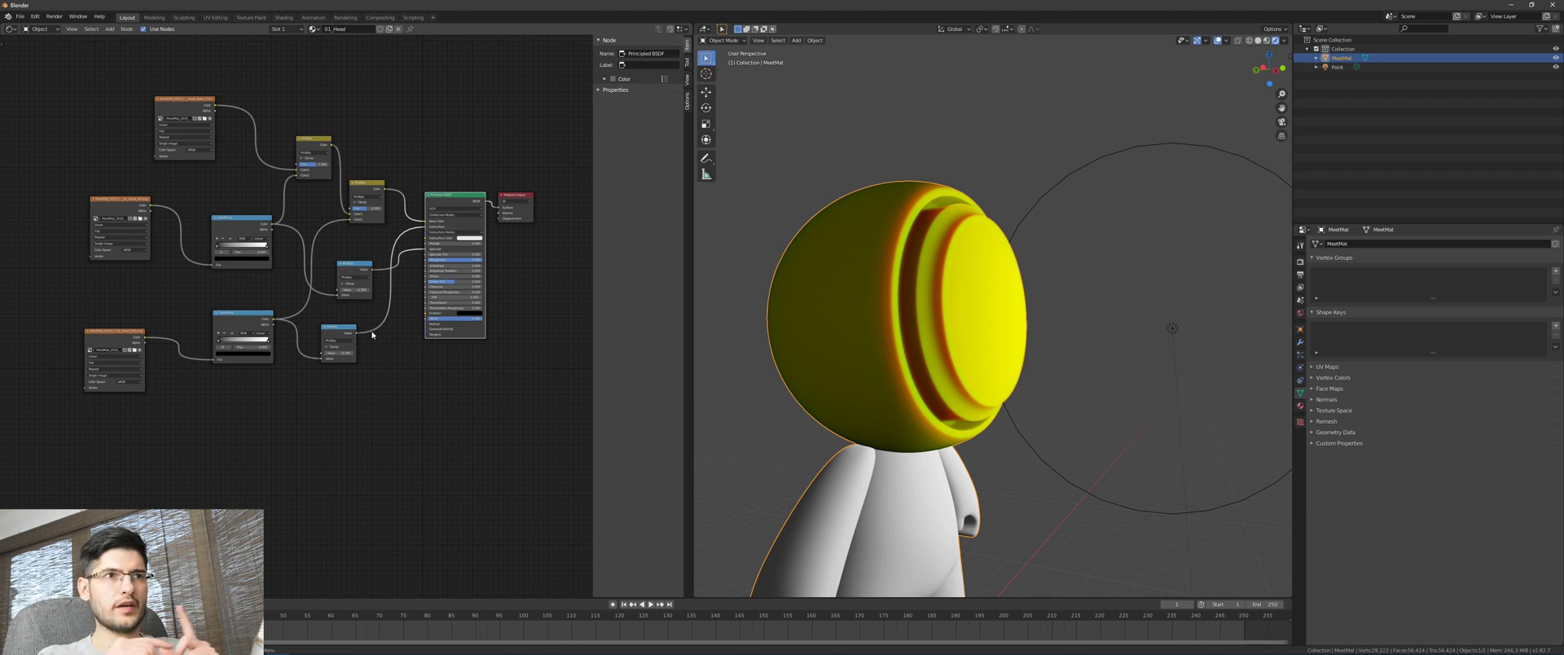
{"action": "mouse_move", "coordinate": [884, 352]}
{"action": "middle_mouse_down"}
{"action": "mouse_move", "coordinate": [827, 359]}
{"action": "mouse_move", "coordinate": [860, 350]}
{"action": "middle_mouse_up"}
{"action": "middle_click_drag", "start_coordinate": [859, 298], "coordinate": [869, 316]}
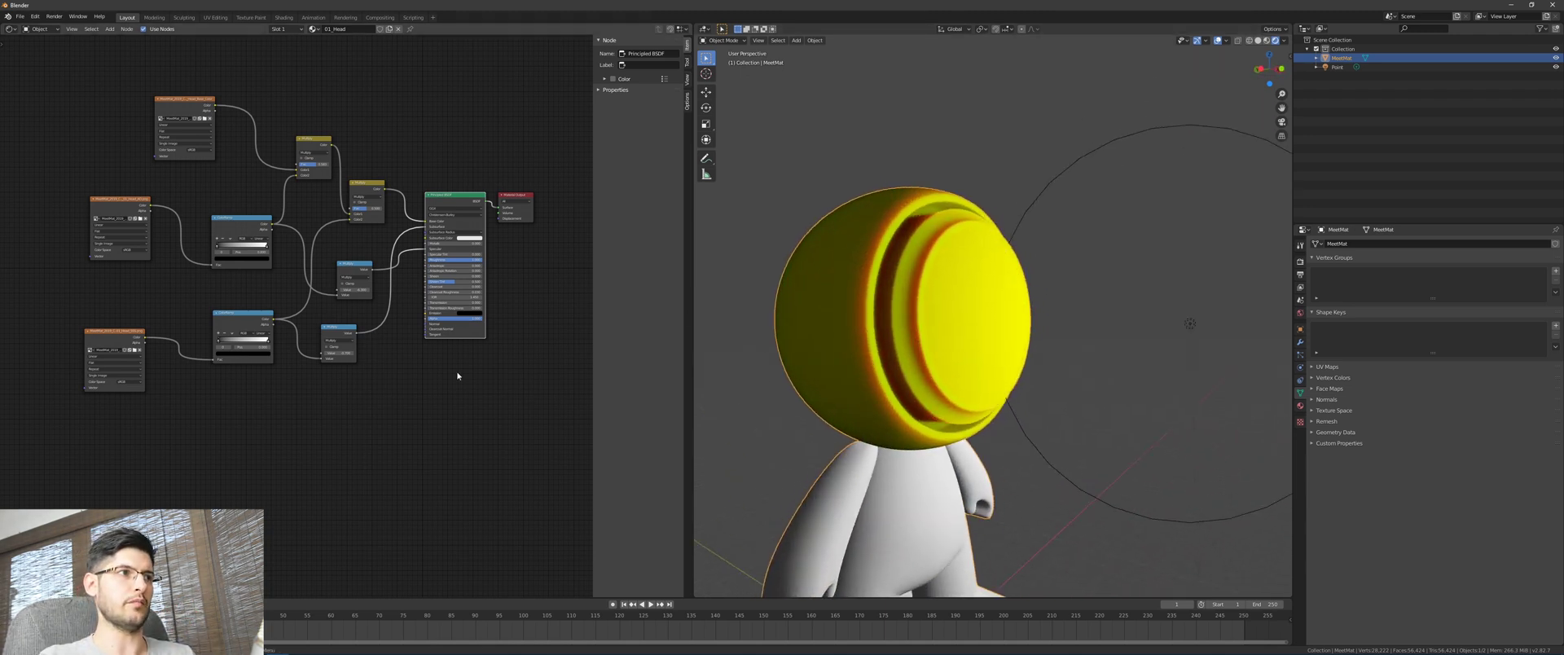
{"action": "middle_click_drag", "start_coordinate": [426, 327], "coordinate": [451, 307]}
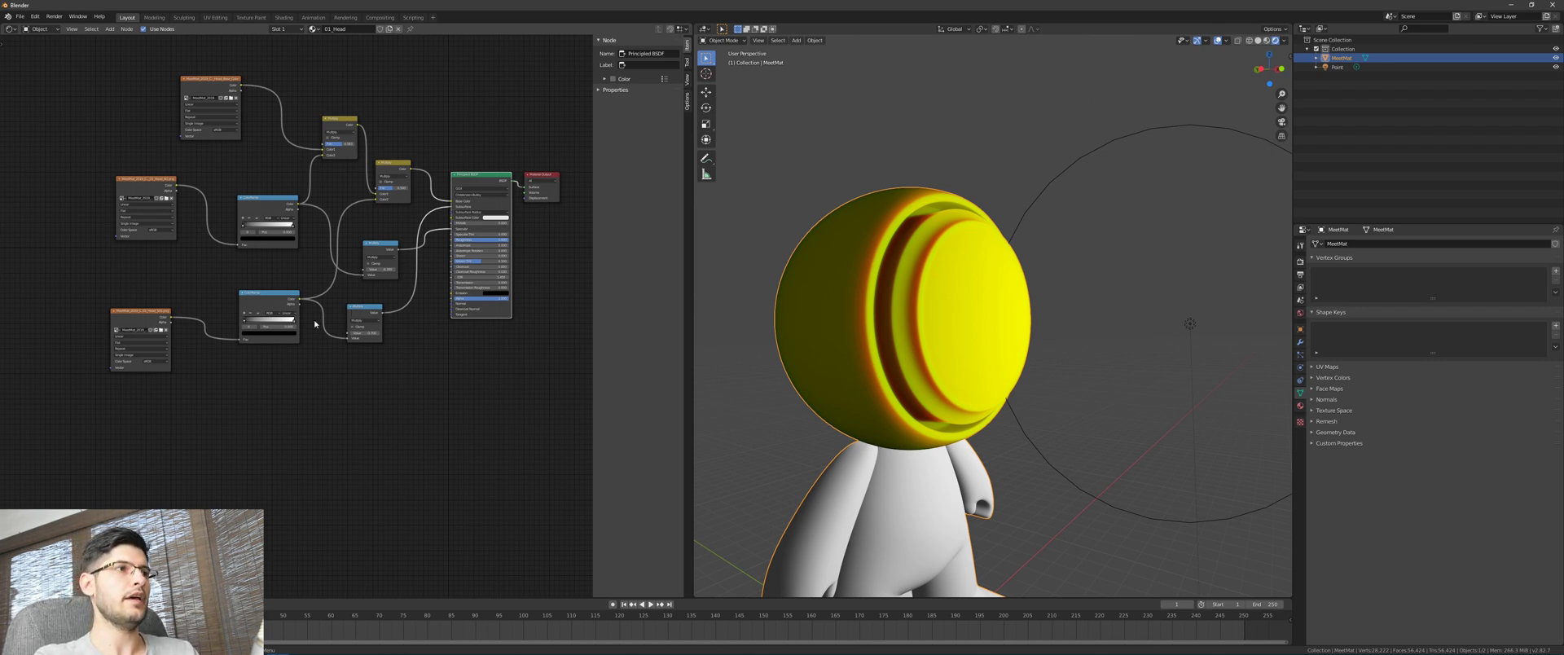
{"action": "left_click_drag", "start_coordinate": [408, 62], "coordinate": [80, 392]}
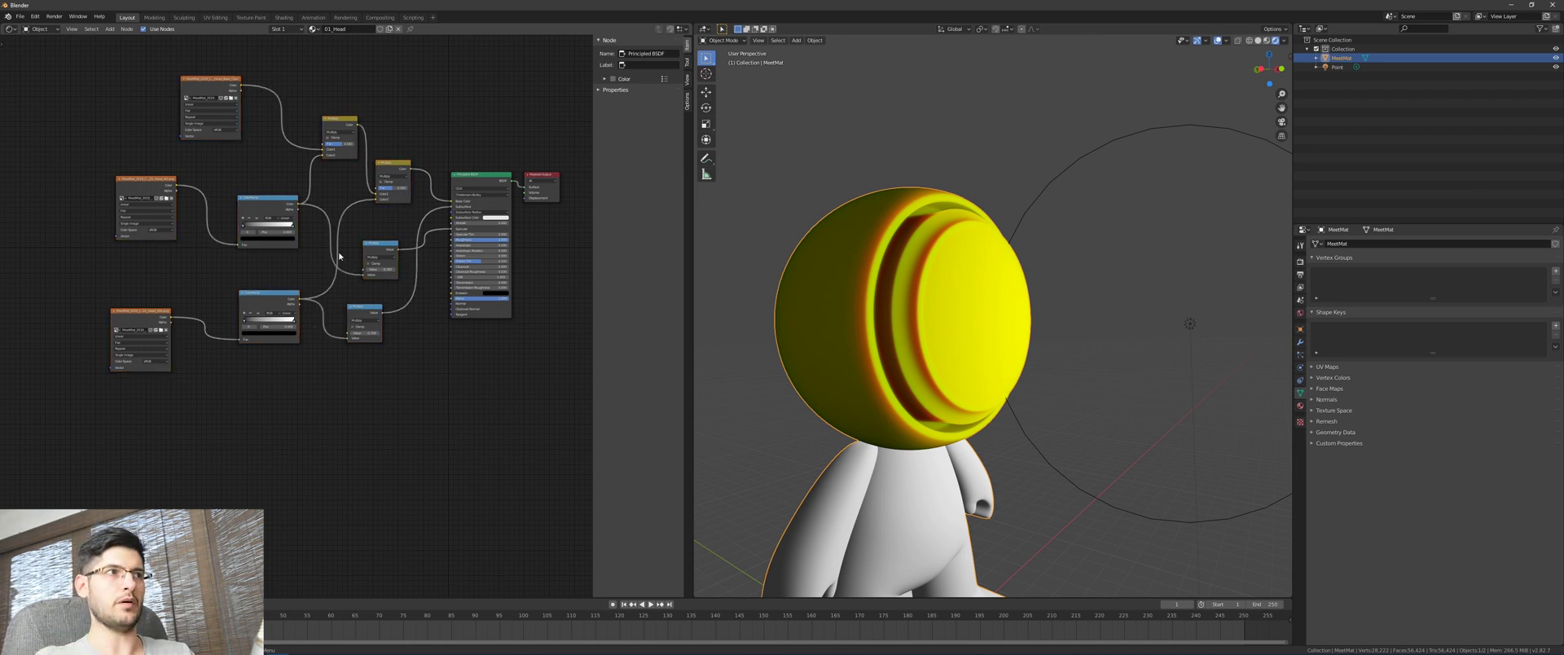
{"action": "left_click_drag", "start_coordinate": [393, 77], "coordinate": [166, 342]}
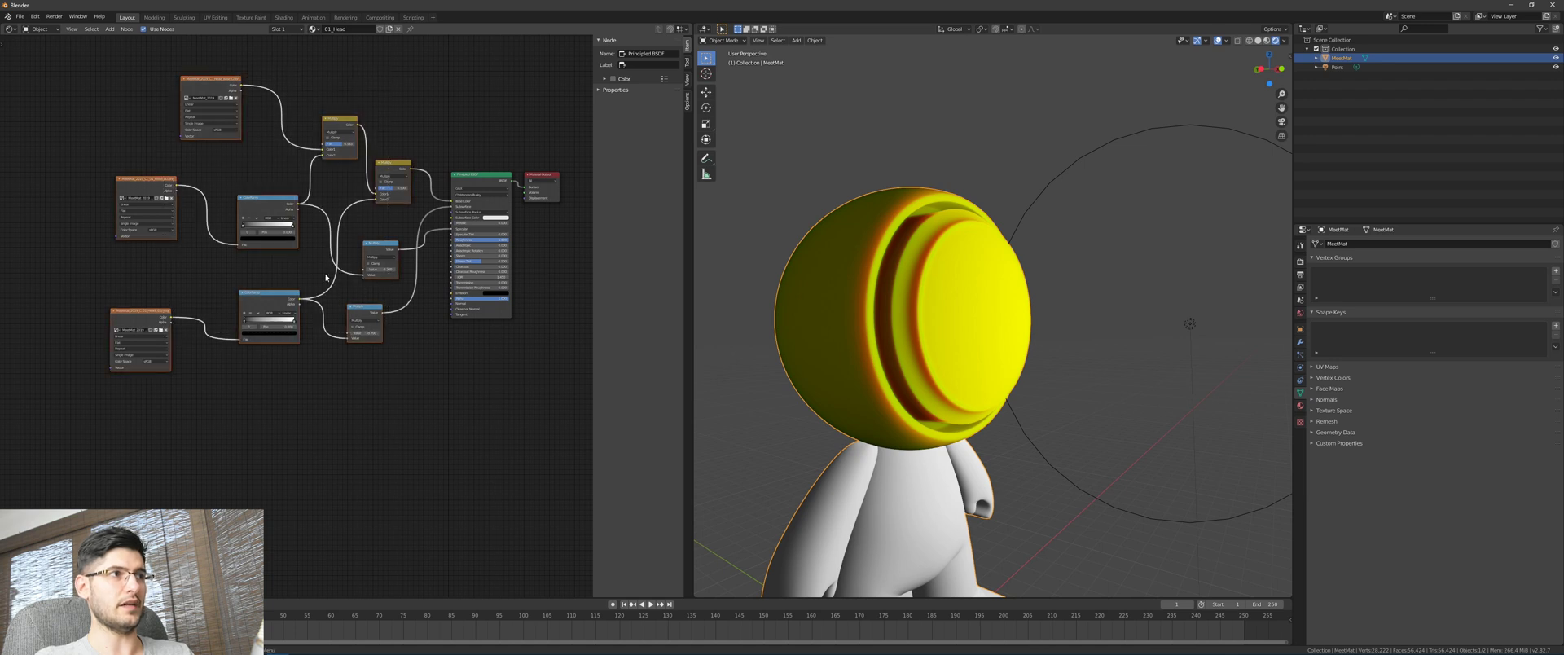
{"action": "scroll", "coordinate": [326, 277], "scroll_direction": "down", "scroll_amount": 1}
{"action": "left_click_drag", "start_coordinate": [233, 124], "coordinate": [175, 104]}
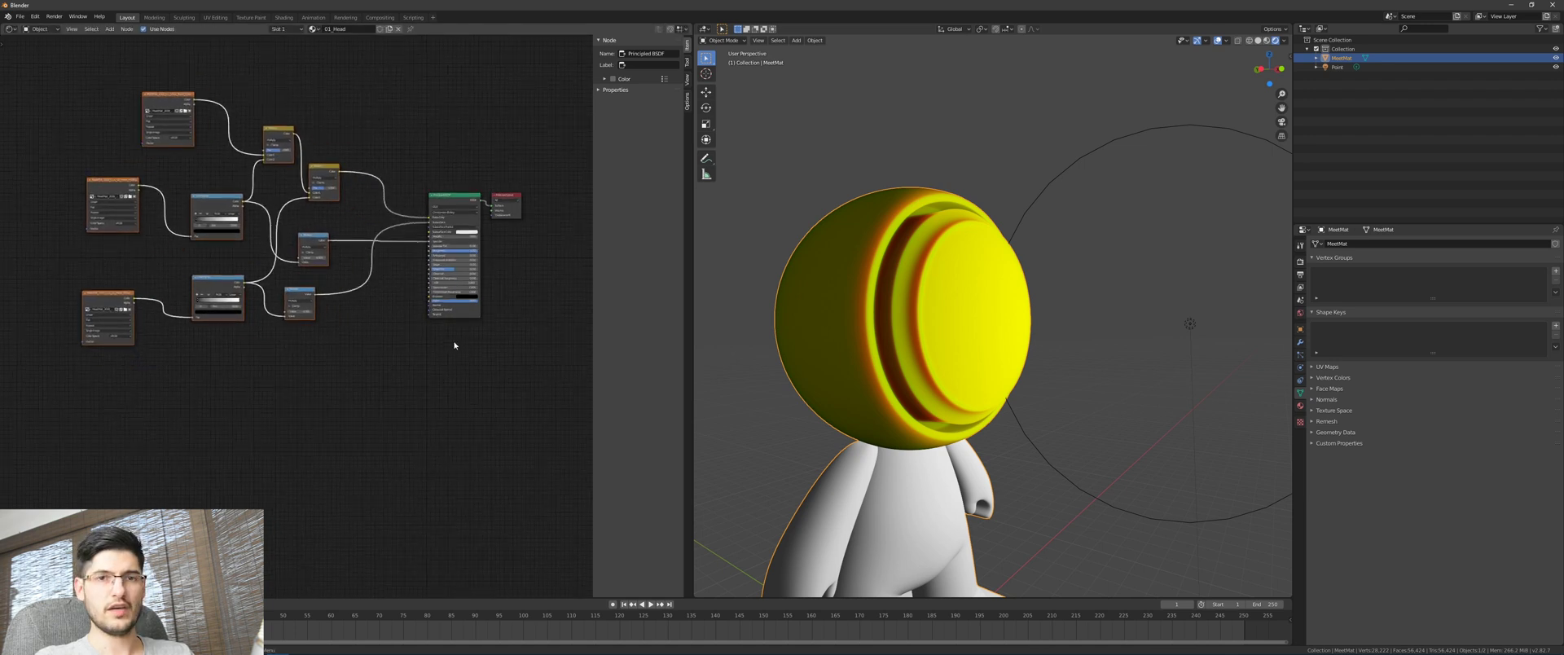
{"action": "left_click", "coordinate": [349, 330]}
Examine the head material's base color, AO and scattering texture nodes and how they connect to the shader.
{"action": "middle_click_drag", "start_coordinate": [181, 348], "coordinate": [286, 394]}
{"action": "scroll", "coordinate": [236, 318], "scroll_direction": "up", "scroll_amount": 8}
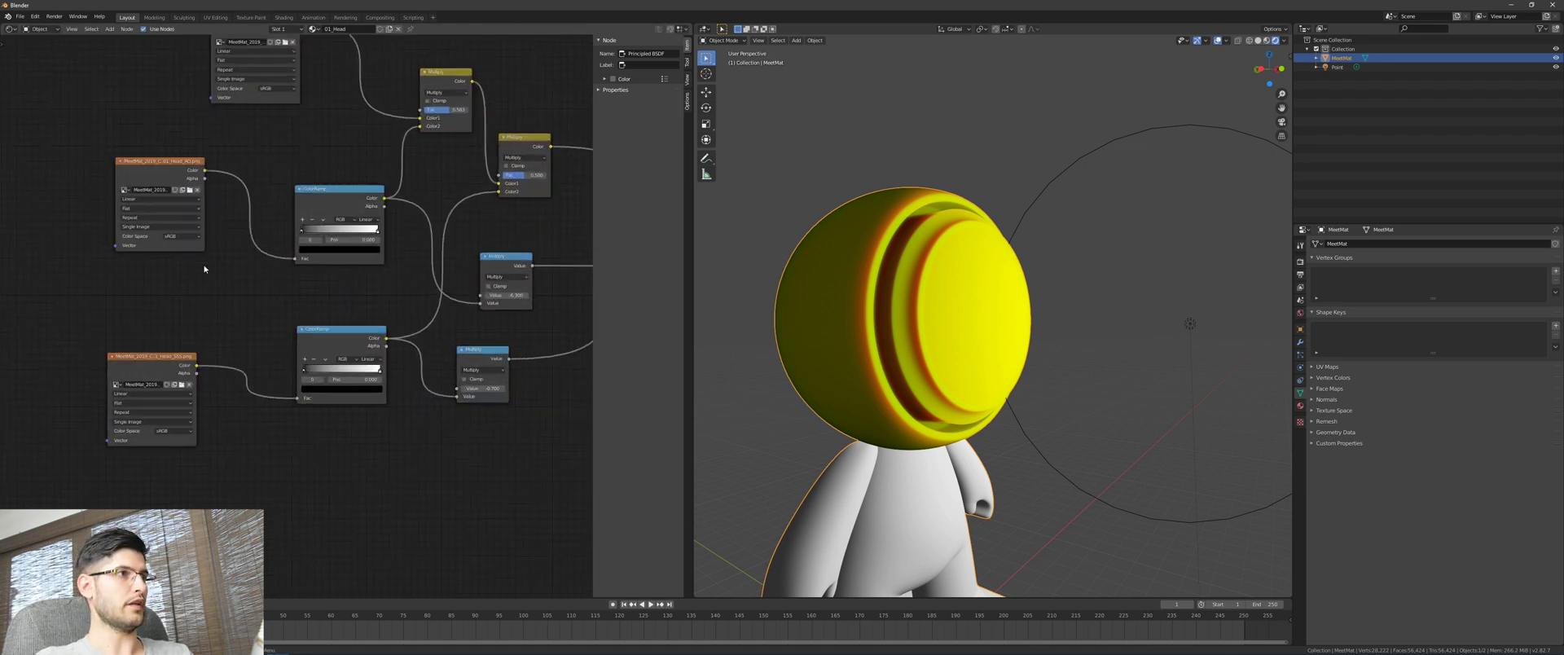
{"action": "middle_click_drag", "start_coordinate": [206, 350], "coordinate": [142, 541]}
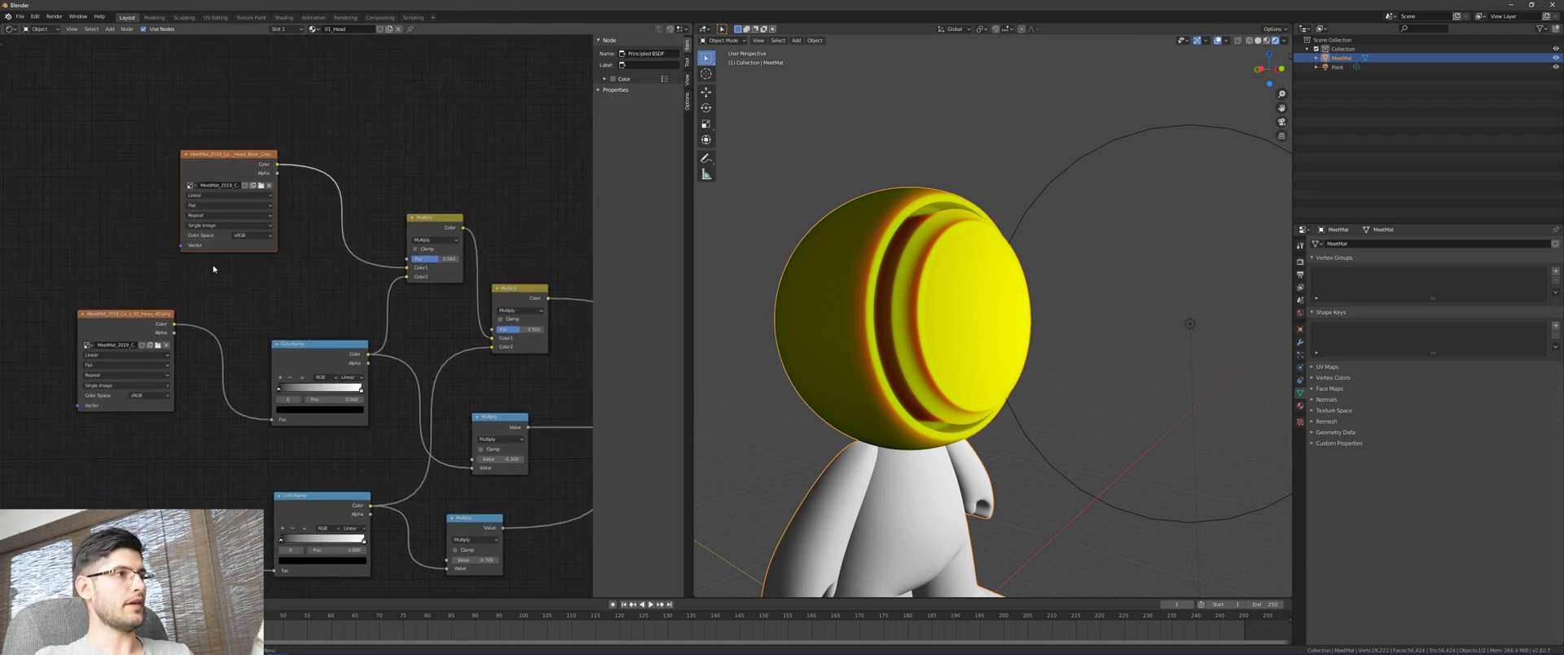
{"action": "scroll", "coordinate": [241, 338], "scroll_direction": "down", "scroll_amount": 4}
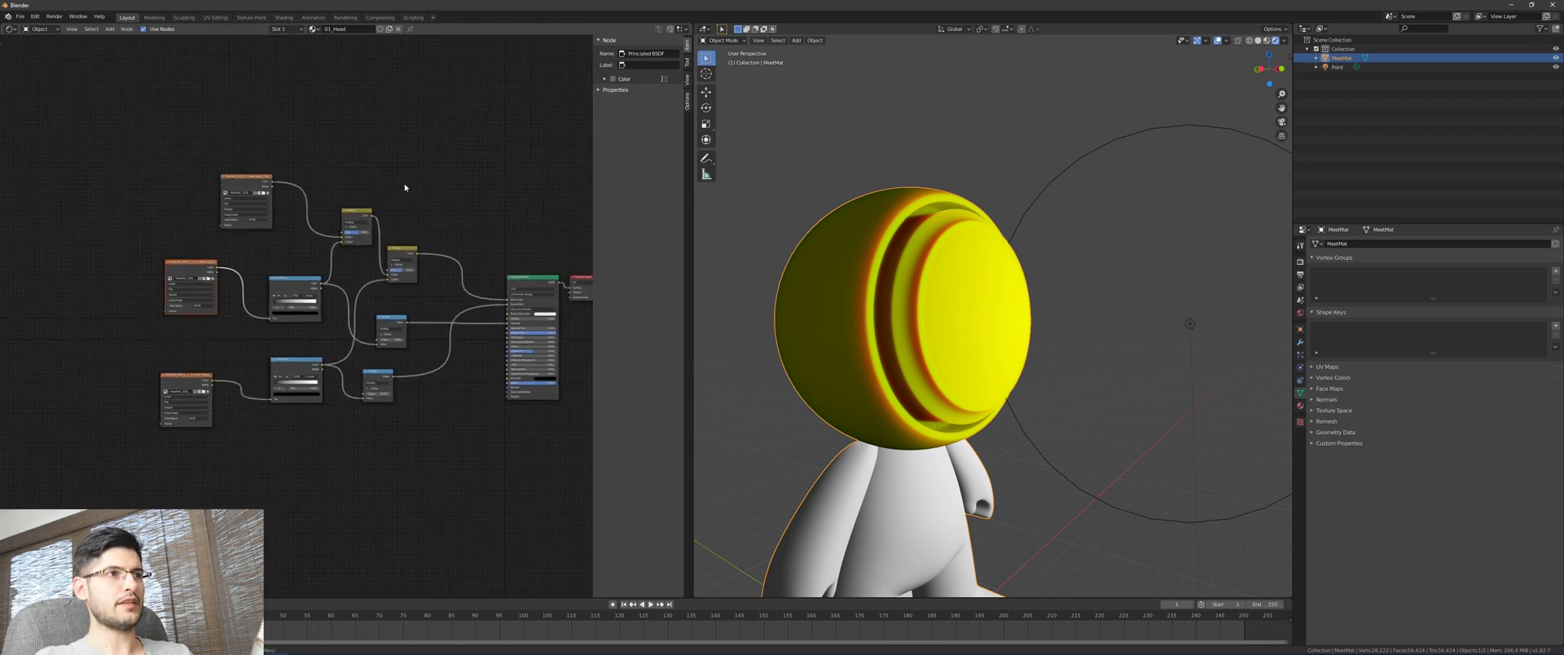
{"action": "scroll", "coordinate": [457, 402], "scroll_direction": "down", "scroll_amount": 2}
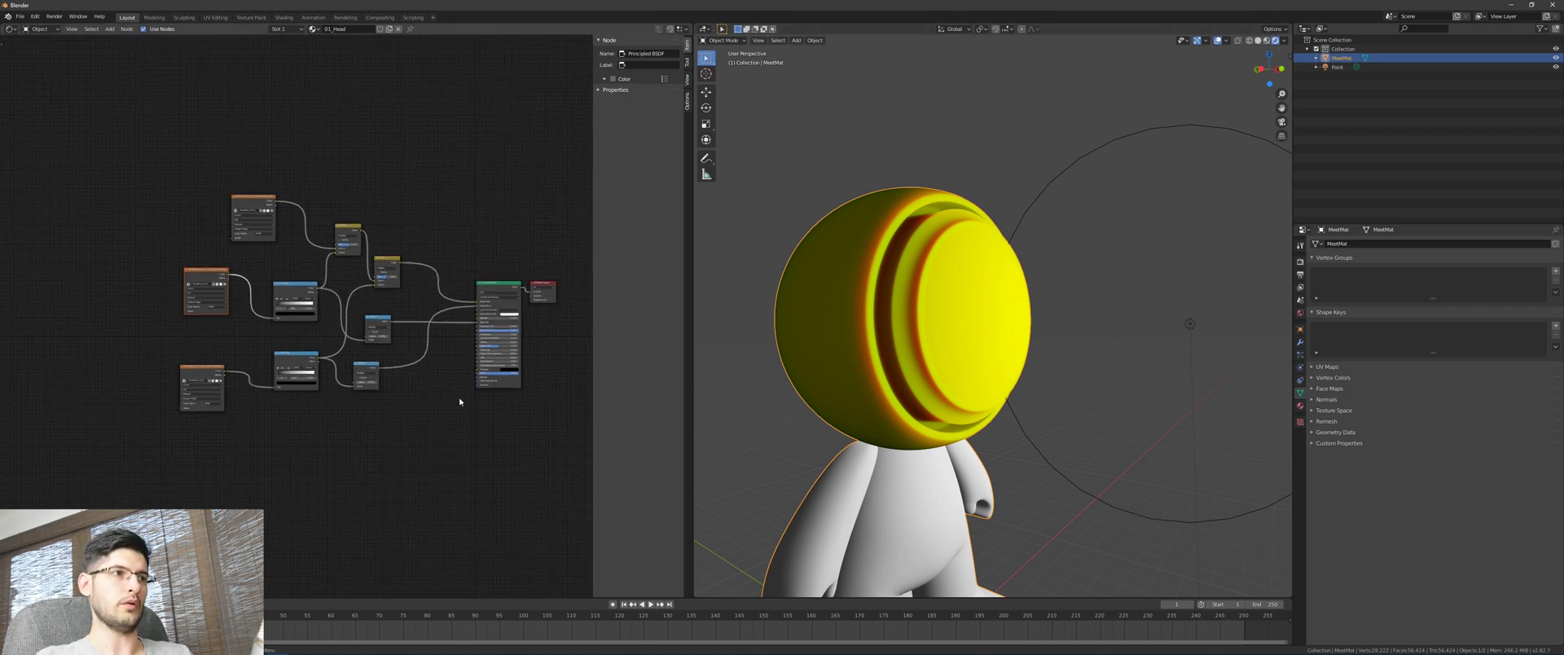
{"action": "middle_click_drag", "start_coordinate": [457, 402], "coordinate": [423, 372]}
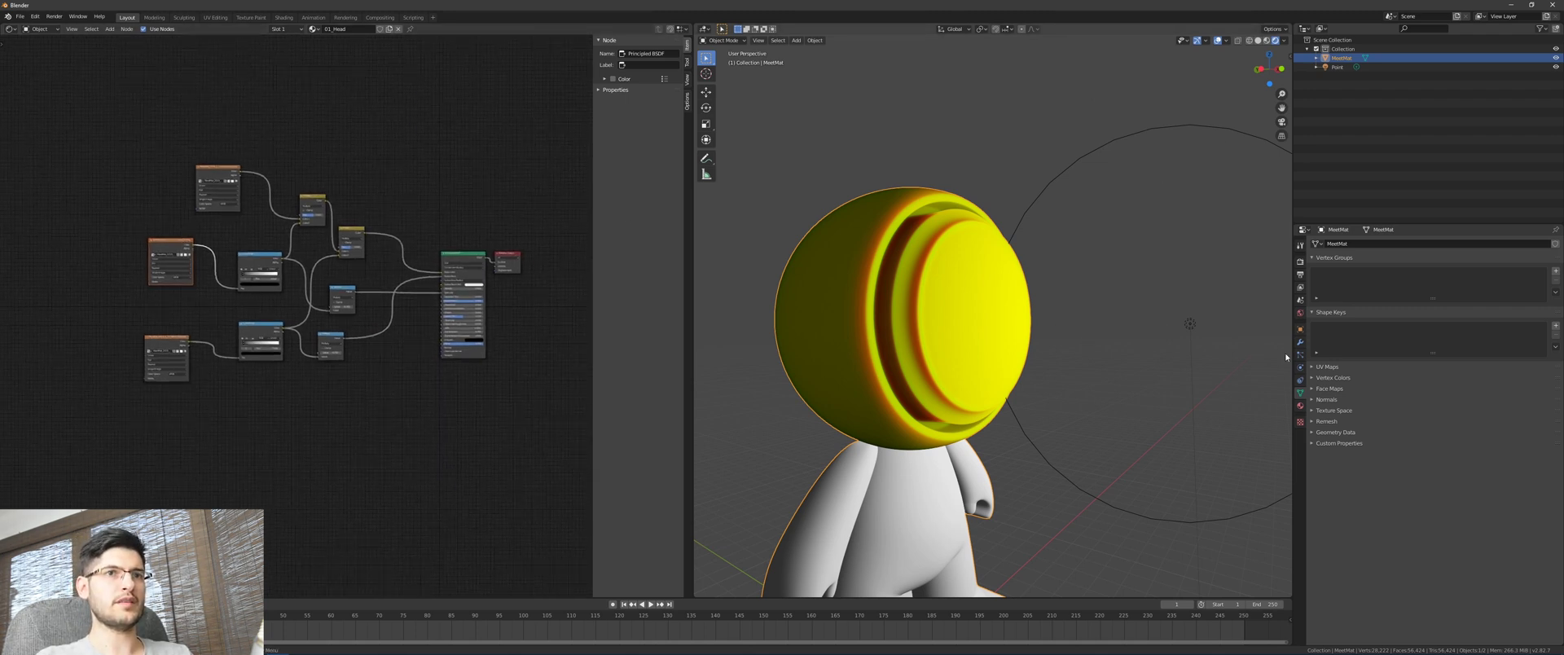
Copy the head material's ColorRamp and Multiply nodes and paste them into the 02_Body material.
{"action": "scroll", "coordinate": [957, 476], "scroll_direction": "down", "scroll_amount": 3}
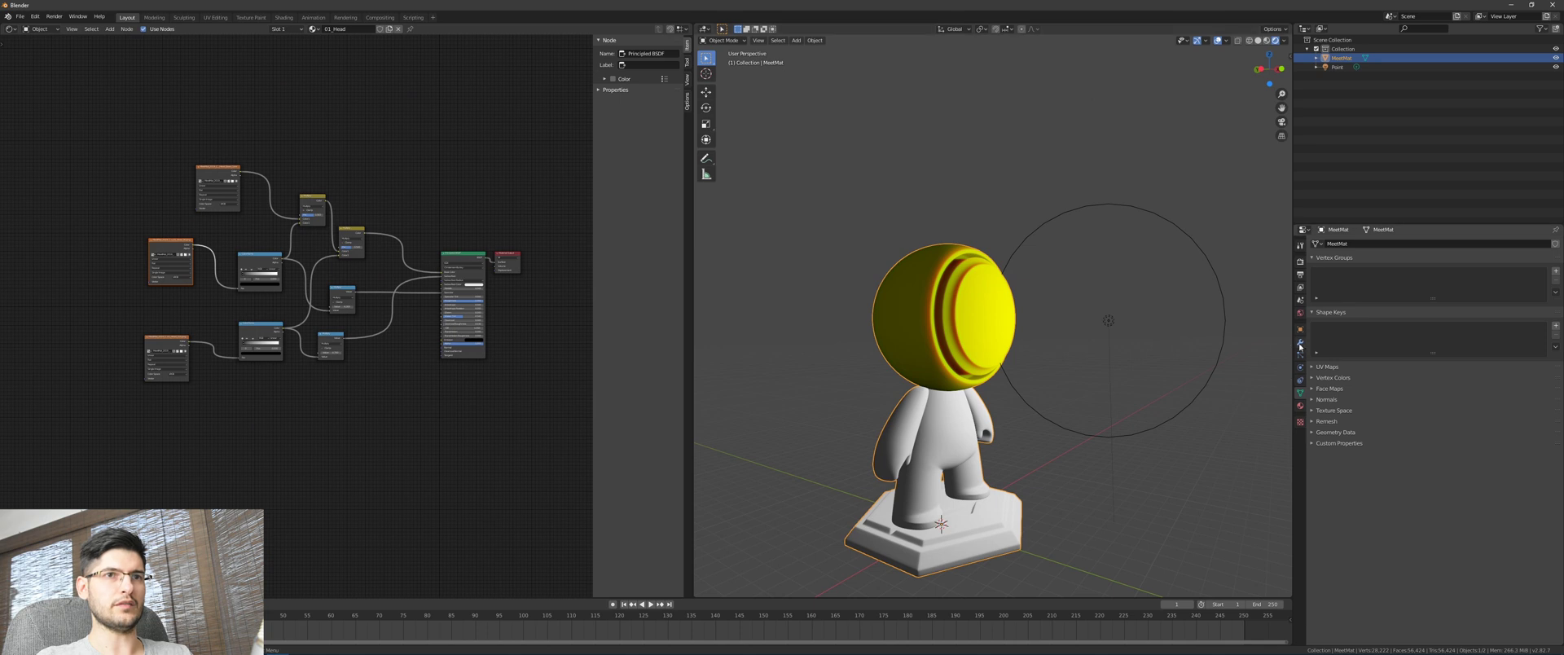
{"action": "left_click", "coordinate": [1300, 406]}
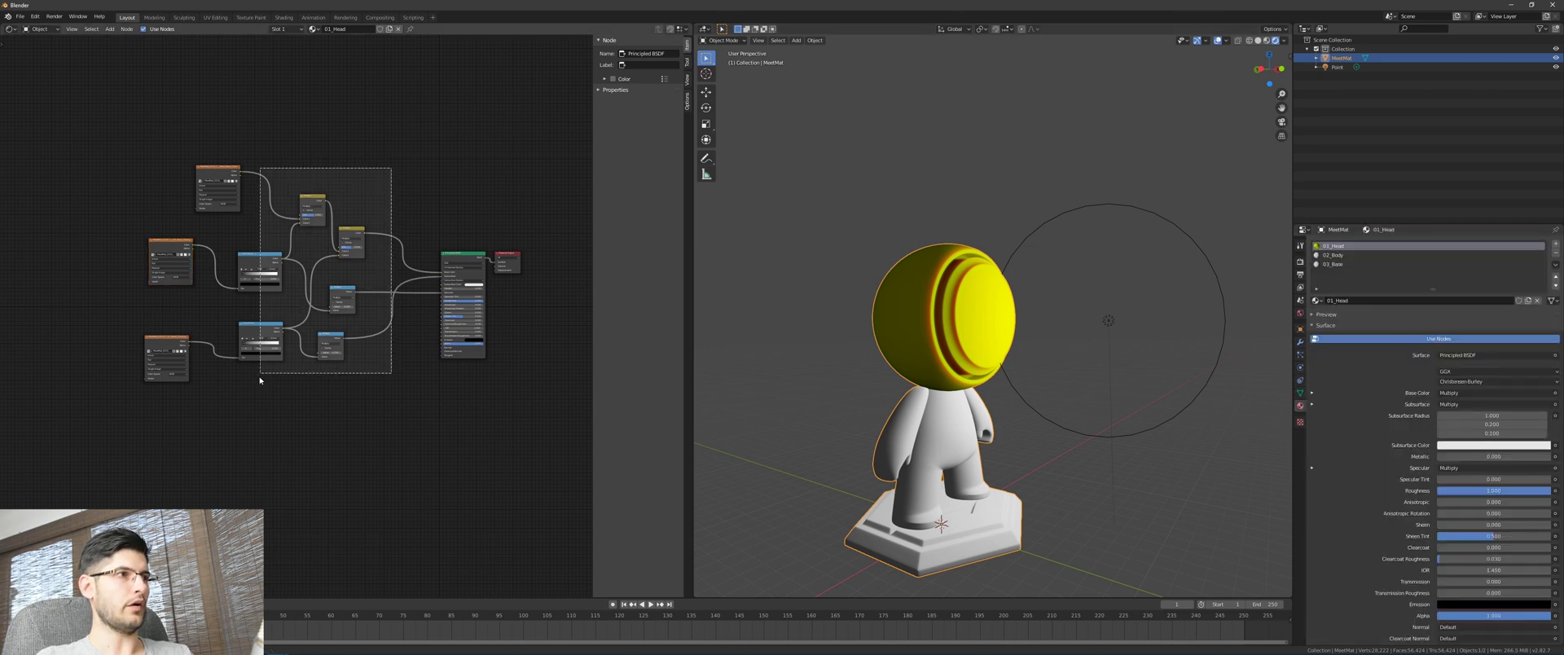
{"action": "right_click", "coordinate": [285, 284]}
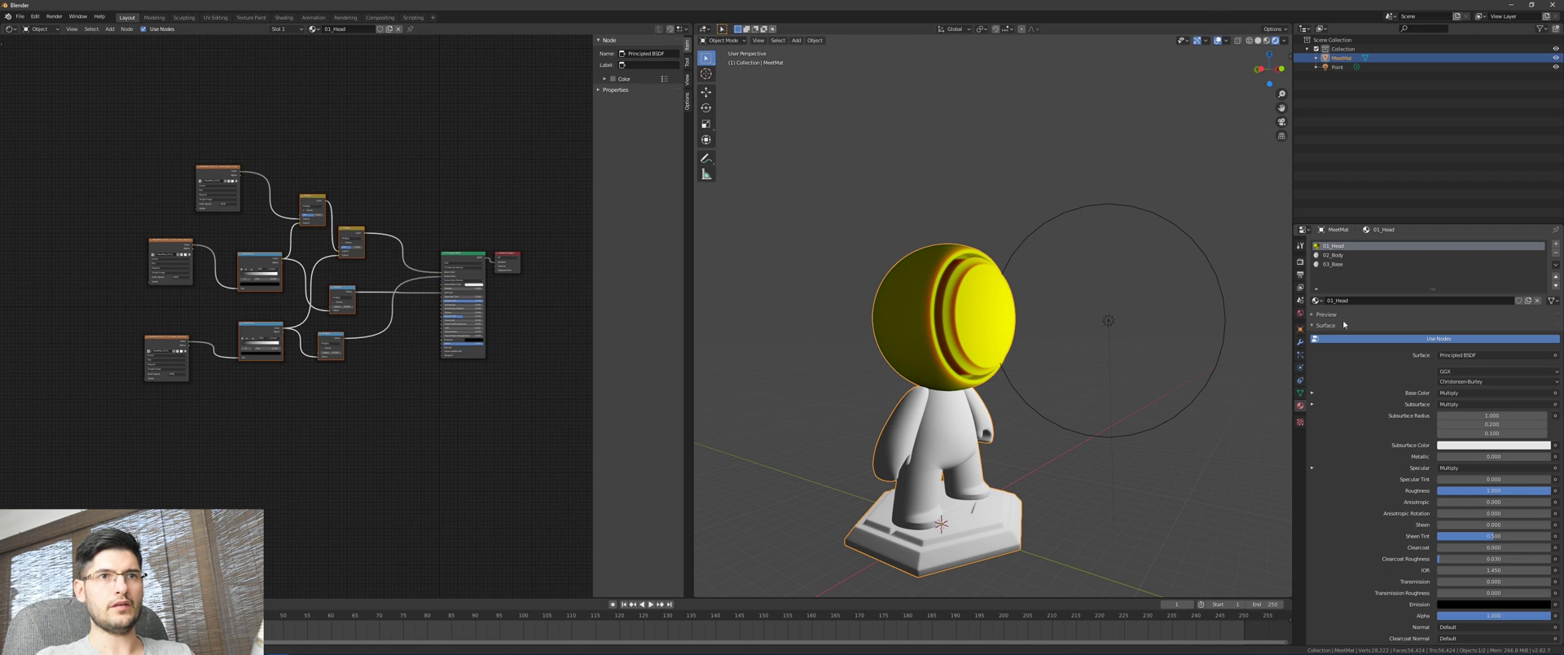
{"action": "left_click", "coordinate": [1335, 256]}
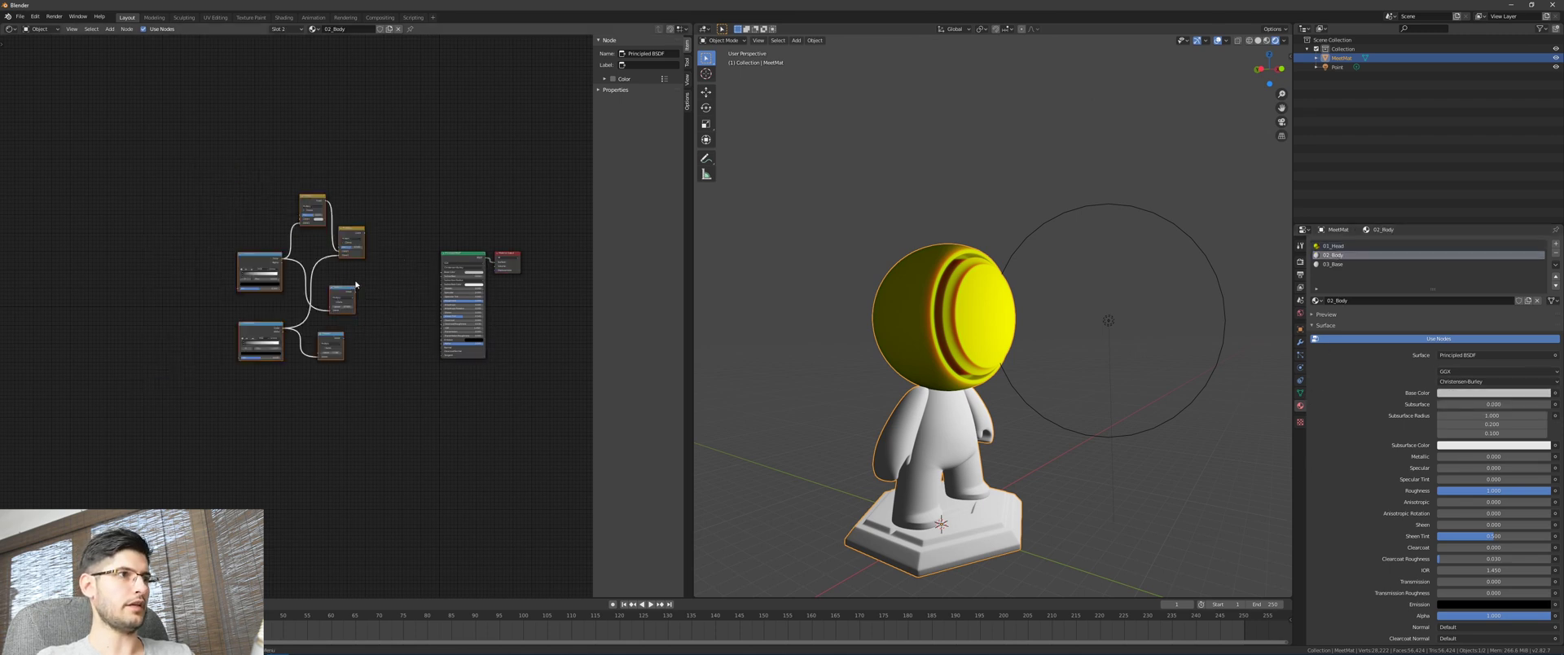
{"action": "mouse_move", "coordinate": [264, 257]}
{"action": "left_mouse_down"}
{"action": "mouse_move", "coordinate": [339, 285]}
{"action": "mouse_move", "coordinate": [277, 277]}
{"action": "left_mouse_up"}
{"action": "left_click", "coordinate": [288, 250]}
Connect the body material's Multiply nodes to the Principled BSDF's Base Color, Specular and Subsurface inputs.
{"action": "scroll", "coordinate": [293, 260], "scroll_direction": "up", "scroll_amount": 9}
{"action": "middle_click_drag", "start_coordinate": [392, 289], "coordinate": [319, 229]}
{"action": "scroll", "coordinate": [400, 284], "scroll_direction": "up", "scroll_amount": 2}
{"action": "left_click_drag", "start_coordinate": [289, 196], "coordinate": [428, 235]}
{"action": "left_click_drag", "start_coordinate": [263, 330], "coordinate": [429, 283]}
{"action": "left_click_drag", "start_coordinate": [234, 440], "coordinate": [428, 244]}
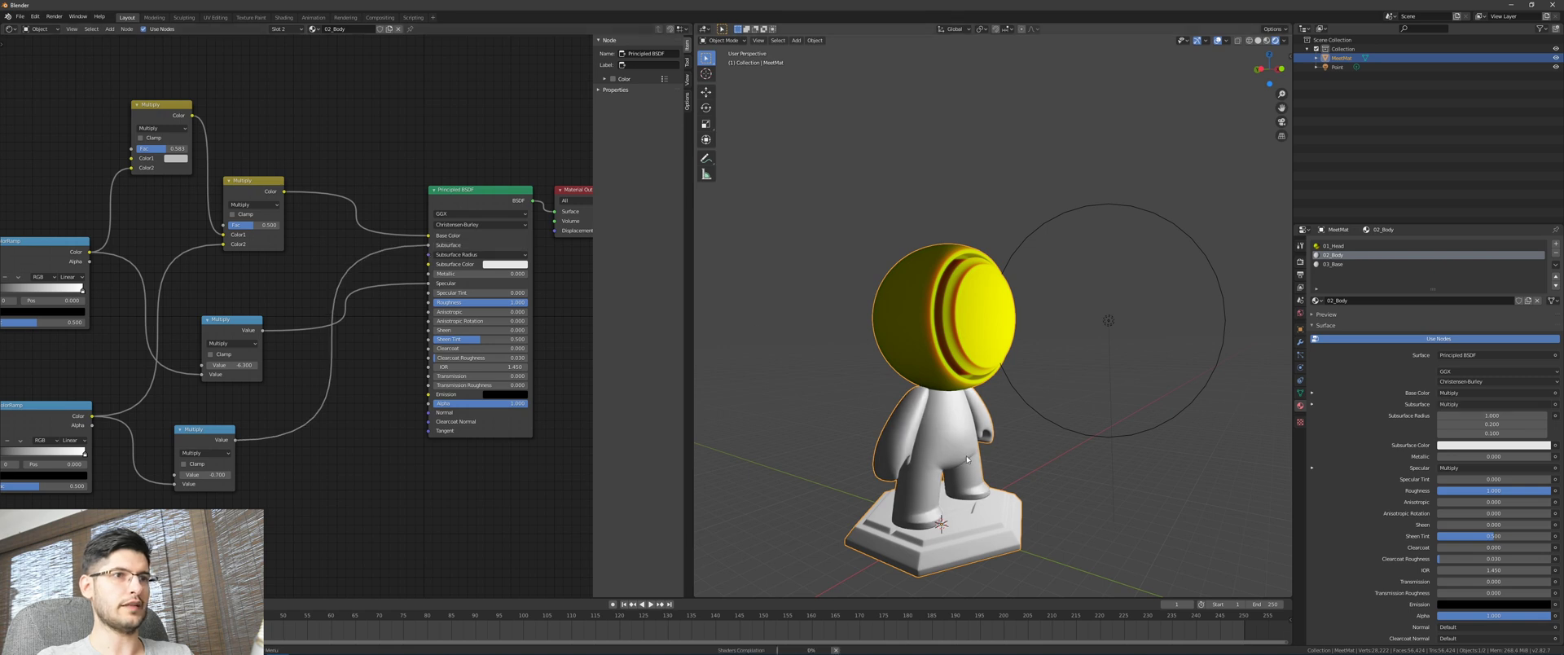
Add the 02_Body base color texture from the Meetmat SSS export folder to the body material's node graph.
{"action": "scroll", "coordinate": [967, 460], "scroll_direction": "up", "scroll_amount": 4}
{"action": "scroll", "coordinate": [947, 476], "scroll_direction": "down", "scroll_amount": 3}
{"action": "middle_click_drag", "start_coordinate": [946, 478], "coordinate": [1000, 423], "text": "shift"}
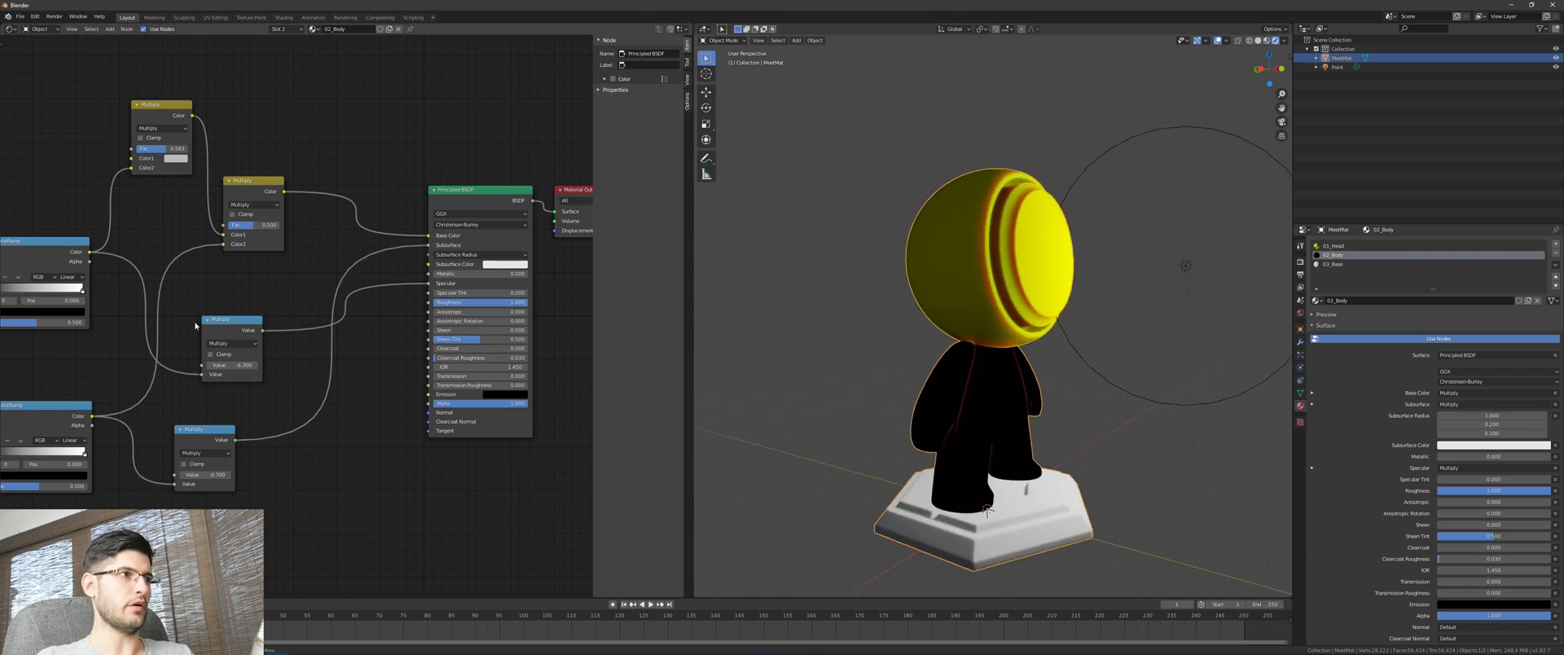
{"action": "scroll", "coordinate": [147, 308], "scroll_direction": "down", "scroll_amount": 2}
{"action": "middle_click_drag", "start_coordinate": [31, 277], "coordinate": [107, 268]}
{"action": "scroll", "coordinate": [114, 285], "scroll_direction": "down", "scroll_amount": 2}
{"action": "middle_click_drag", "start_coordinate": [164, 364], "coordinate": [243, 386]}
{"action": "key", "text": "shift+a"}
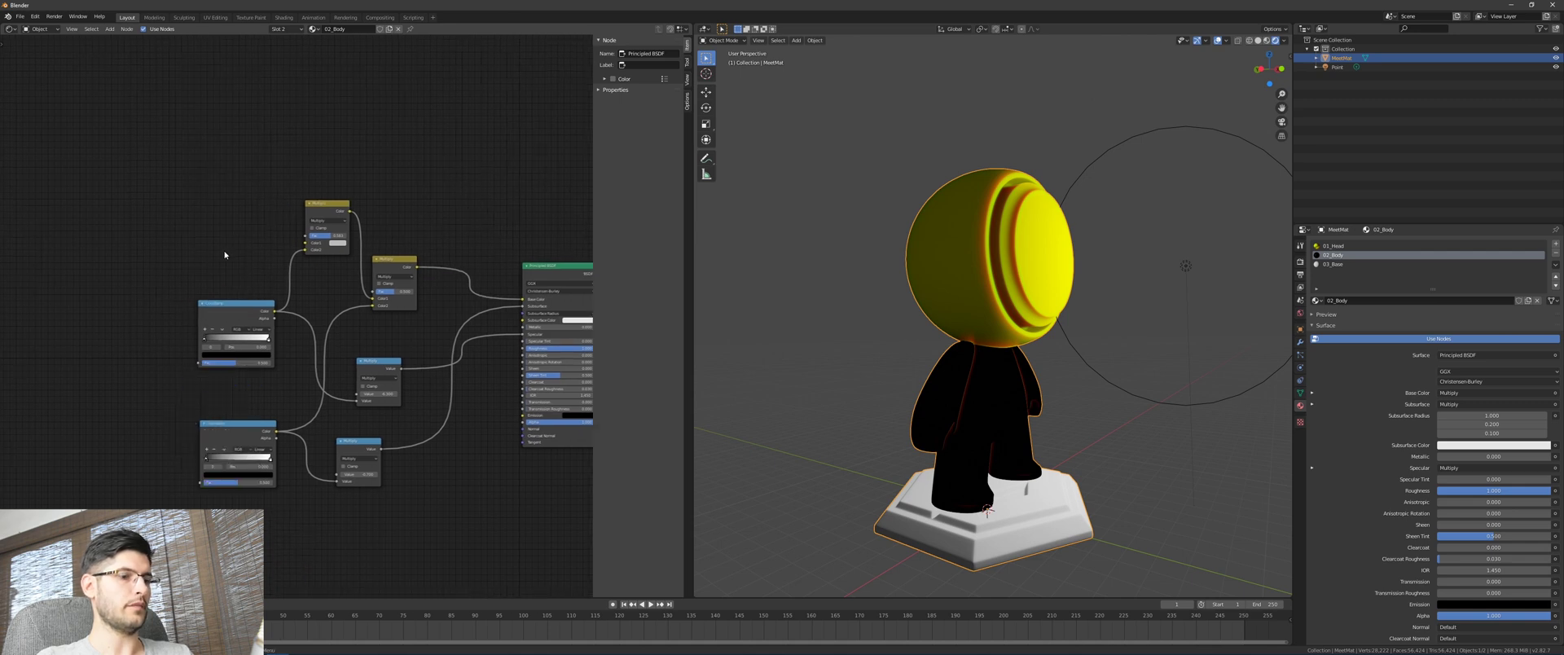
{"action": "key", "text": "alt+Tab"}
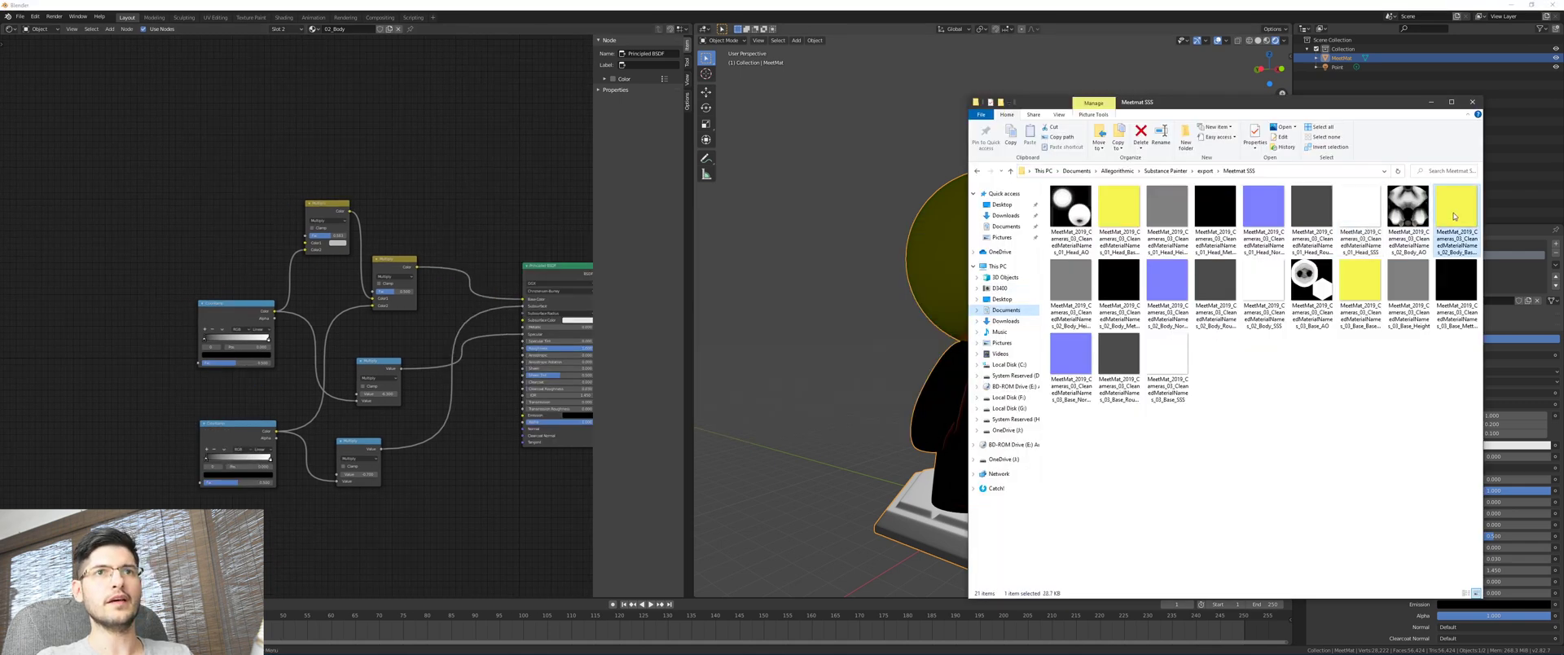
{"action": "left_click_drag", "start_coordinate": [768, 377], "coordinate": [166, 101]}
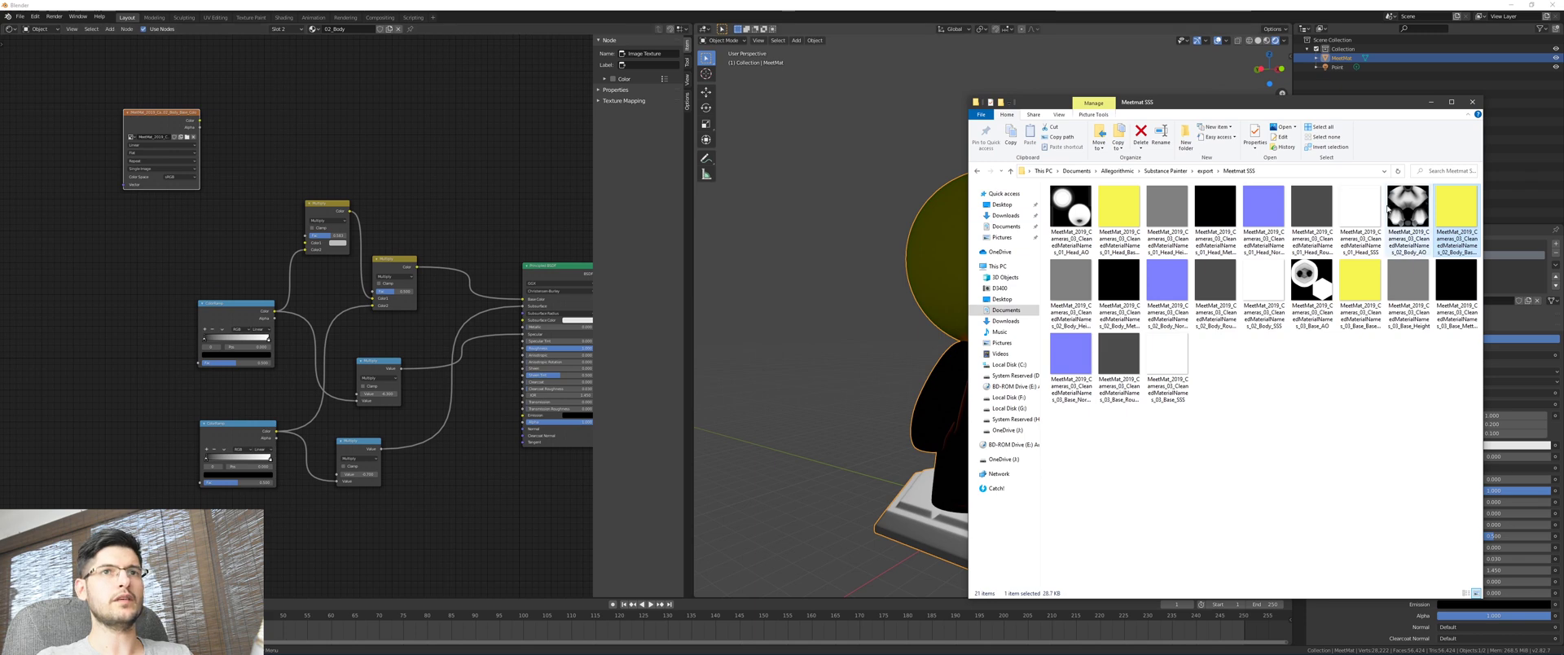
Add the 02_Body AO and SSS textures from the export folder beside their ColorRamp nodes.
{"action": "left_click_drag", "start_coordinate": [1409, 208], "coordinate": [105, 266]}
{"action": "key", "text": "alt+Tab"}
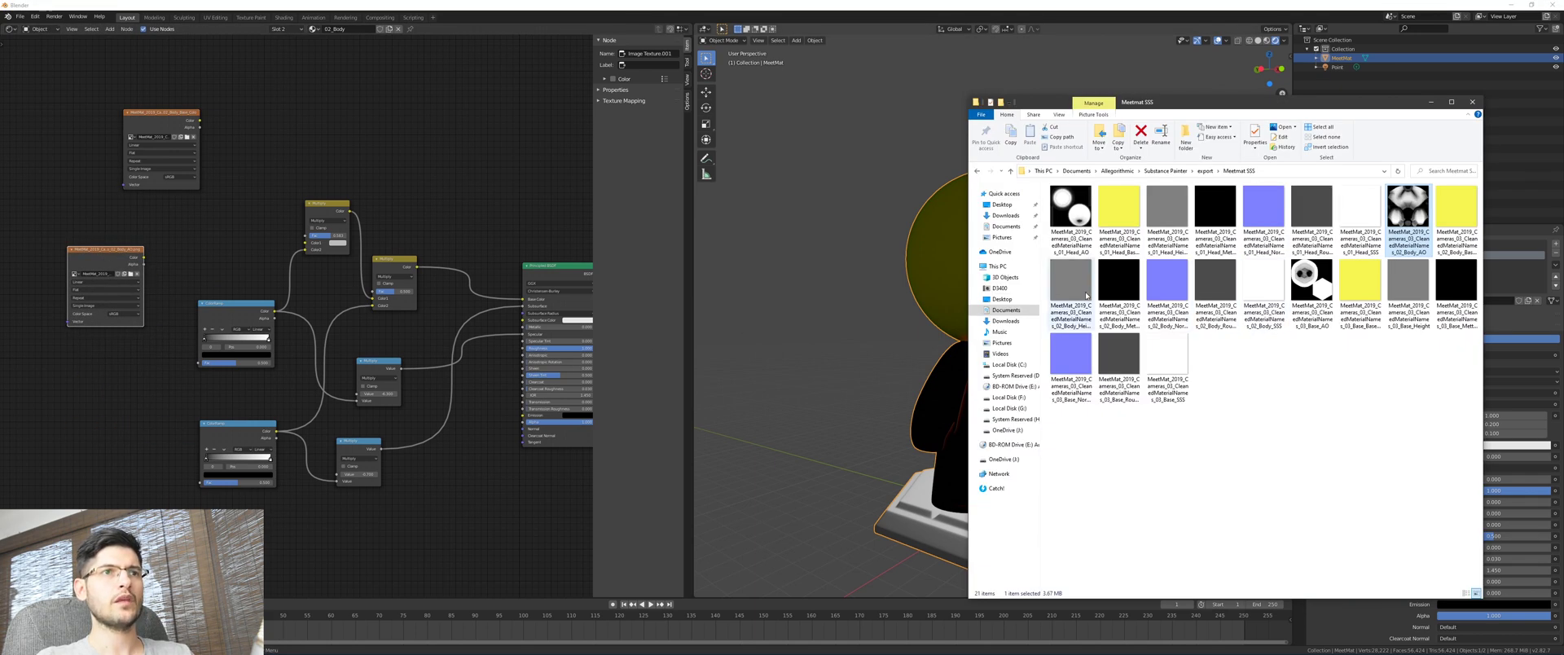
{"action": "left_click_drag", "start_coordinate": [1268, 281], "coordinate": [95, 413]}
{"action": "left_click", "coordinate": [231, 262]}
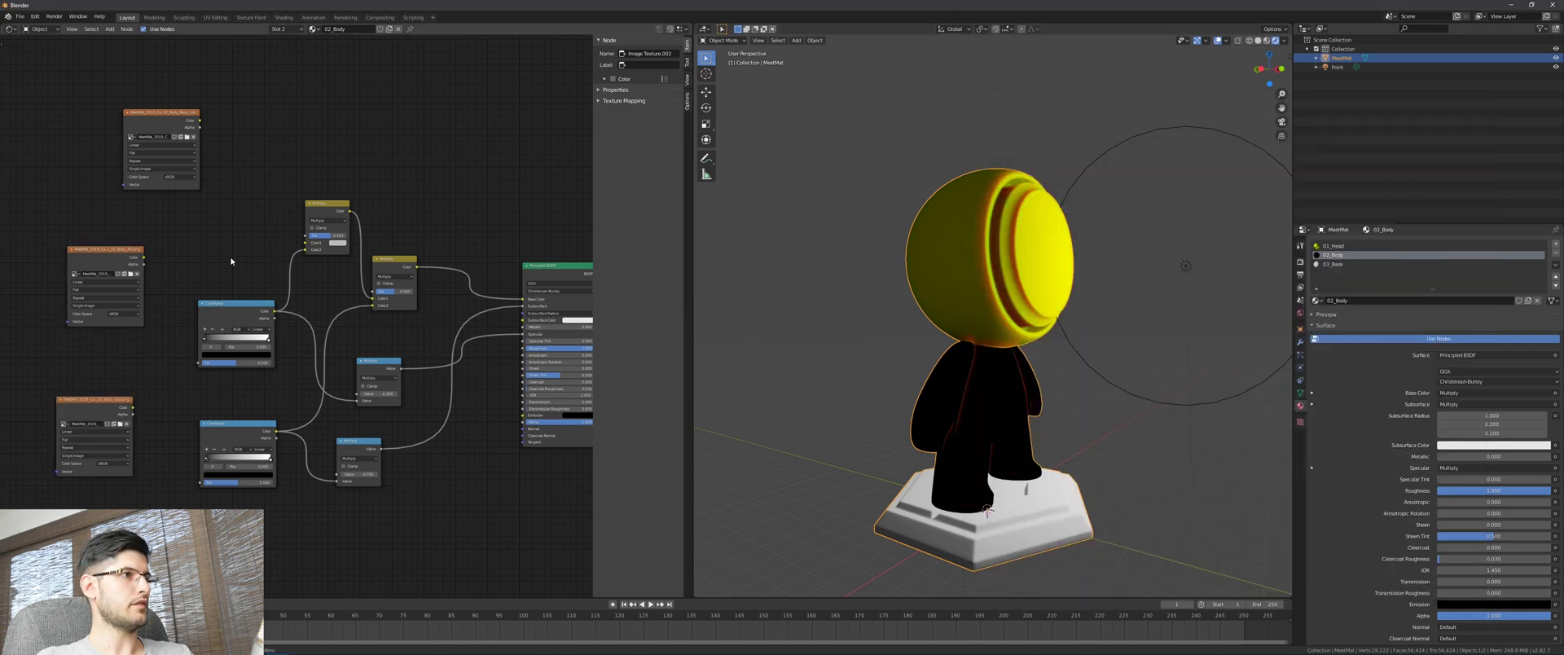
Connect the body's base color texture to the first Multiply node, and the two mask textures to the Fac inputs of their ColorRamps.
{"action": "middle_click_drag", "start_coordinate": [230, 261], "coordinate": [307, 248]}
{"action": "scroll", "coordinate": [286, 139], "scroll_direction": "up", "scroll_amount": 1}
{"action": "left_click_drag", "start_coordinate": [273, 72], "coordinate": [396, 215]}
{"action": "left_click_drag", "start_coordinate": [212, 233], "coordinate": [259, 335]}
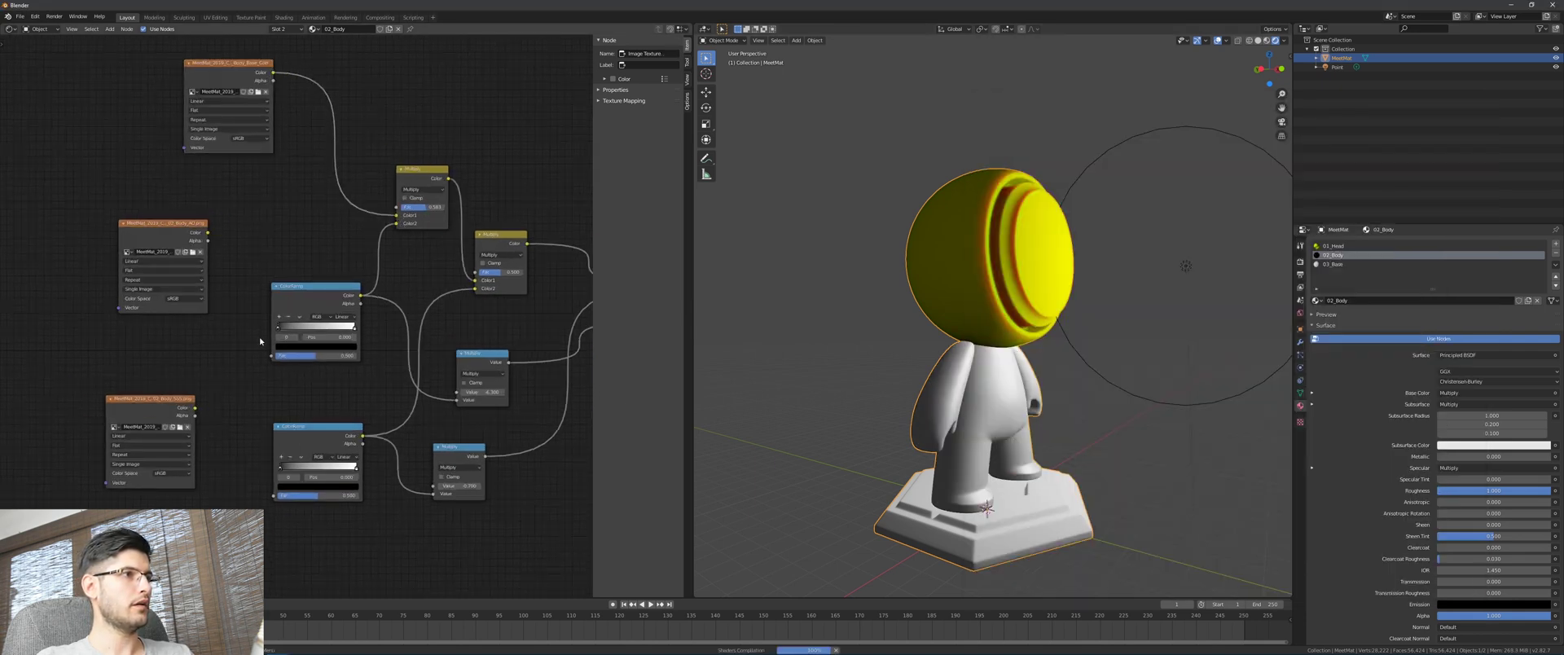
{"action": "left_click_drag", "start_coordinate": [209, 233], "coordinate": [268, 366]}
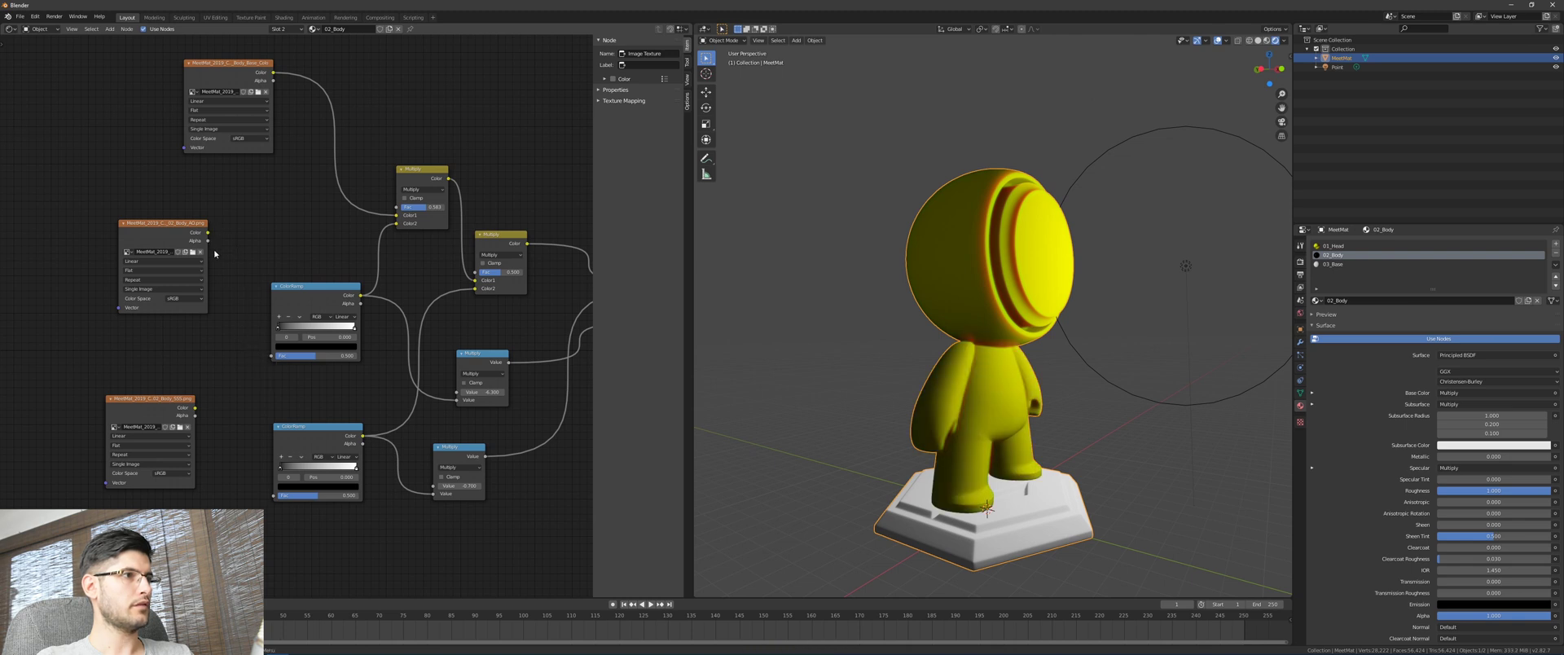
{"action": "left_click_drag", "start_coordinate": [208, 233], "coordinate": [269, 356]}
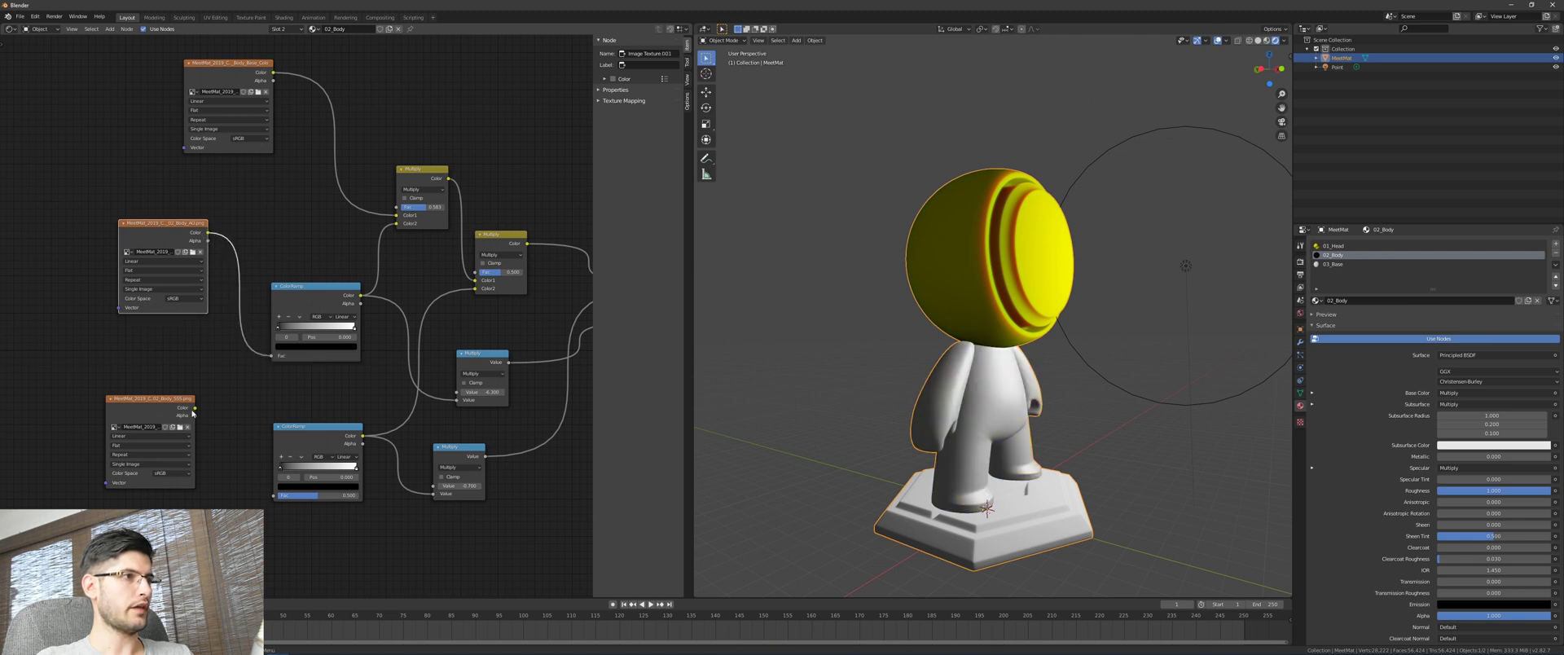
{"action": "left_click_drag", "start_coordinate": [196, 407], "coordinate": [274, 496]}
{"action": "middle_click_drag", "start_coordinate": [274, 495], "coordinate": [147, 483]}
Select the point light and move it to the opposite side of MeetMat.
{"action": "middle_click_drag", "start_coordinate": [1003, 405], "coordinate": [951, 358]}
{"action": "scroll", "coordinate": [939, 411], "scroll_direction": "up", "scroll_amount": 3}
{"action": "scroll", "coordinate": [1072, 393], "scroll_direction": "down", "scroll_amount": 3}
{"action": "key", "text": "g"}
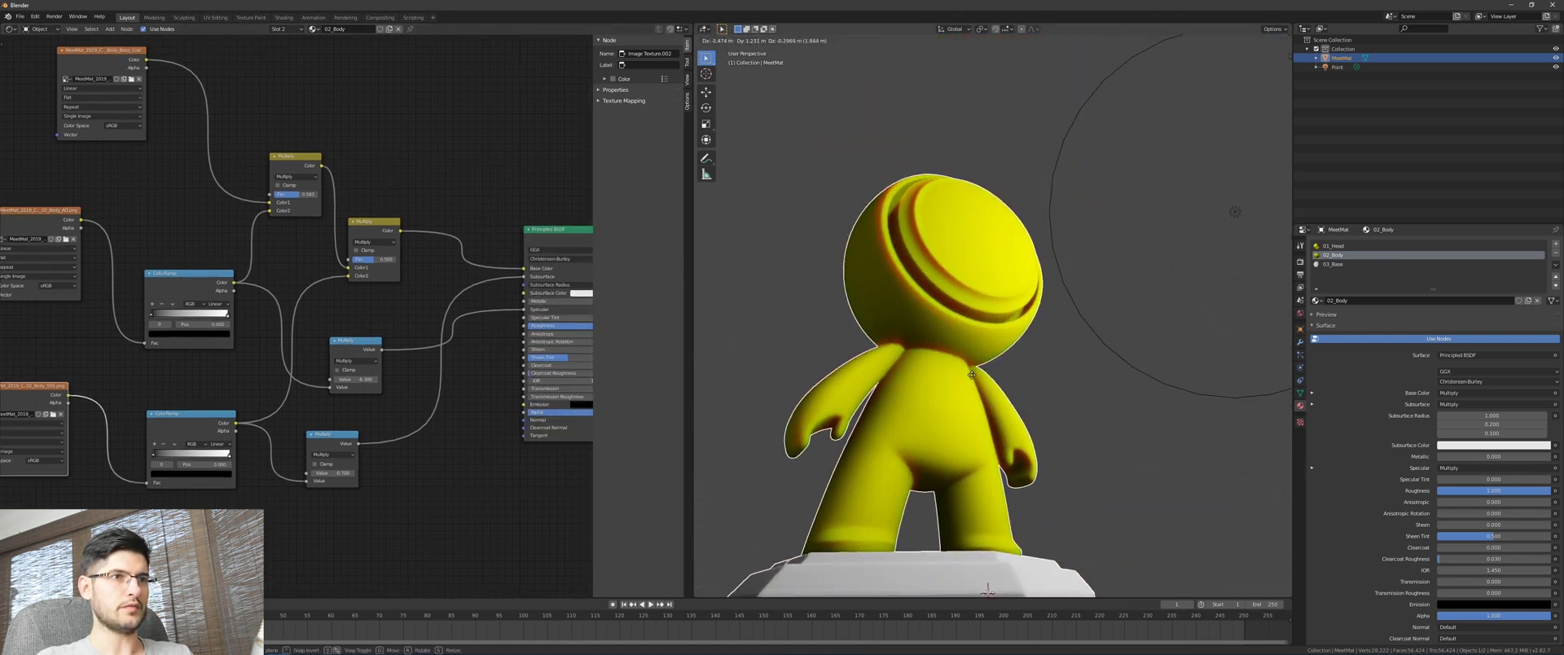
{"action": "right_click", "coordinate": [921, 370]}
{"action": "scroll", "coordinate": [1083, 343], "scroll_direction": "down", "scroll_amount": 4}
{"action": "middle_click_drag", "start_coordinate": [1087, 342], "coordinate": [1077, 383]}
{"action": "left_click", "coordinate": [1105, 269]}
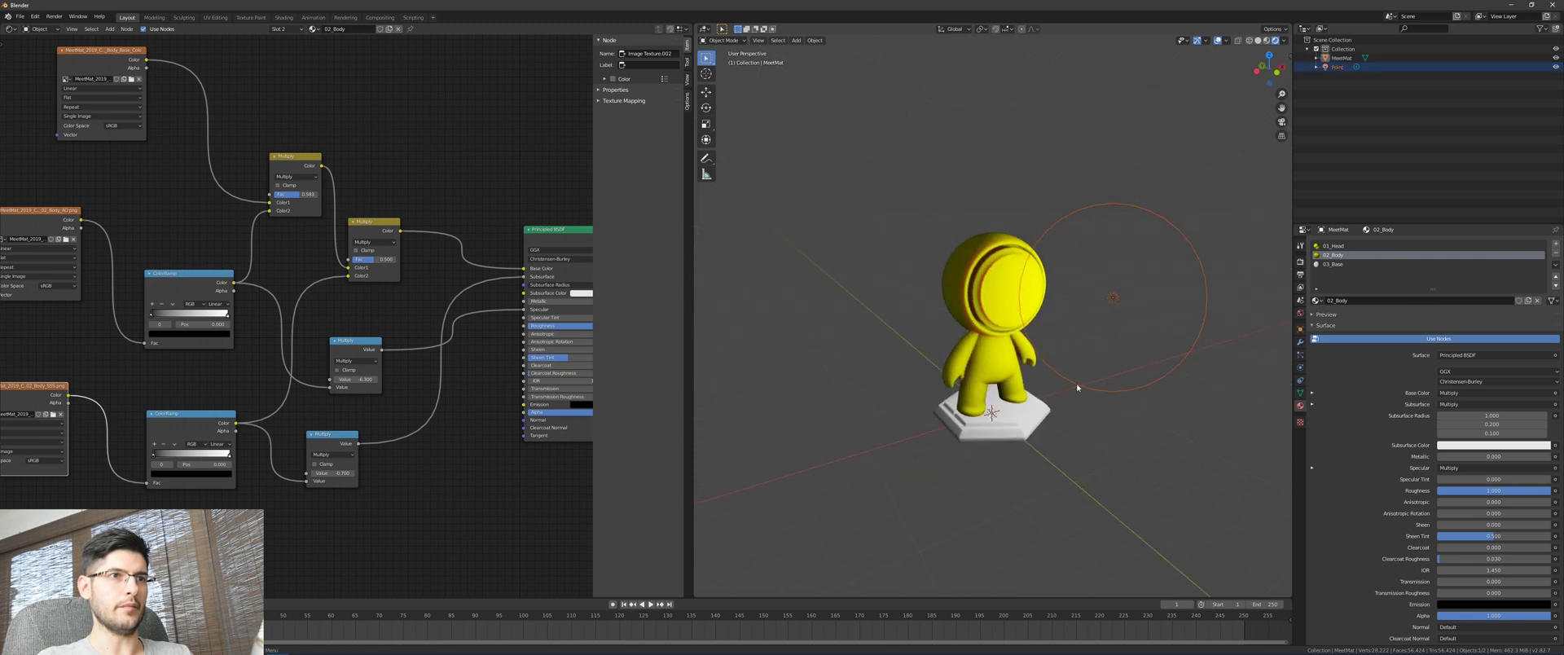
{"action": "scroll", "coordinate": [1077, 385], "scroll_direction": "up", "scroll_amount": 3}
{"action": "key", "text": "g"}
{"action": "left_click", "coordinate": [1258, 339]}
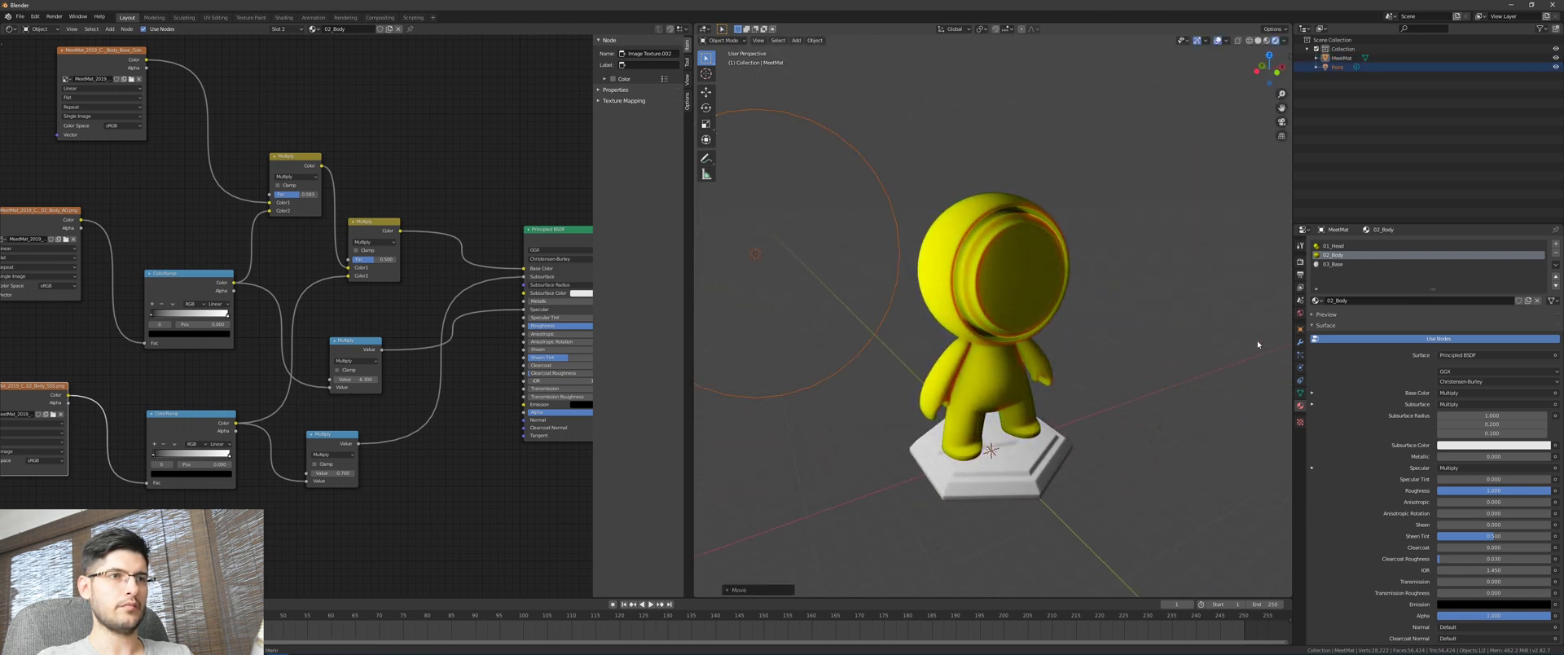
Darken the World background color to black and raise its strength.
{"action": "scroll", "coordinate": [1303, 347], "scroll_direction": "down", "scroll_amount": 1}
{"action": "scroll", "coordinate": [1141, 367], "scroll_direction": "down", "scroll_amount": 2}
{"action": "scroll", "coordinate": [1039, 378], "scroll_direction": "up", "scroll_amount": 3}
{"action": "middle_click_drag", "start_coordinate": [1089, 379], "coordinate": [1036, 385]}
{"action": "scroll", "coordinate": [1039, 378], "scroll_direction": "up", "scroll_amount": 1}
{"action": "middle_click_drag", "start_coordinate": [1037, 385], "coordinate": [1041, 365], "text": "shift"}
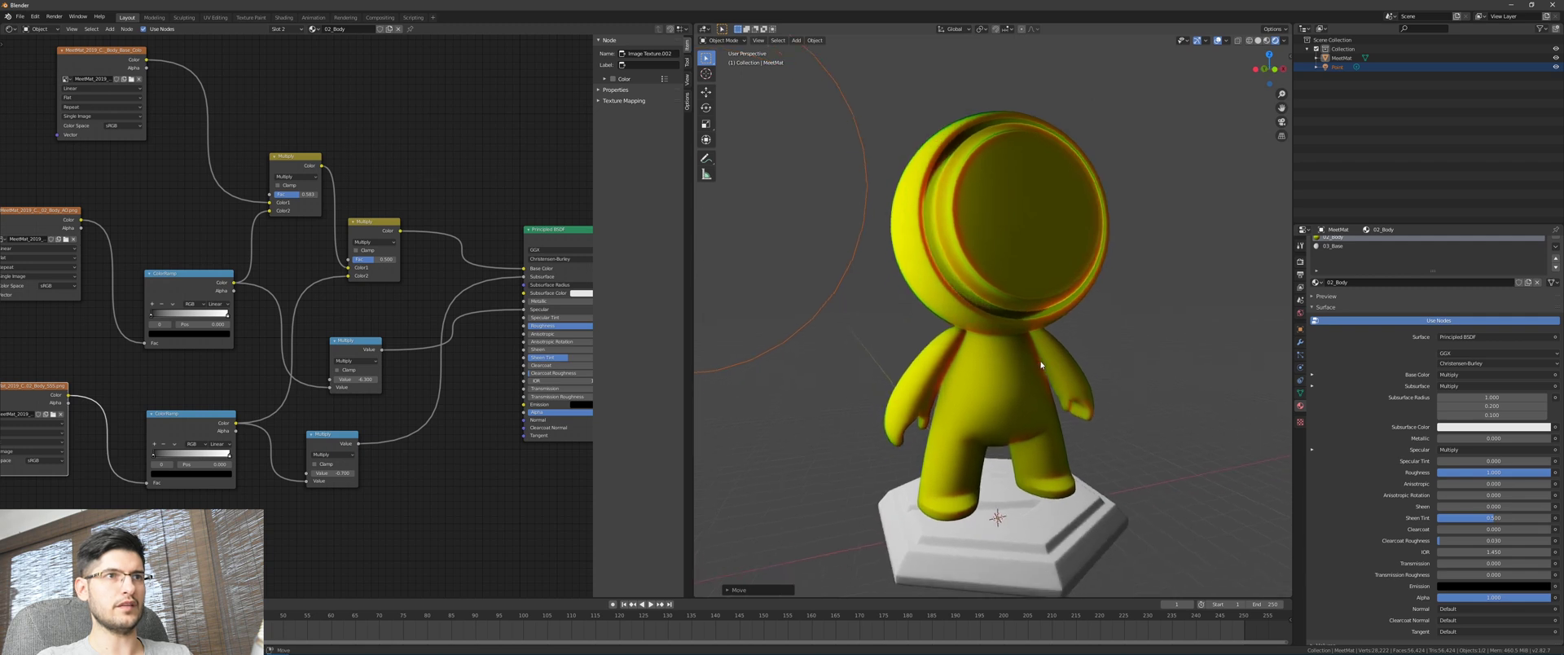
{"action": "left_click", "coordinate": [1301, 313]}
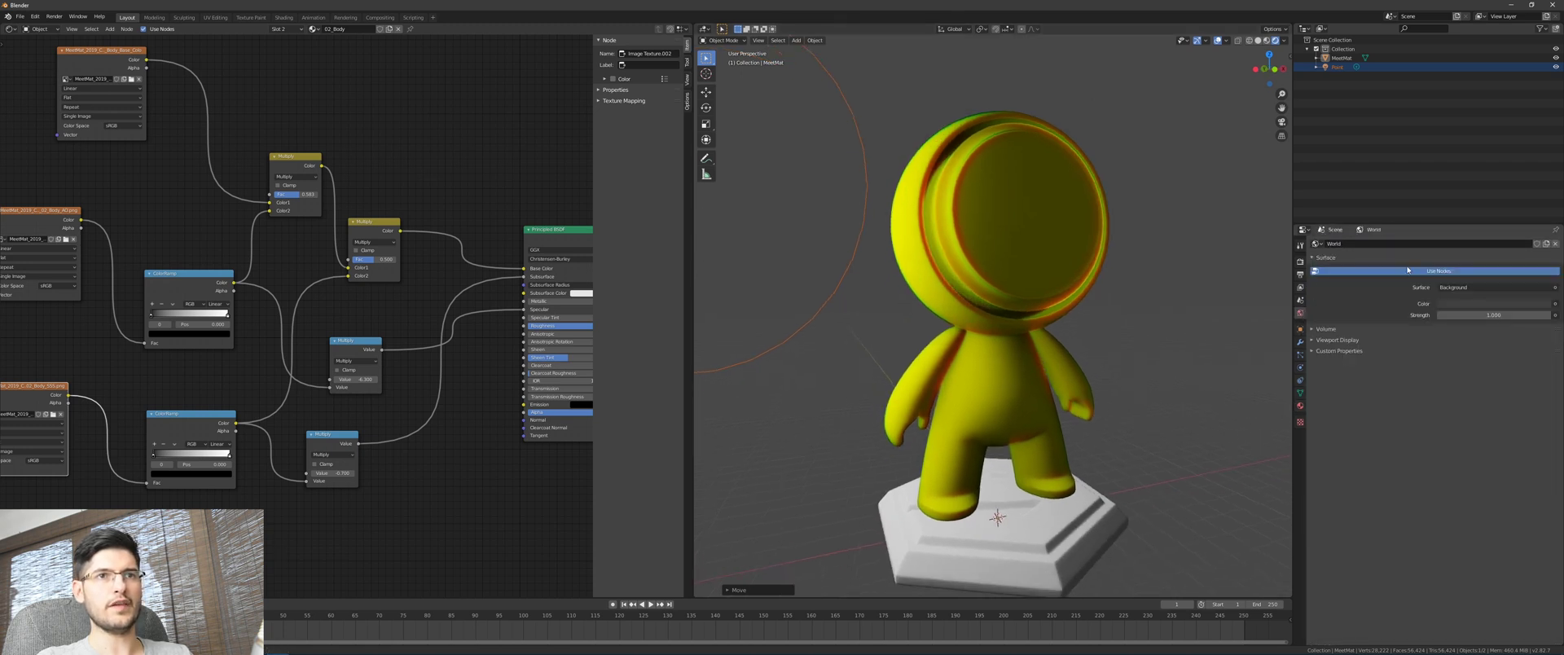
{"action": "left_click", "coordinate": [1530, 304]}
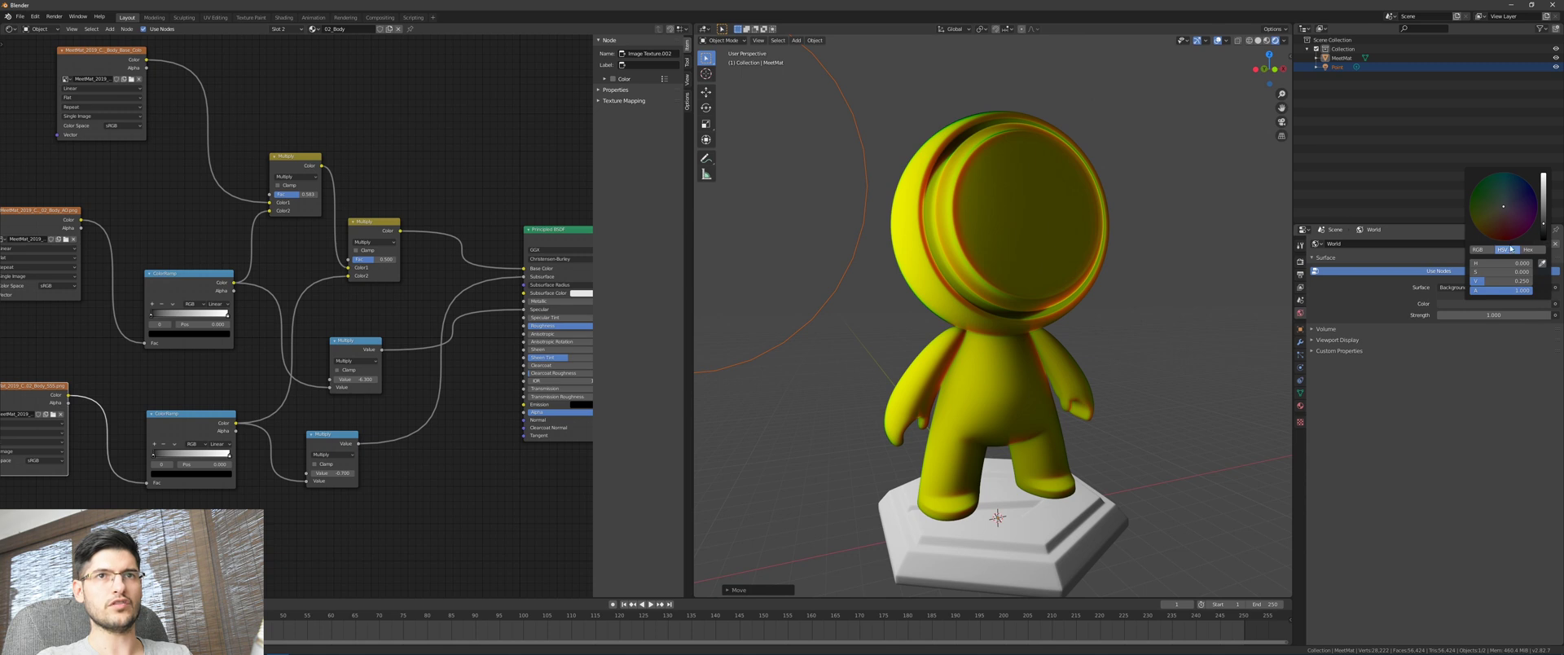
{"action": "left_click_drag", "start_coordinate": [1542, 233], "coordinate": [1542, 243]}
{"action": "middle_click_drag", "start_coordinate": [1185, 331], "coordinate": [1227, 336]}
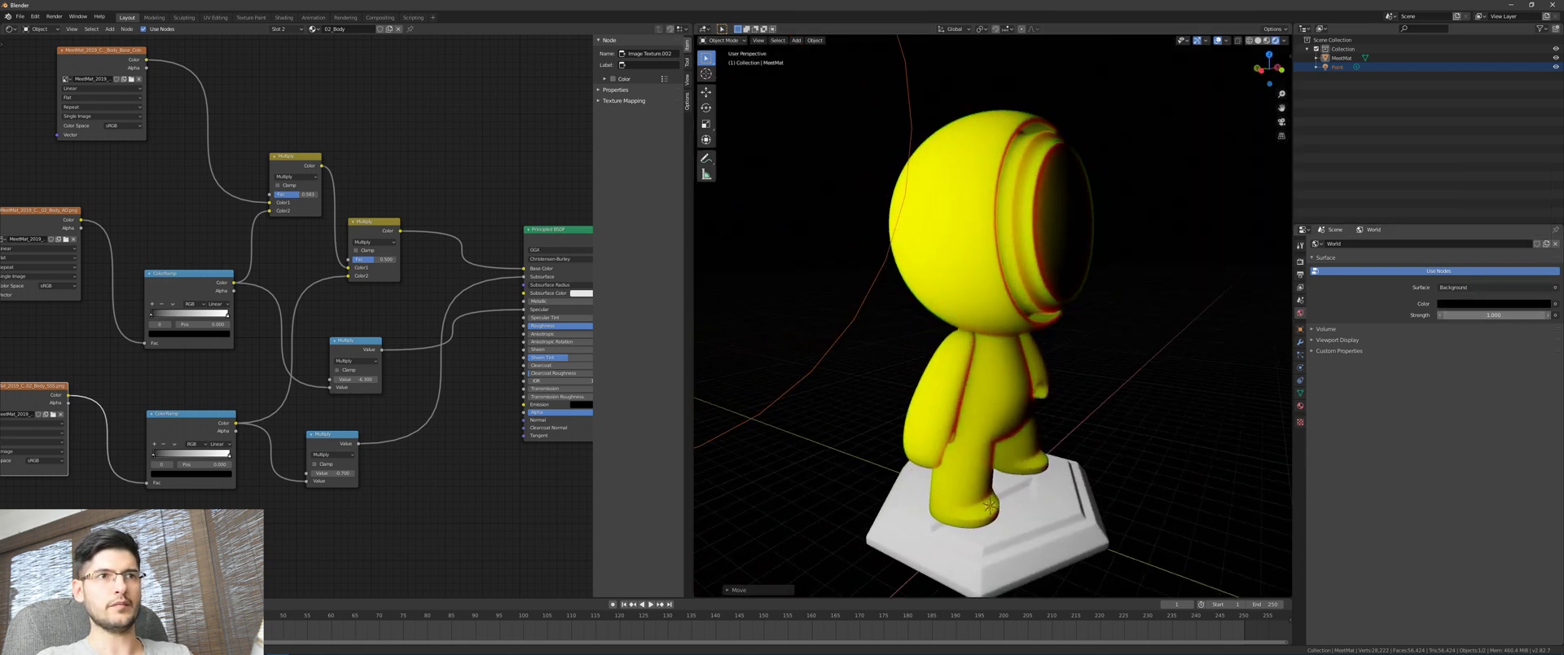
{"action": "left_click_drag", "start_coordinate": [1494, 316], "coordinate": [1550, 316]}
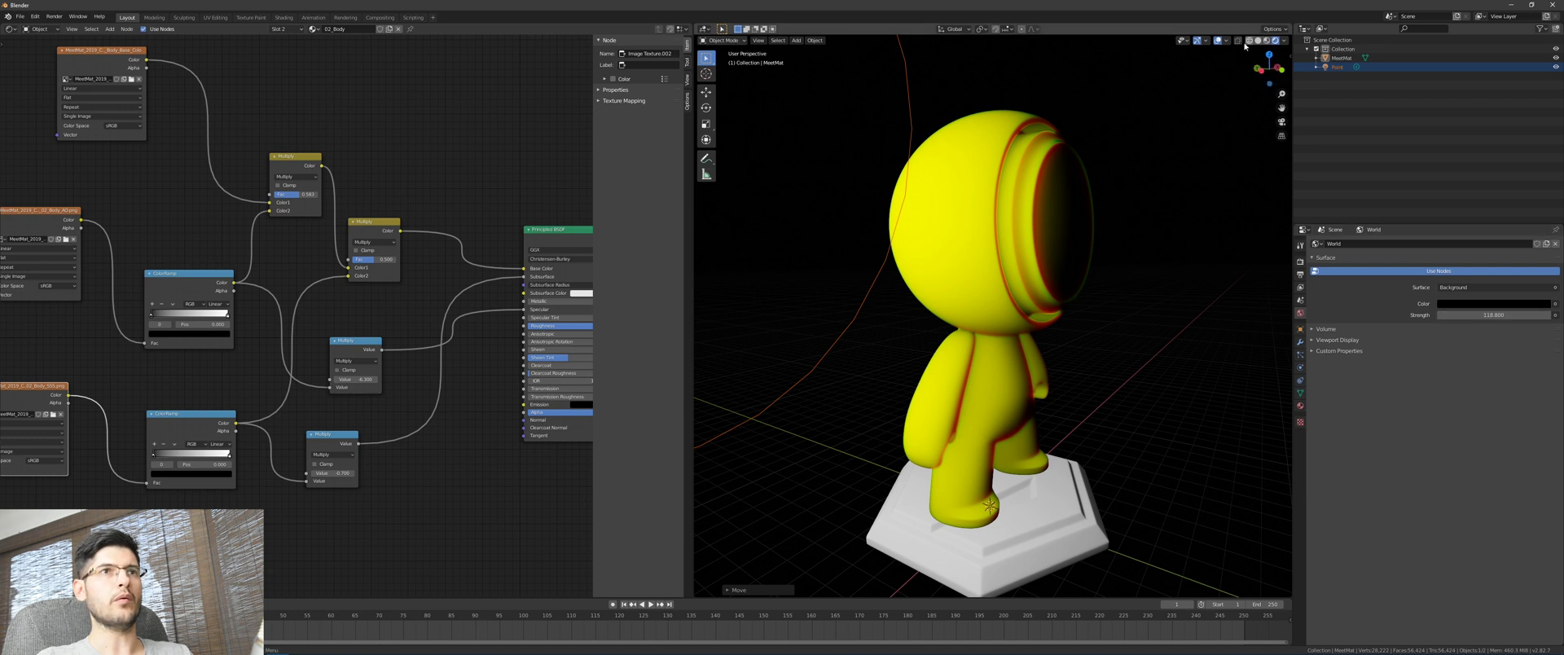
Hide the viewport overlays so that MeetMat is previewed without the grid and light outlines.
{"action": "left_click", "coordinate": [1218, 41]}
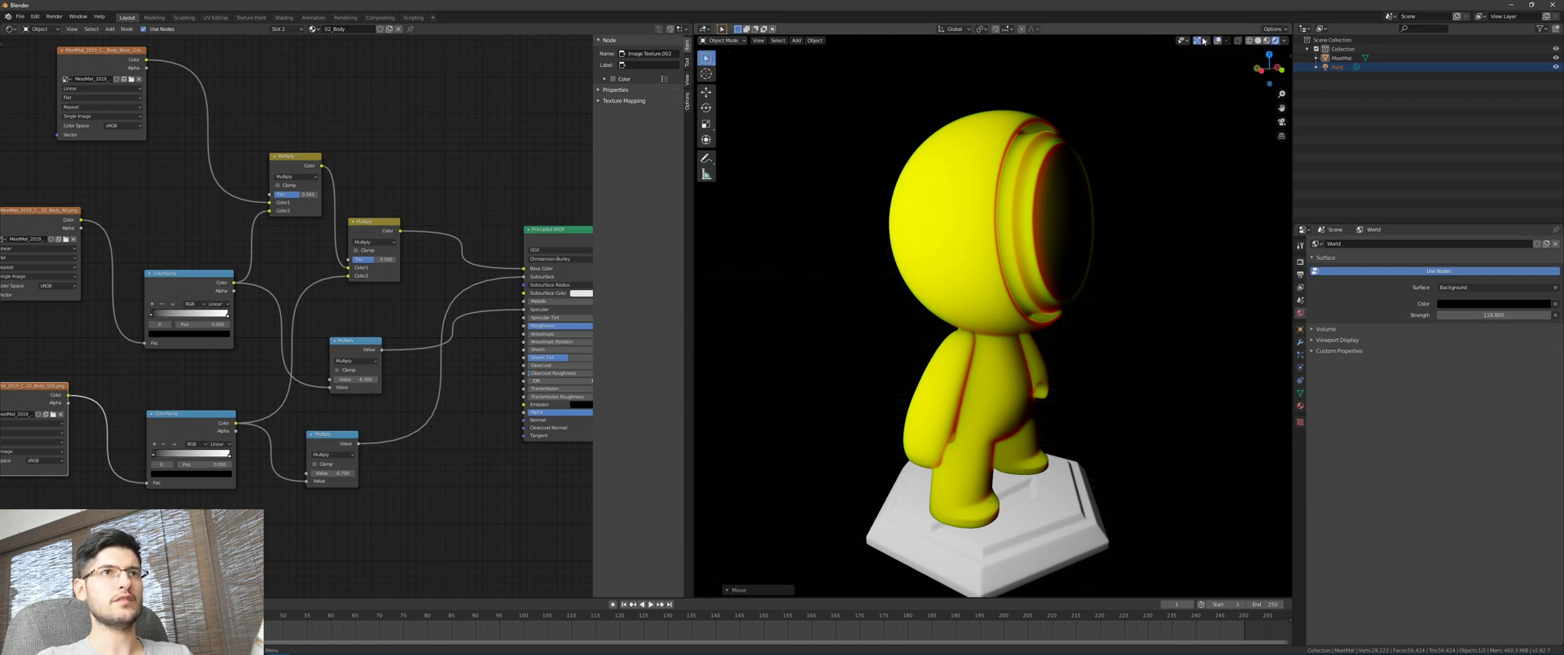
{"action": "left_click", "coordinate": [1197, 42]}
{"action": "scroll", "coordinate": [1072, 404], "scroll_direction": "down", "scroll_amount": 4}
{"action": "middle_click_drag", "start_coordinate": [1072, 404], "coordinate": [1025, 367]}
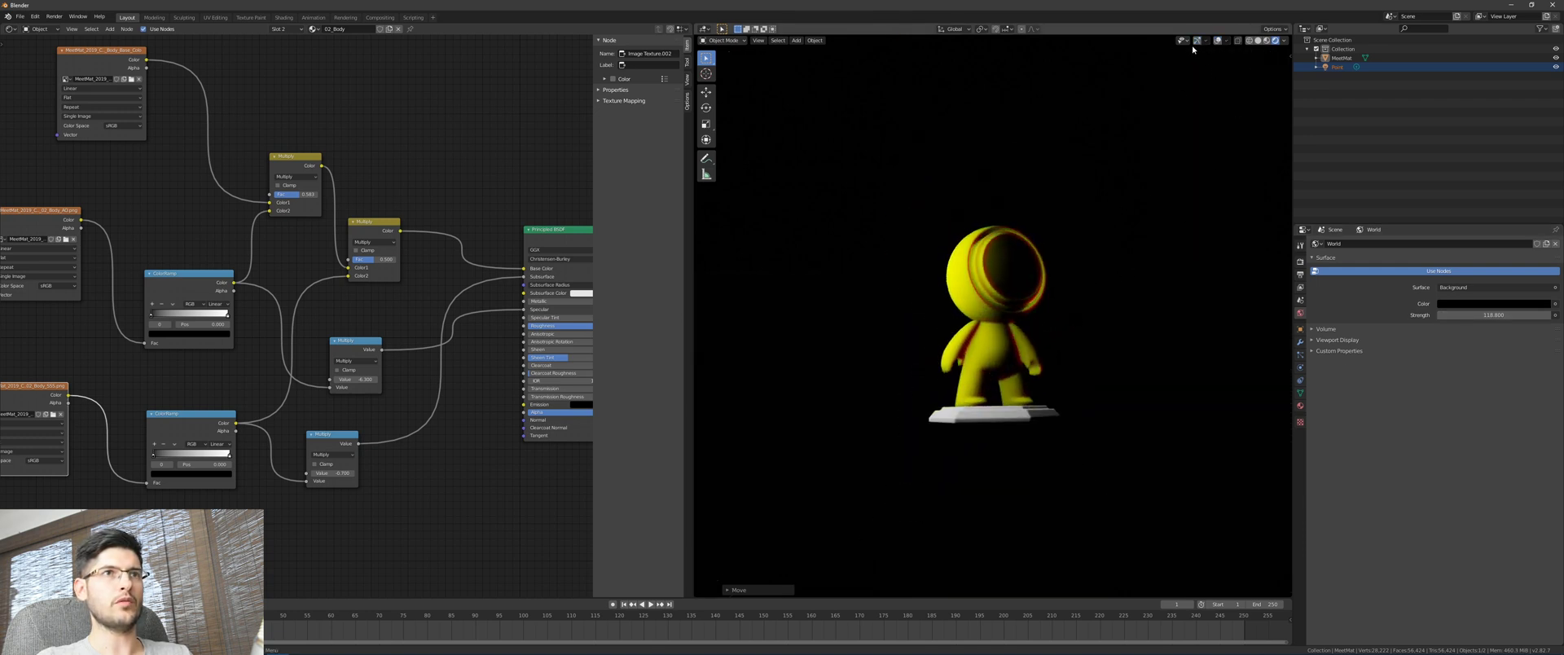
Reposition the point light around MeetMat to preview the subsurface scattering from different lighting directions.
{"action": "key", "text": "g"}
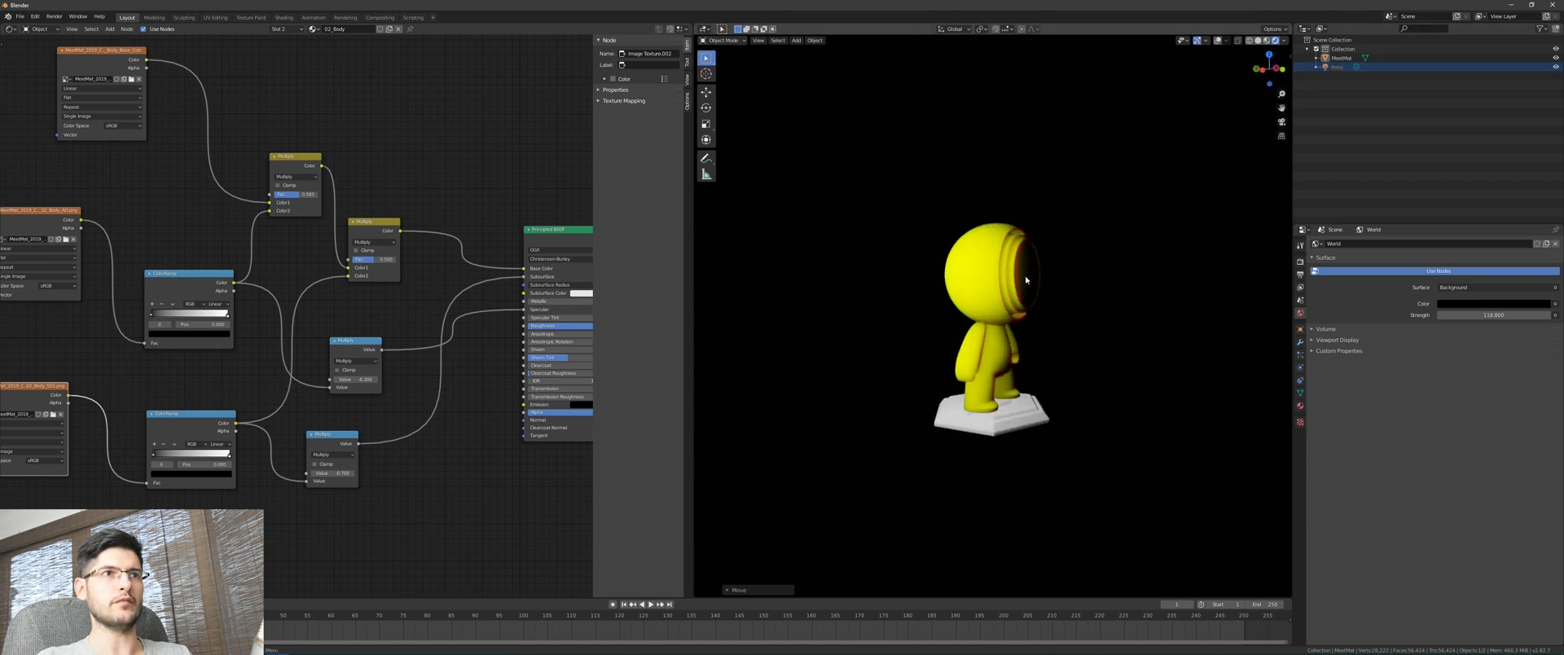
{"action": "left_click", "coordinate": [1263, 135]}
{"action": "scroll", "coordinate": [1090, 243], "scroll_direction": "up", "scroll_amount": 2}
{"action": "middle_click_drag", "start_coordinate": [1090, 243], "coordinate": [996, 274]}
{"action": "key", "text": "g"}
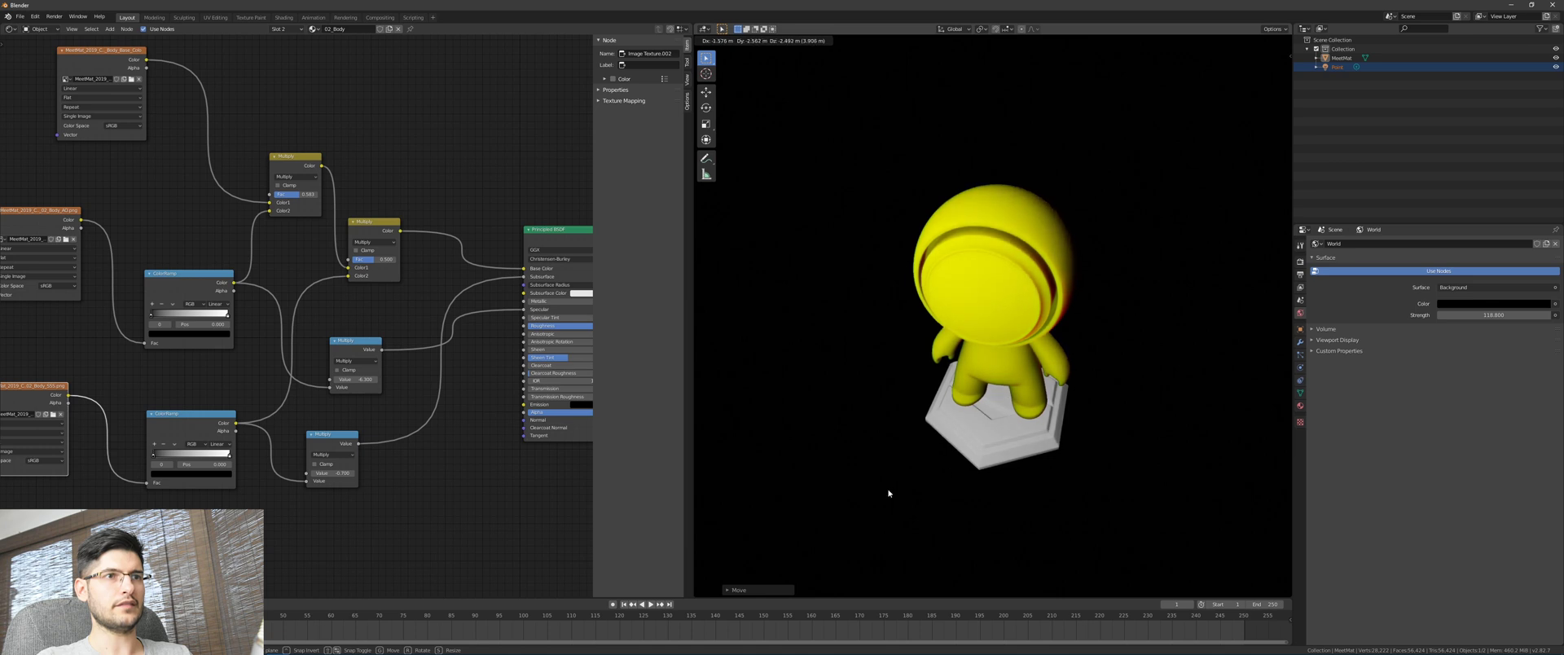
{"action": "left_click", "coordinate": [888, 491]}
{"action": "middle_click_drag", "start_coordinate": [896, 408], "coordinate": [896, 326]}
{"action": "scroll", "coordinate": [891, 321], "scroll_direction": "down", "scroll_amount": 4}
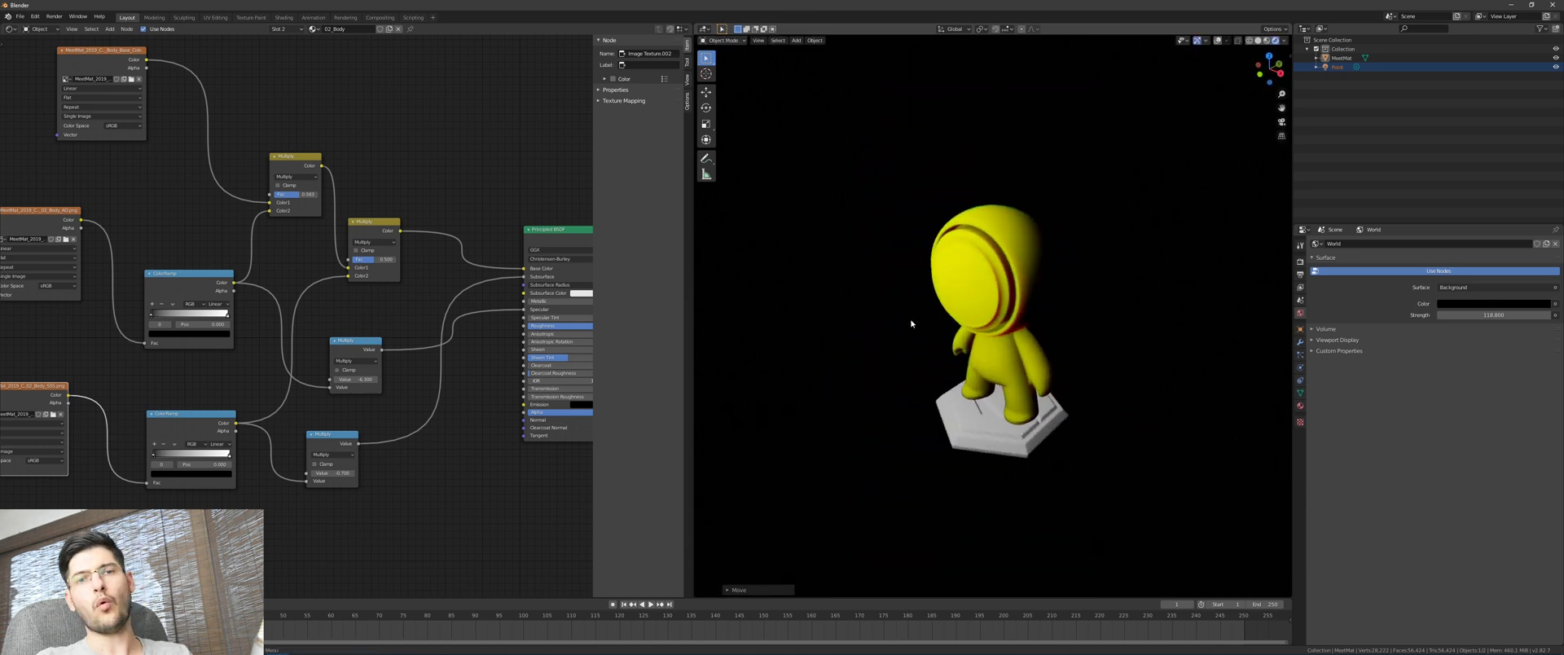